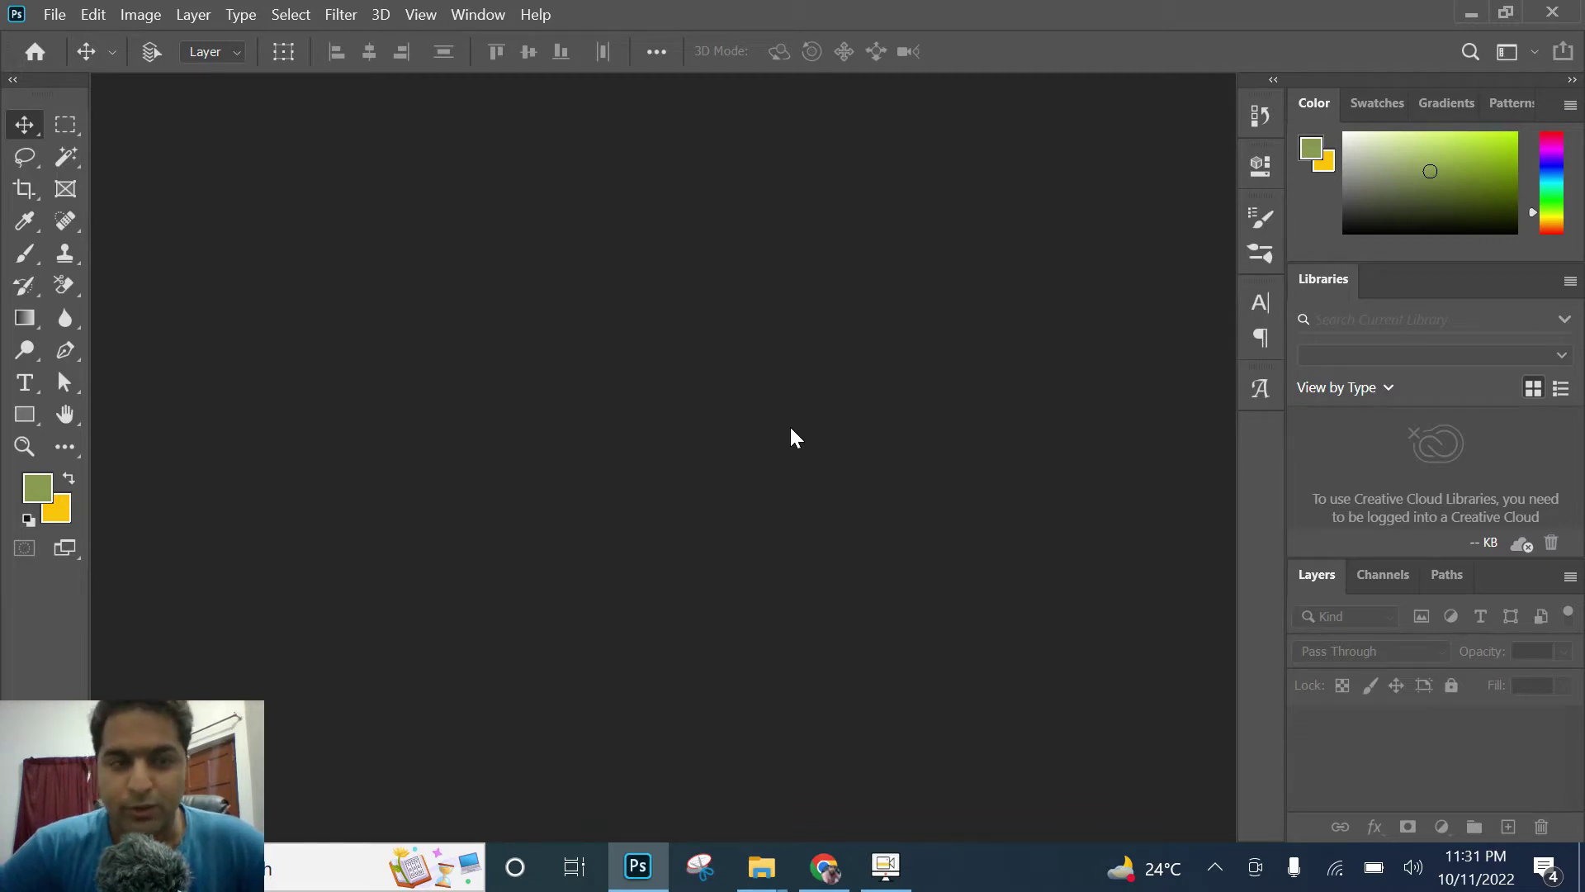
Step: Create a new white 2000 × 2000 px Untitled-1 document at 200 ppi
click(52, 15)
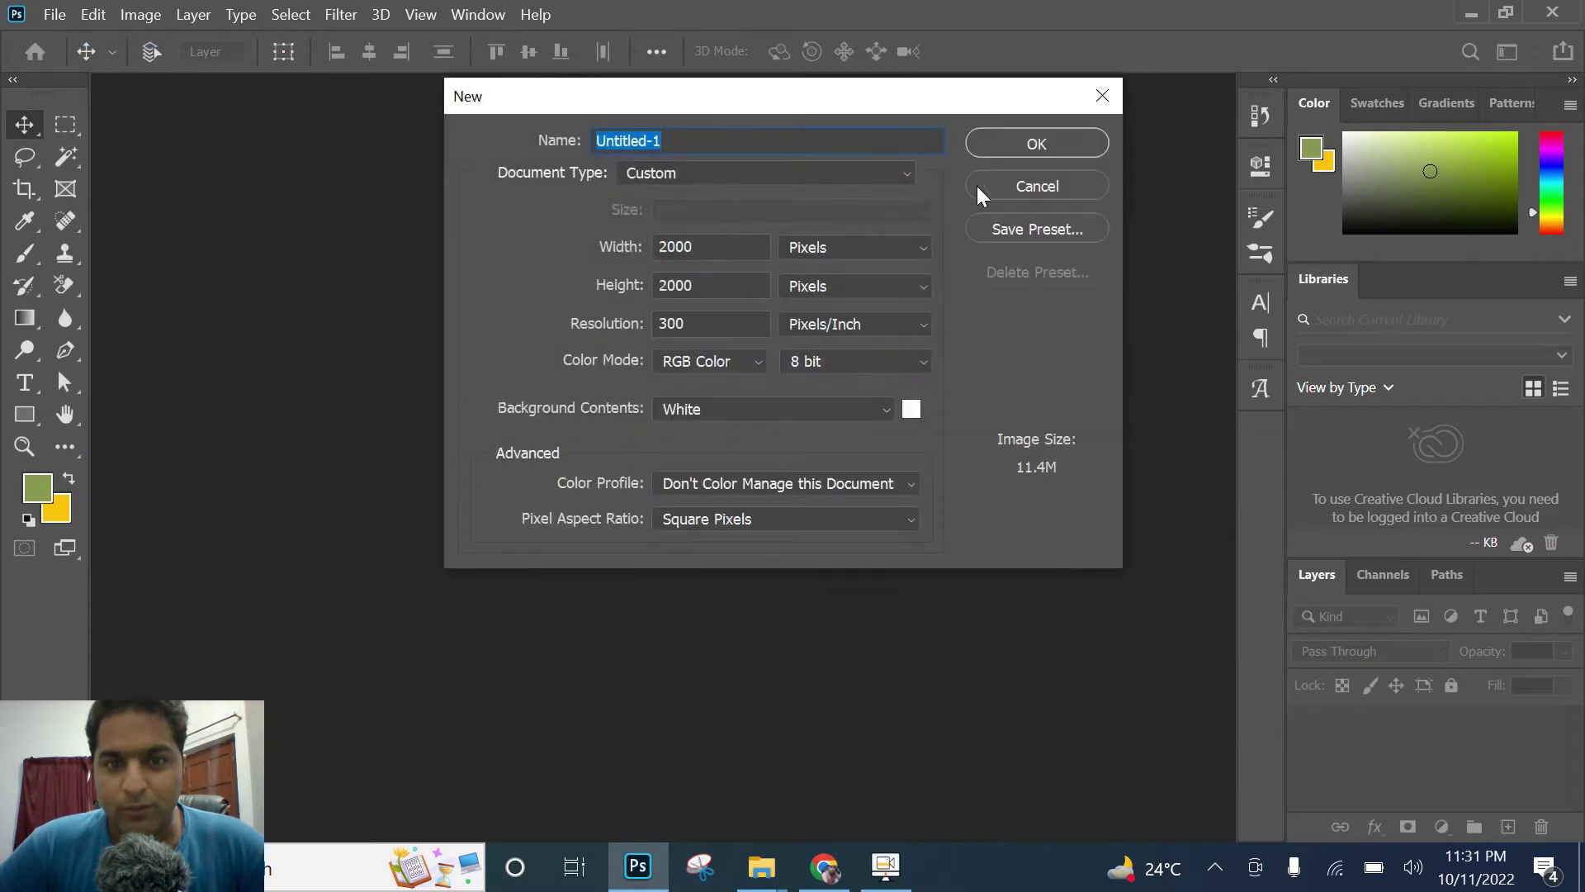
double_click(726, 323)
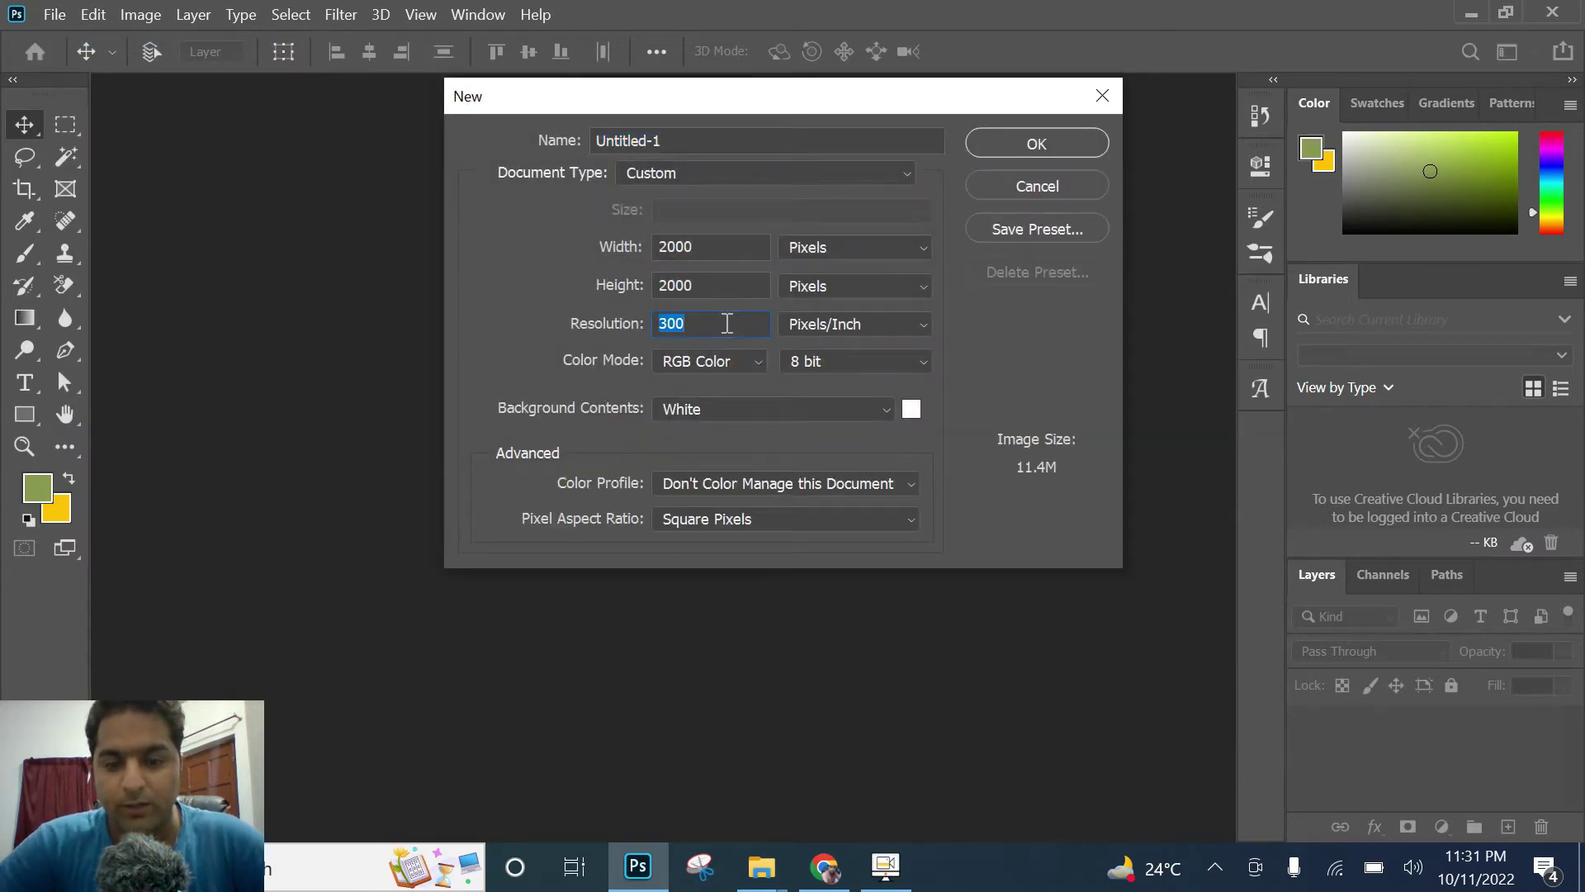
text(200)
key(Return)
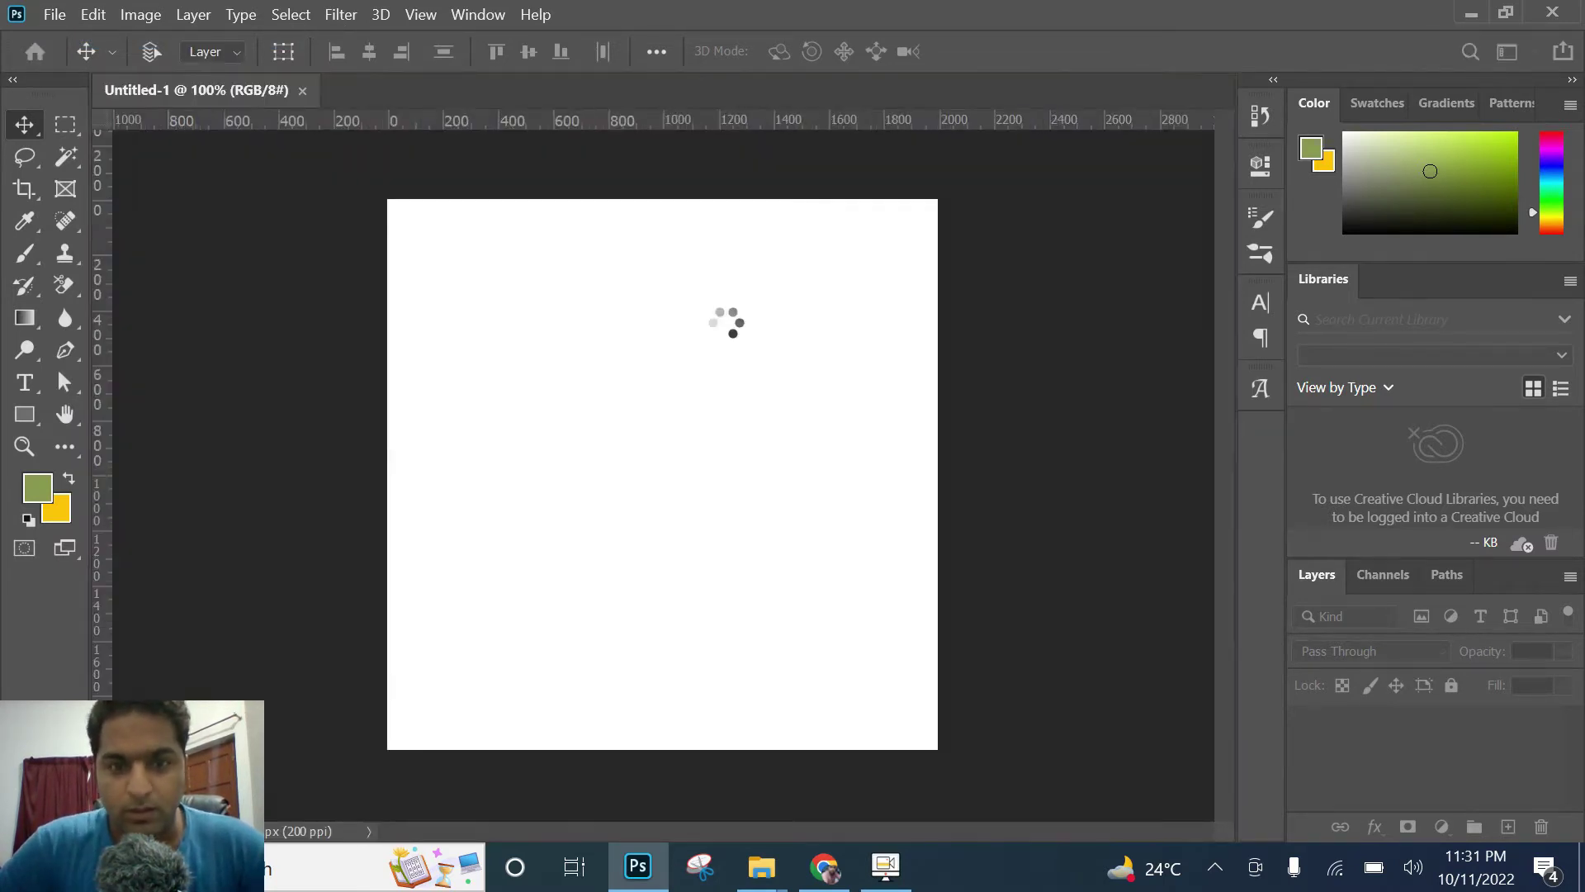
Step: Open the Downloads folder and refresh it to show the leaf and mother son img files
click(656, 779)
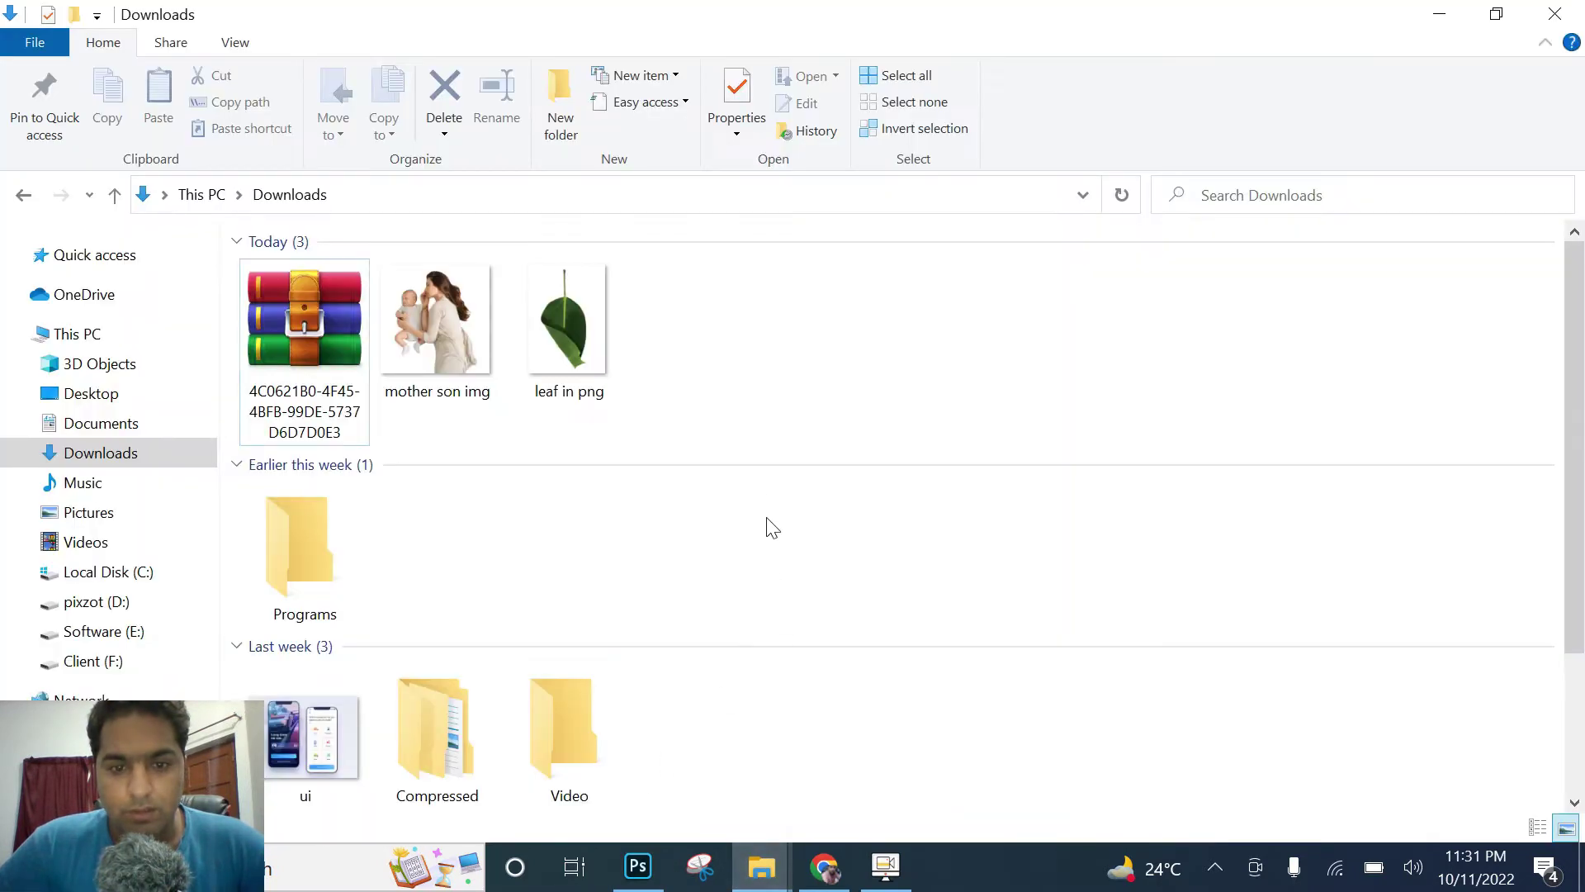
click(606, 354)
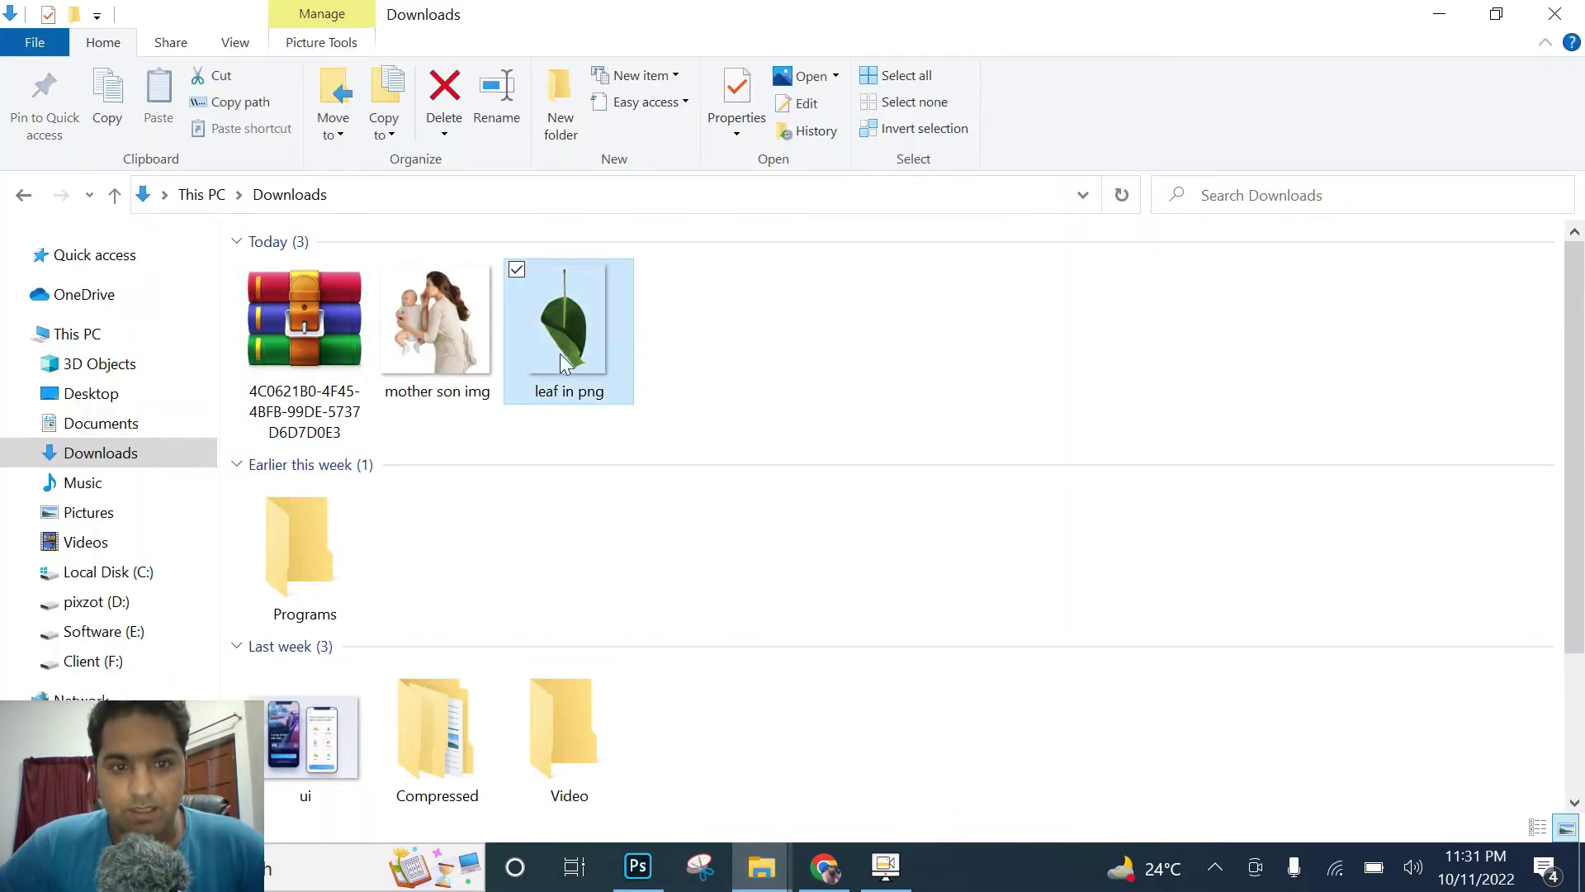
click(446, 335)
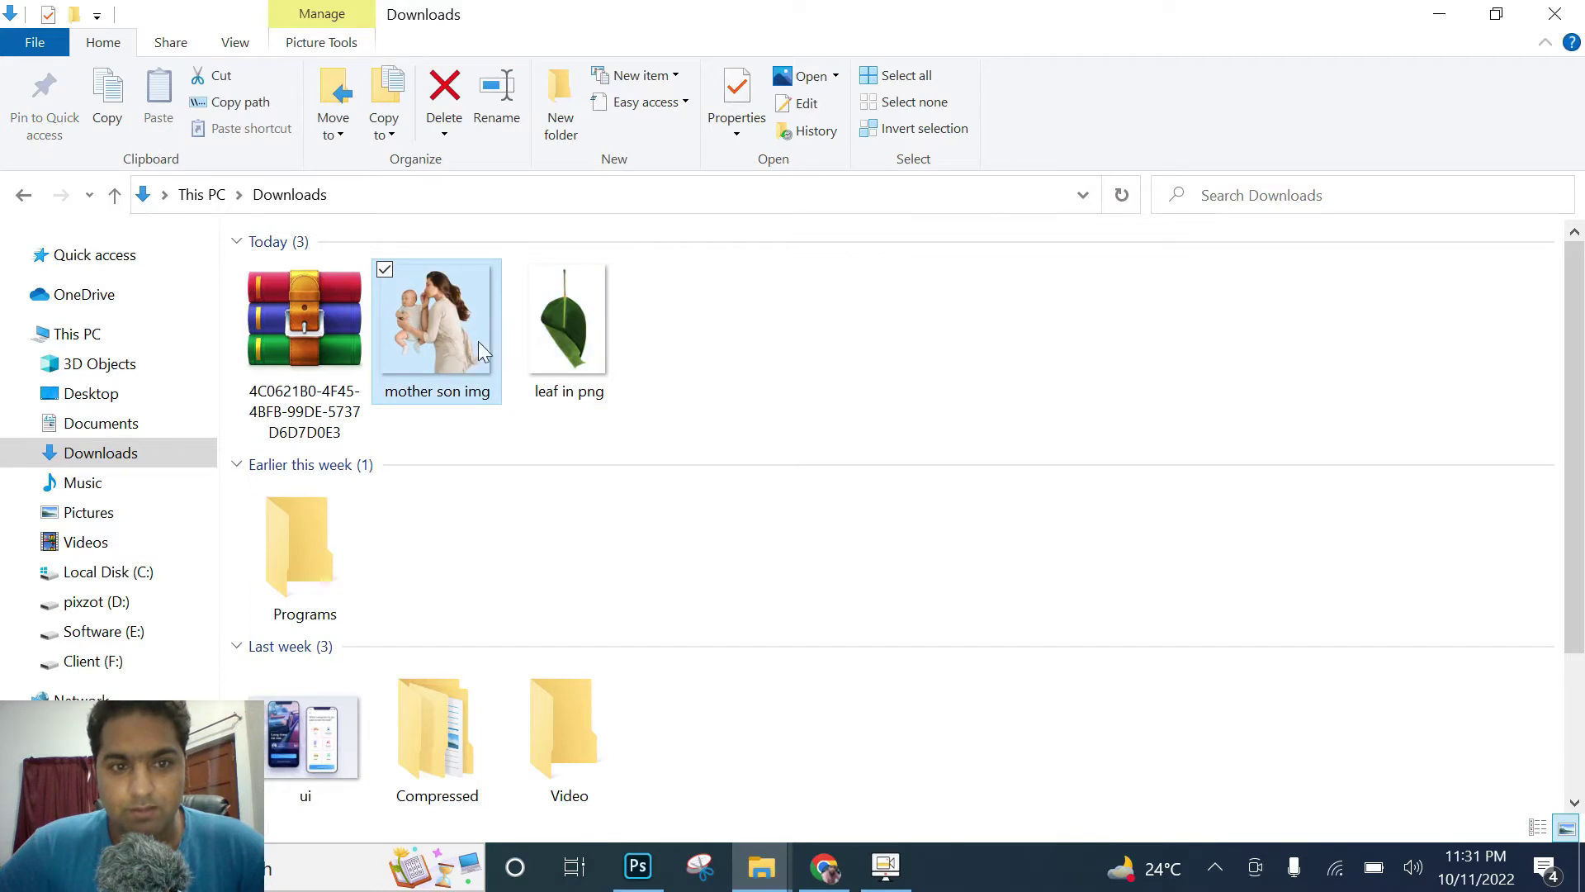
right_click(833, 336)
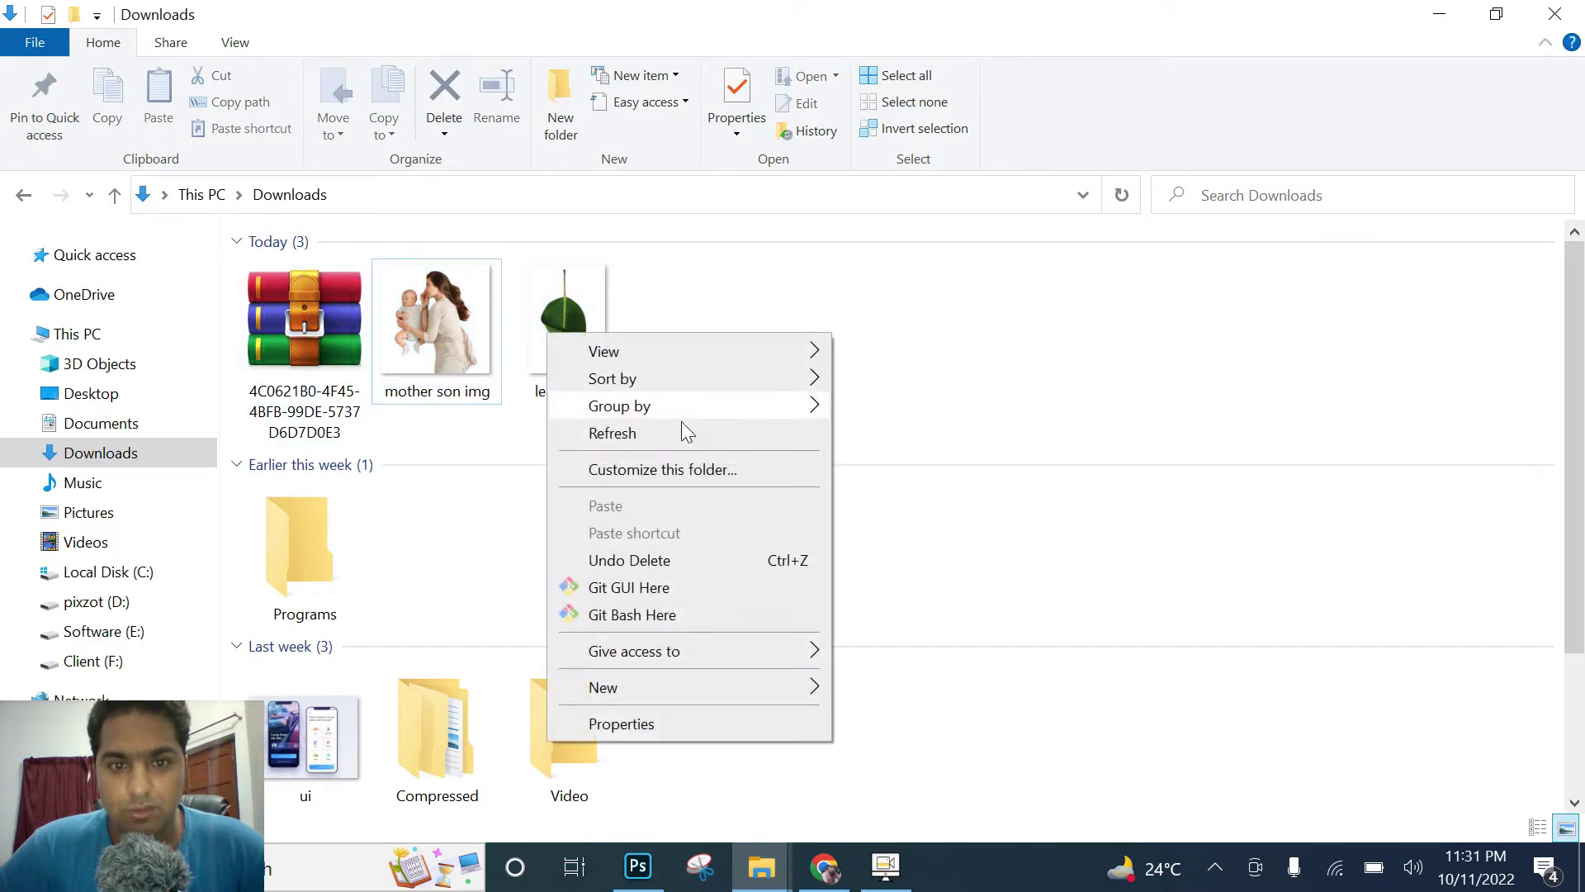
click(683, 431)
right_click(873, 346)
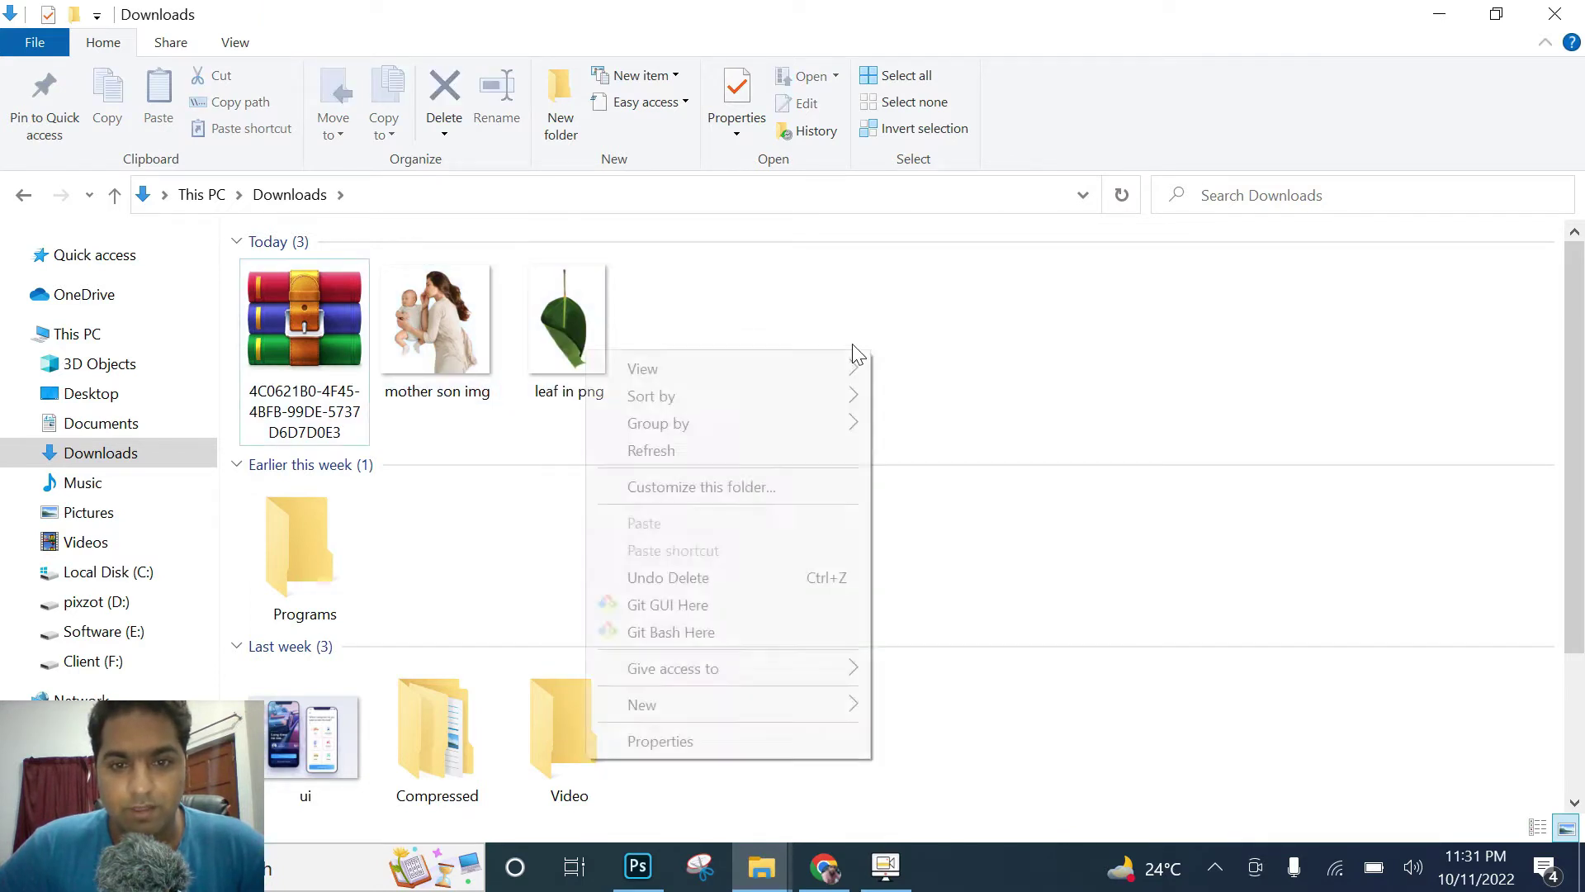
click(691, 449)
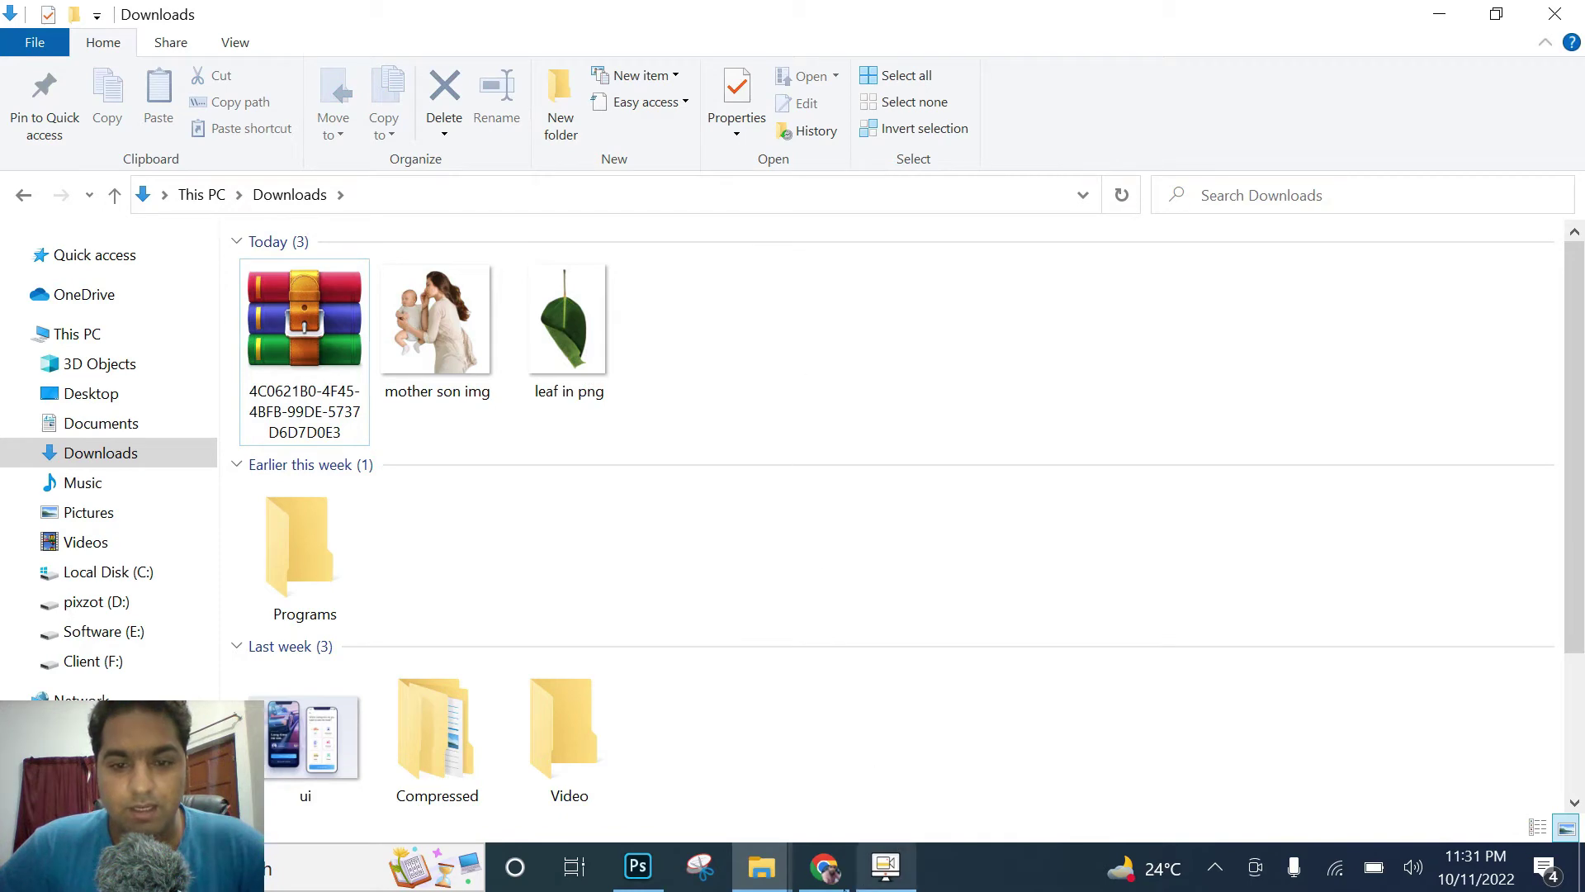
Step: Drag the leaf in png image from Downloads into the Photoshop document
click(637, 865)
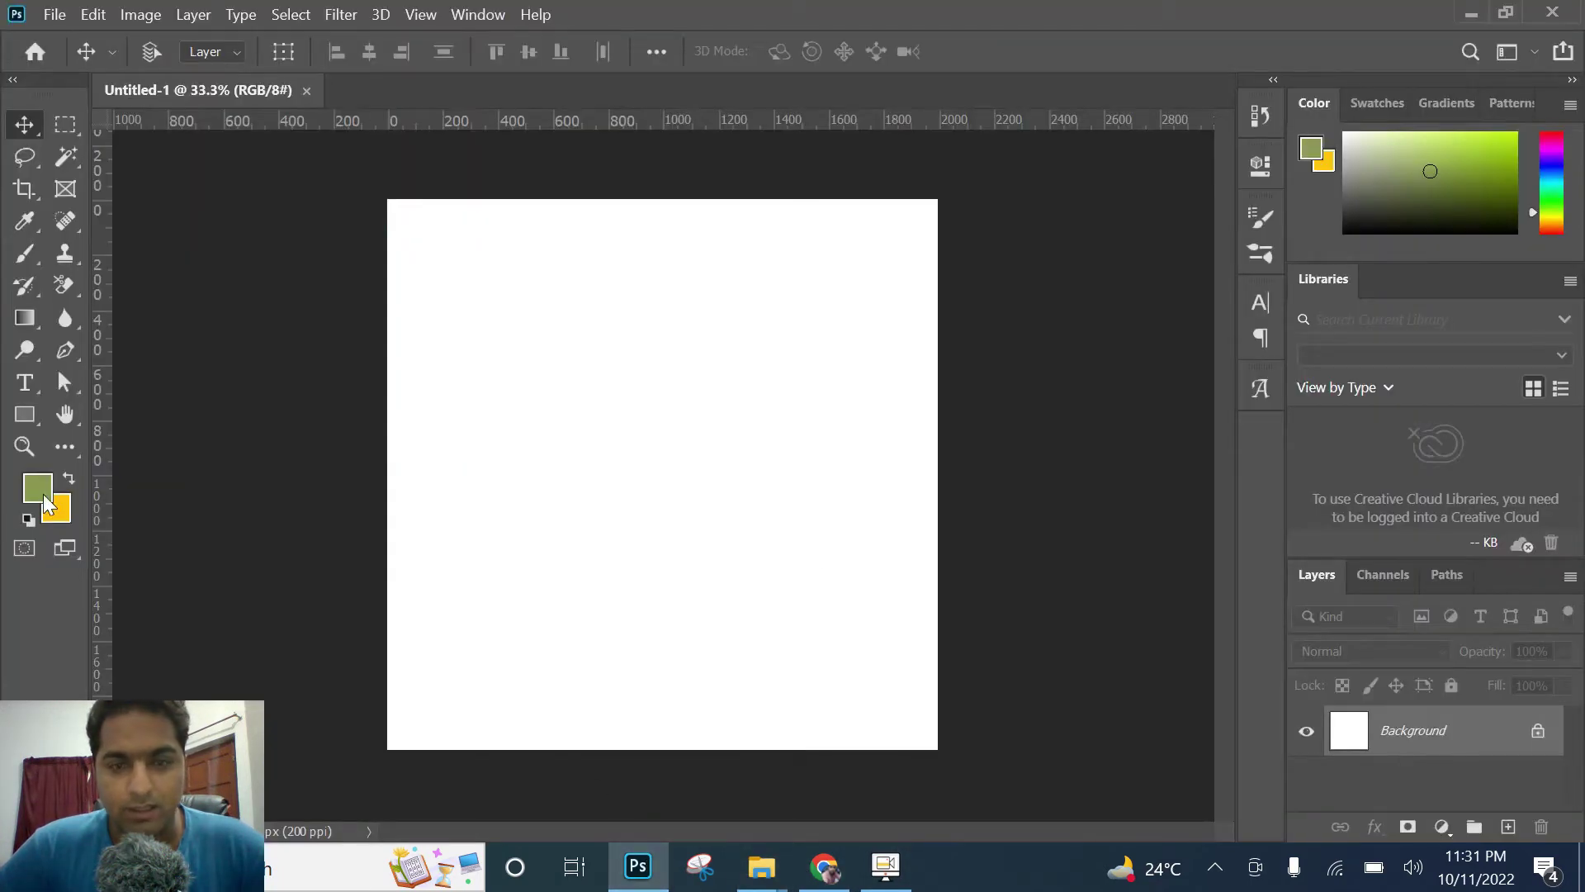
click(1471, 15)
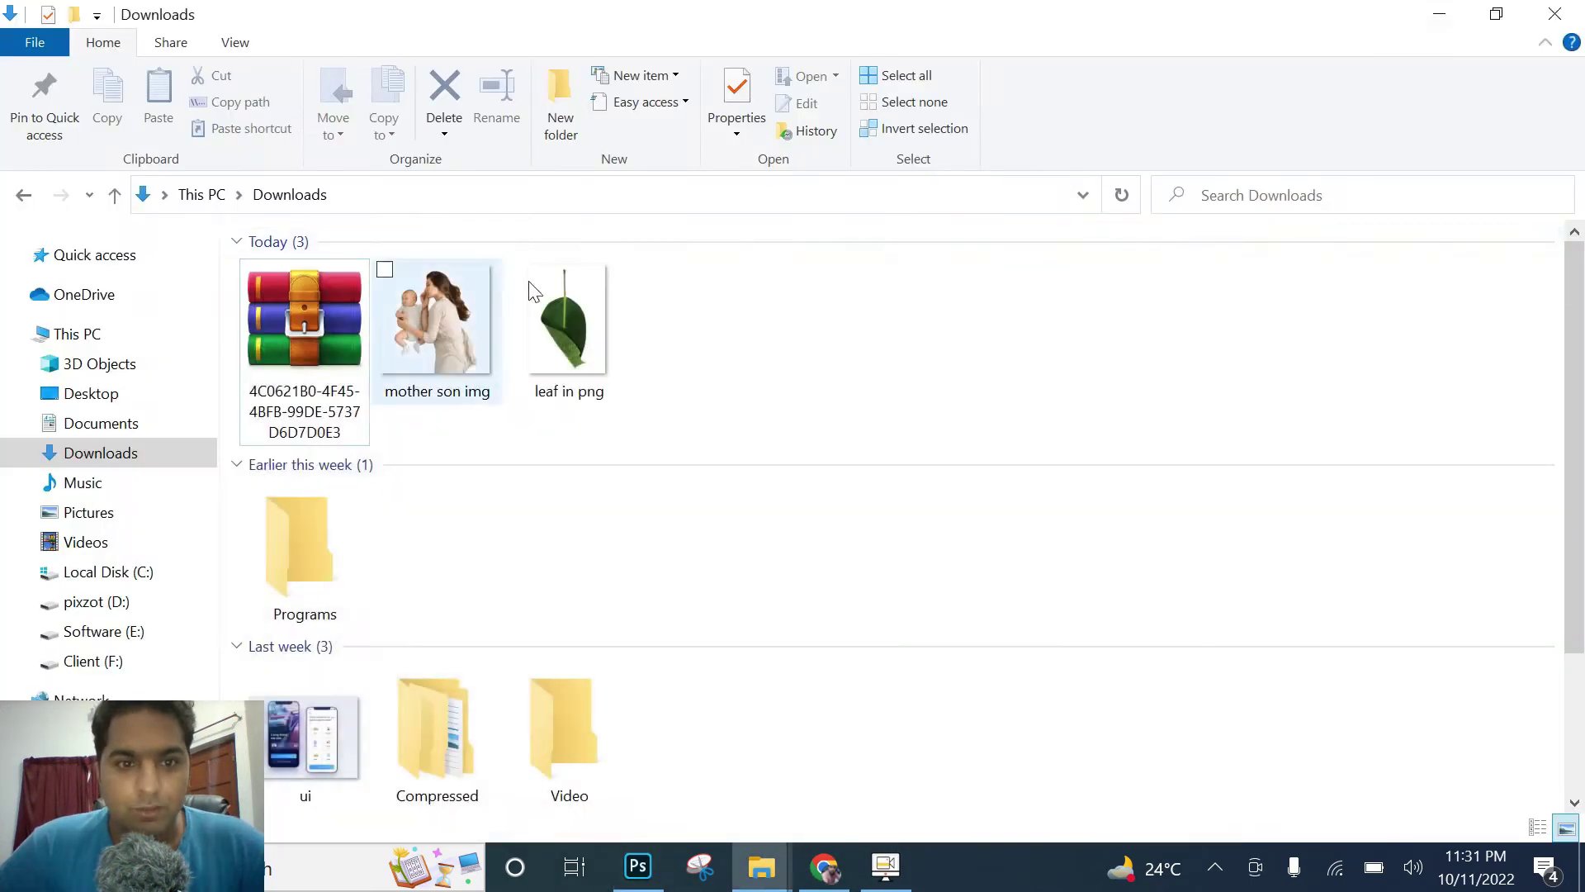
click(568, 324)
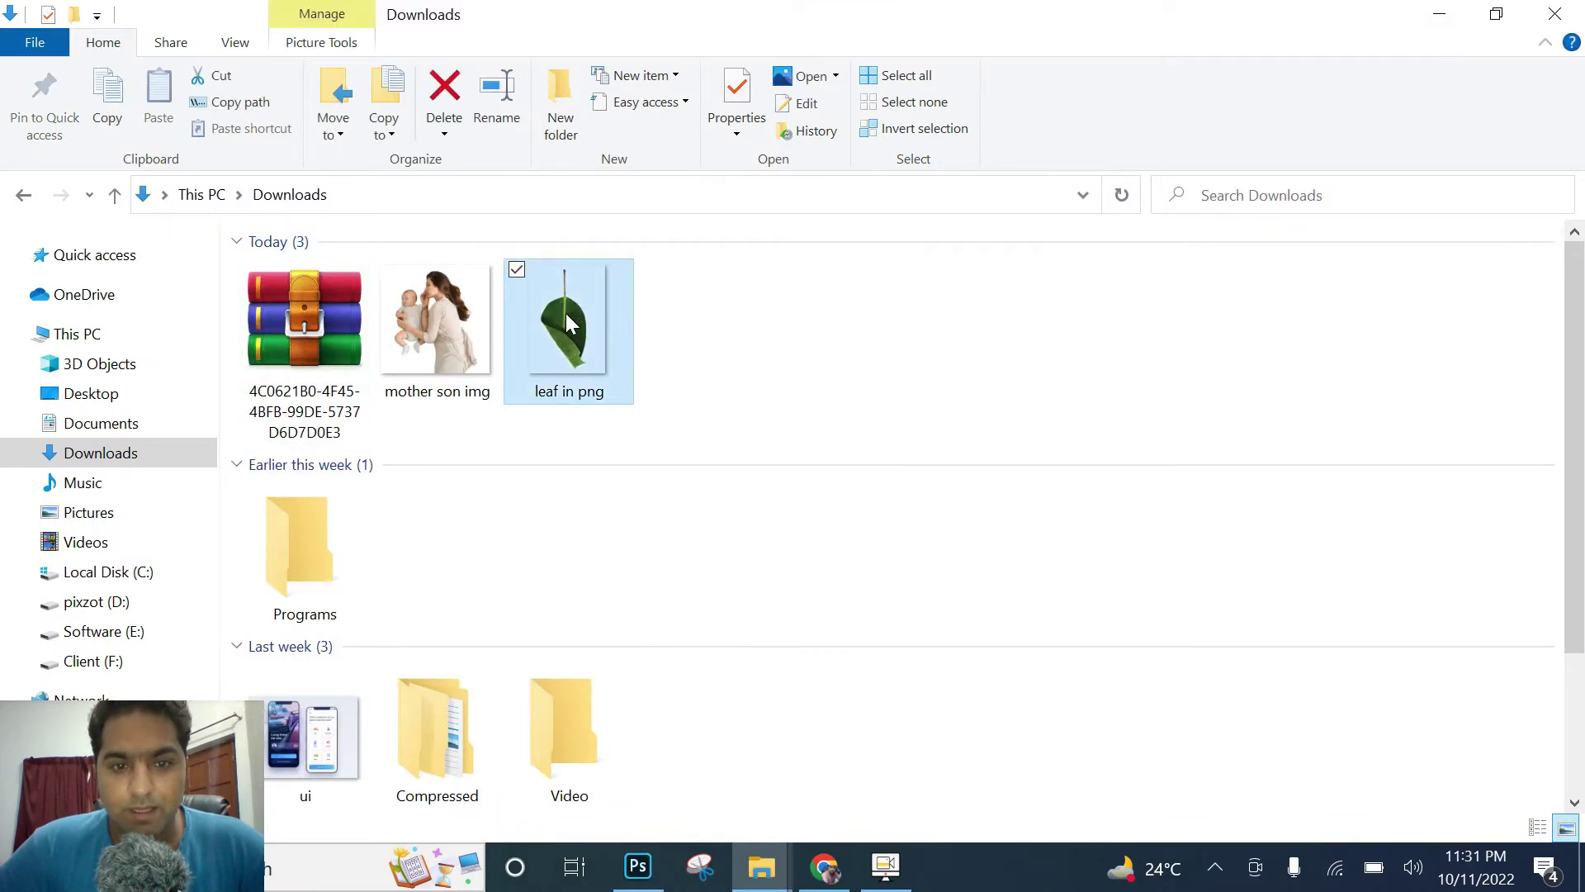
drag(569, 317, 732, 469)
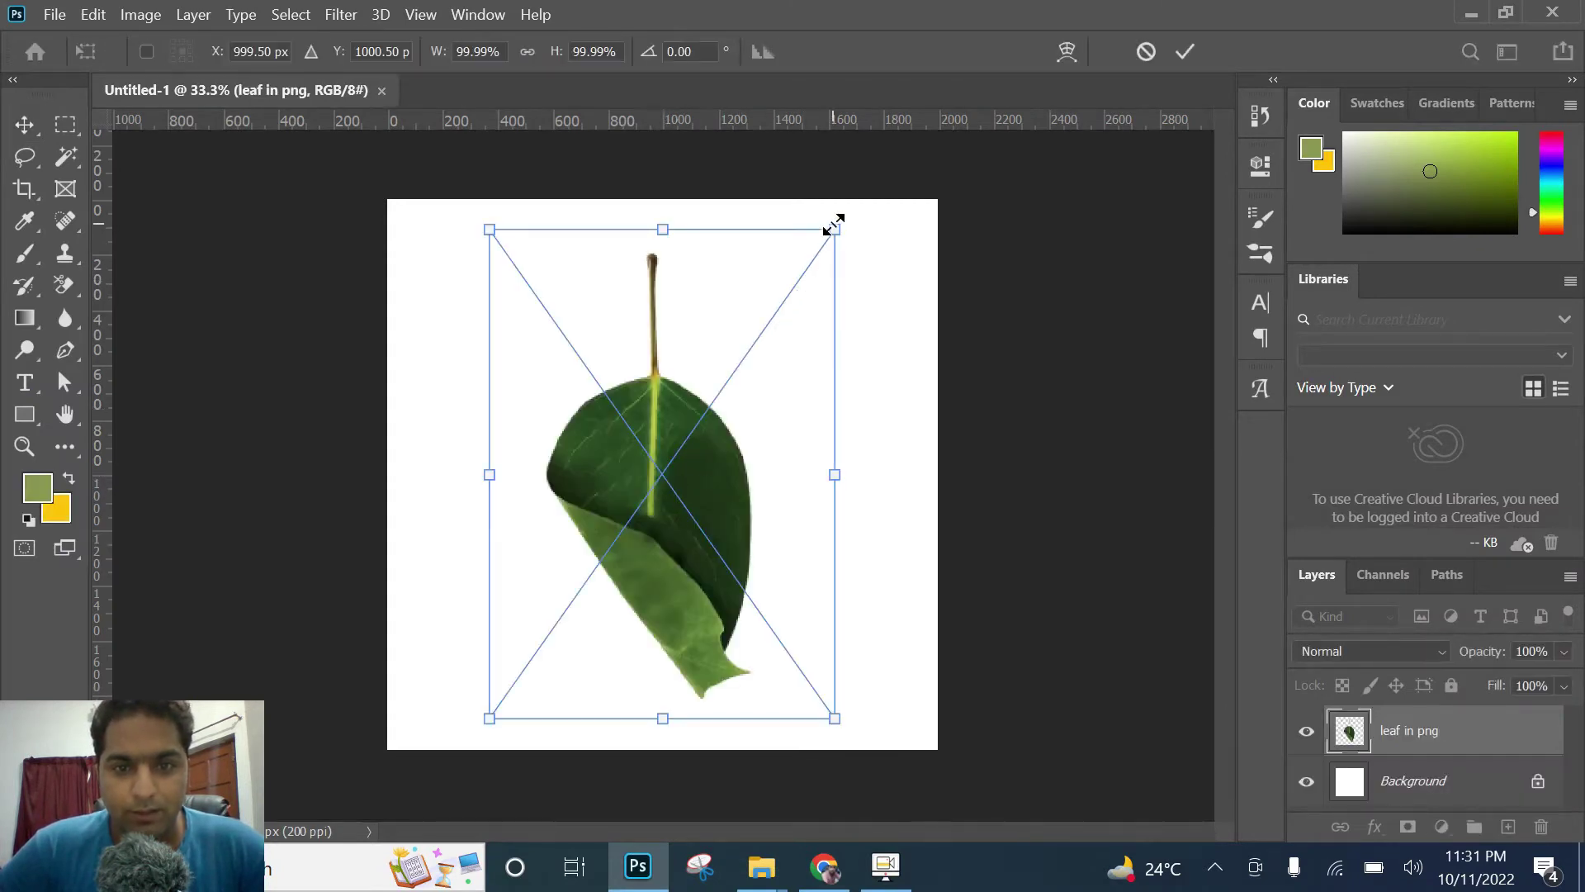
Step: Tilt the placed leaf about 1.19° and commit its placement
drag(876, 226, 885, 228)
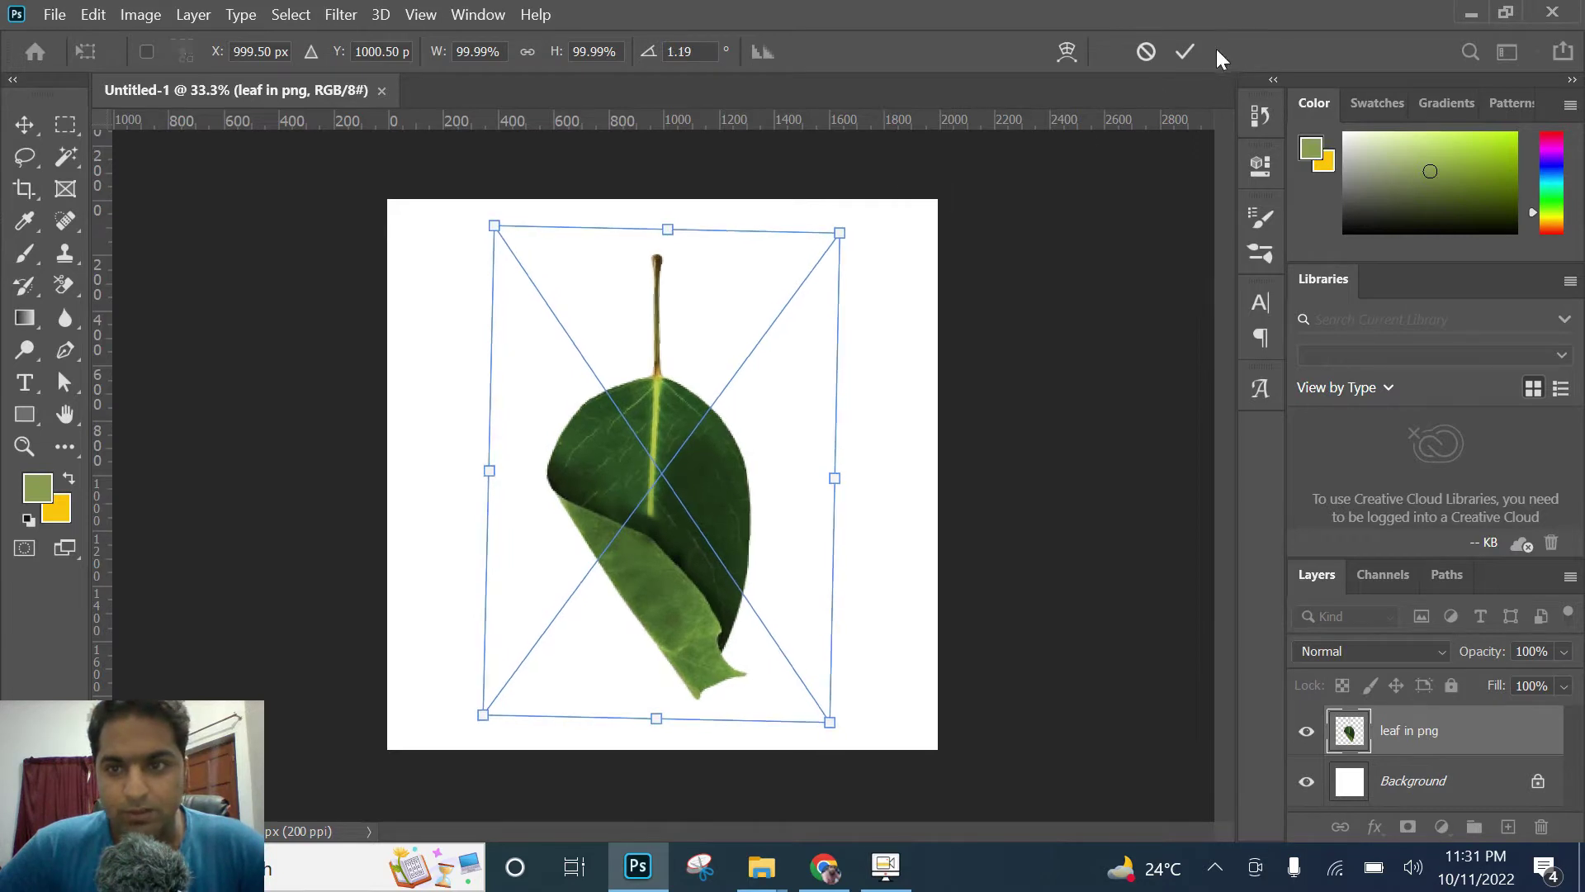
click(1188, 52)
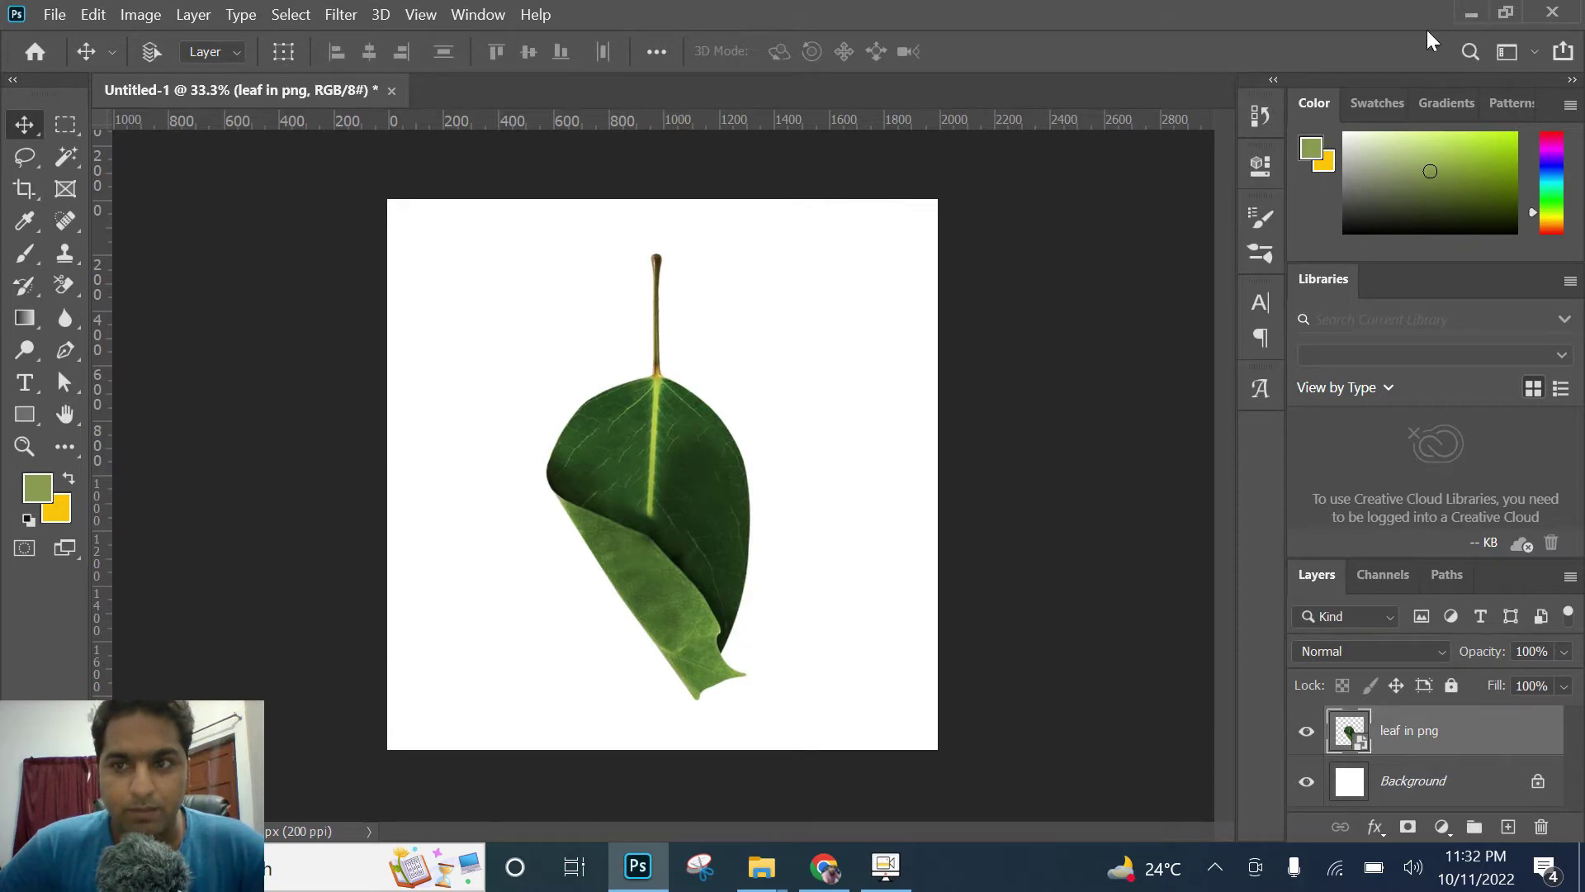
click(1461, 15)
Step: Drop mother son img onto the leaf, scale it to about 272%, rotate 4.54°, and commit
drag(443, 343, 739, 569)
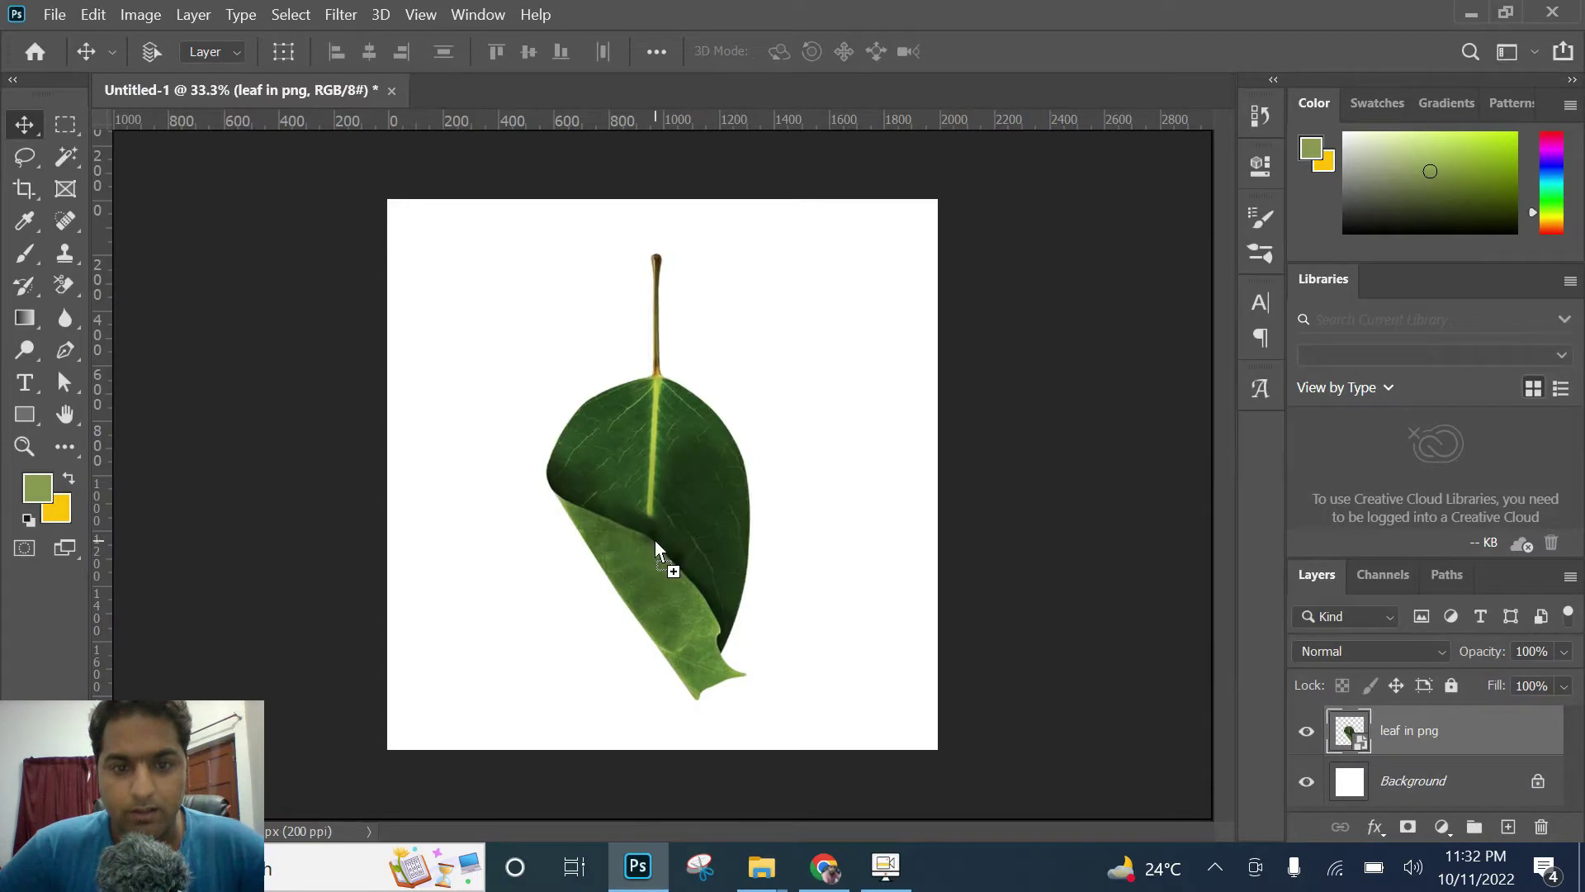
drag(656, 540, 656, 540)
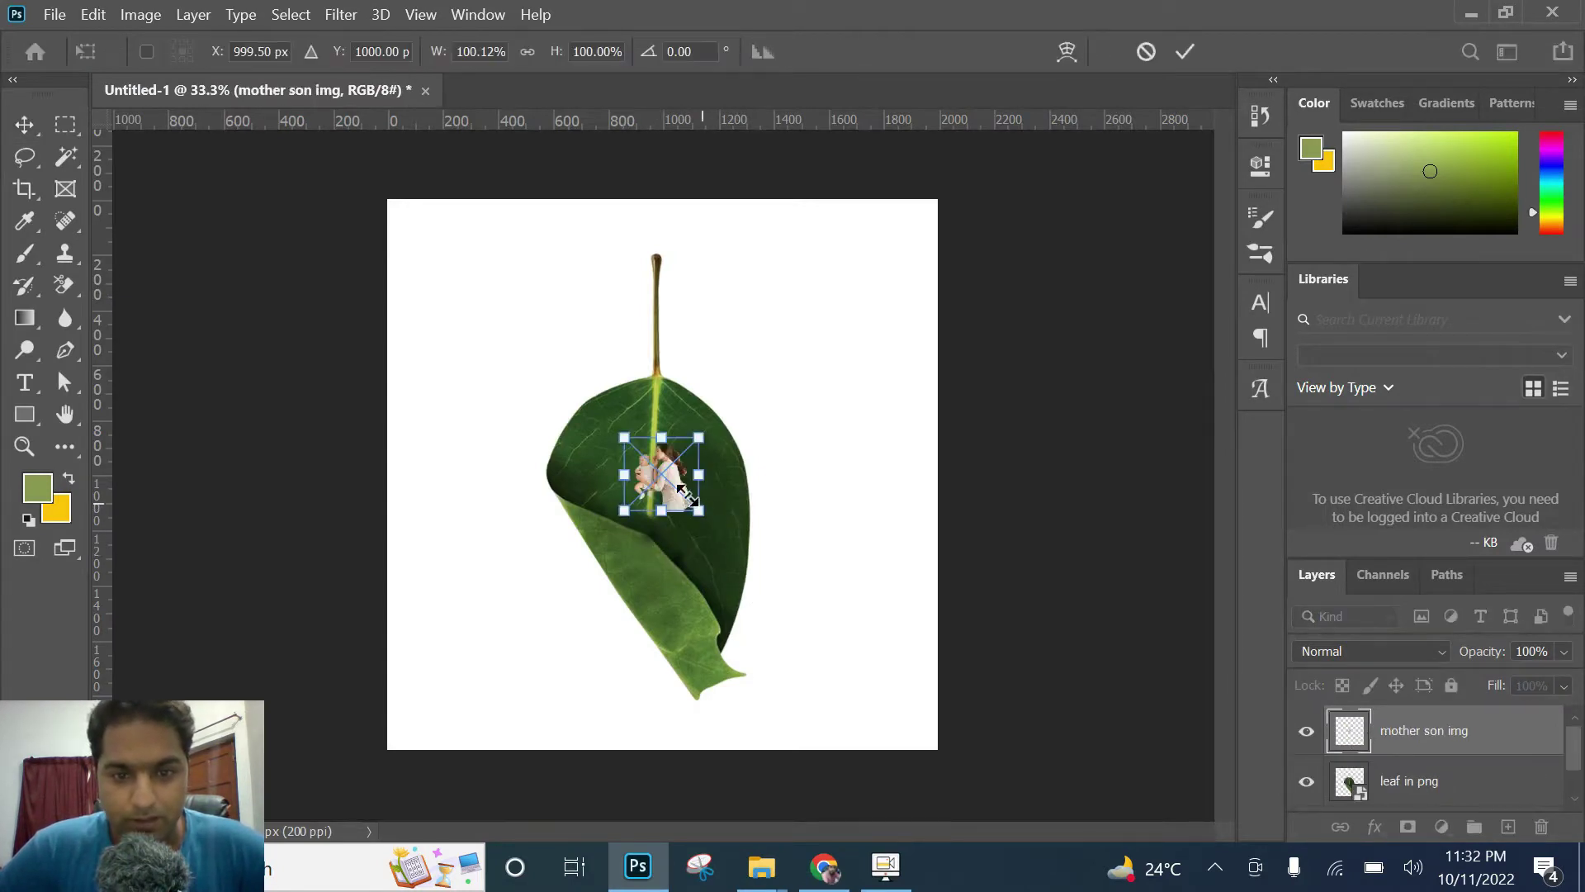
mouse_move(678, 487)
mouse_down()
mouse_move(670, 506)
mouse_move(753, 599)
mouse_up()
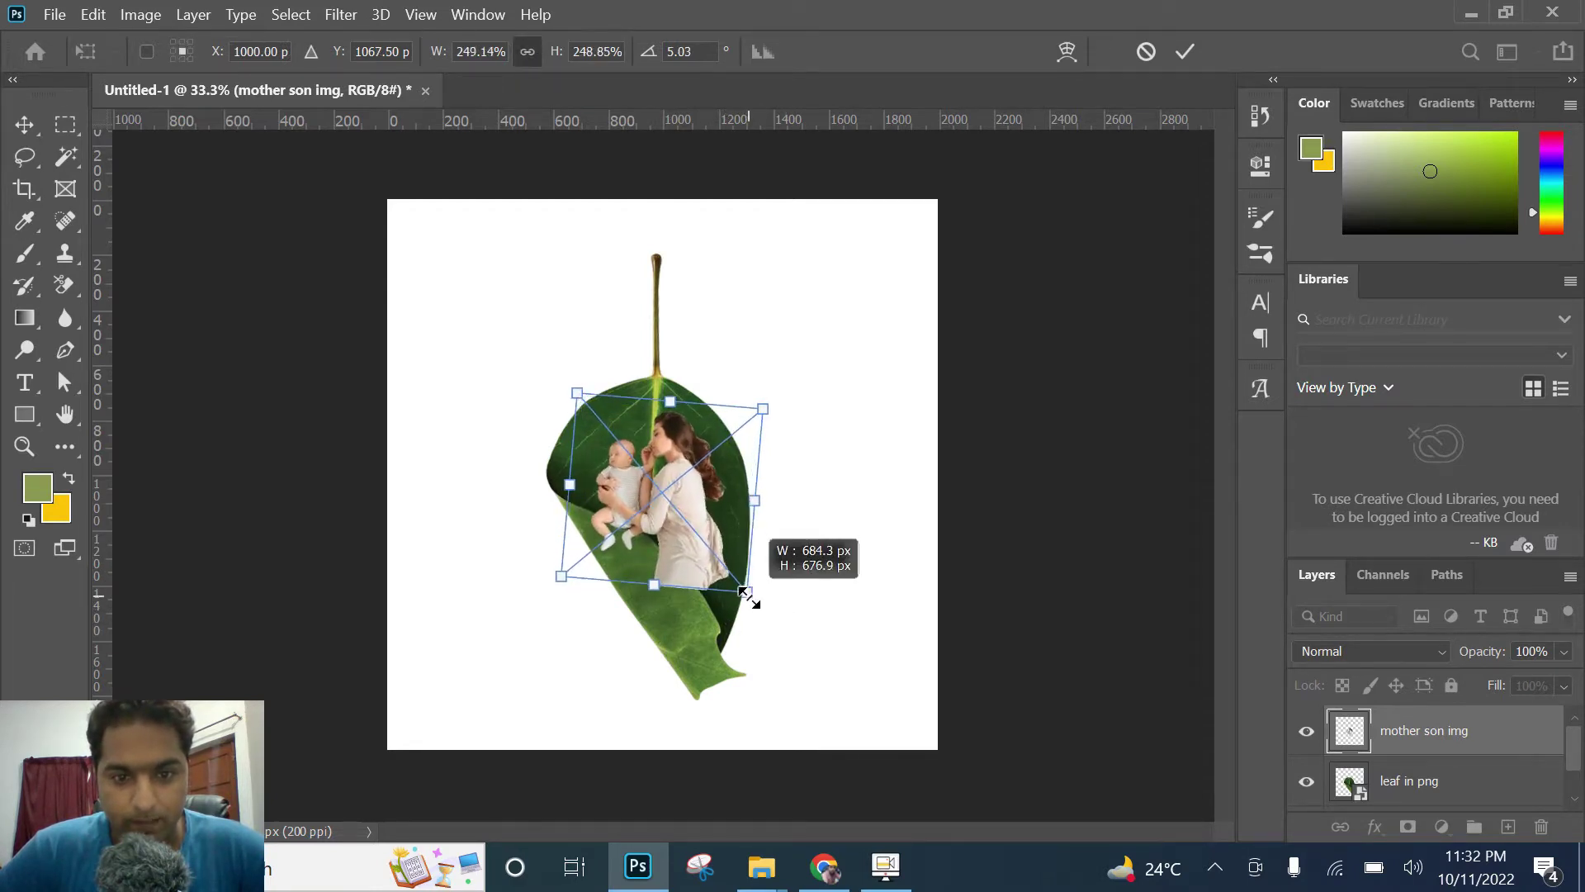
drag(683, 542, 679, 517)
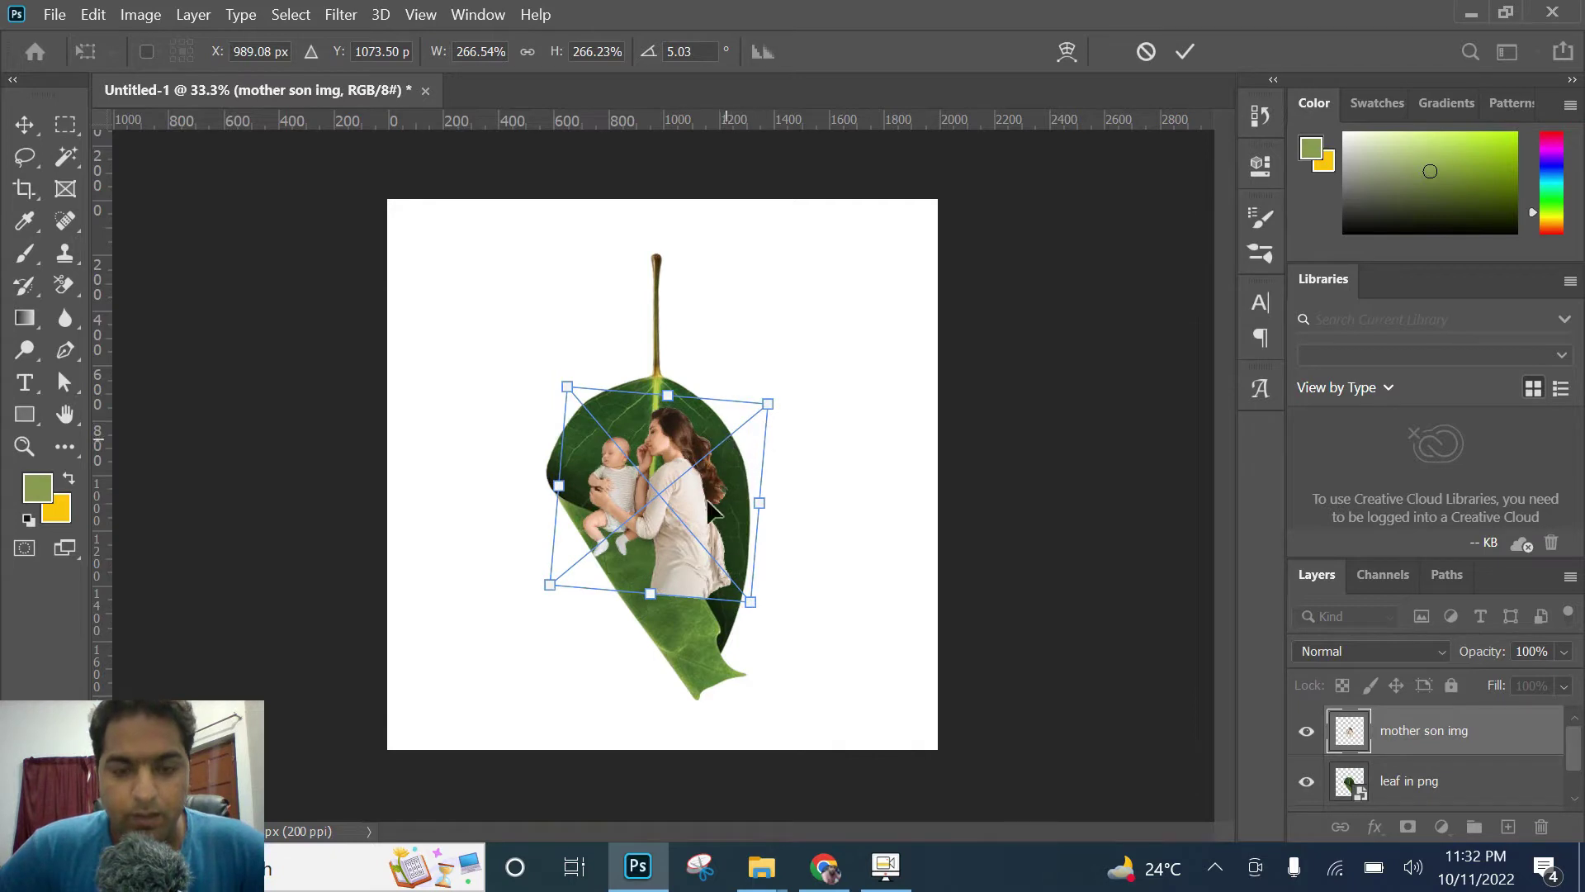
drag(752, 596, 752, 599)
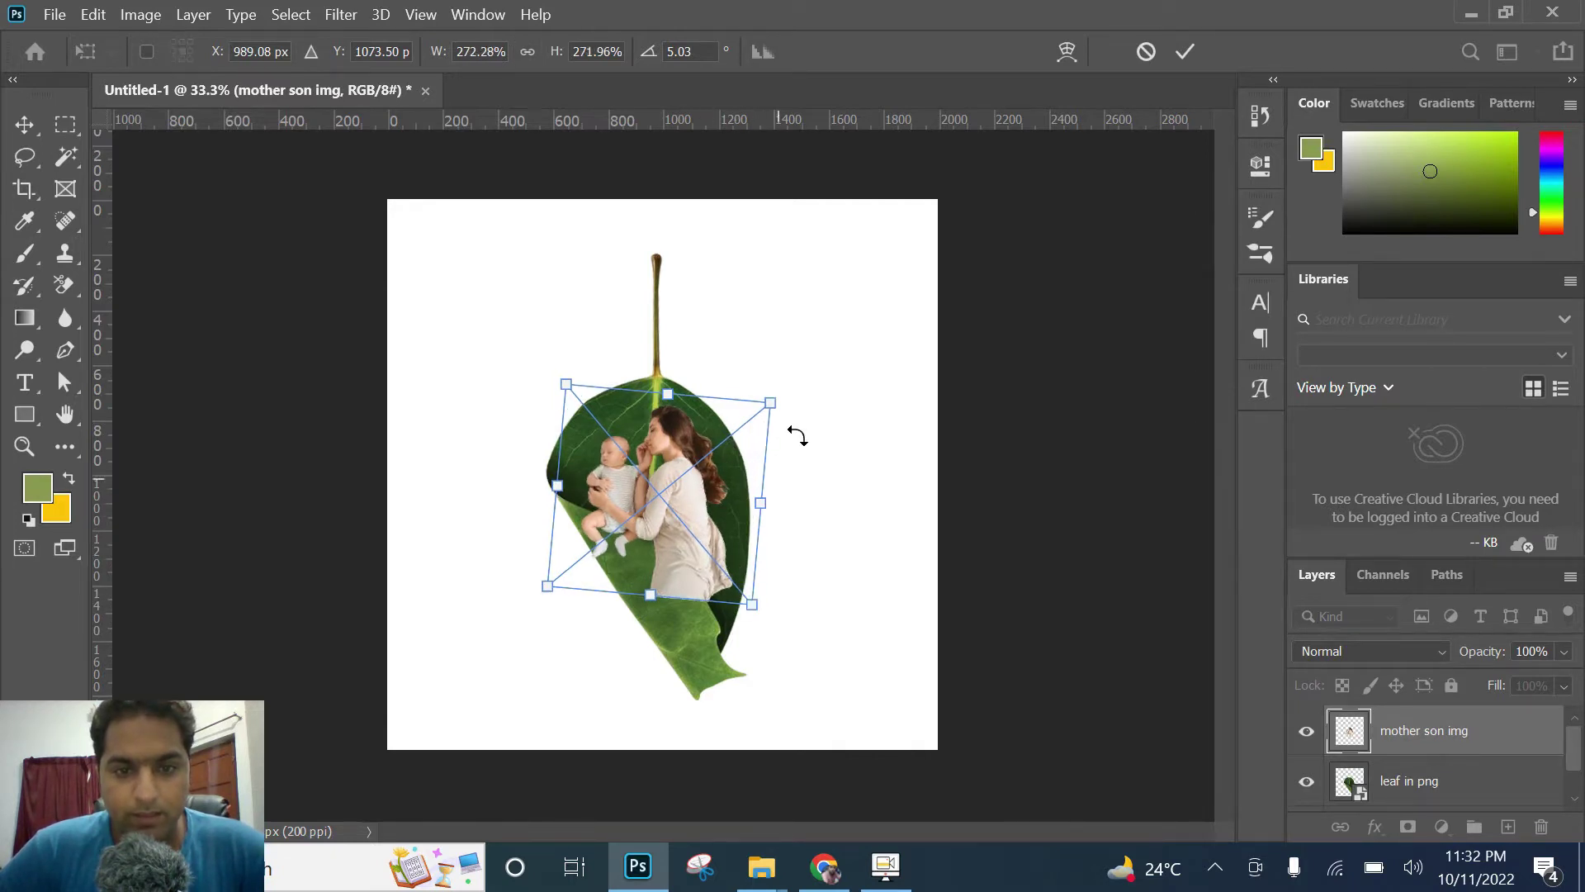
drag(801, 408, 802, 406)
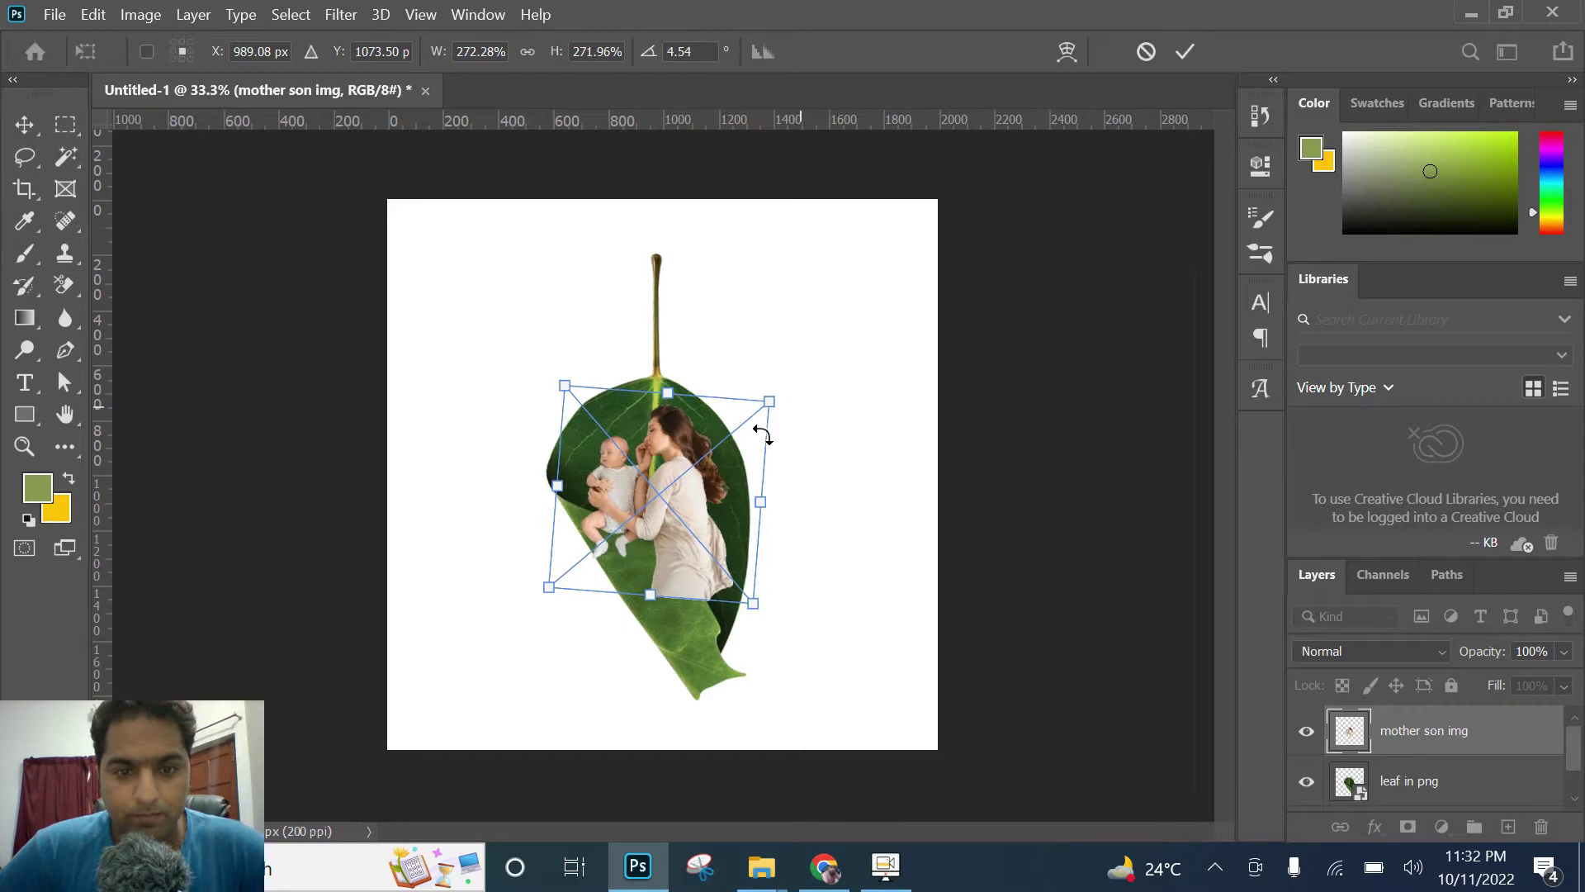
drag(671, 493, 669, 493)
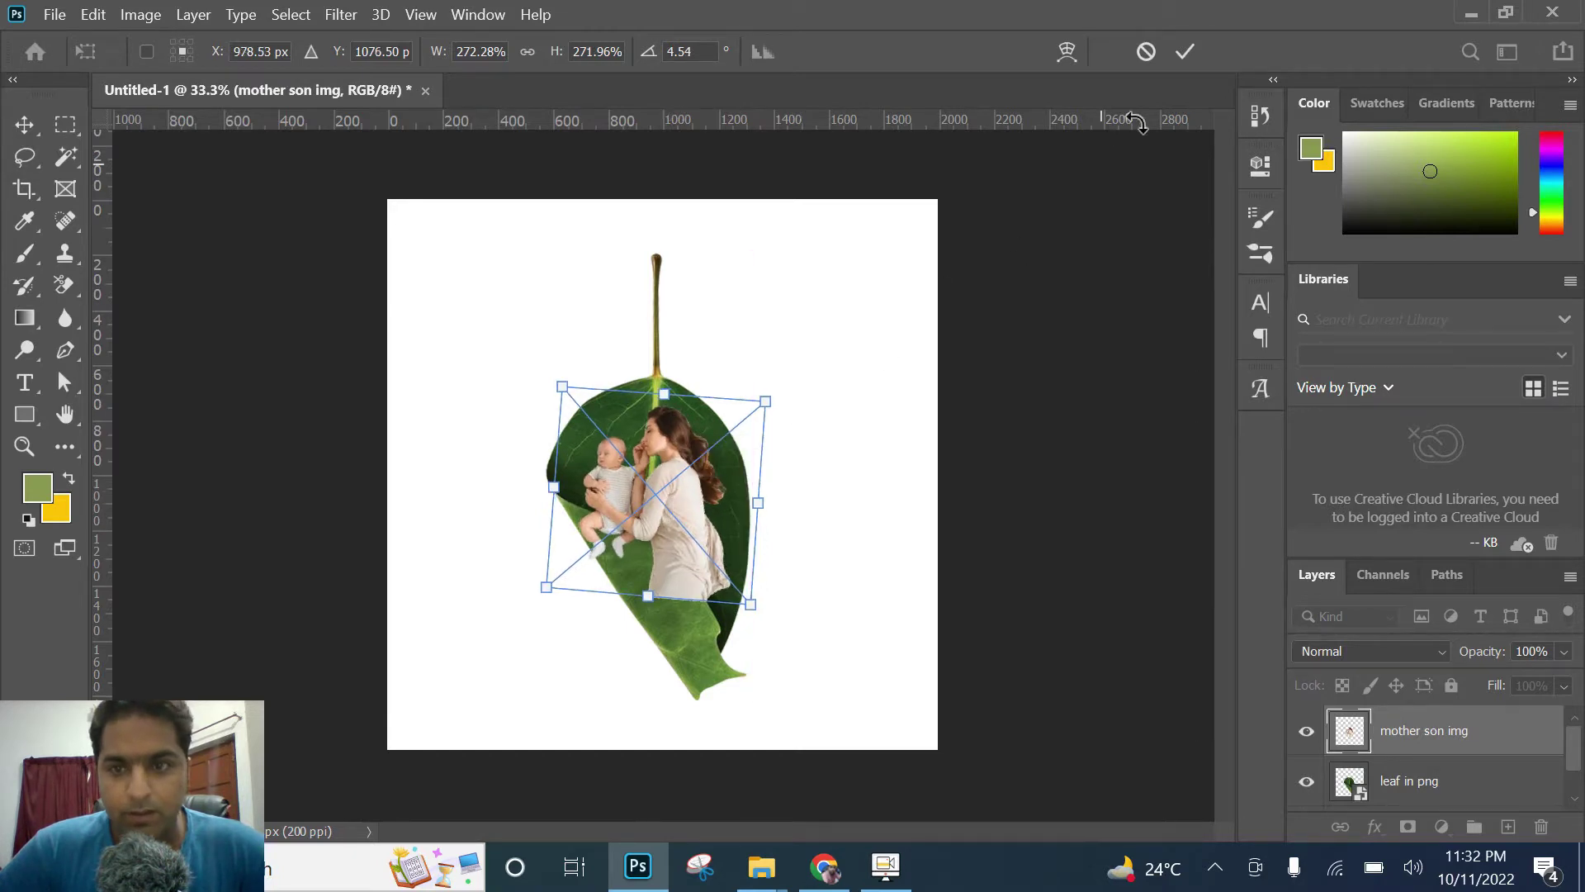
click(1181, 57)
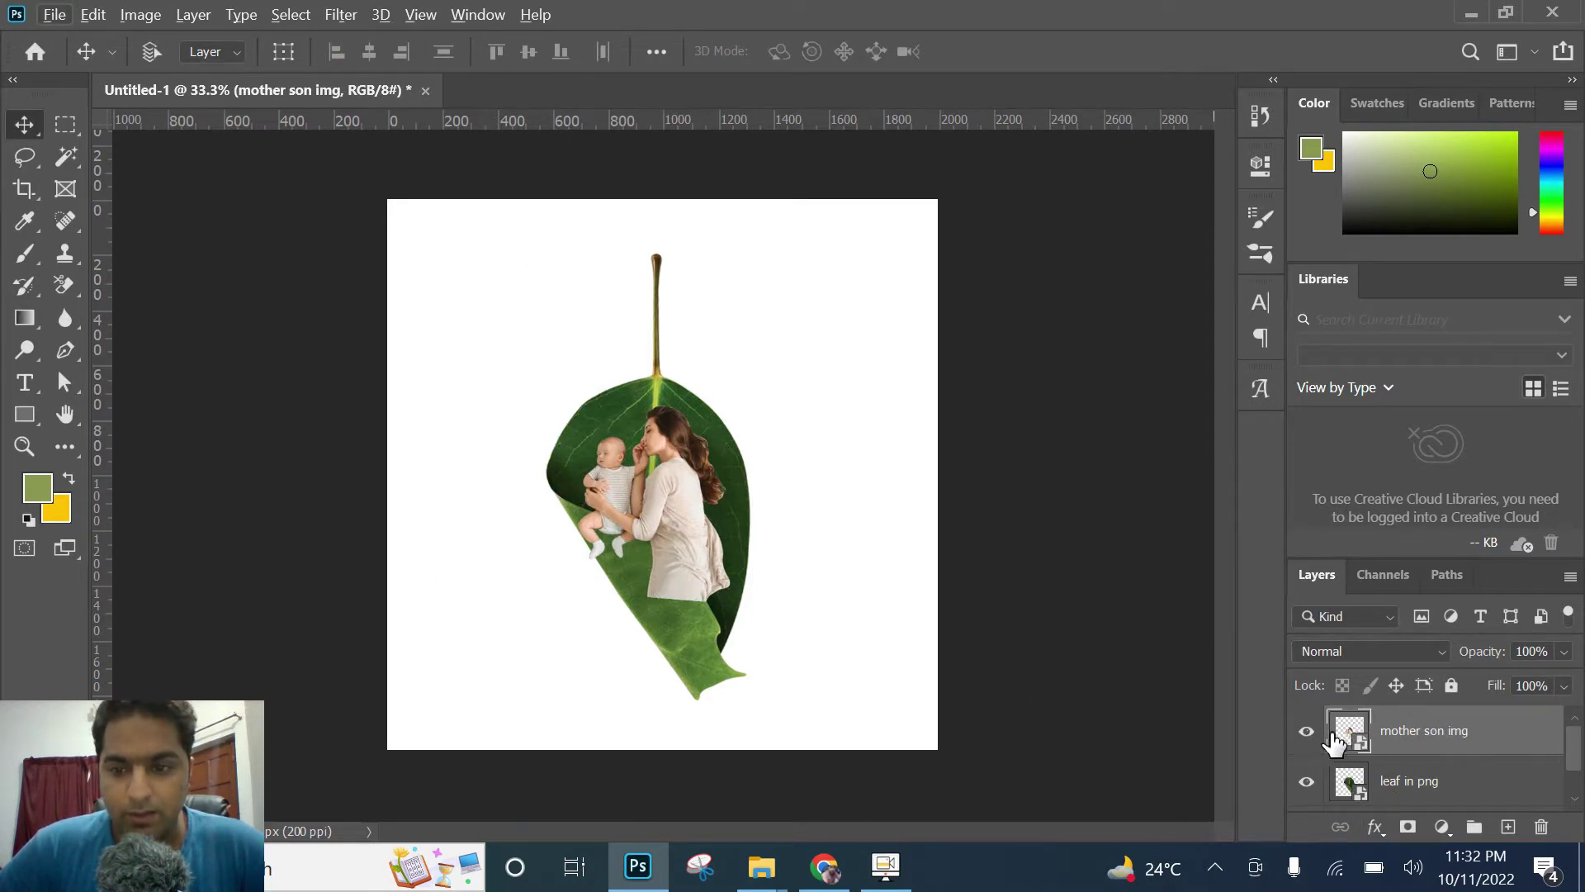
Step: Duplicate the mother son img layer, hide both photo layers, and select leaf in png
key(ctrl+j)
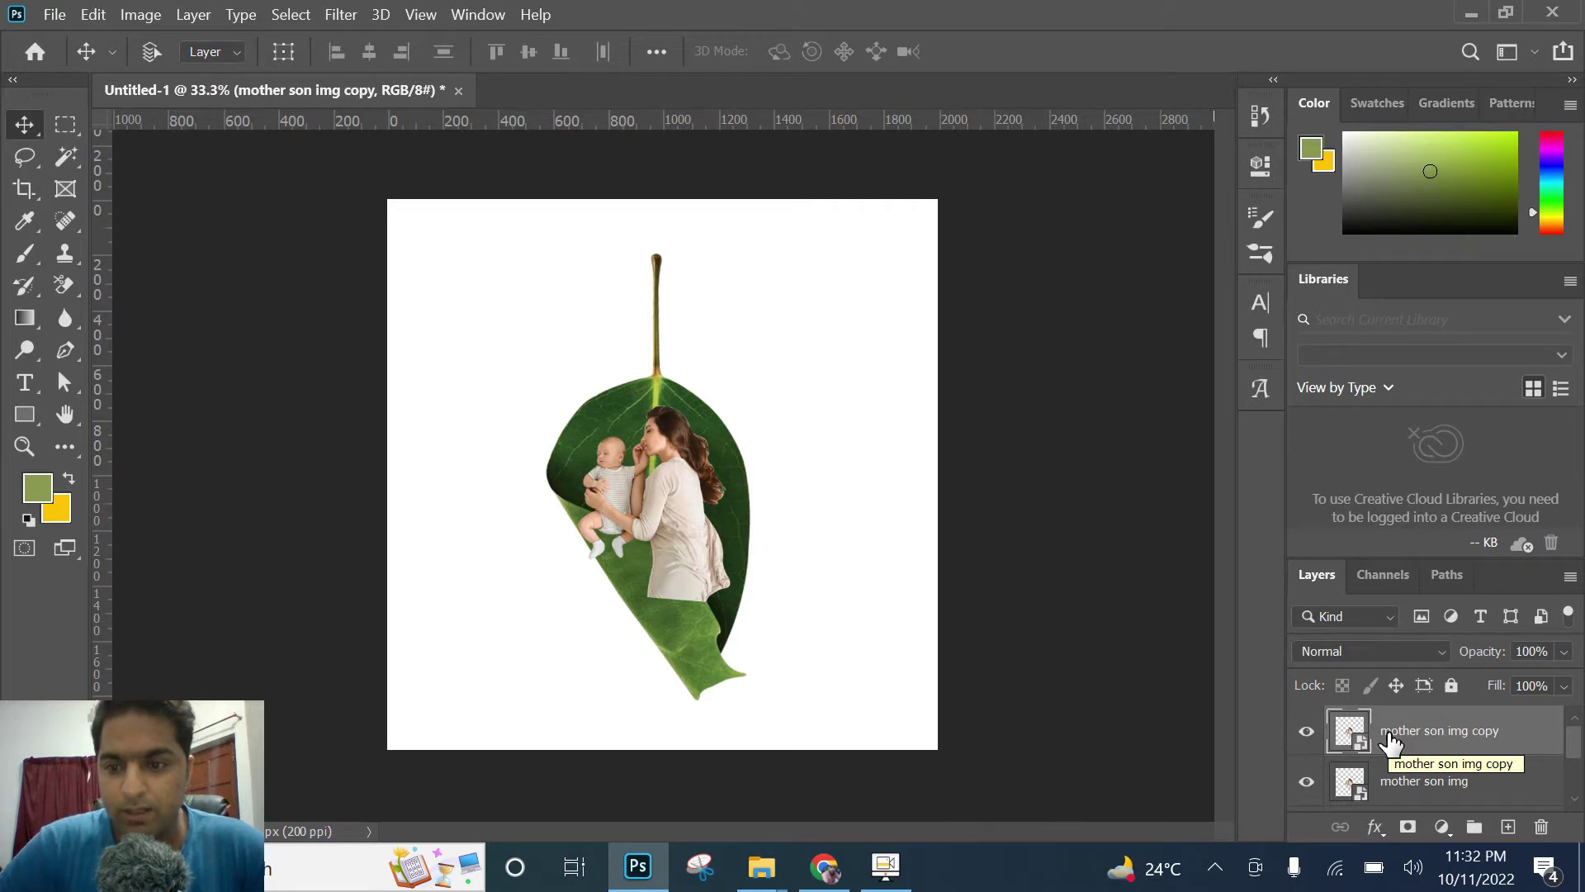
click(1306, 731)
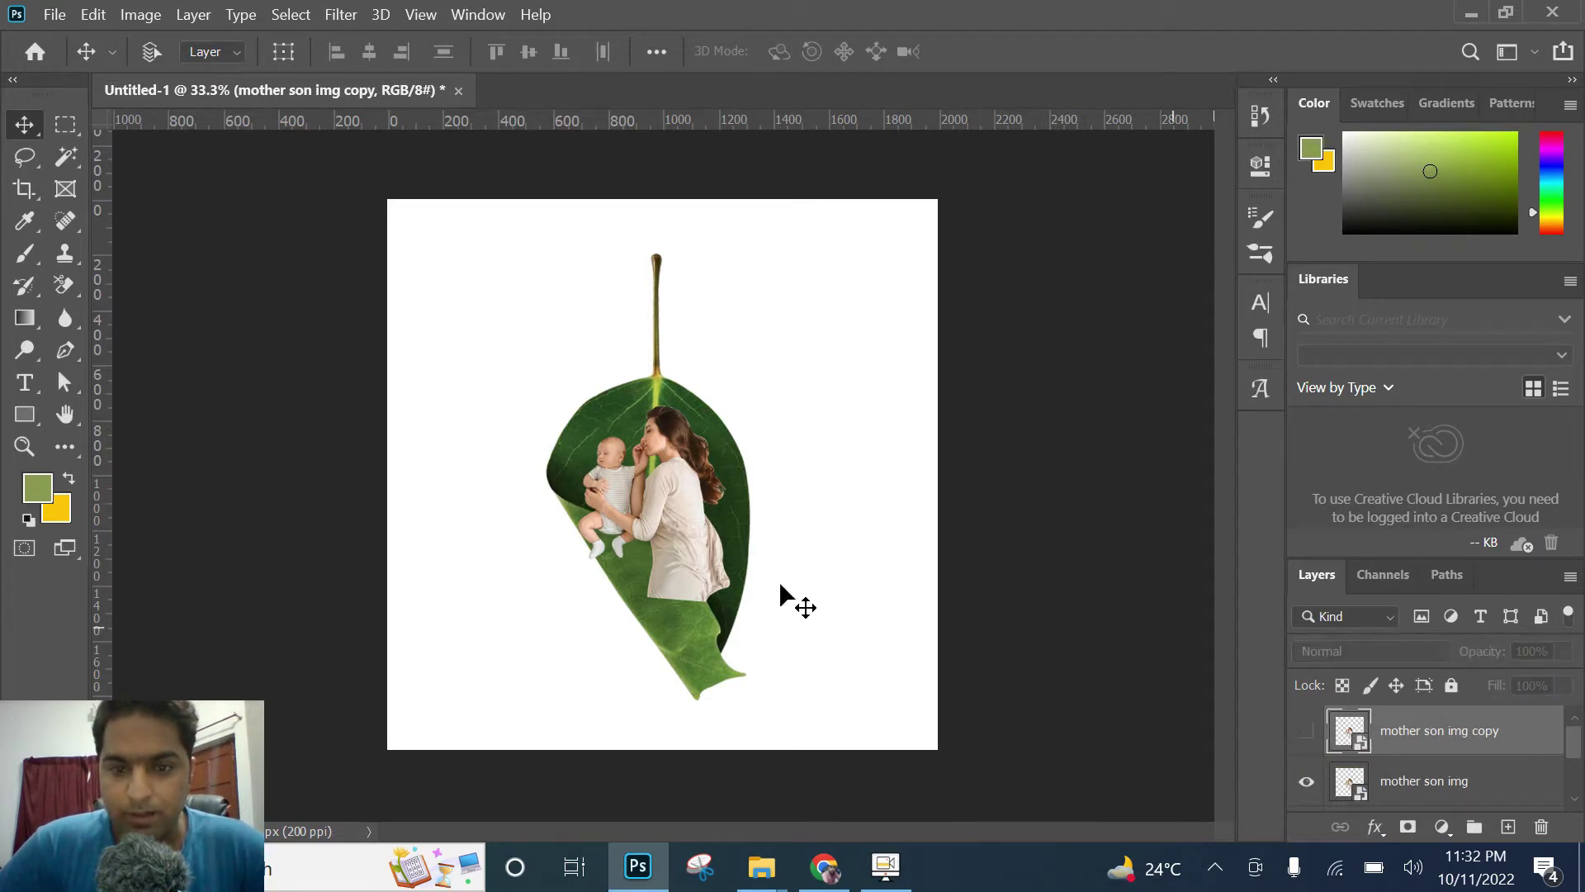
click(1418, 795)
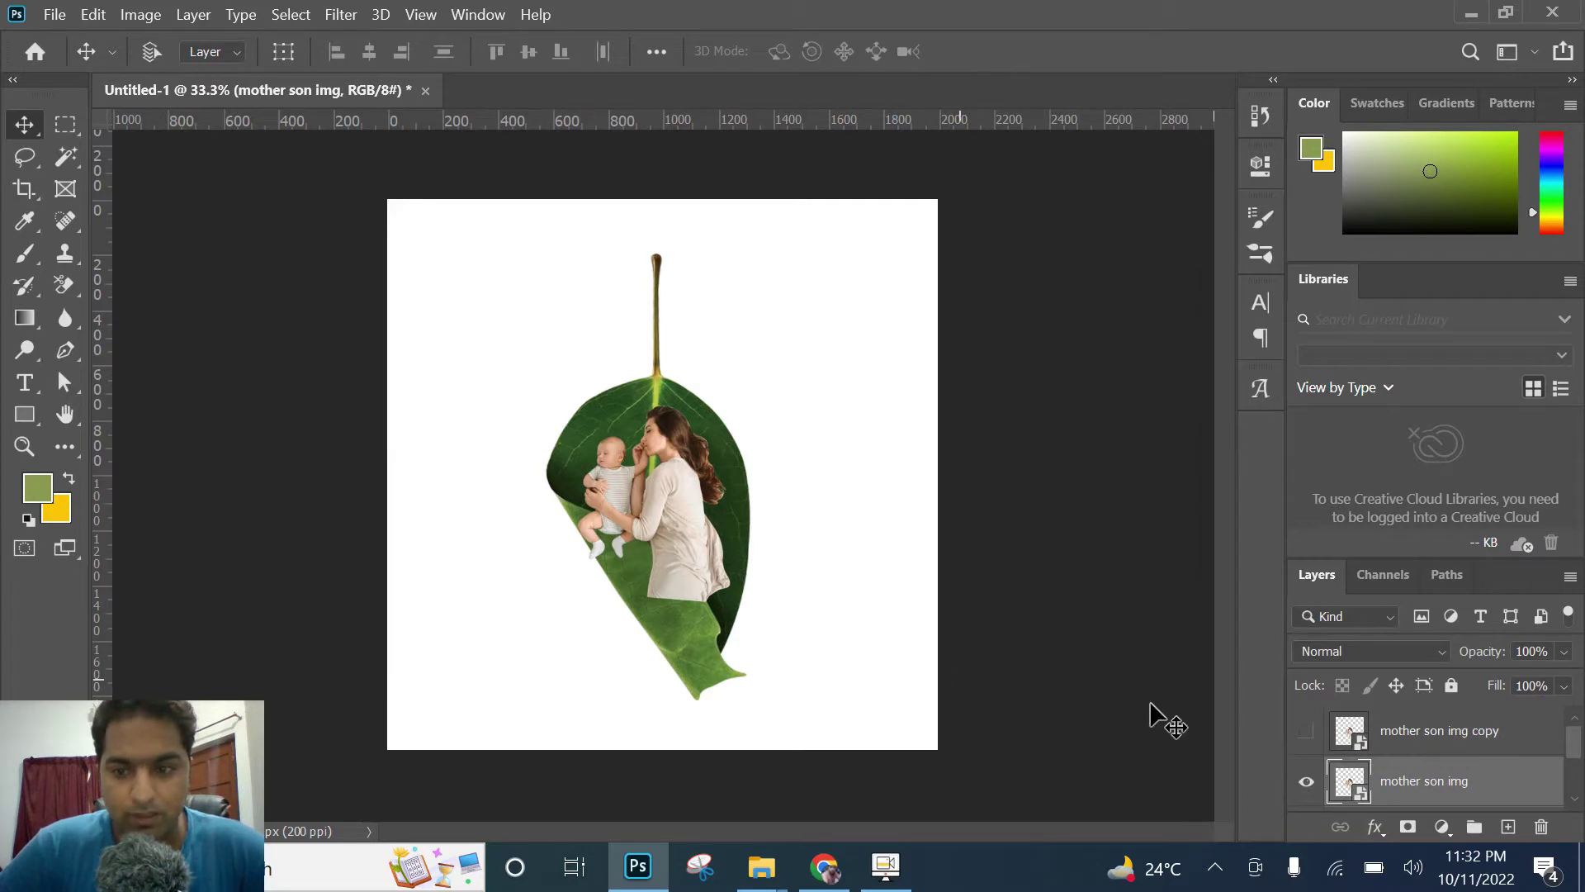
click(1307, 782)
scroll(1422, 776, down, 2)
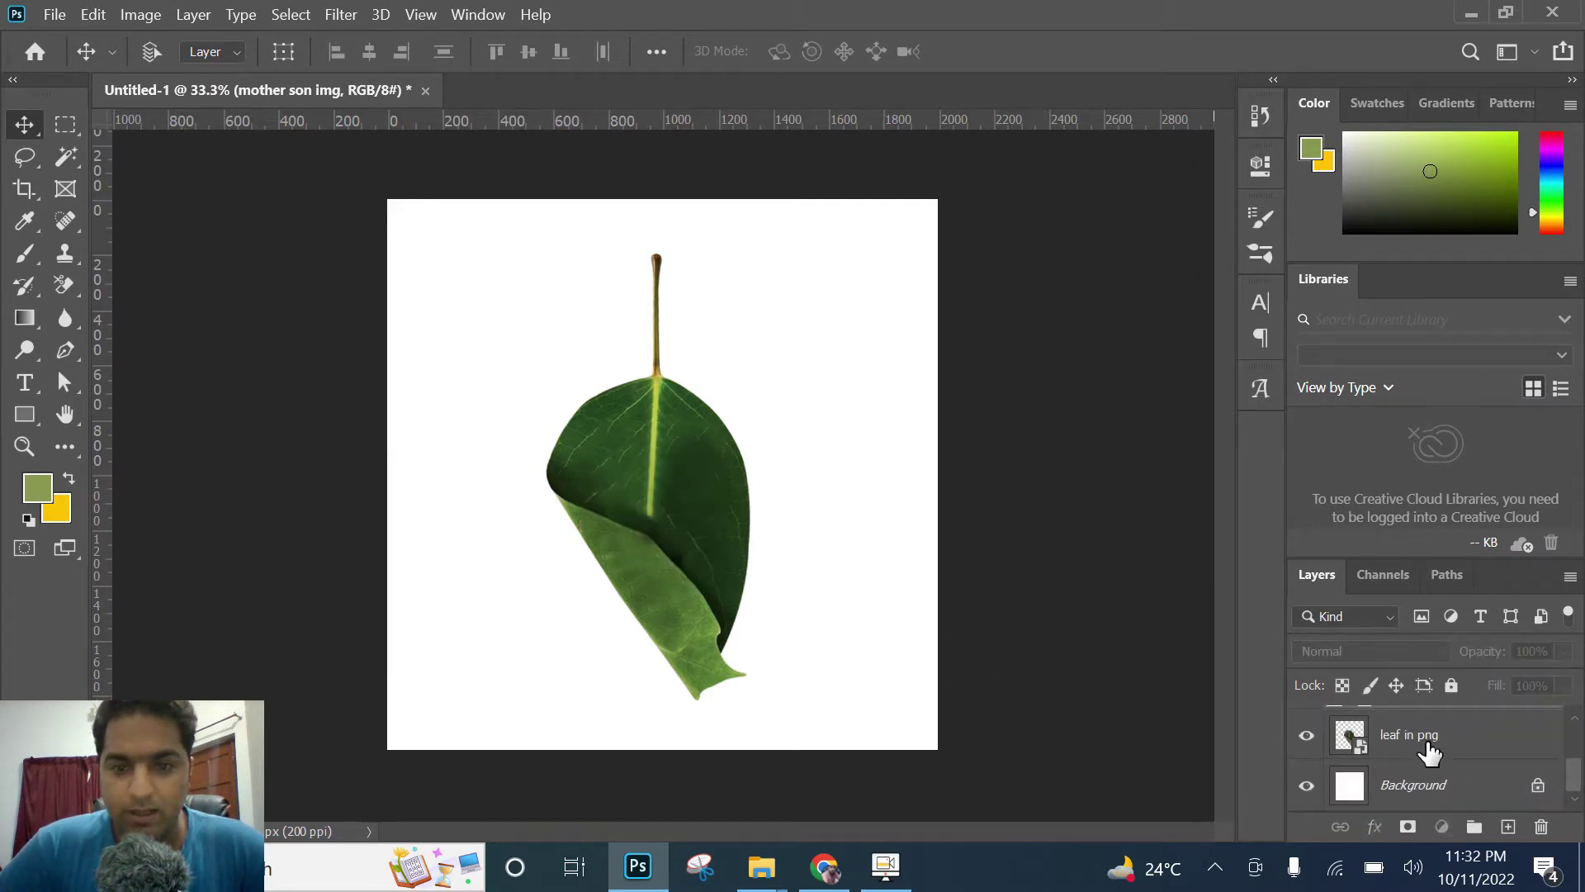
click(1428, 747)
Step: Zoom into the leaf's curled edge and start a Pen Tool path at the fold tip
key(z)
click(670, 600)
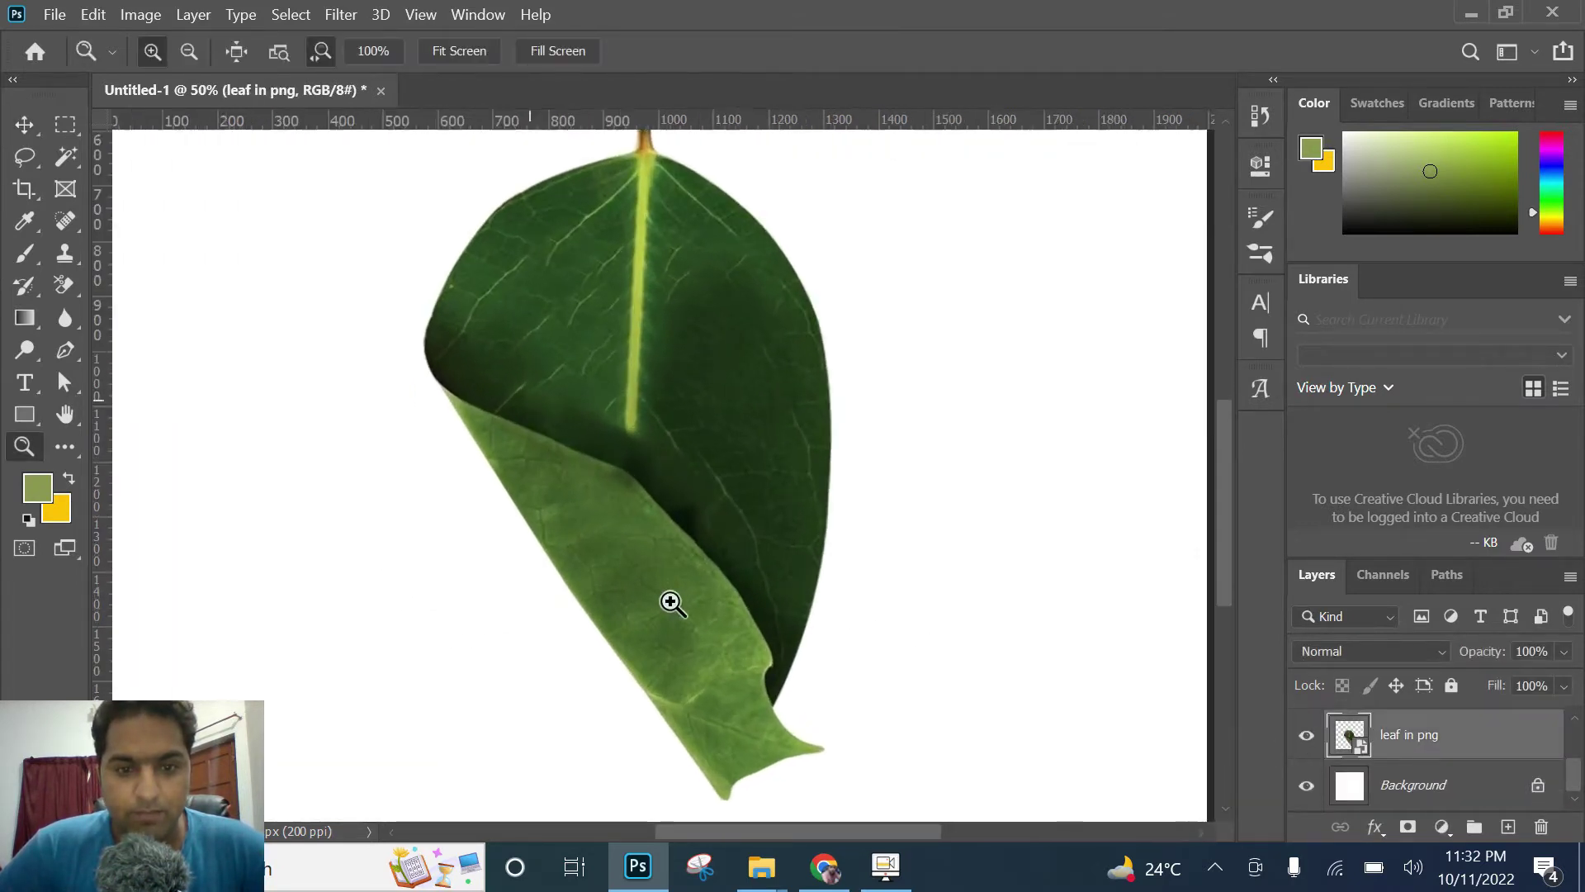
click(637, 587)
click(531, 435)
click(453, 386)
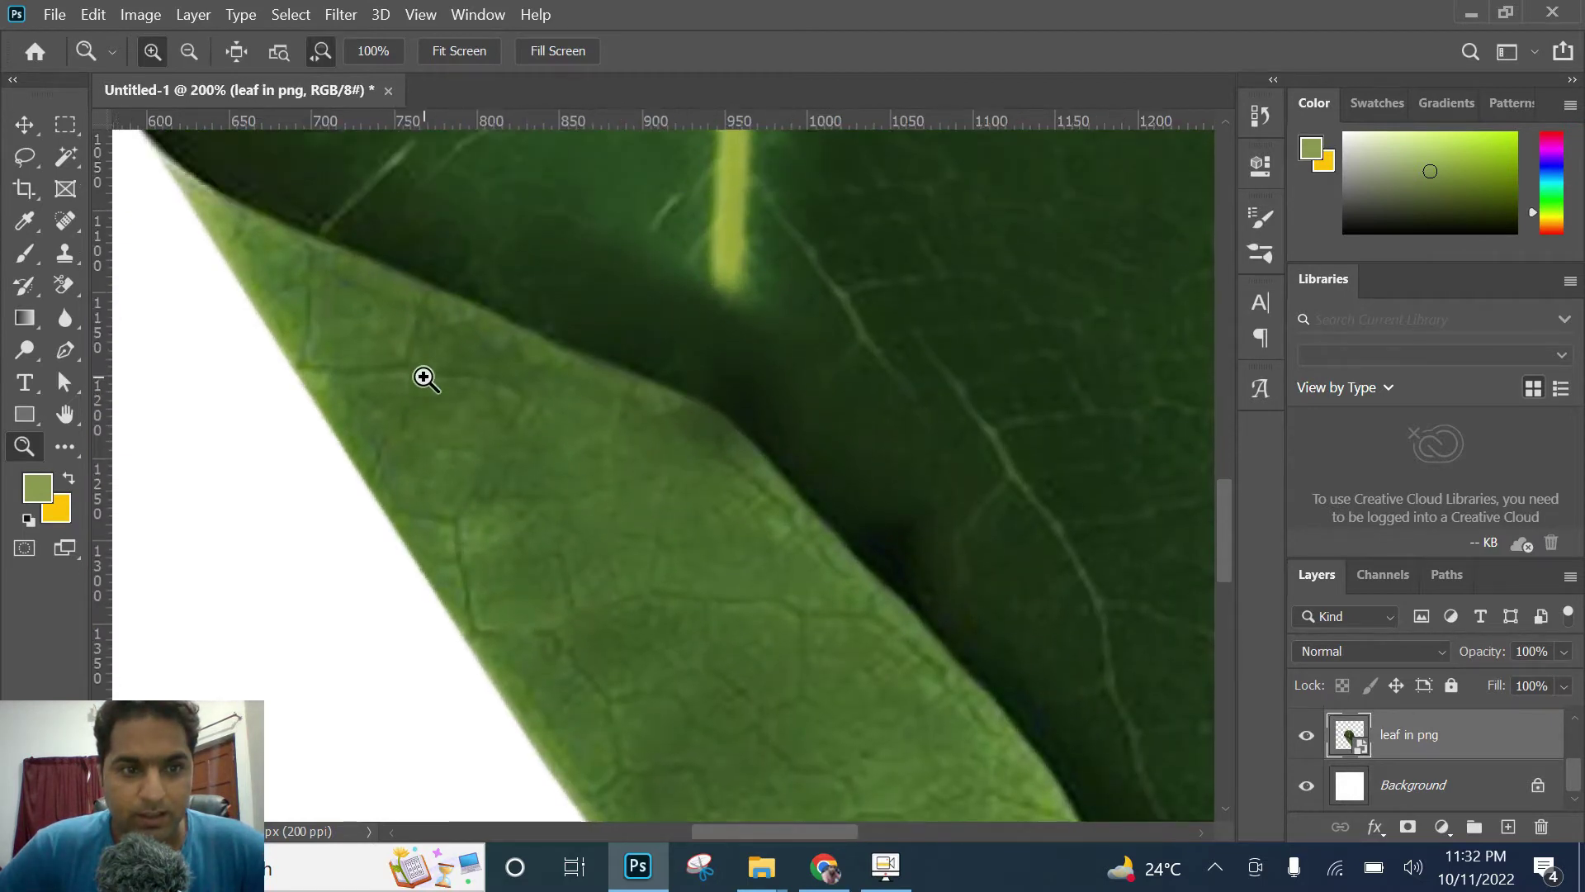
scroll(425, 377, up, 2)
click(64, 356)
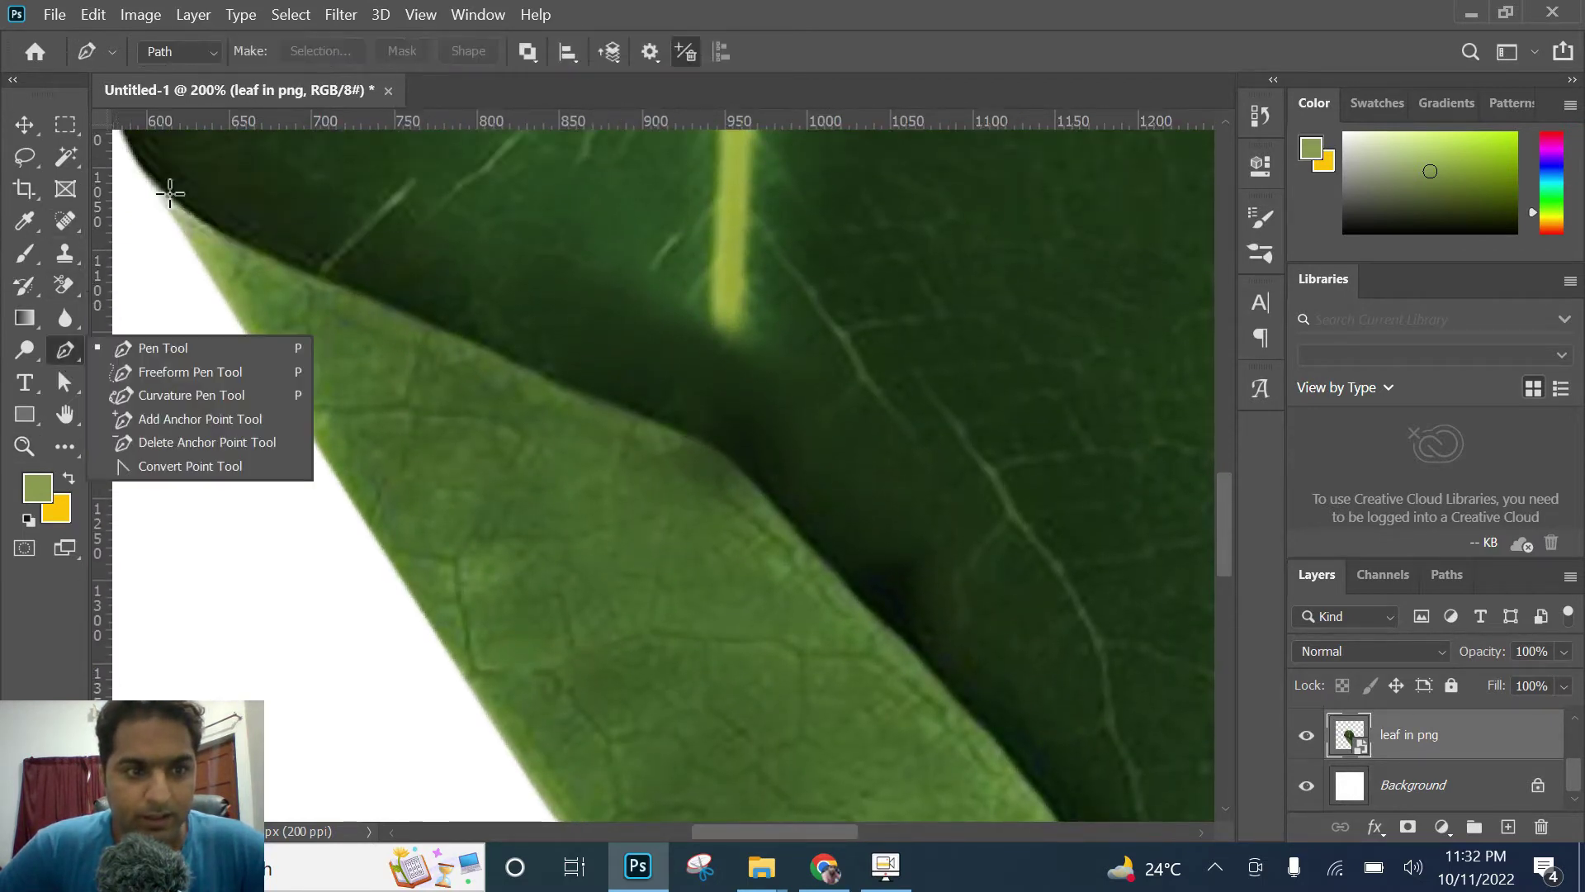
click(73, 364)
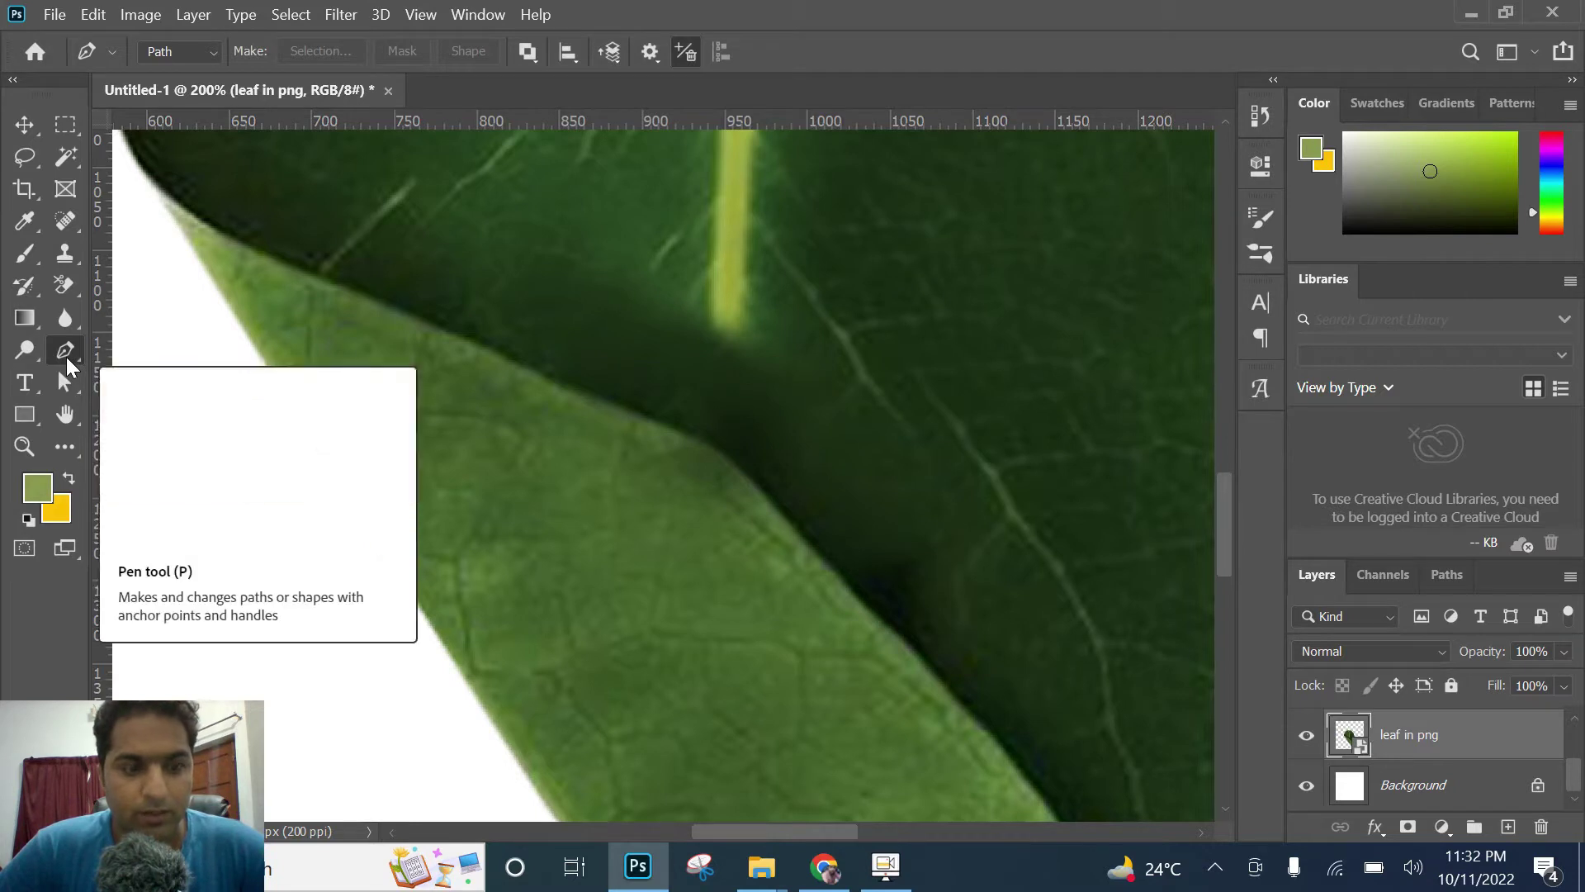
click(185, 208)
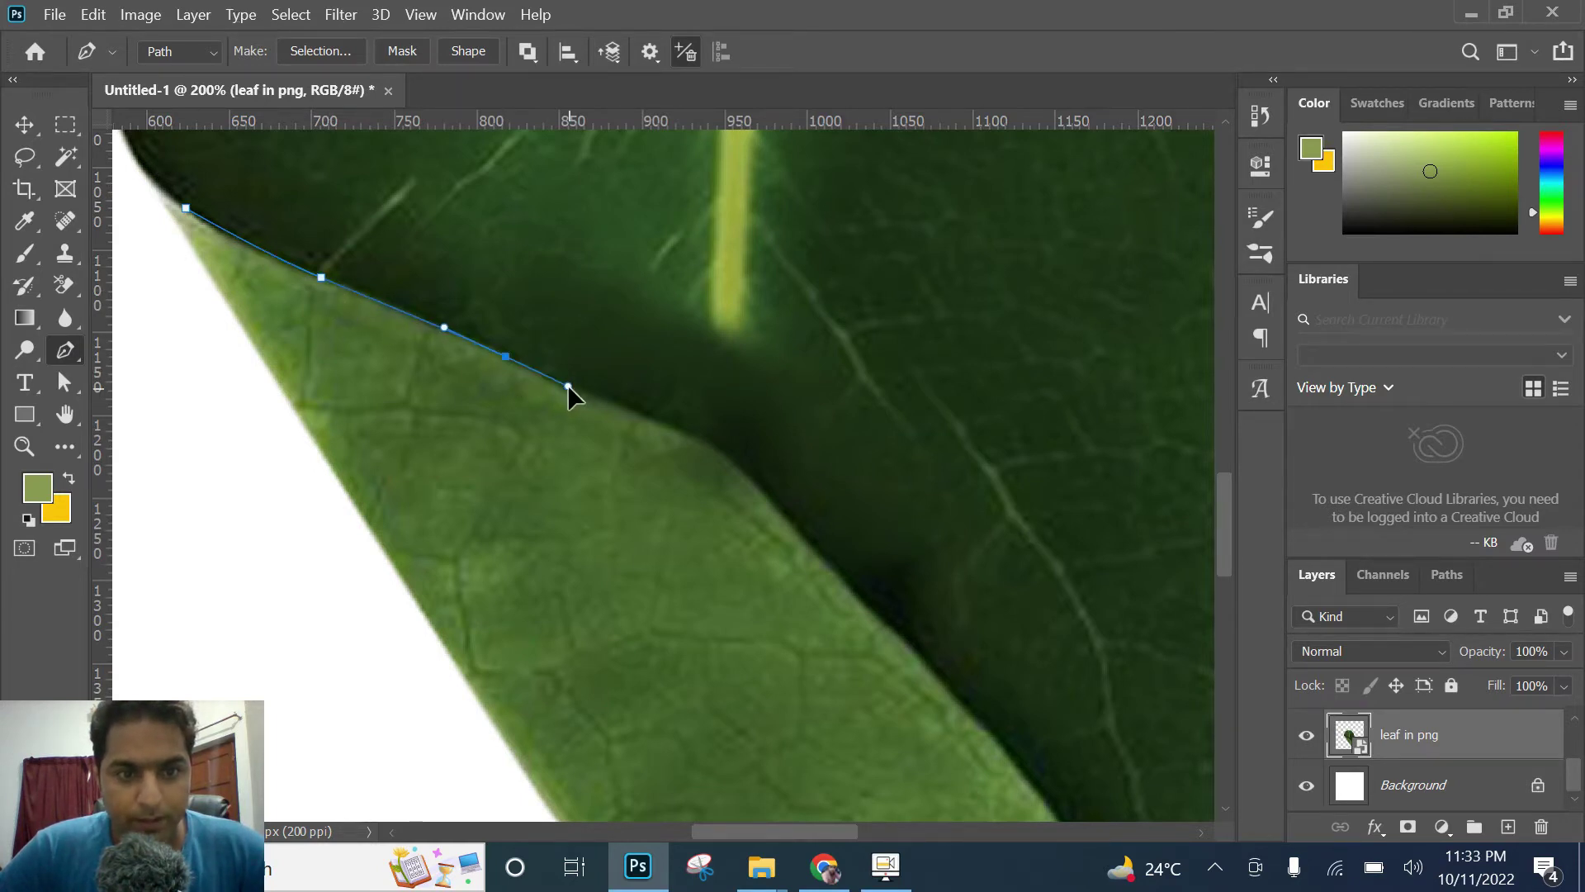
key(ctrl+z)
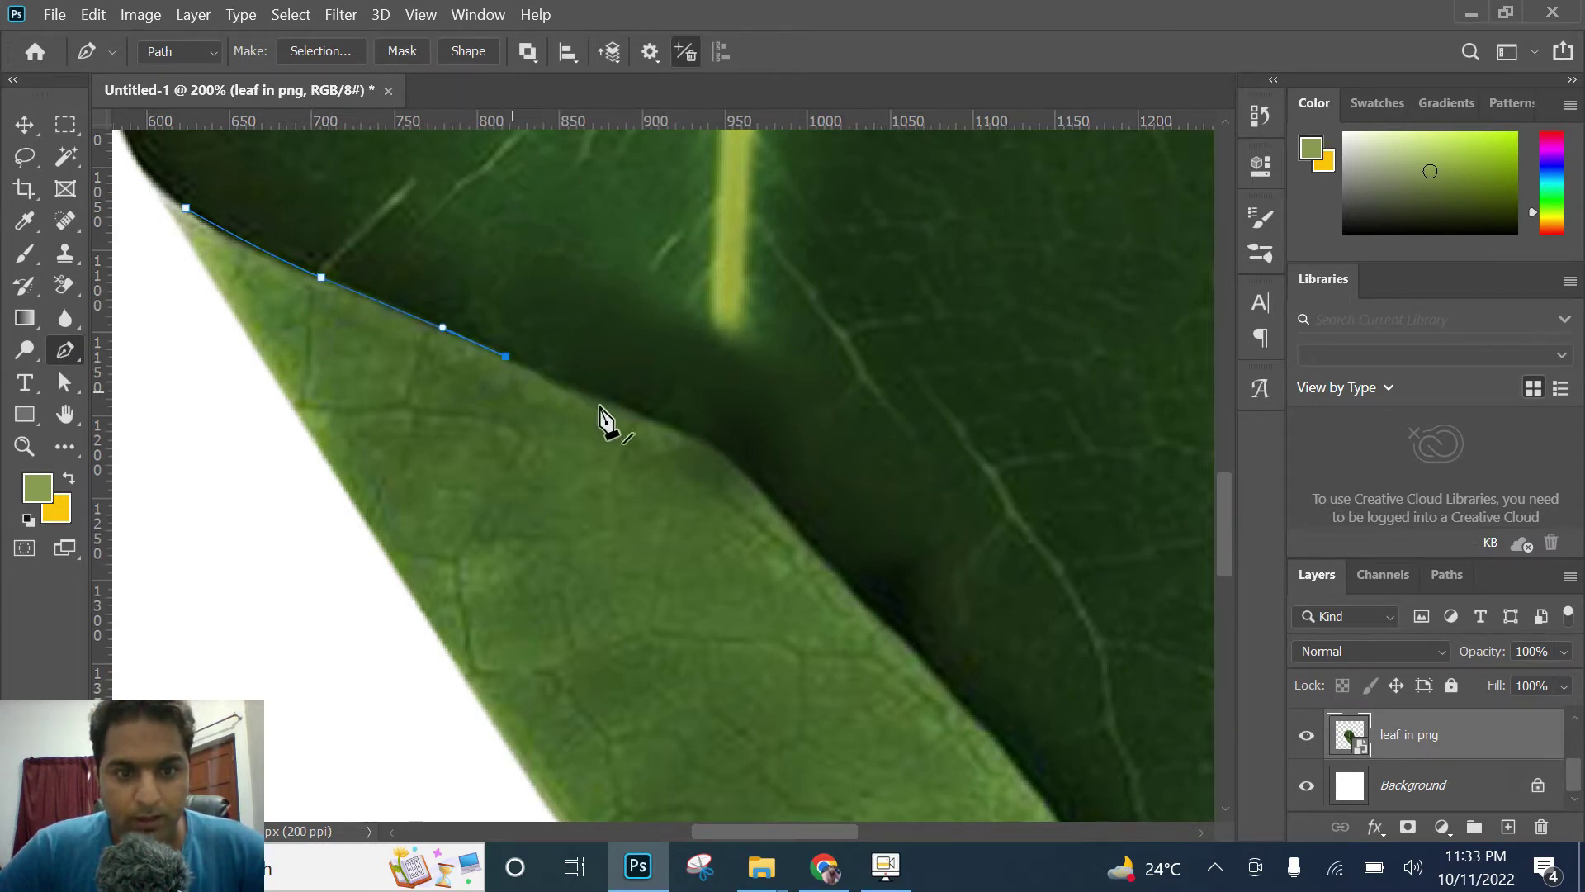
Step: Trace curved anchors down along the leaf's fold edge and around its notch
drag(625, 407, 649, 415)
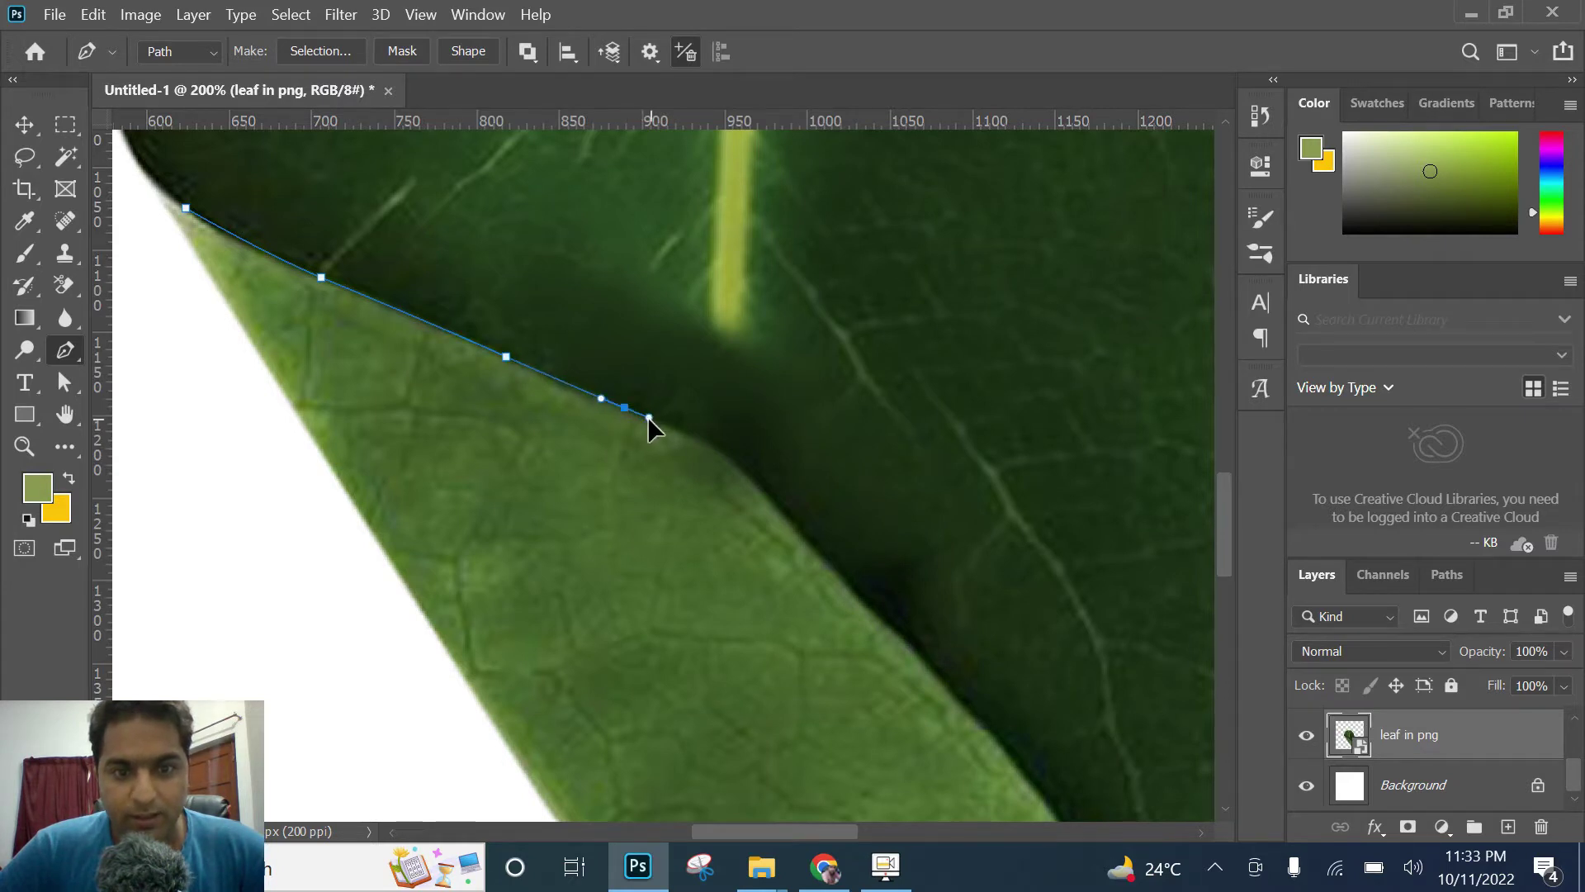
drag(739, 509, 668, 443)
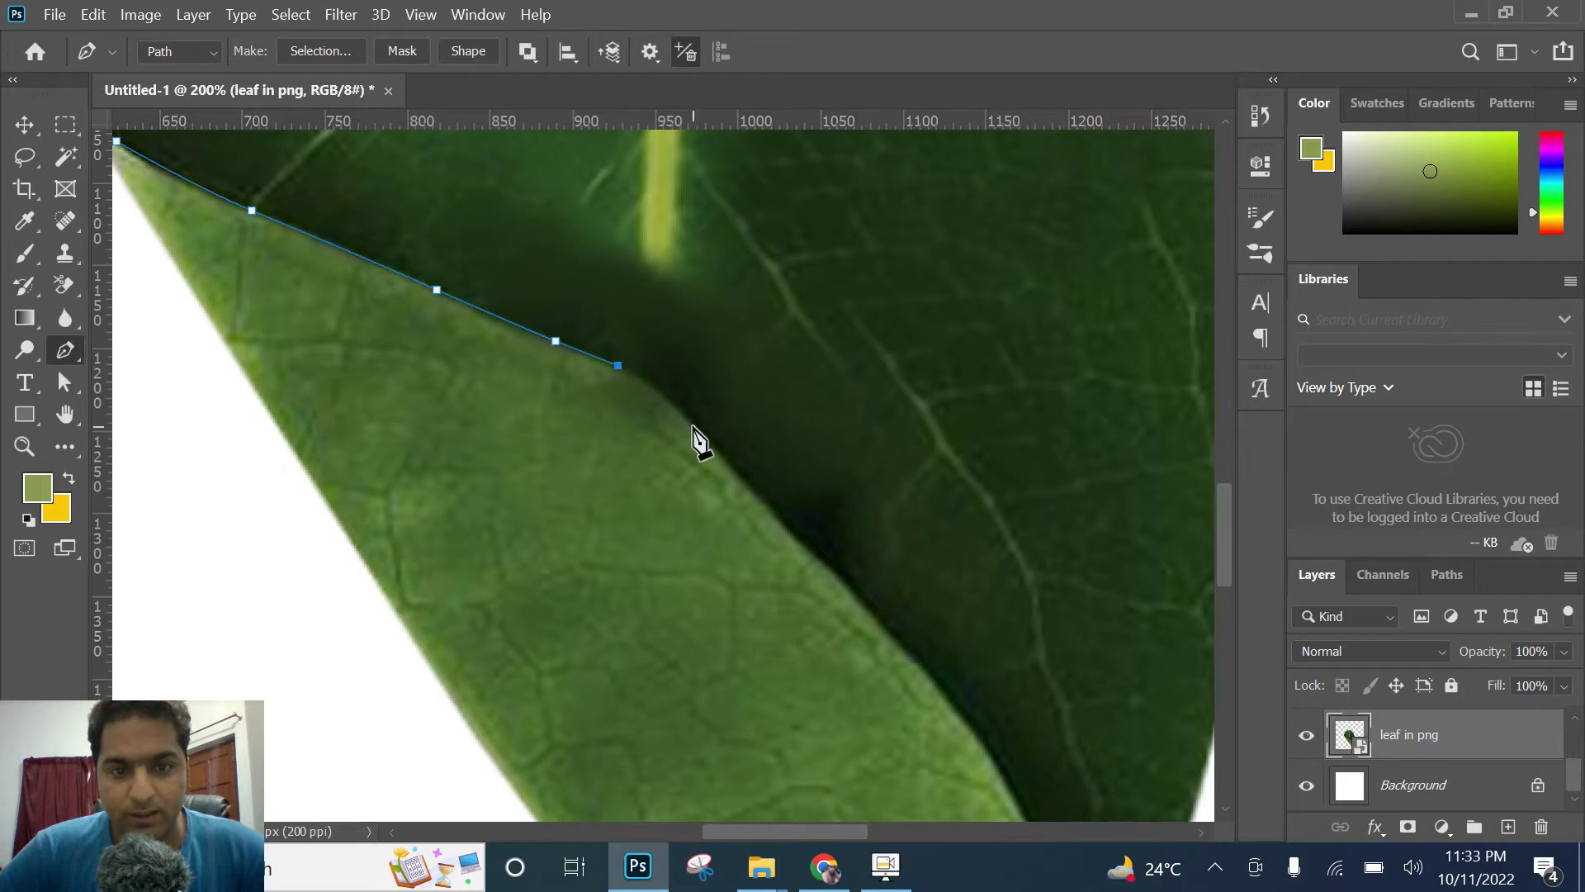
drag(711, 462, 717, 464)
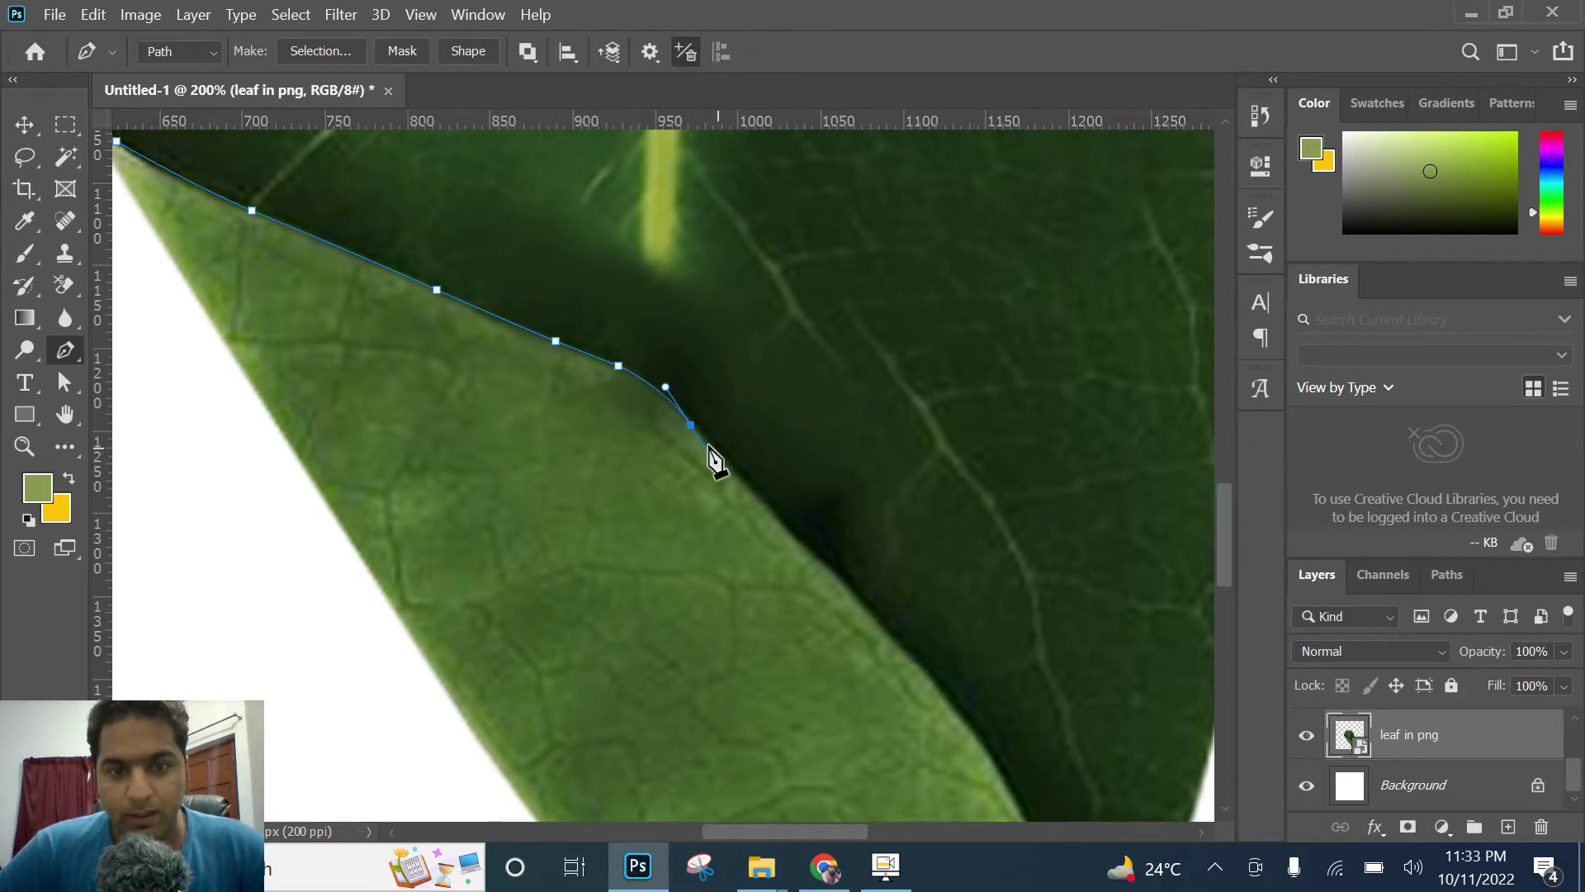
drag(754, 537, 702, 493)
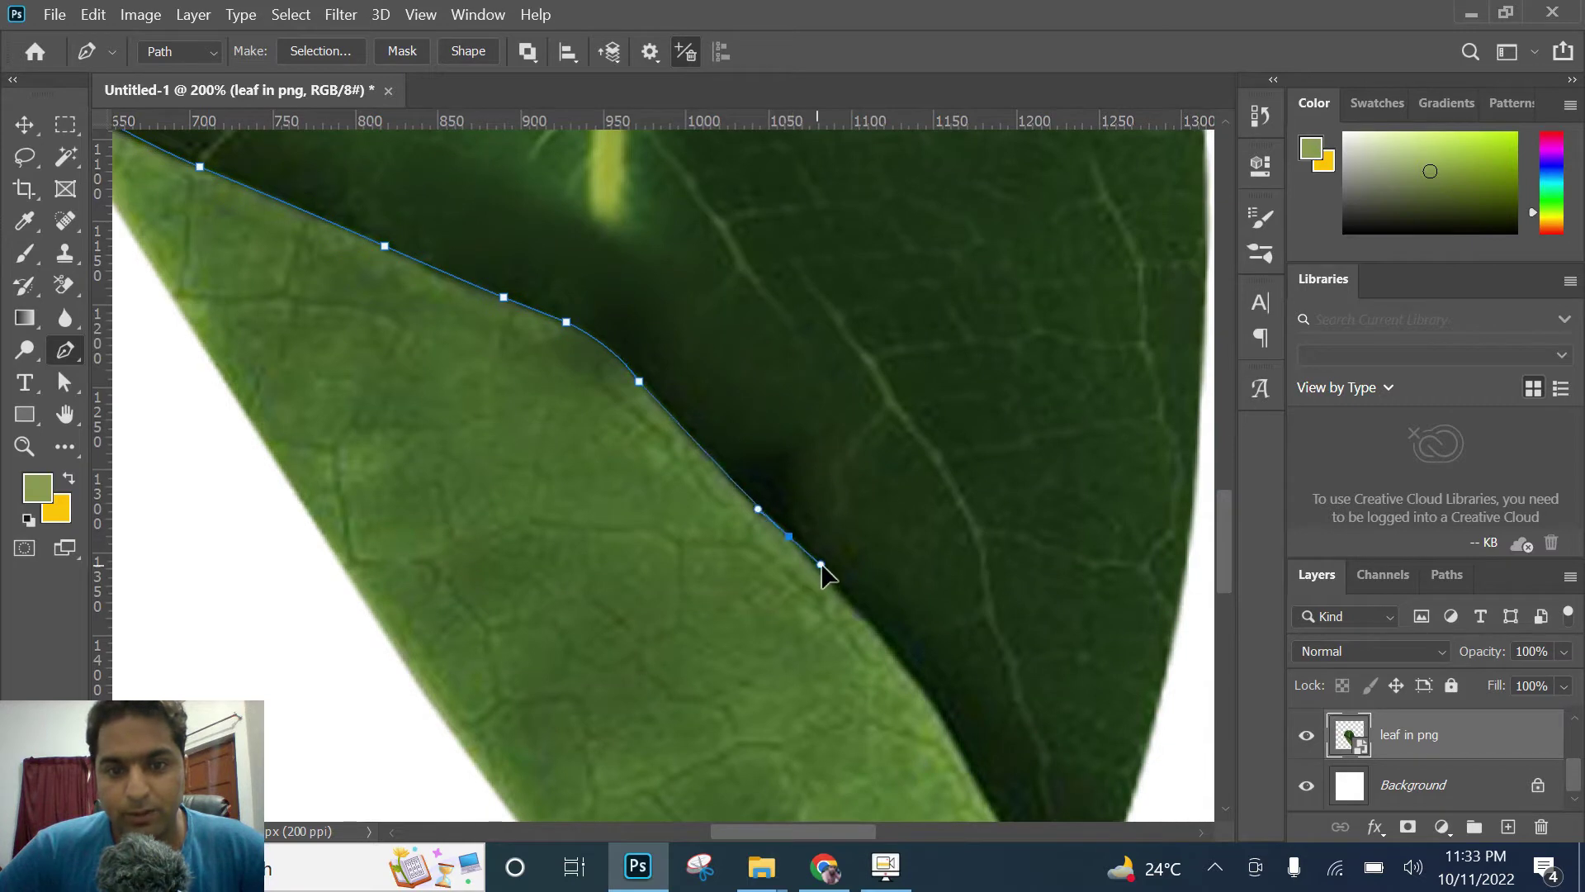
drag(822, 568, 753, 534)
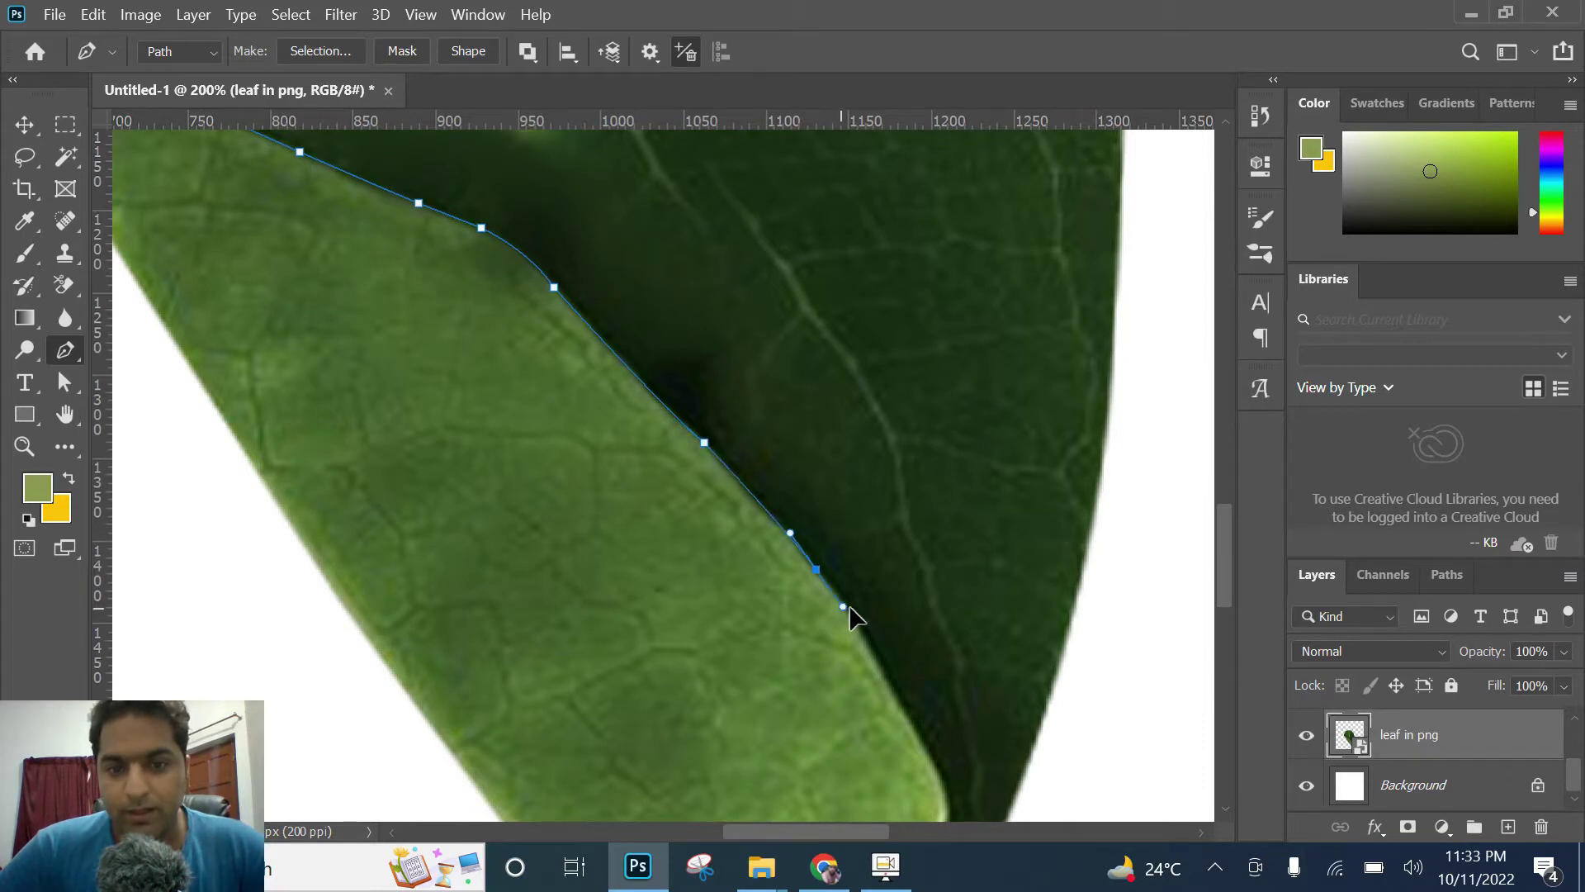
drag(825, 647, 721, 435)
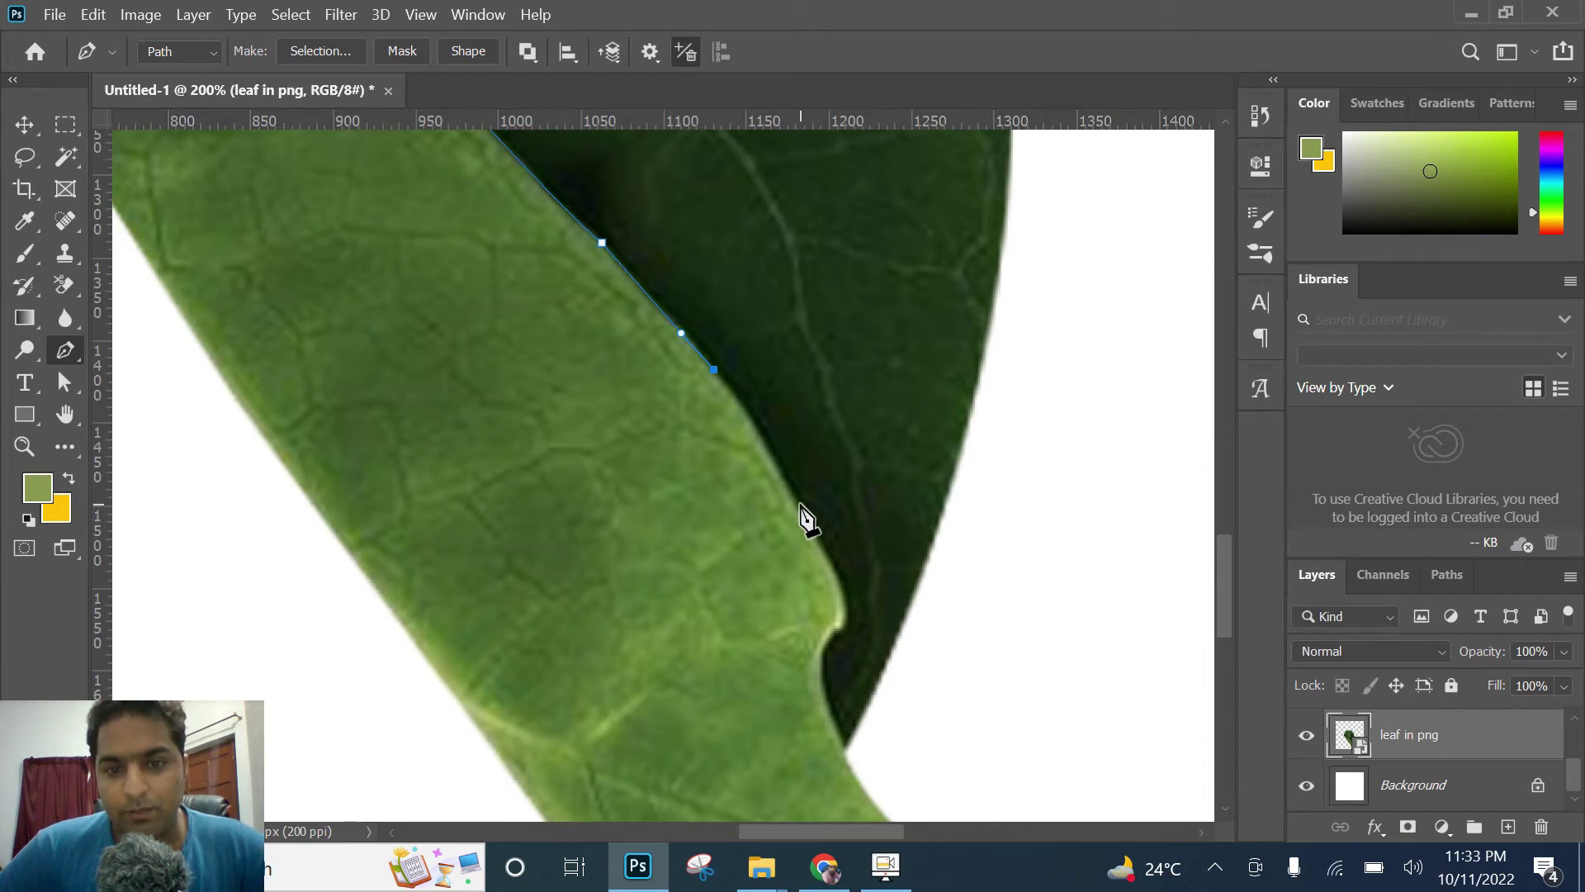
drag(801, 508, 830, 567)
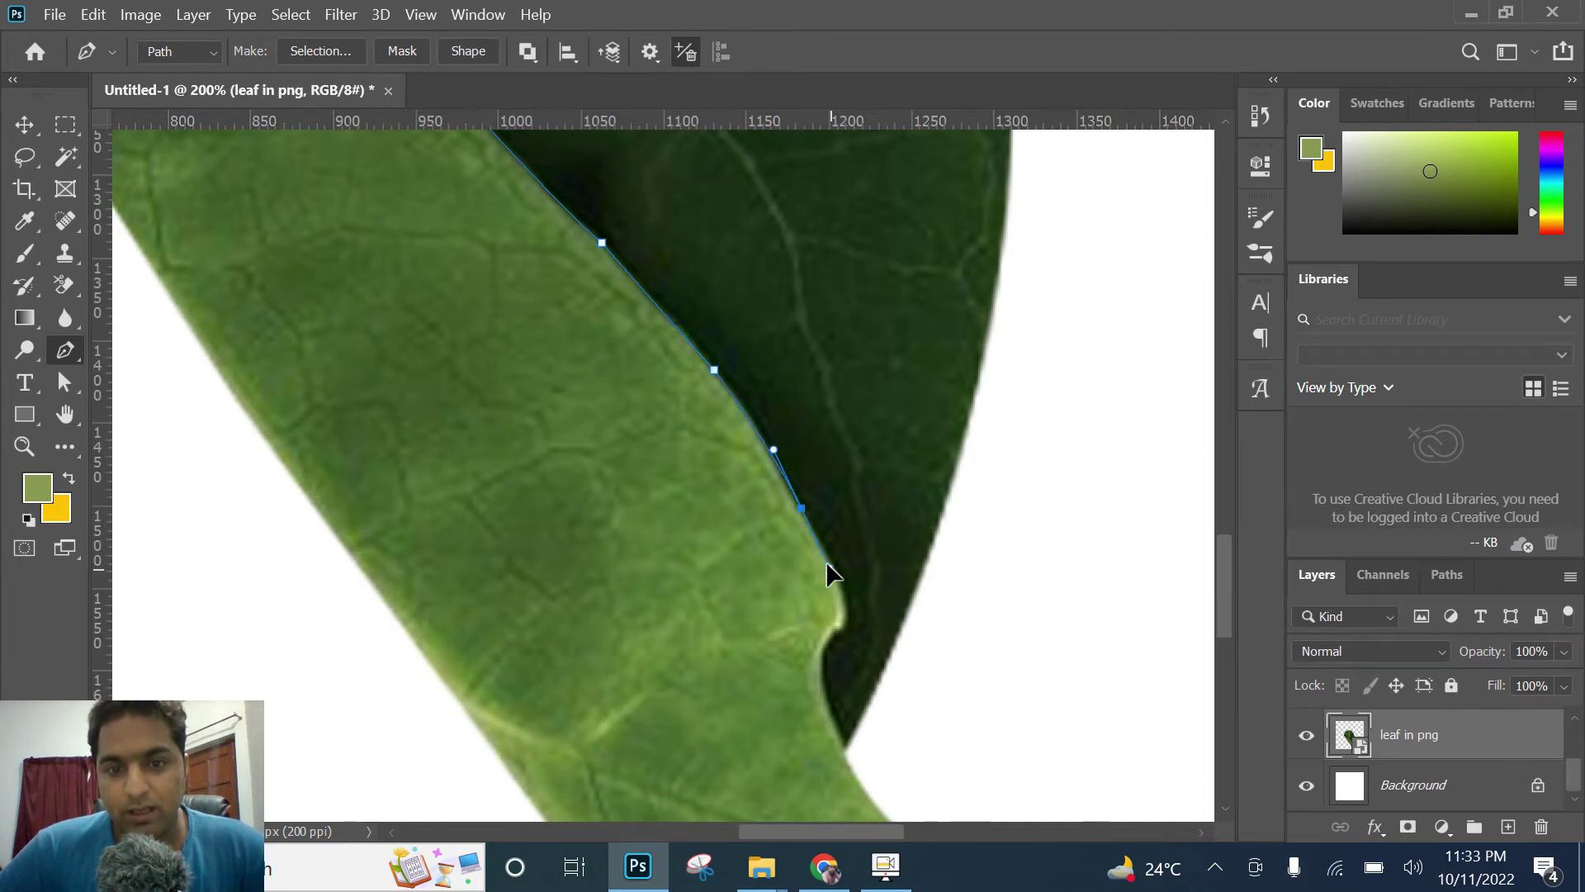
scroll(792, 561, down, 3)
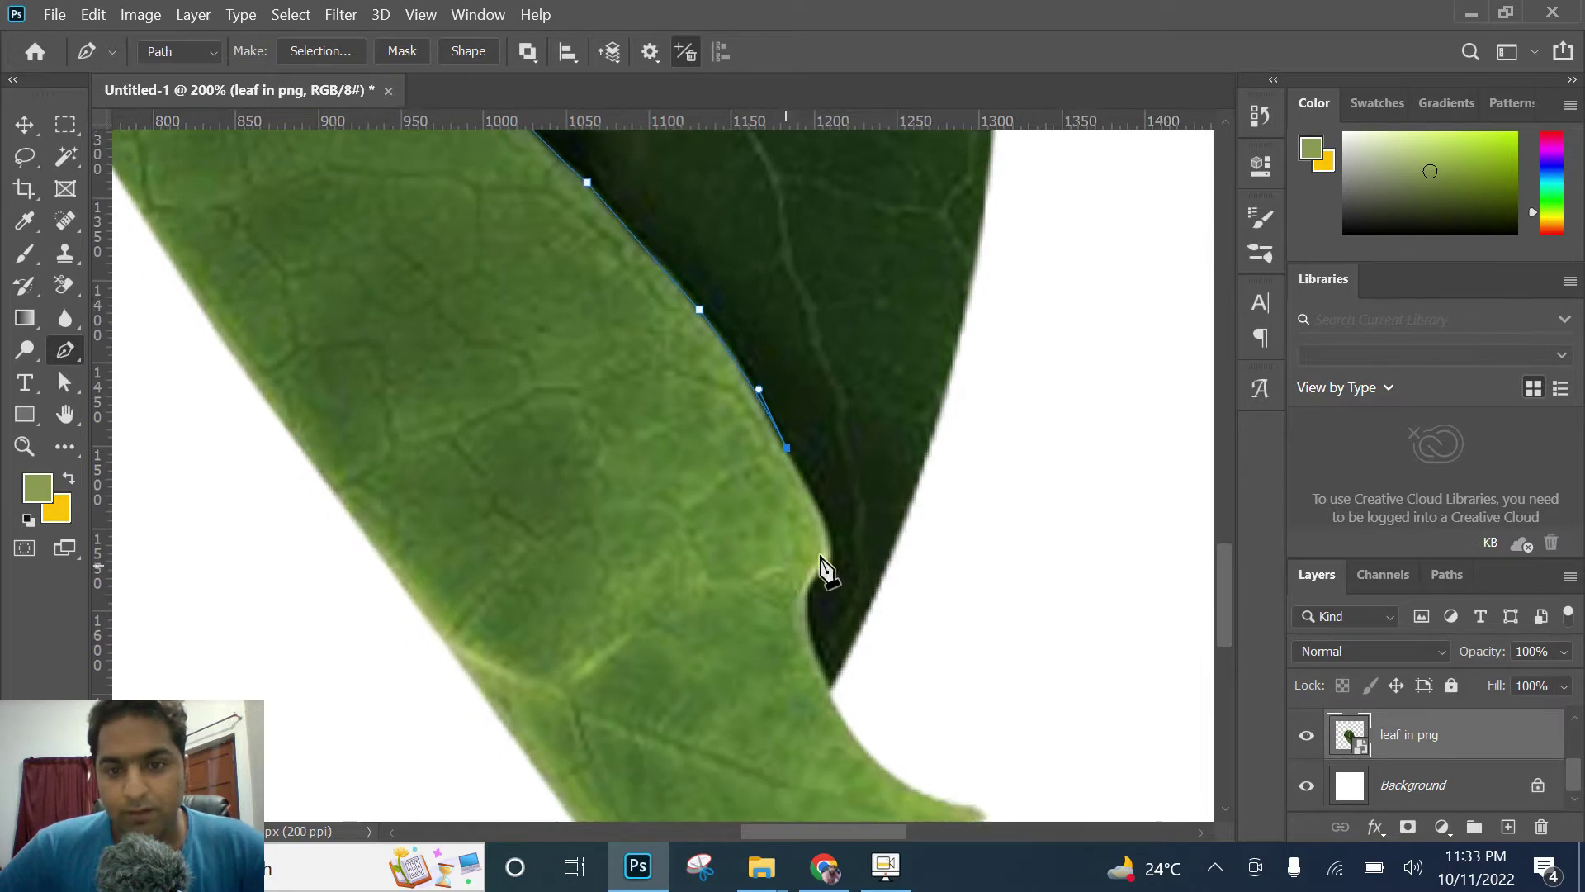
drag(830, 548, 843, 579)
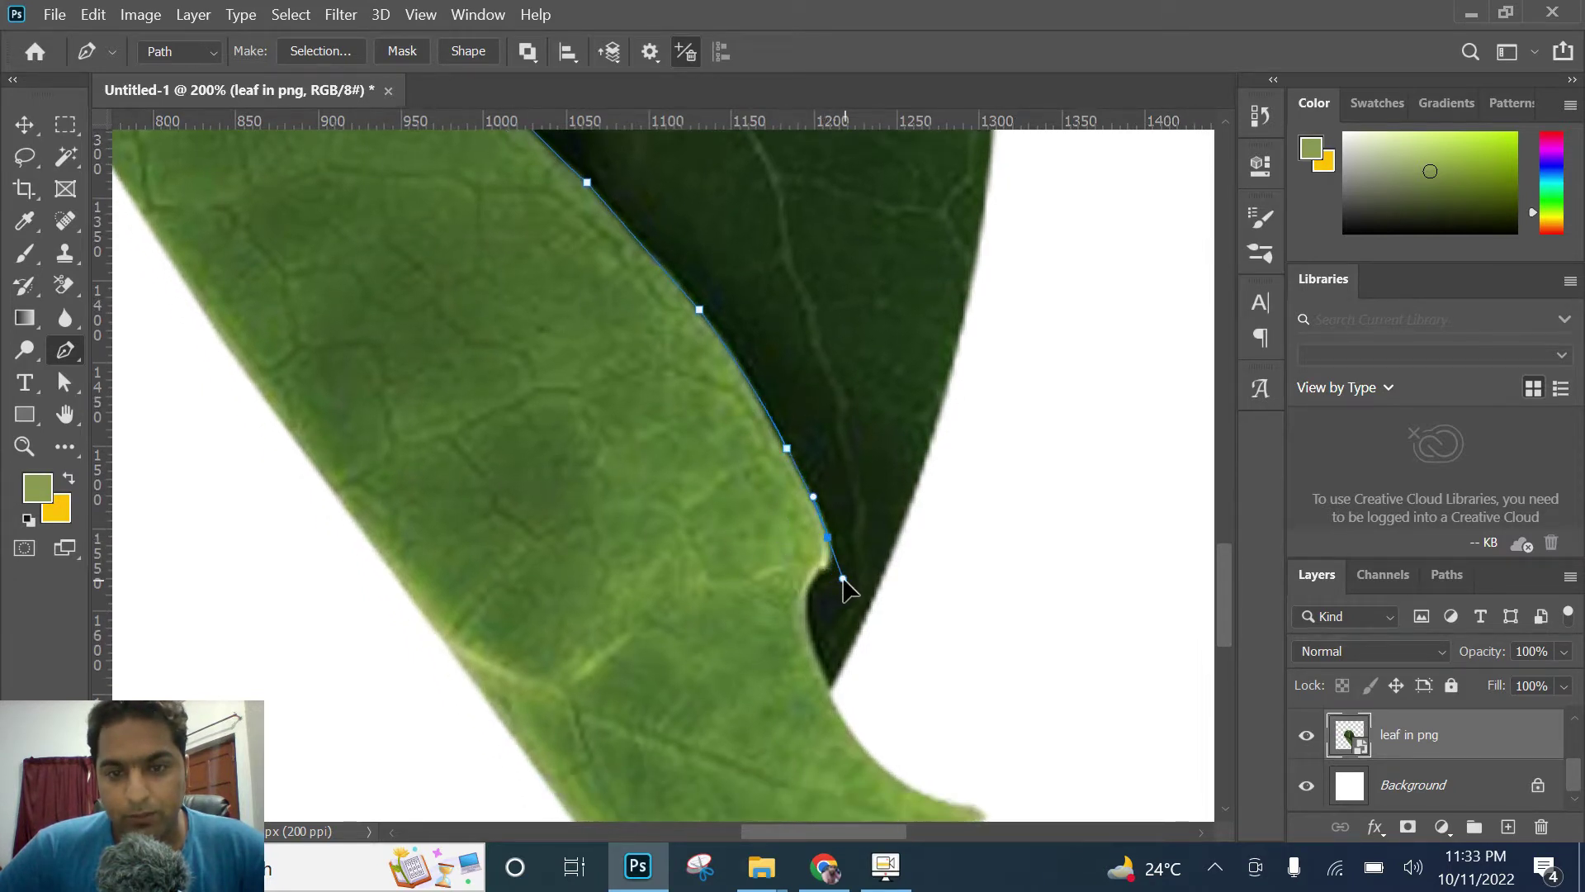
Step: Extend the path around the leaf's outside, close it at the start, and make it a selection
click(755, 631)
click(680, 696)
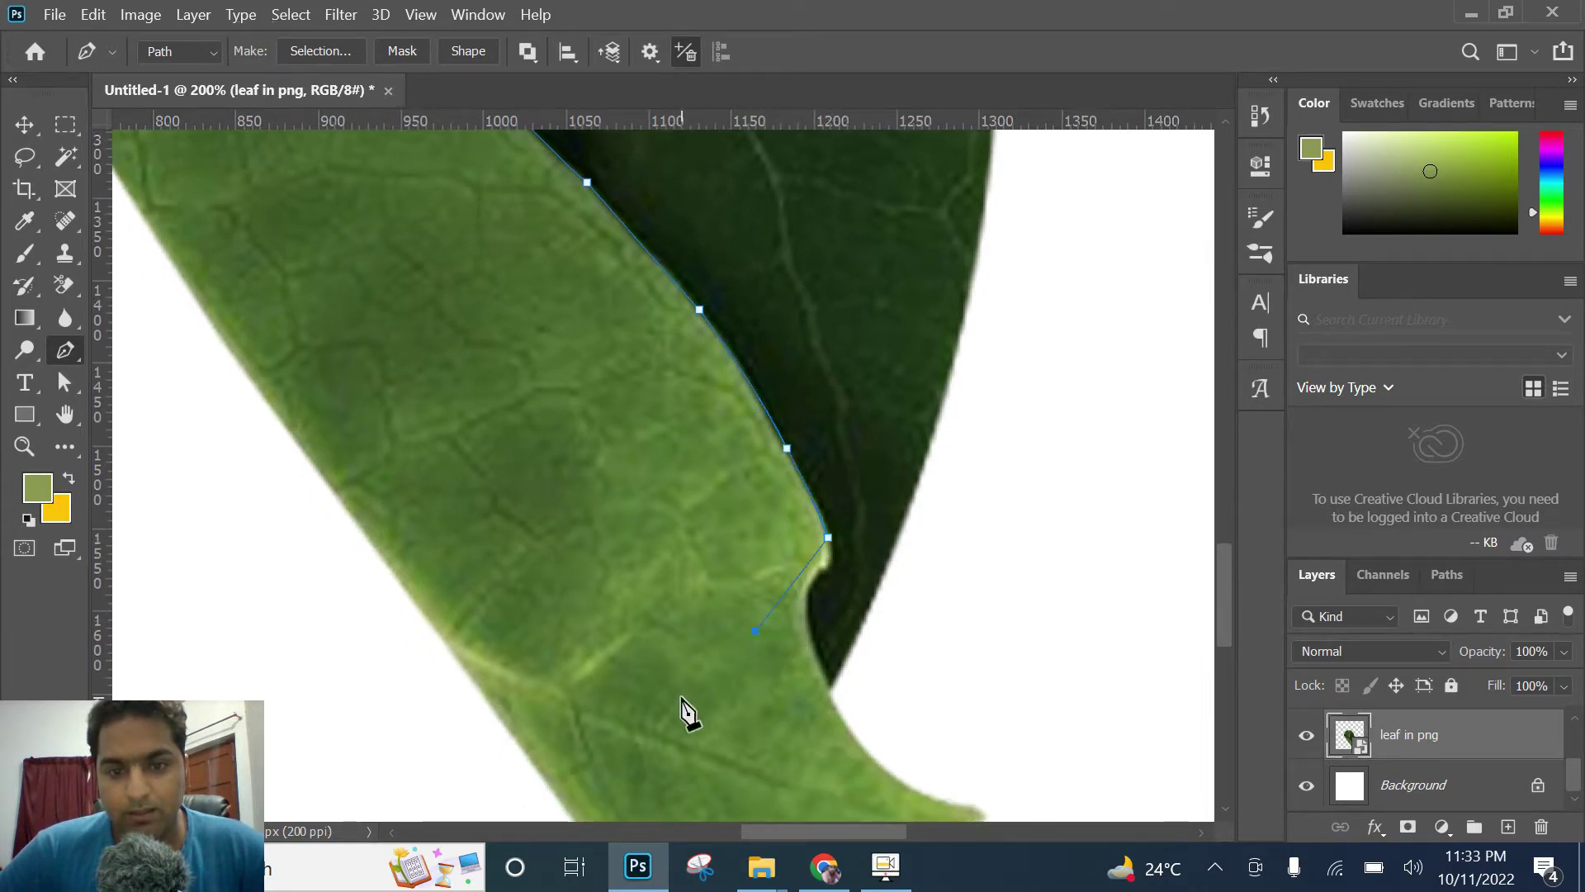
click(479, 734)
click(319, 746)
scroll(767, 708, left, 5)
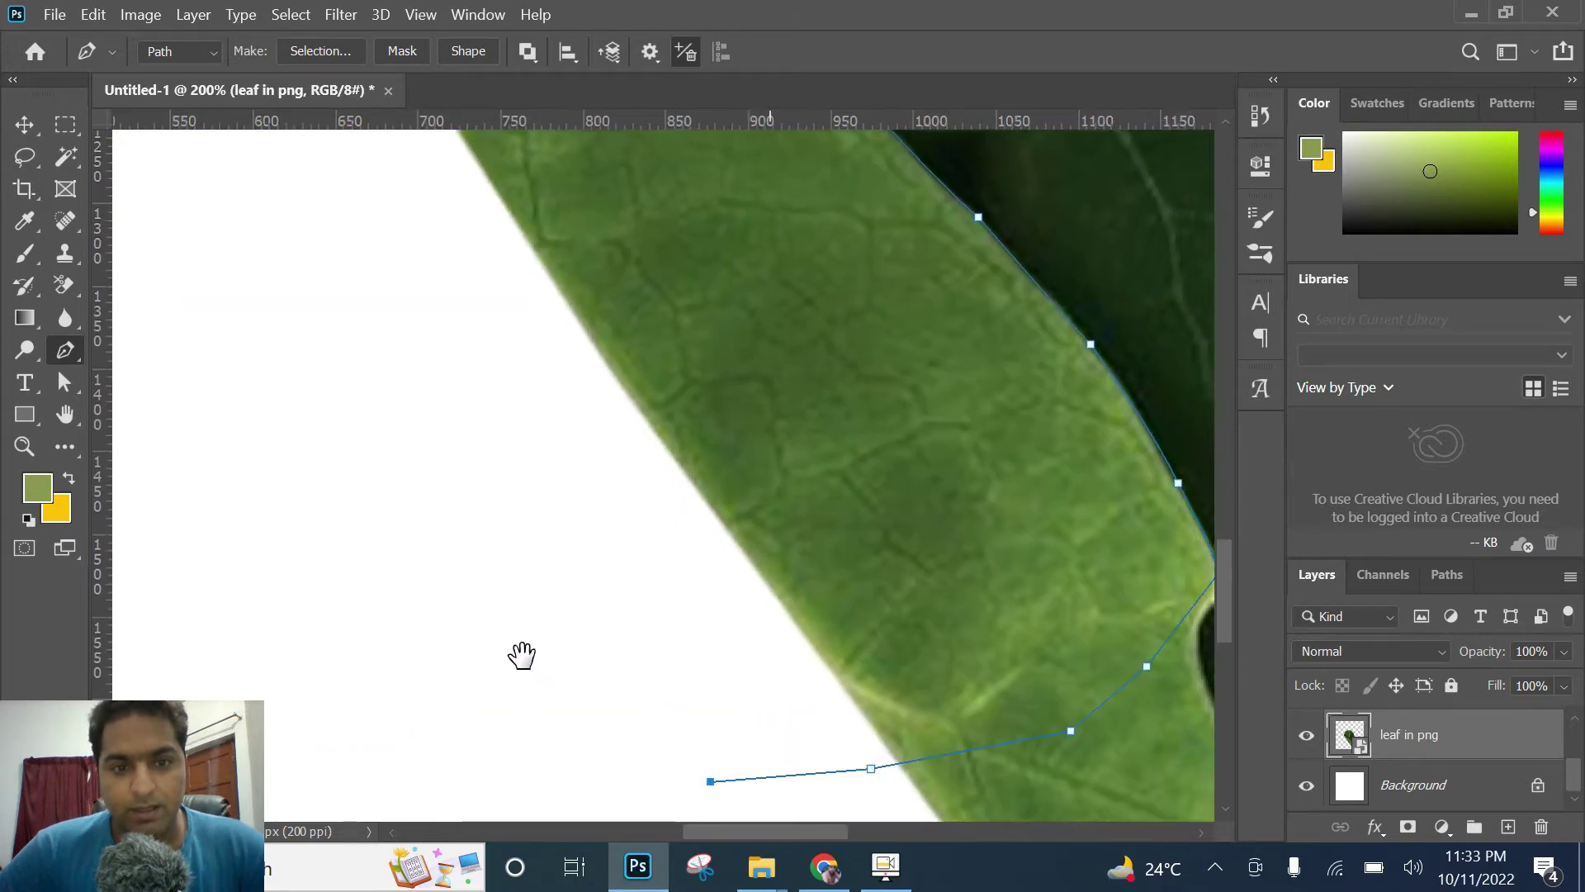
drag(380, 600, 302, 354)
scroll(585, 753, up, 5)
scroll(585, 753, left, 4)
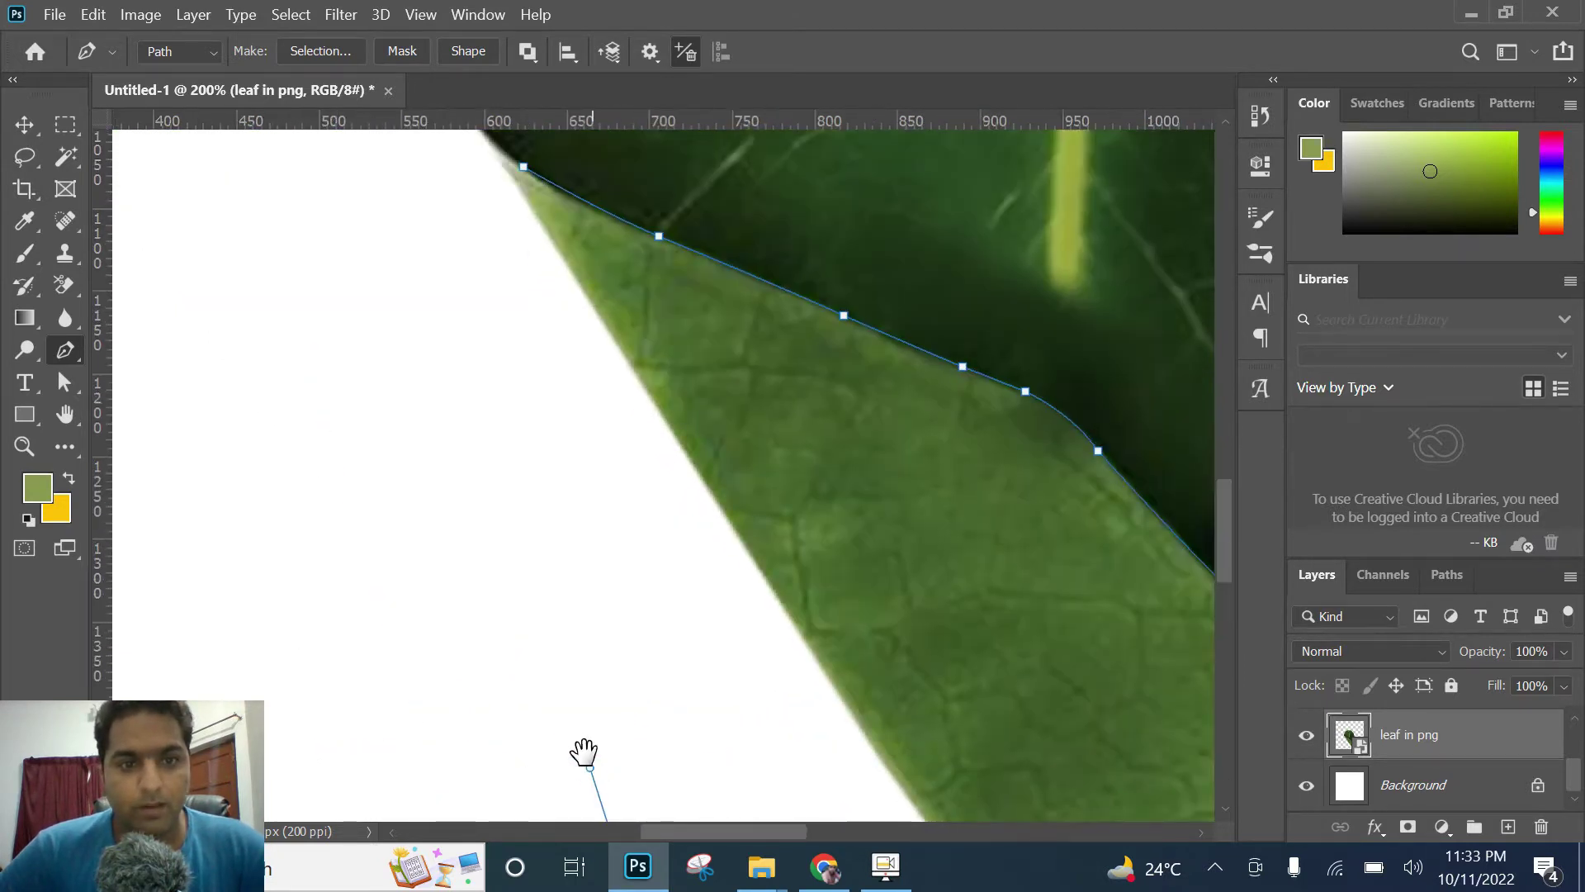
click(416, 361)
drag(404, 244, 438, 192)
click(522, 167)
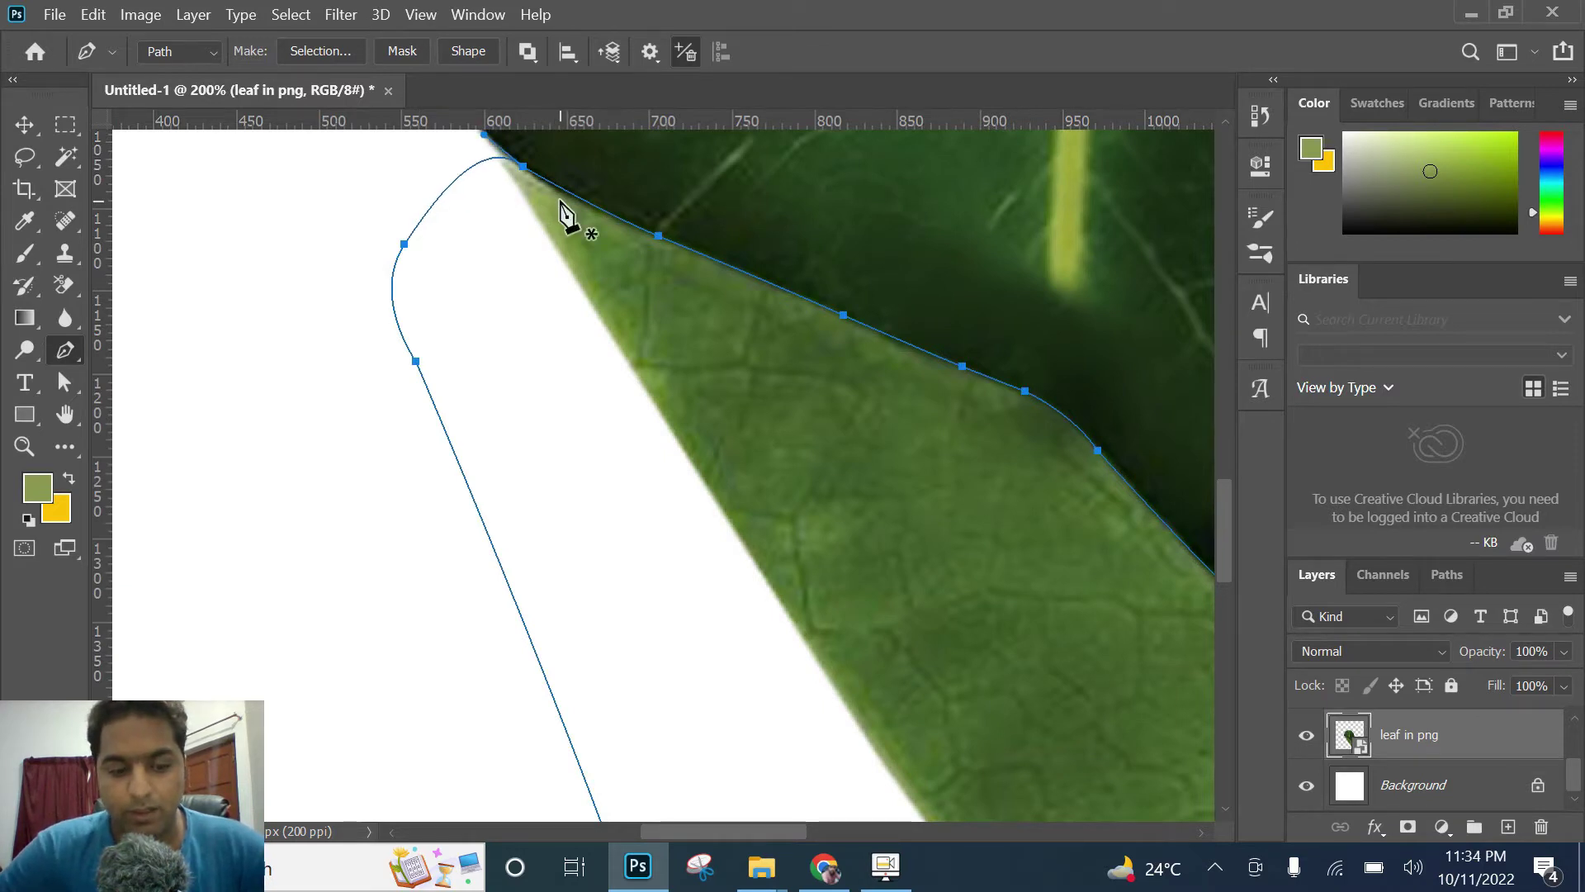
key(ctrl+Return)
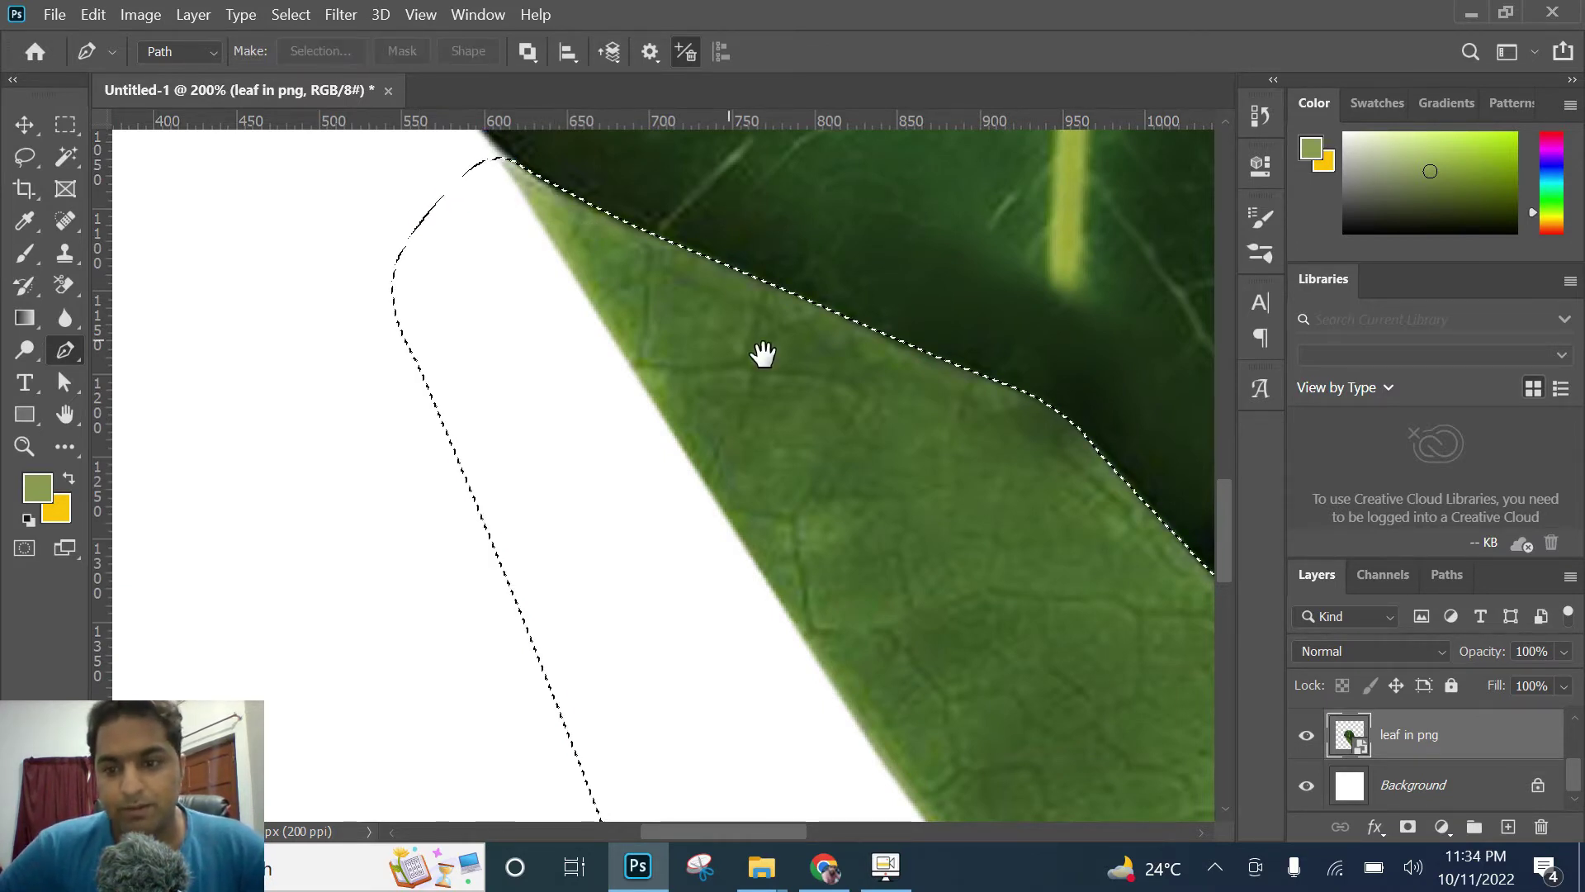
Step: Show the mother son img layer, zoom out to the whole leaf, and make it active
drag(761, 355, 601, 340)
scroll(1357, 745, up, 3)
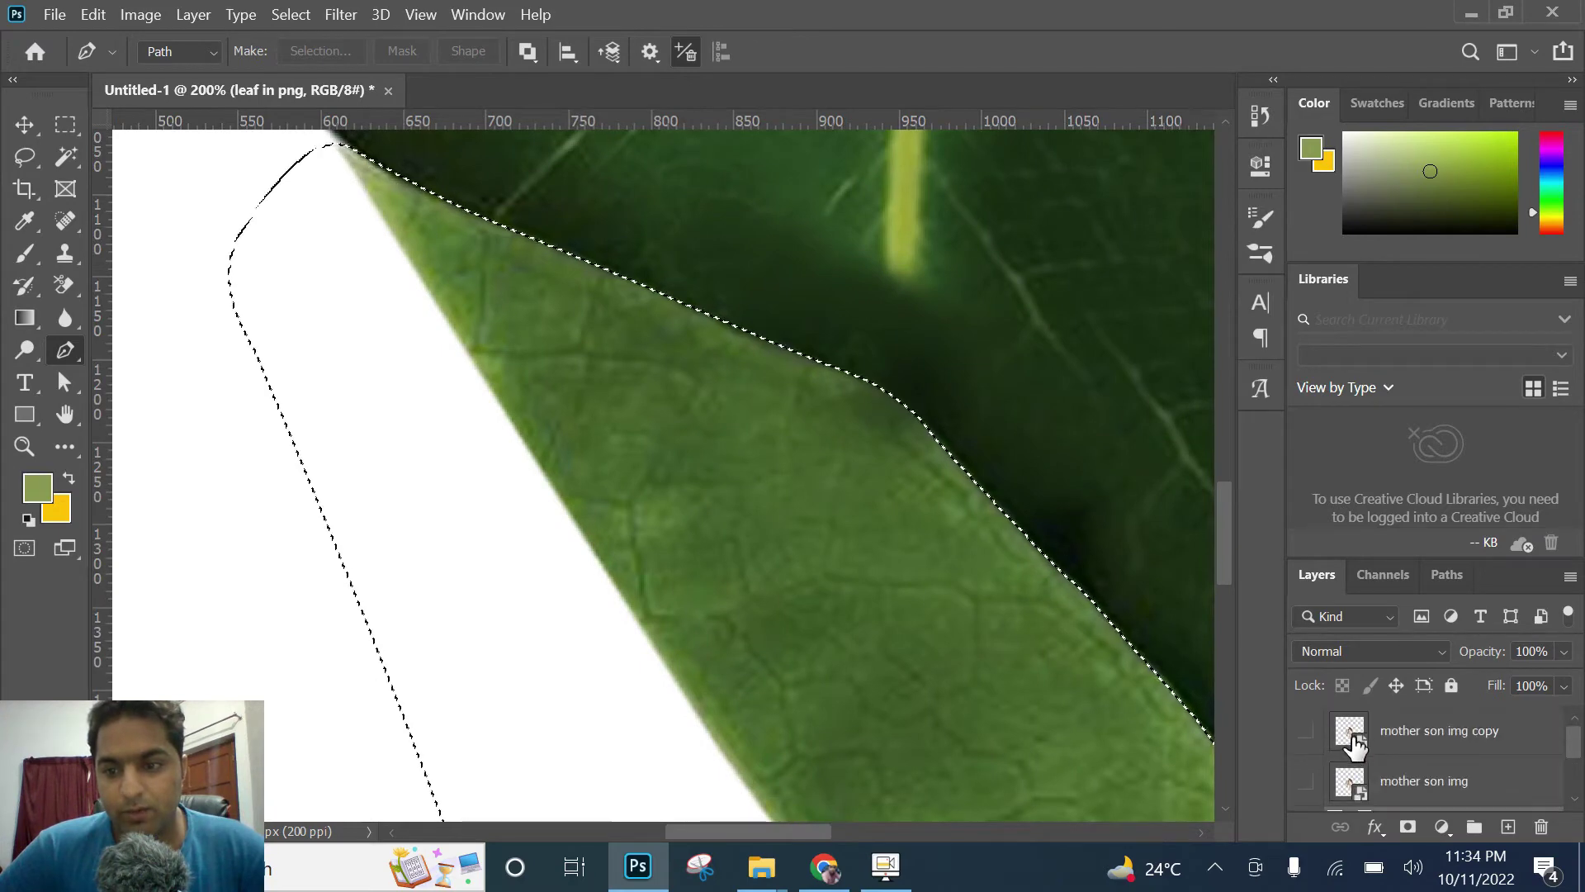
click(1306, 781)
key(z)
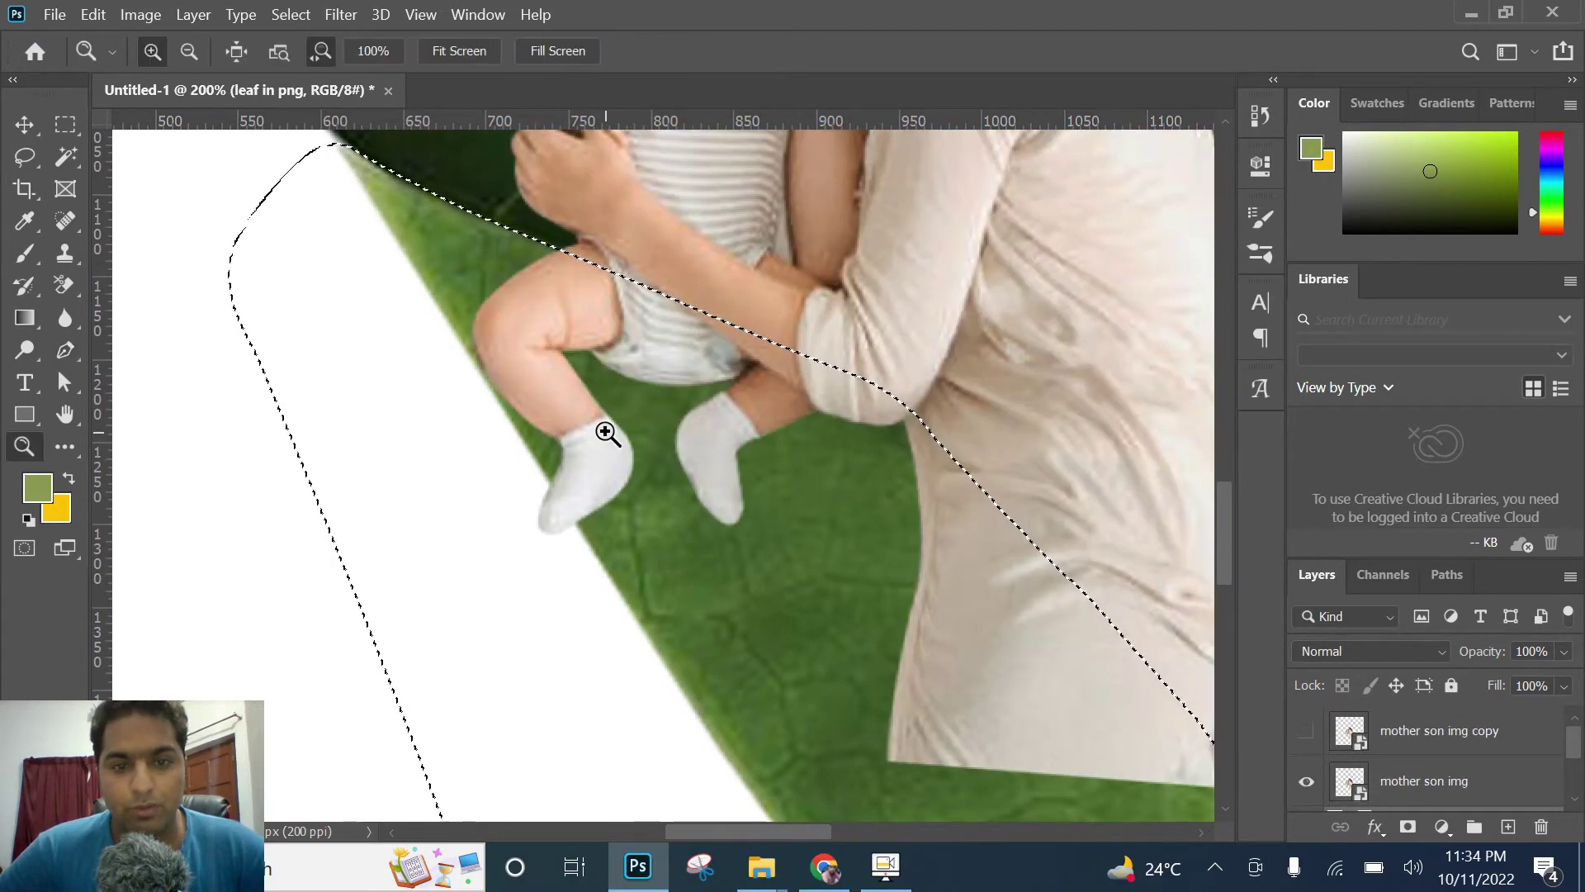
alt+click(605, 434)
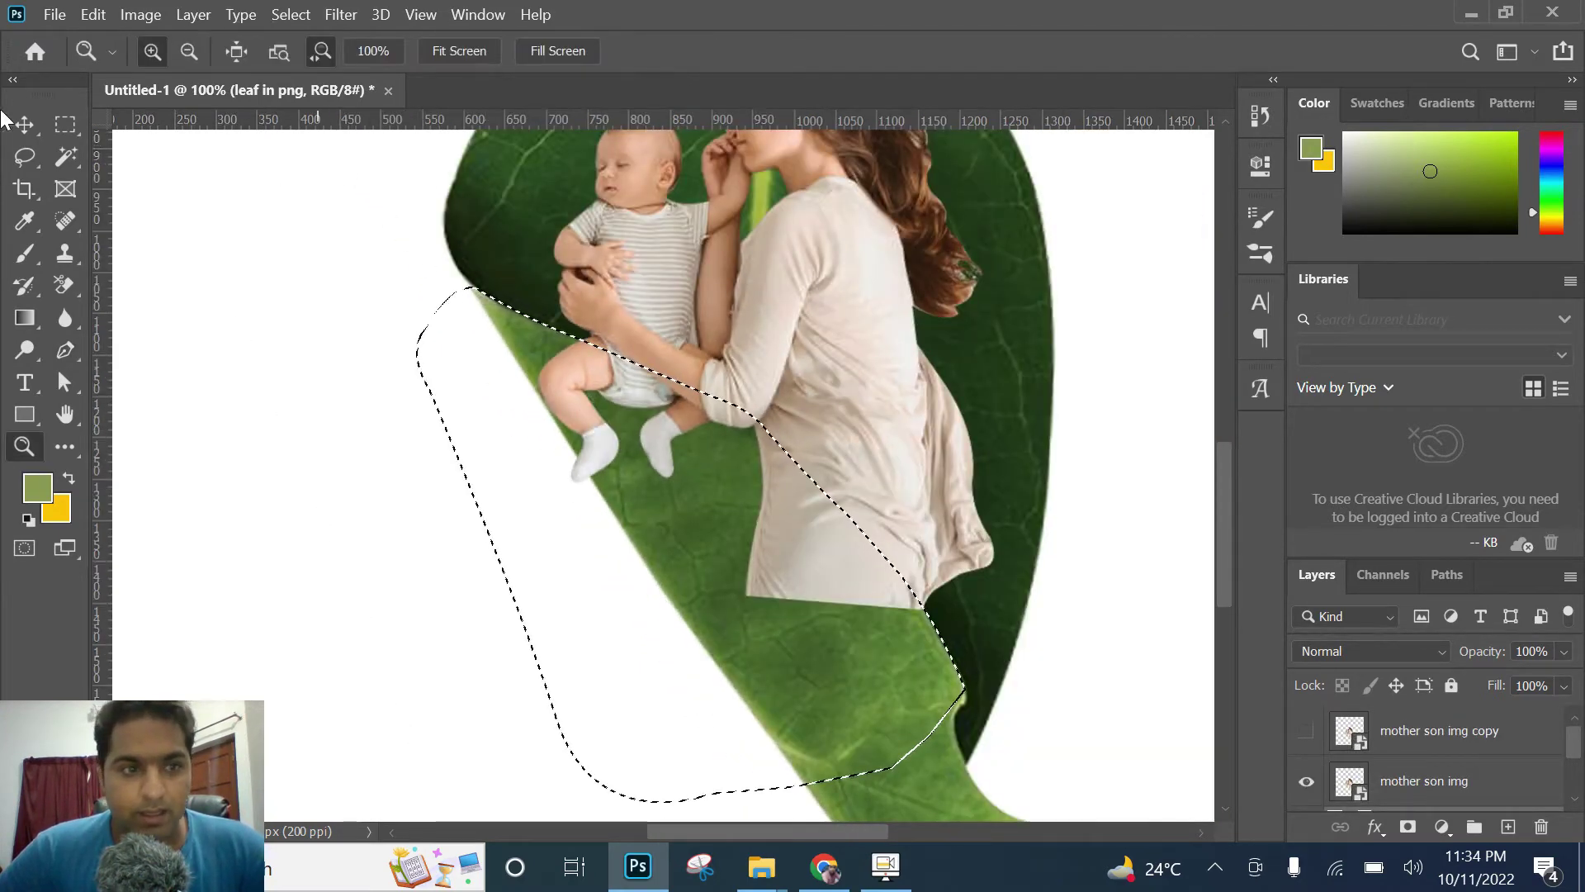
click(27, 259)
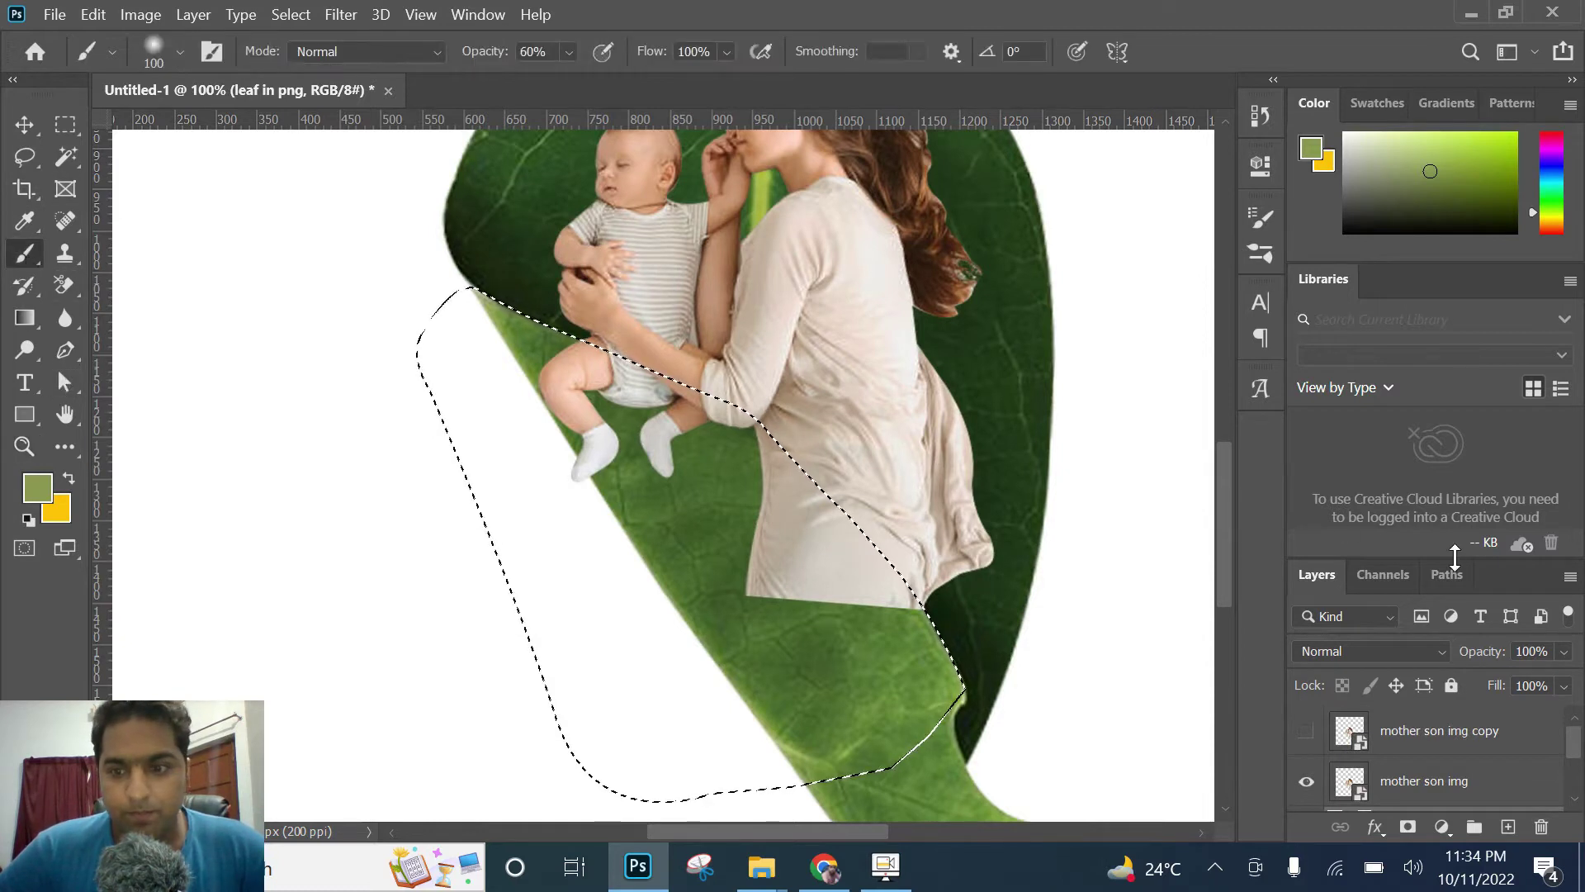
click(1354, 785)
Step: Add an inverted layer mask so the leaf curl covers the photo, then add a new empty layer
click(1406, 828)
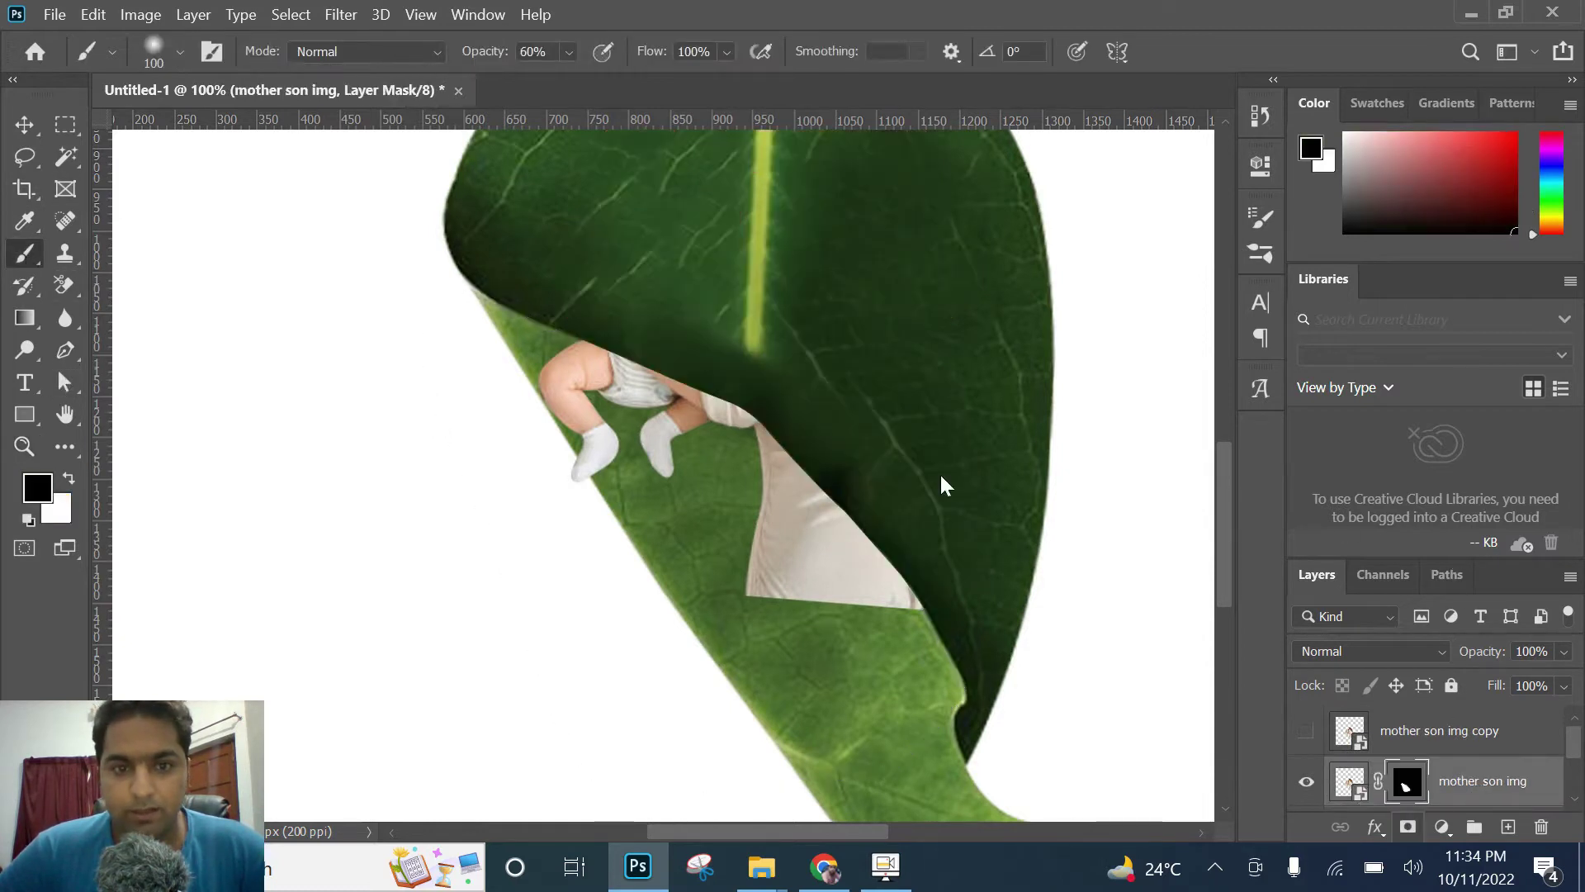
key(ctrl+z)
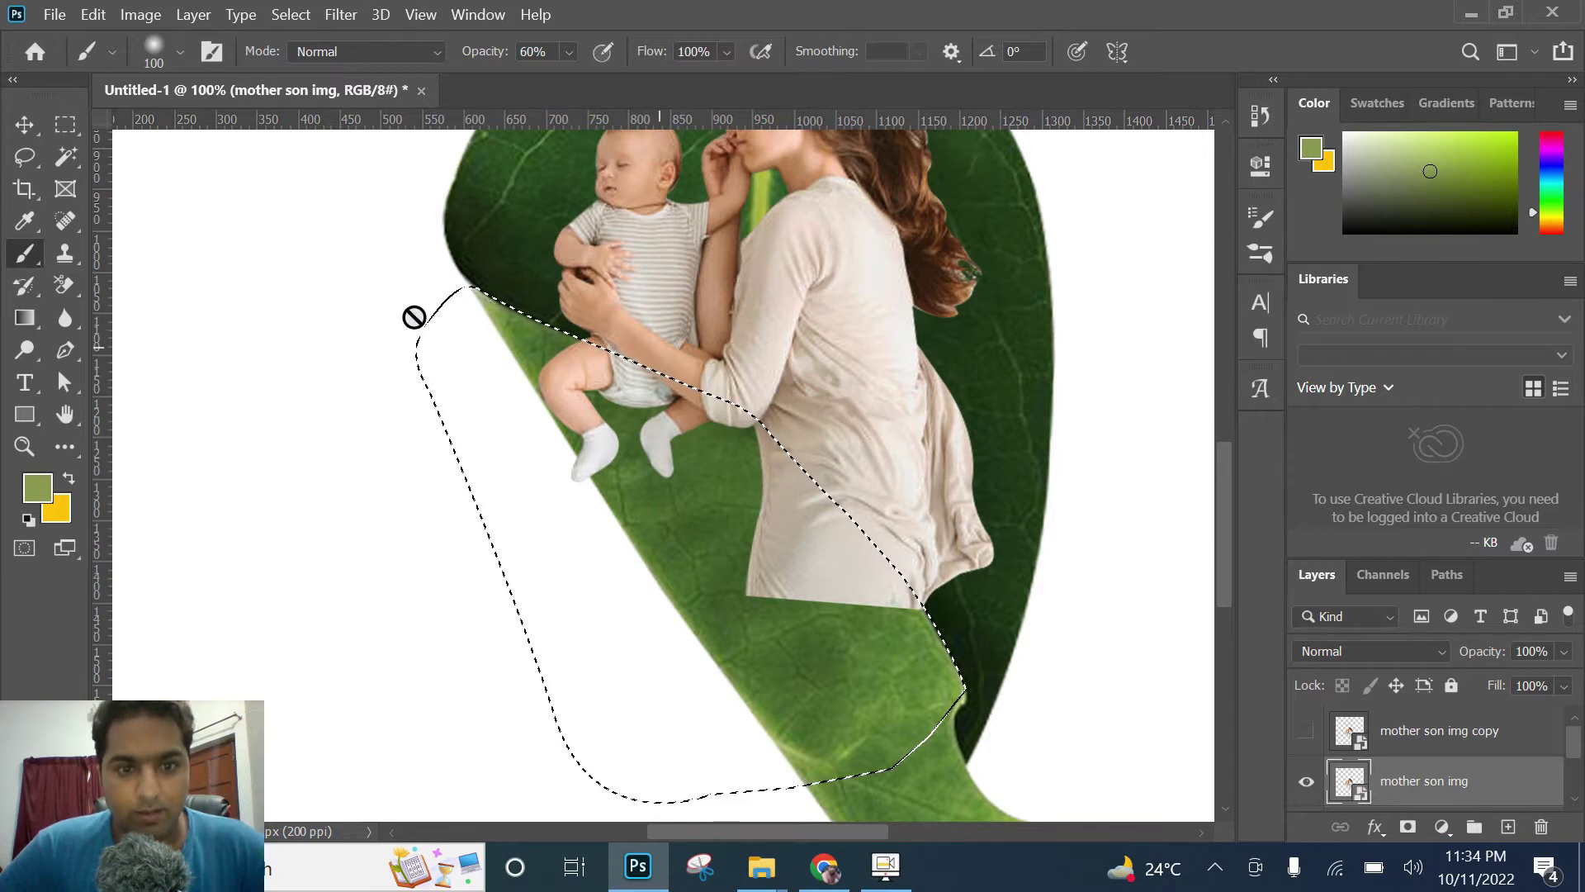
click(1407, 827)
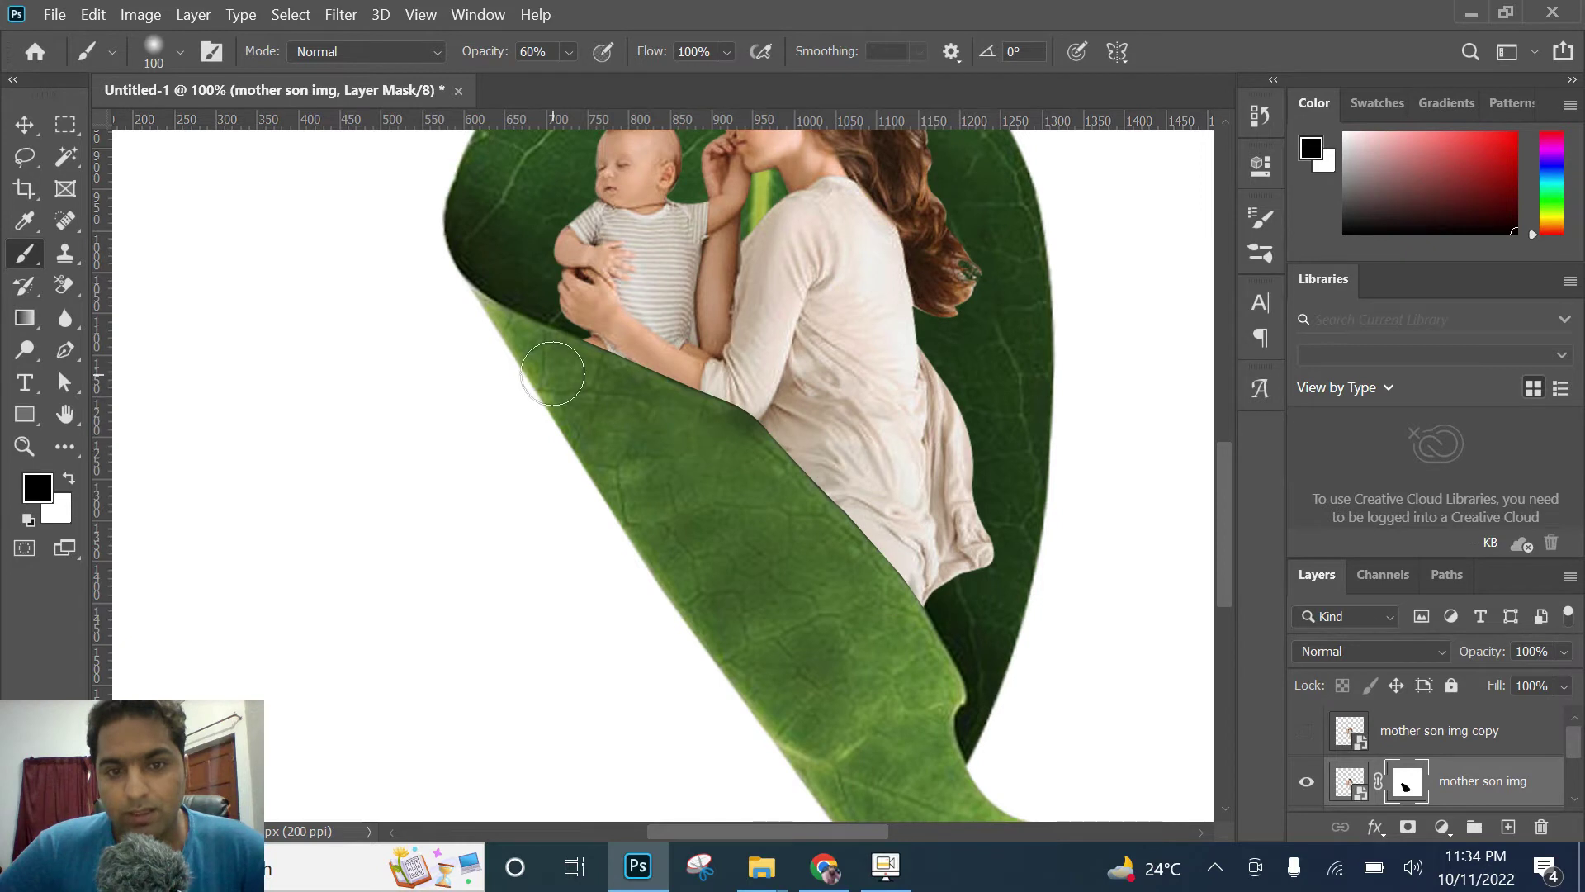
click(1508, 826)
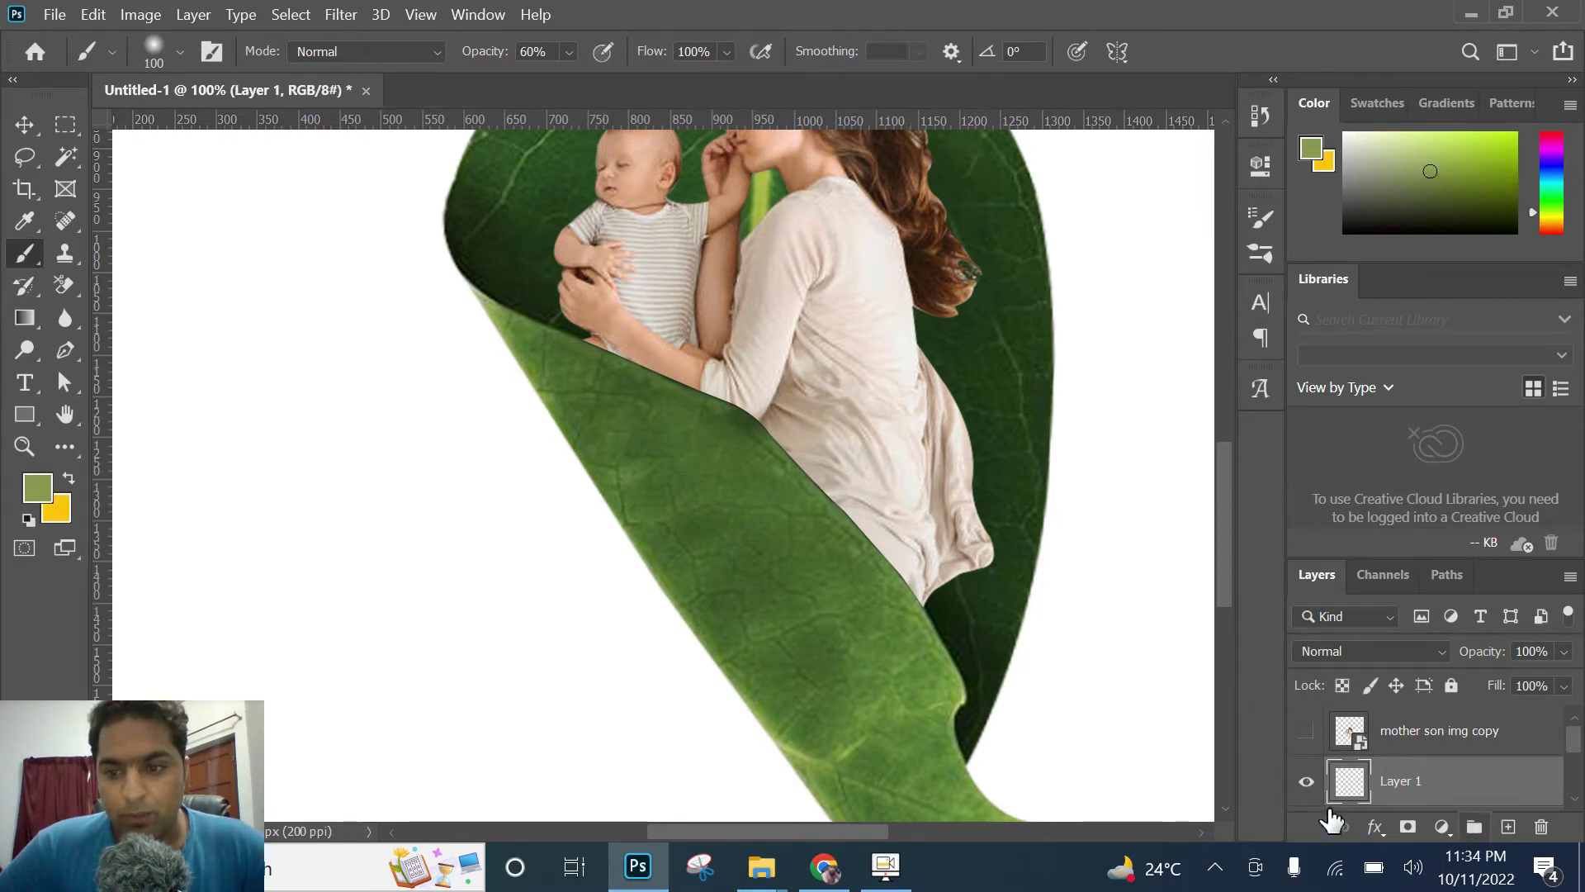
Step: Set the foreground to black 000000 and paint a shadow along the leaf curl on Layer 1
click(69, 478)
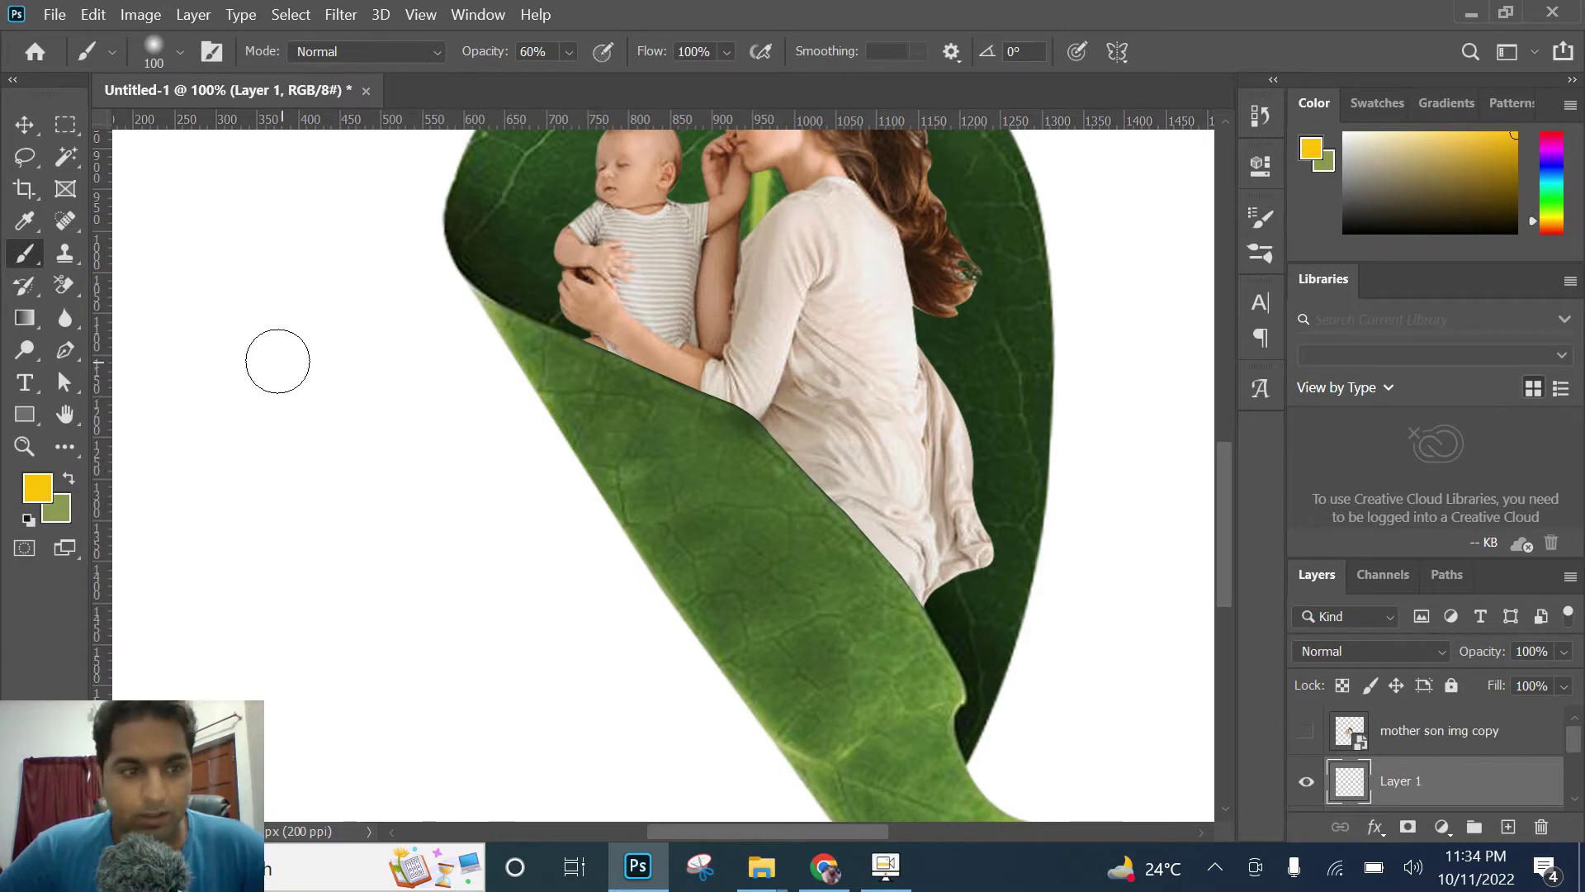
click(39, 489)
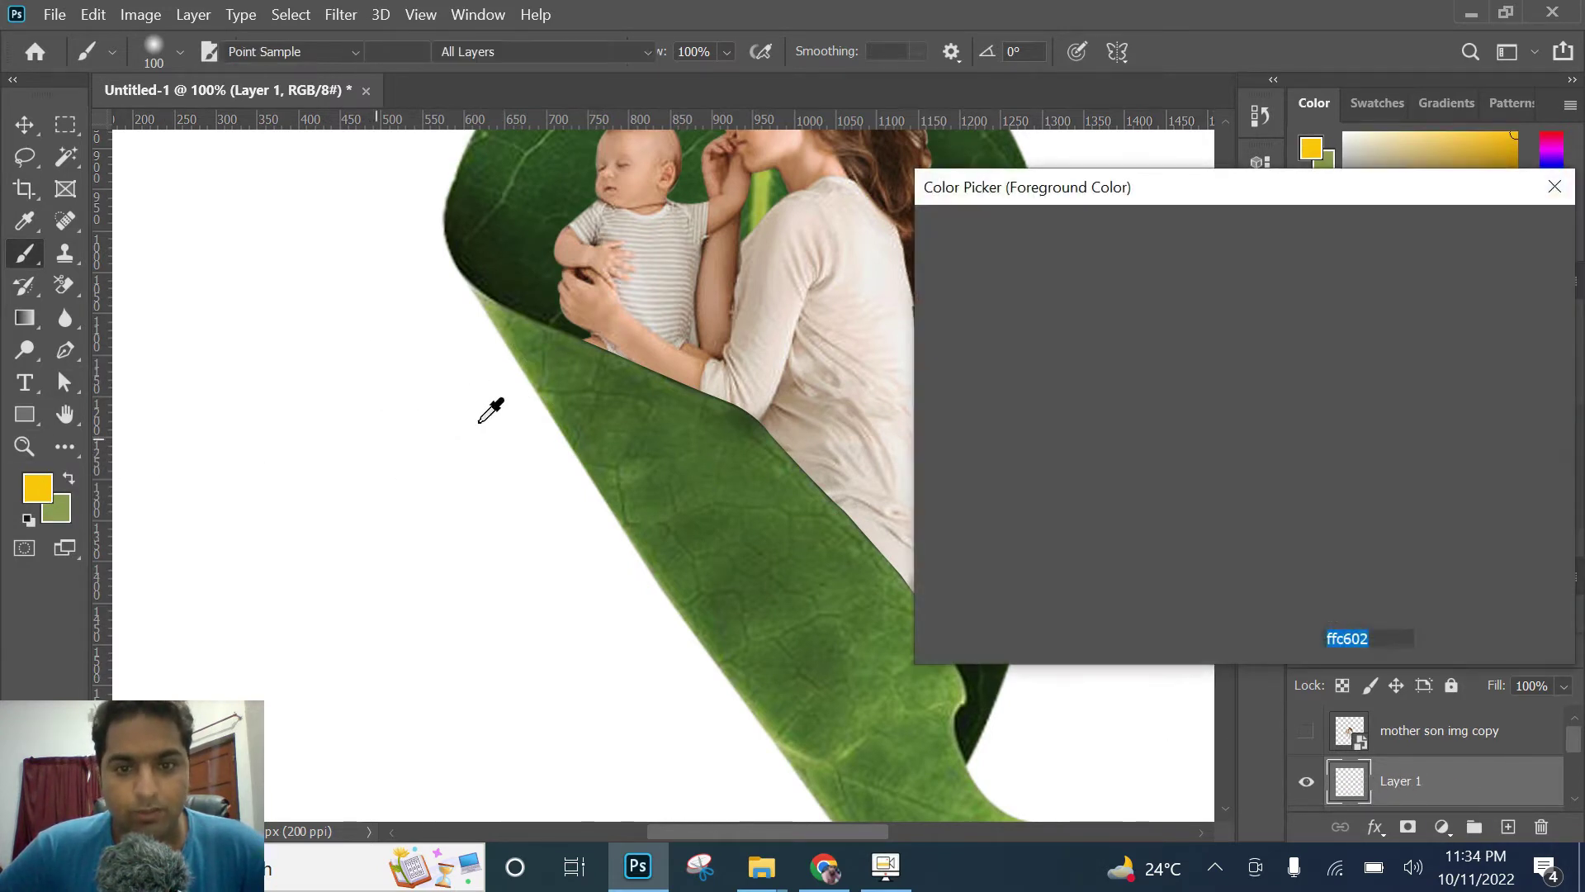
text(000000)
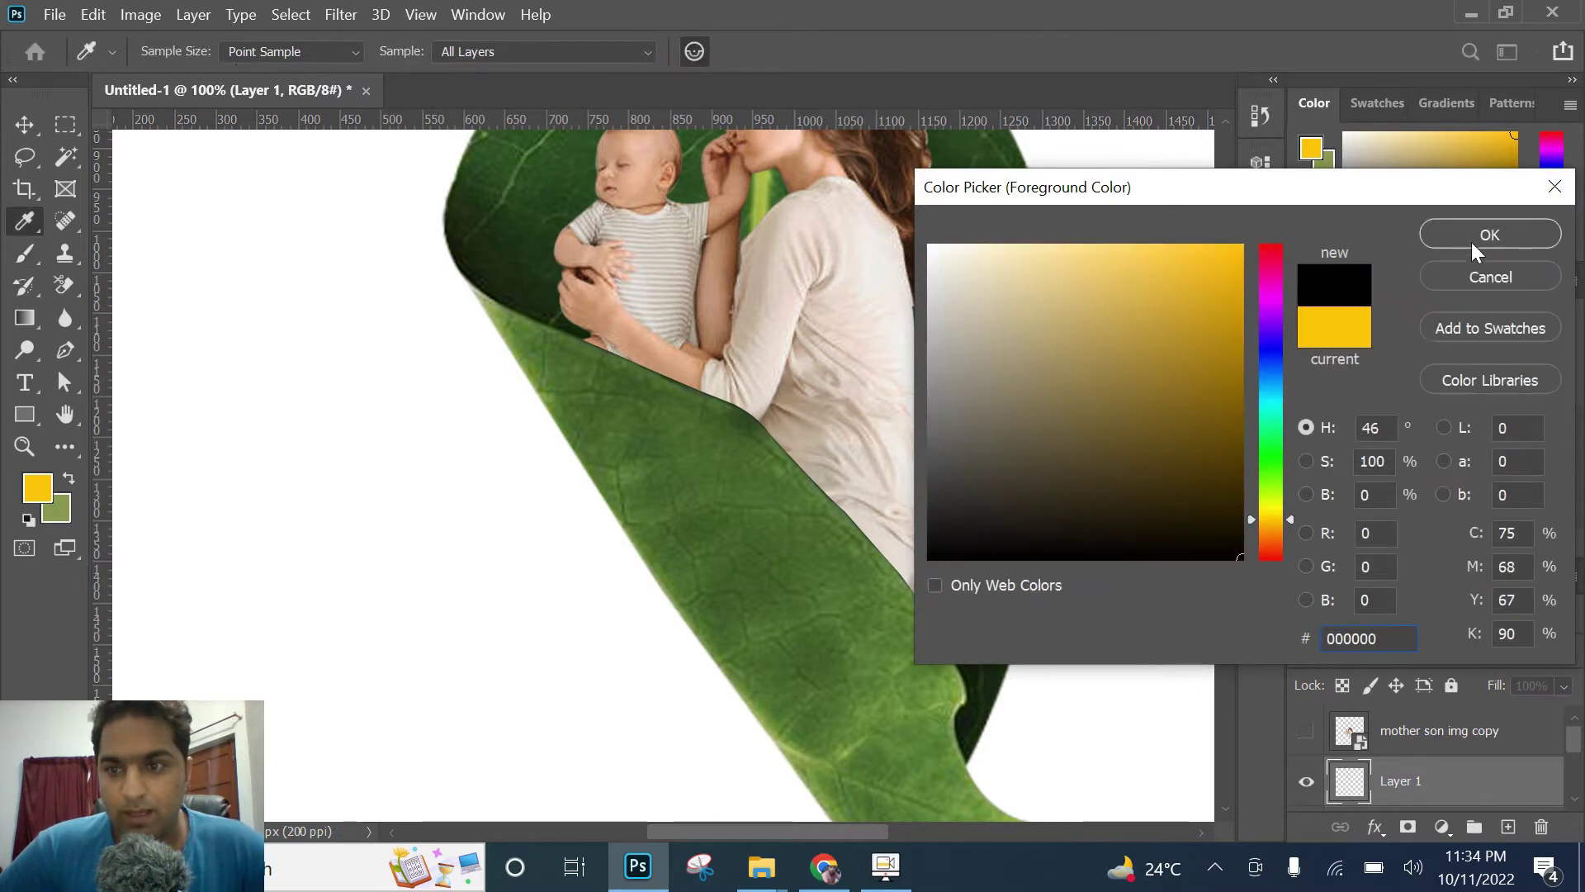
click(1473, 237)
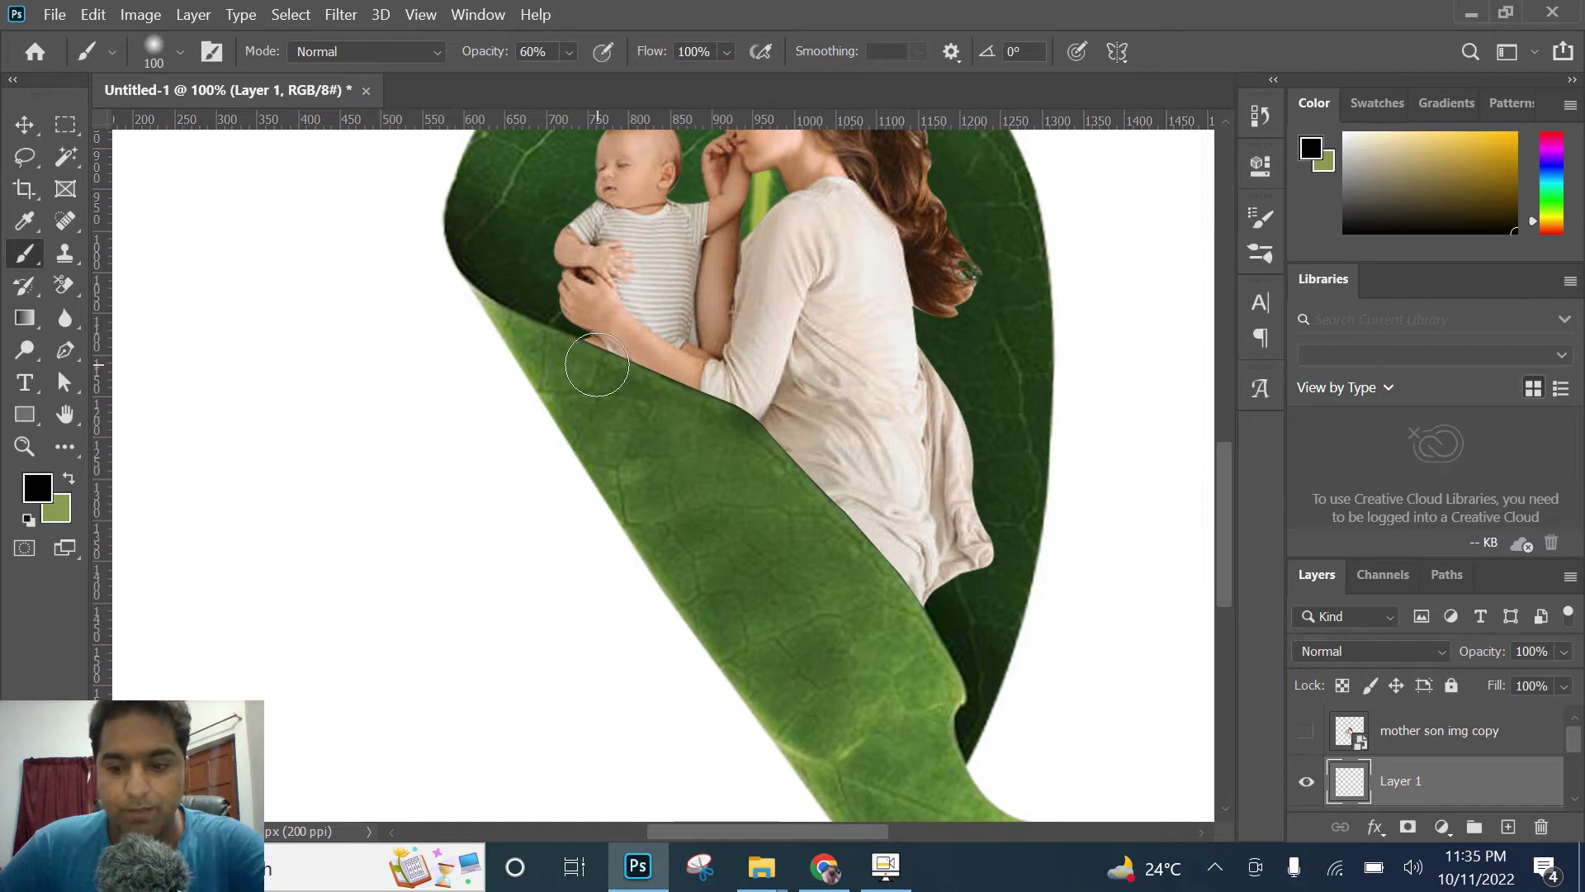
key(bracketleft)
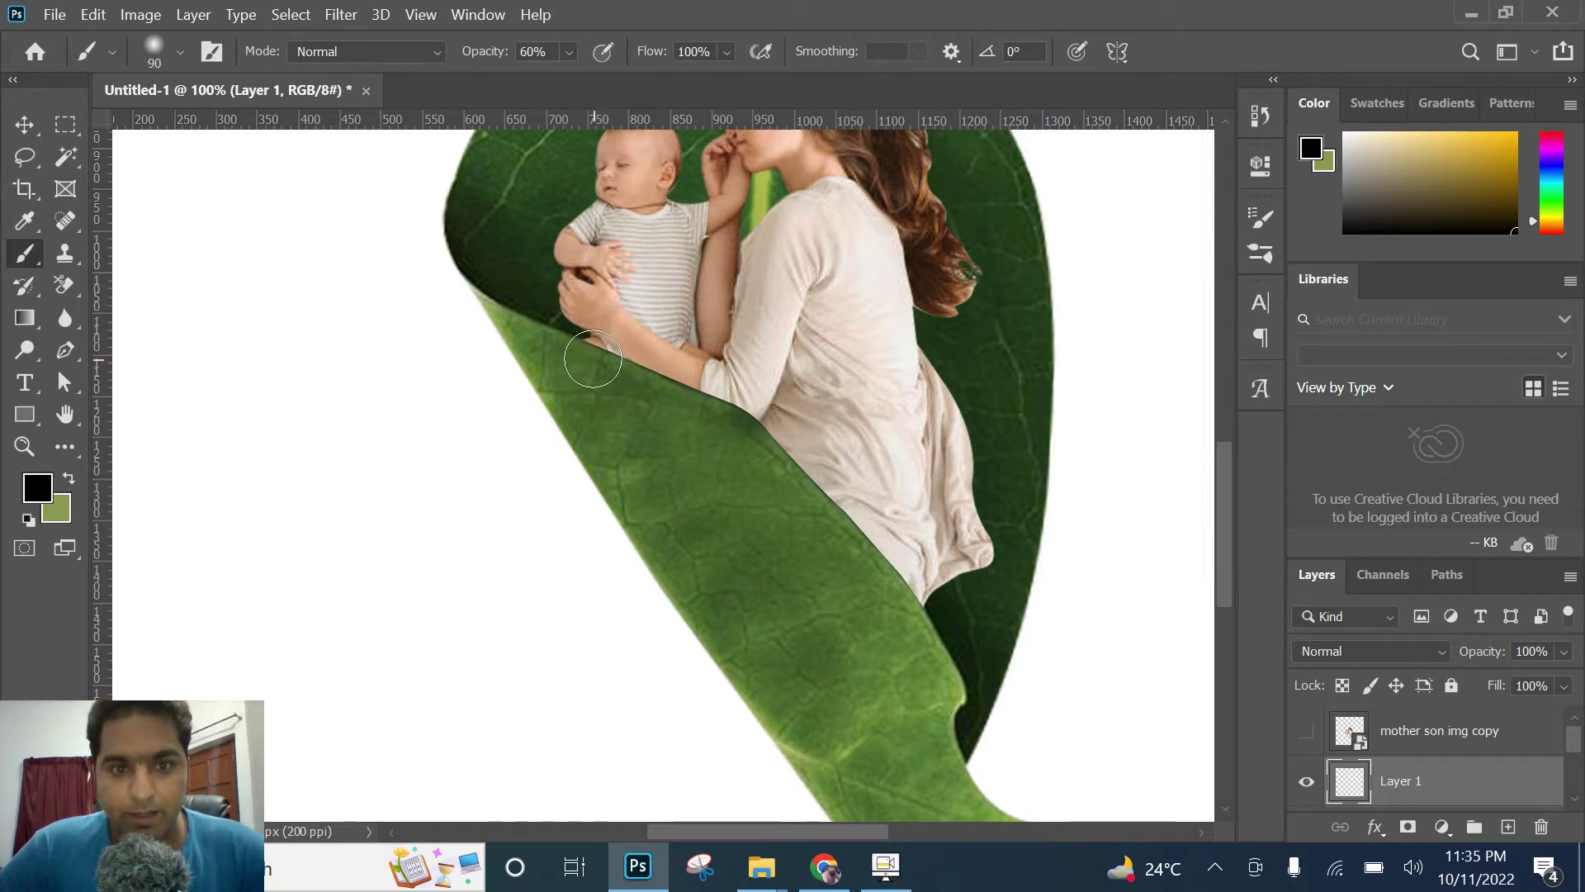
mouse_move(575, 361)
mouse_down()
mouse_move(804, 491)
mouse_move(911, 624)
mouse_move(760, 467)
mouse_move(570, 360)
mouse_up()
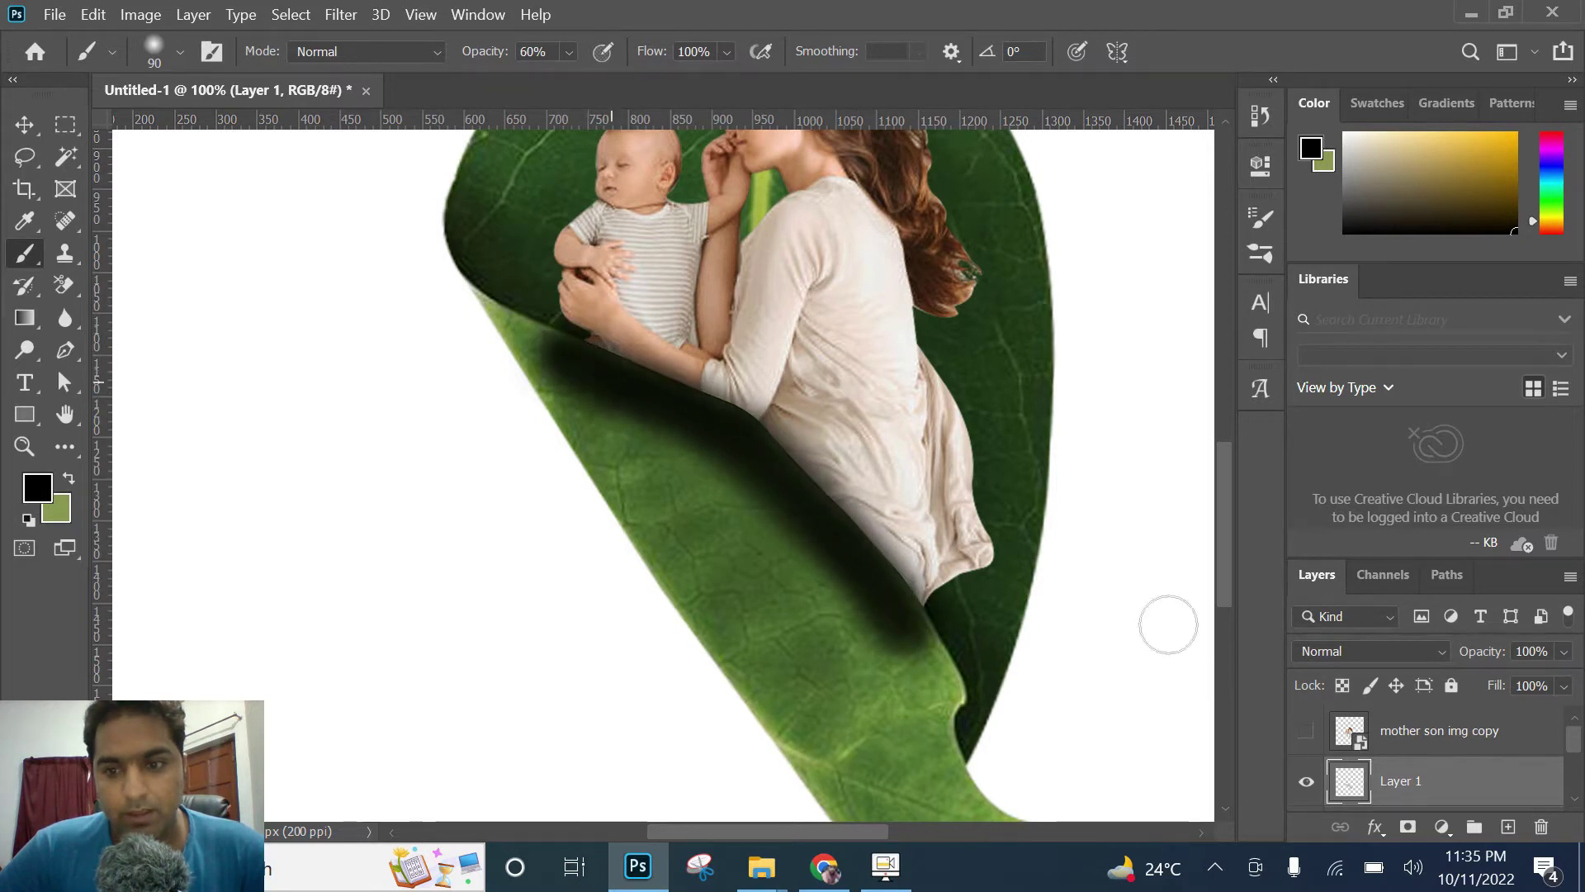
click(25, 124)
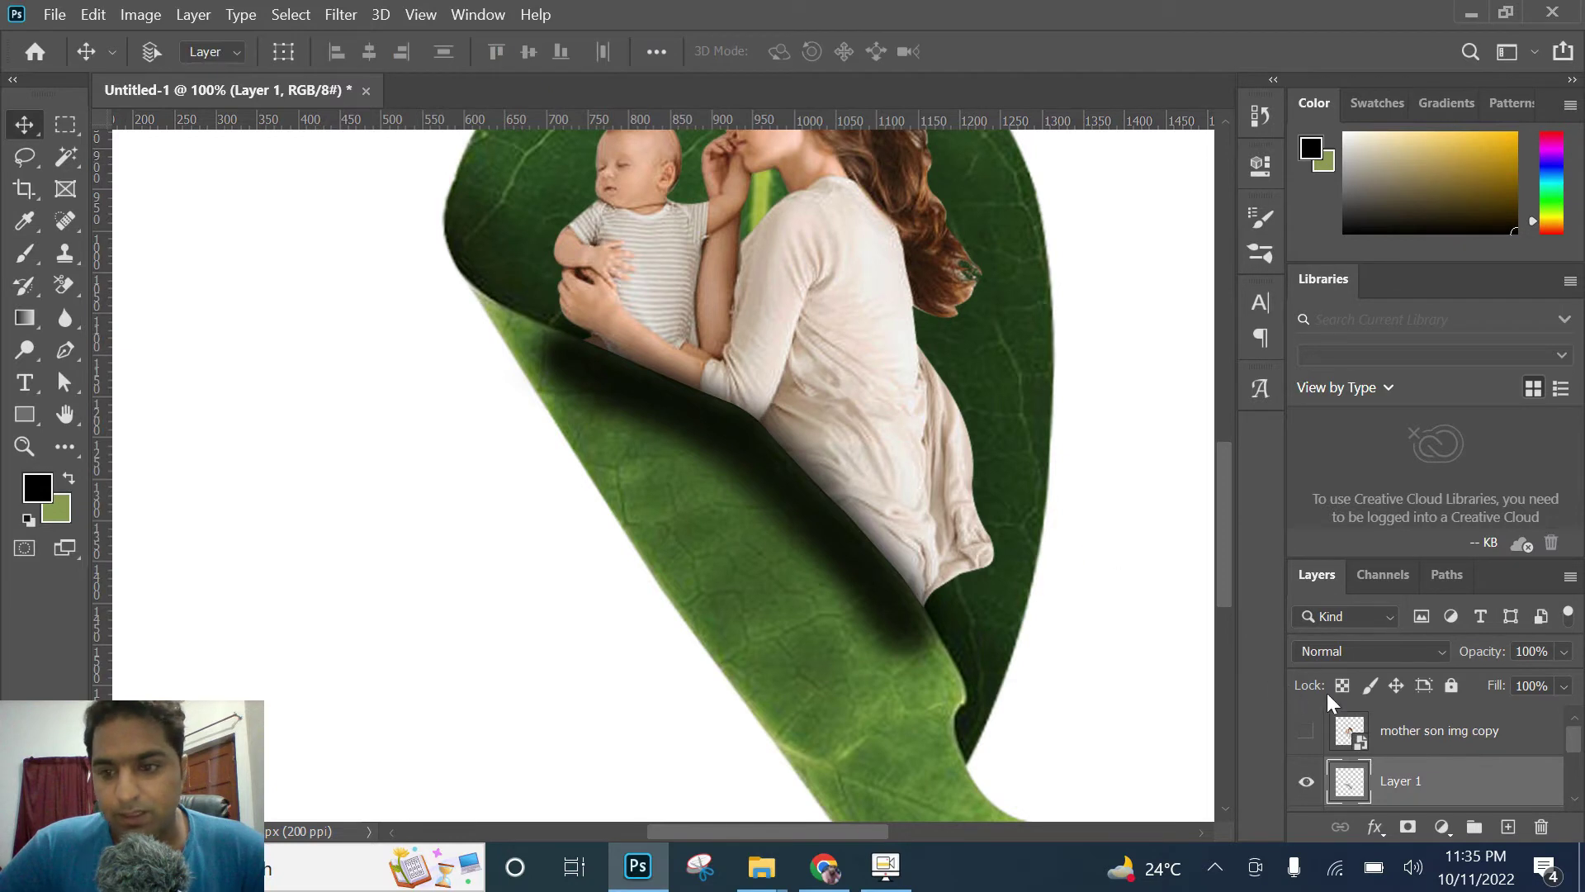
Step: Clip Layer 1 to mother son img and set its opacity to 82%
scroll(1407, 751, down, 1)
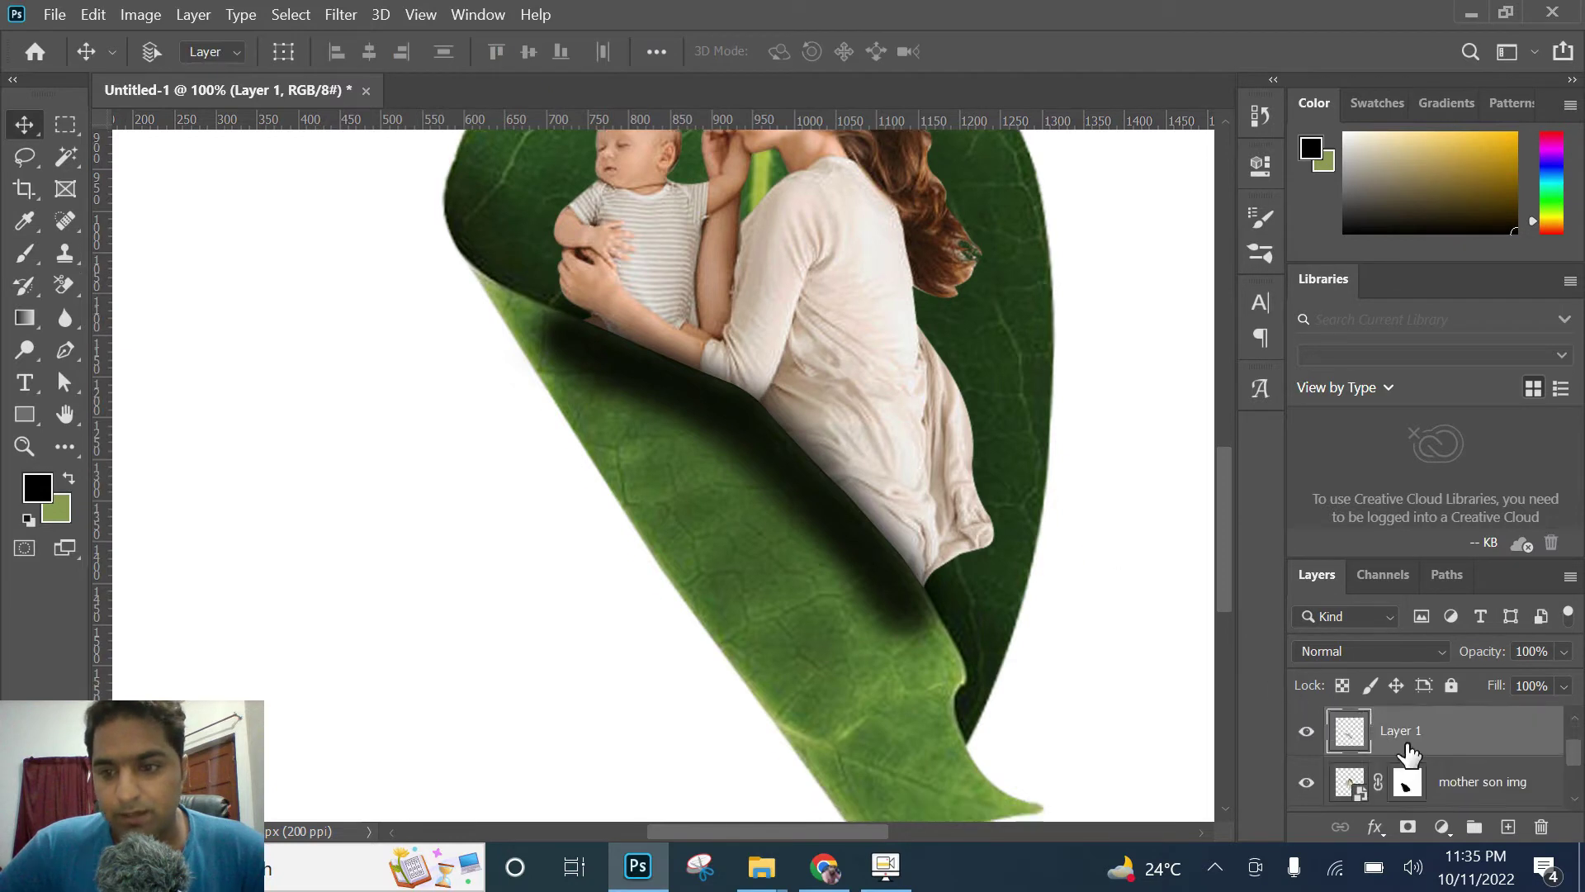
alt+click(1348, 751)
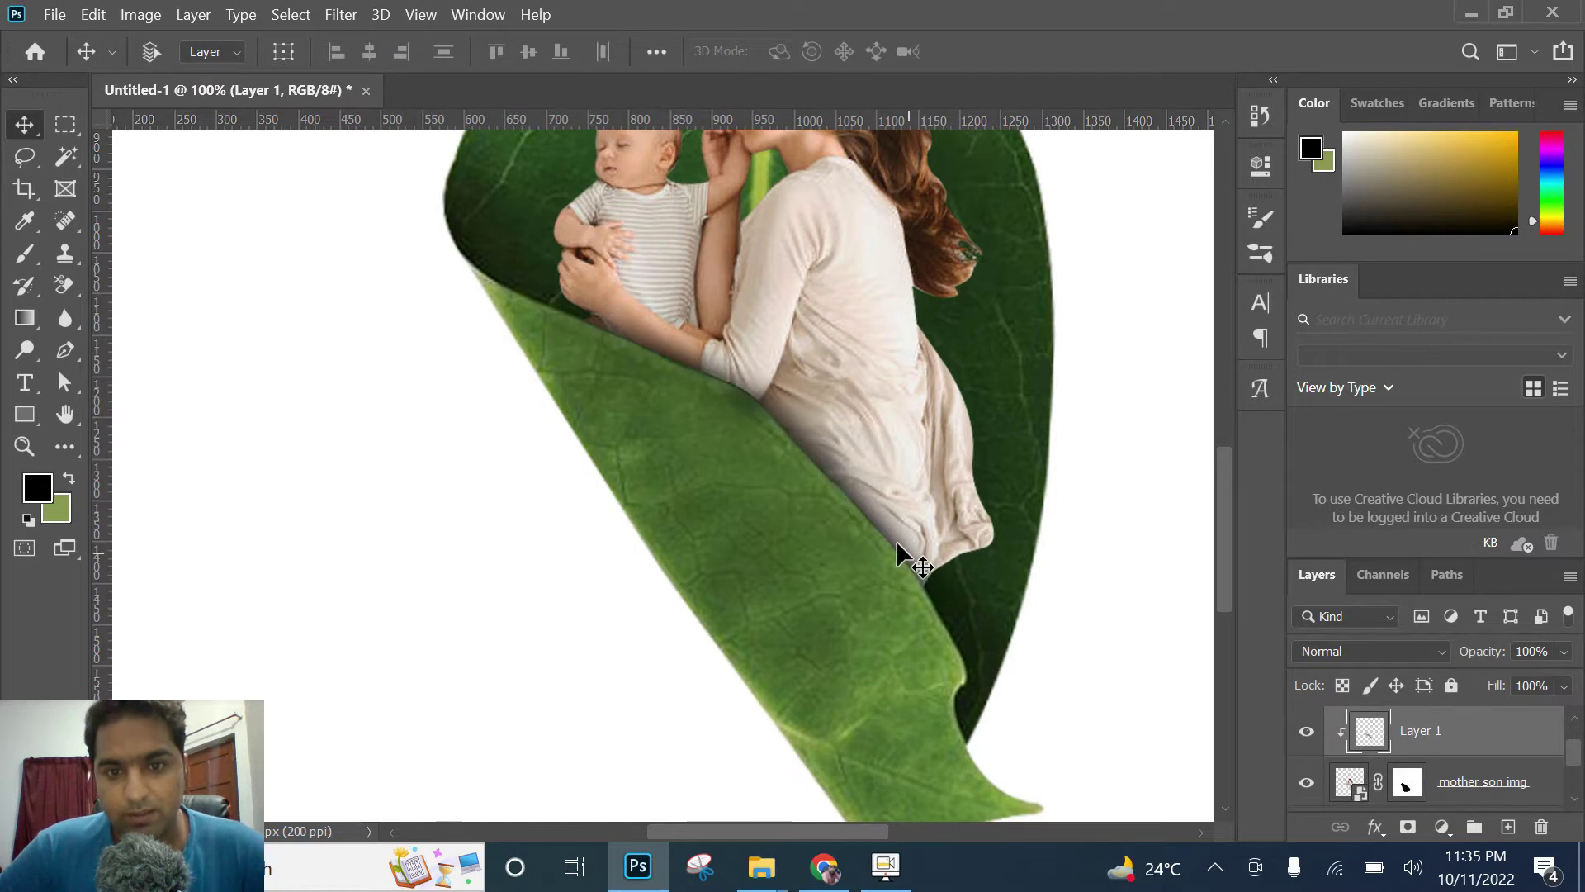
click(1564, 653)
drag(1547, 675, 1541, 677)
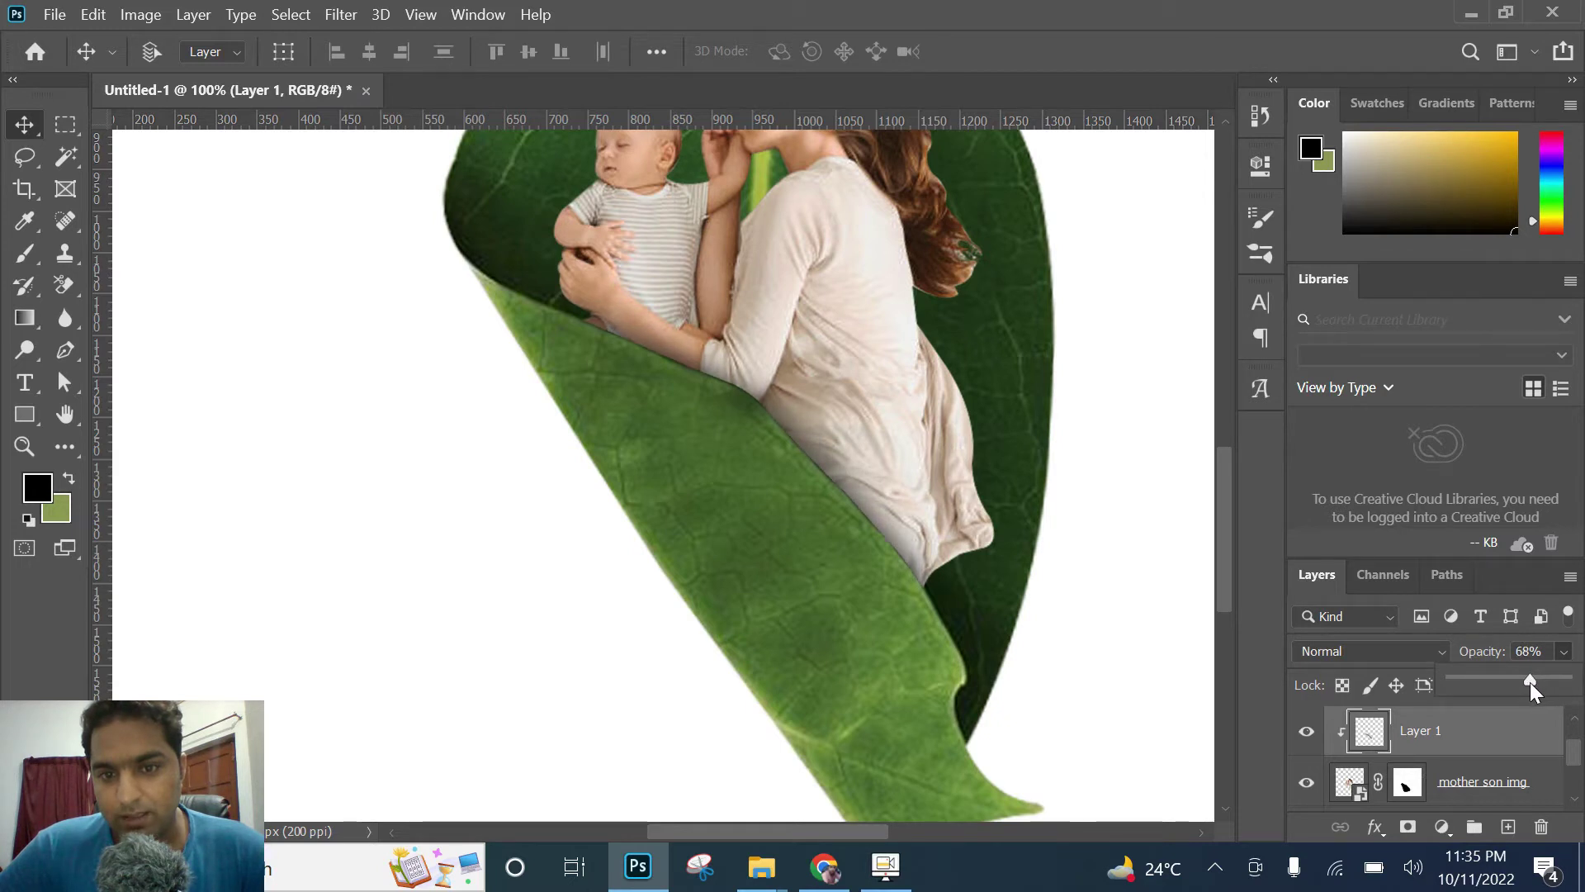
drag(1534, 682, 1543, 681)
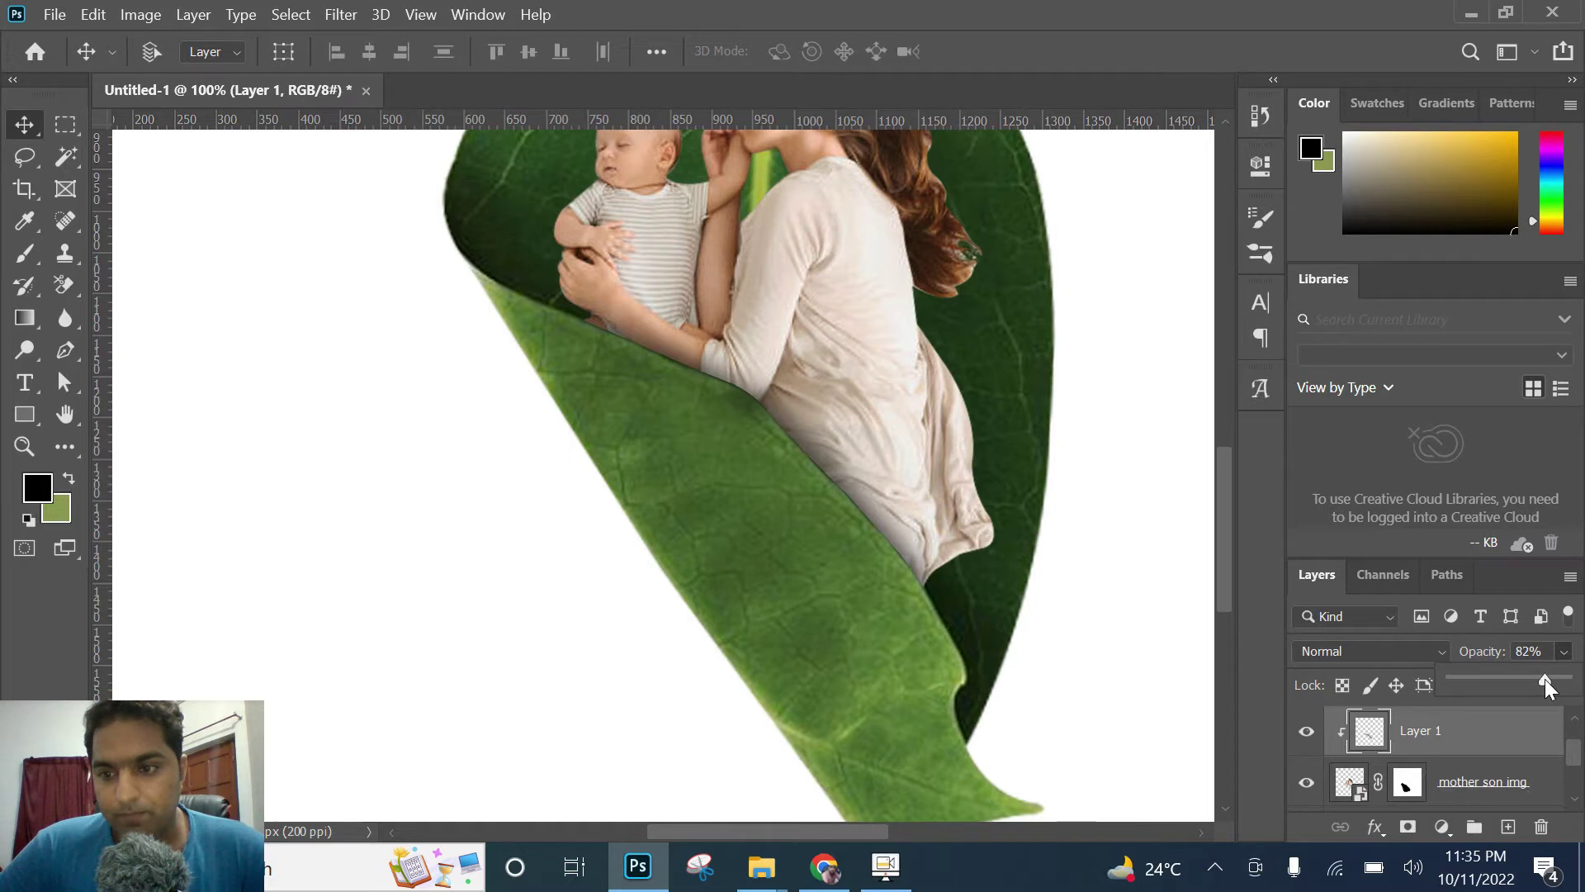
click(1354, 783)
key(z)
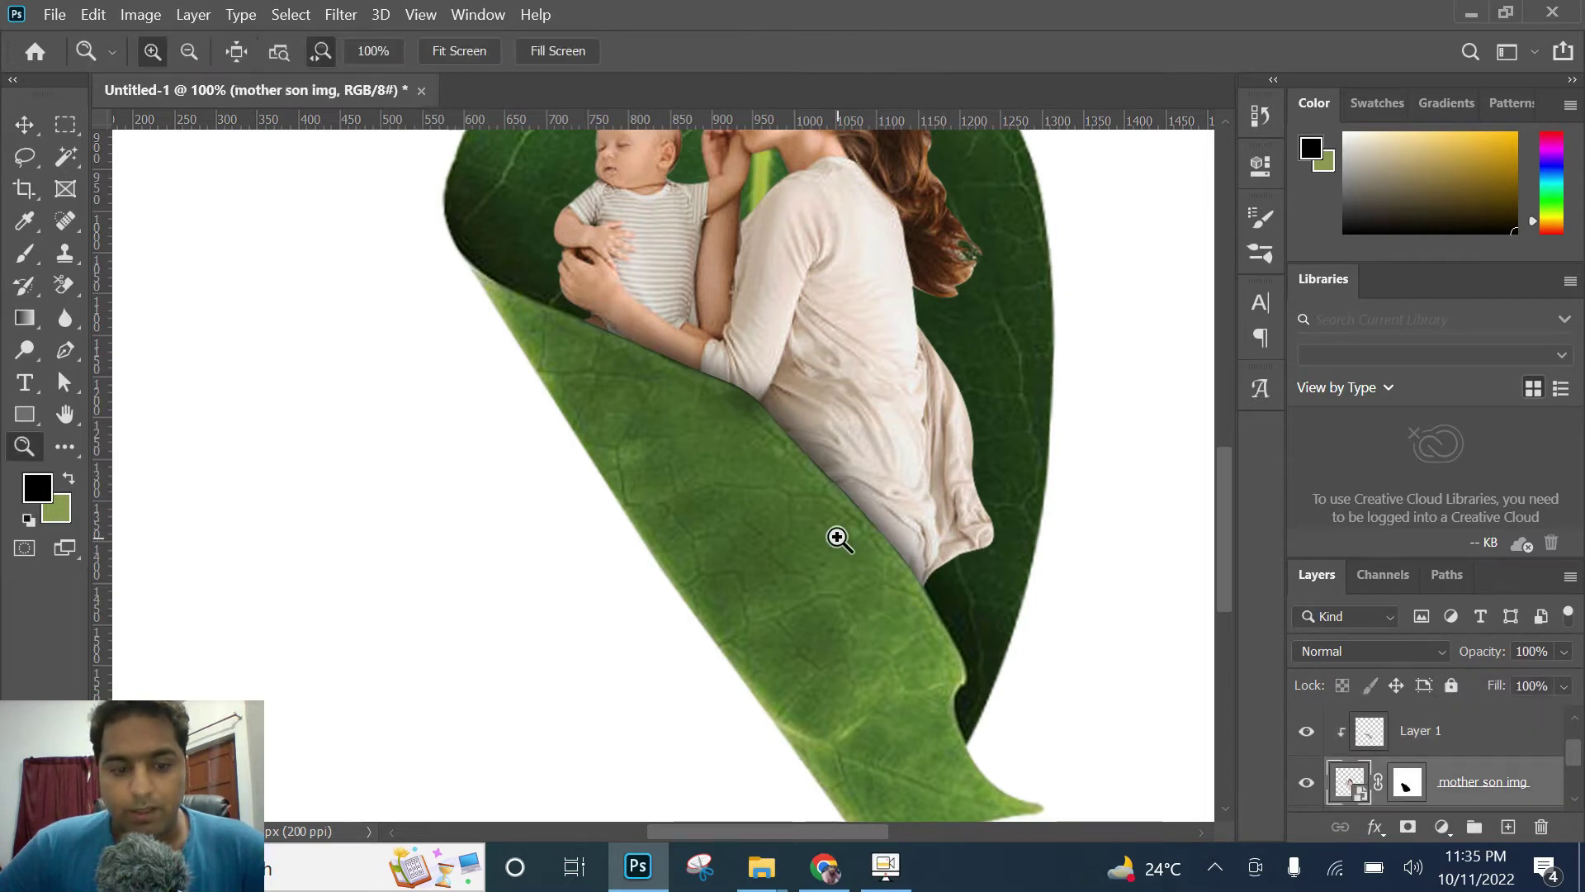
alt+click(838, 538)
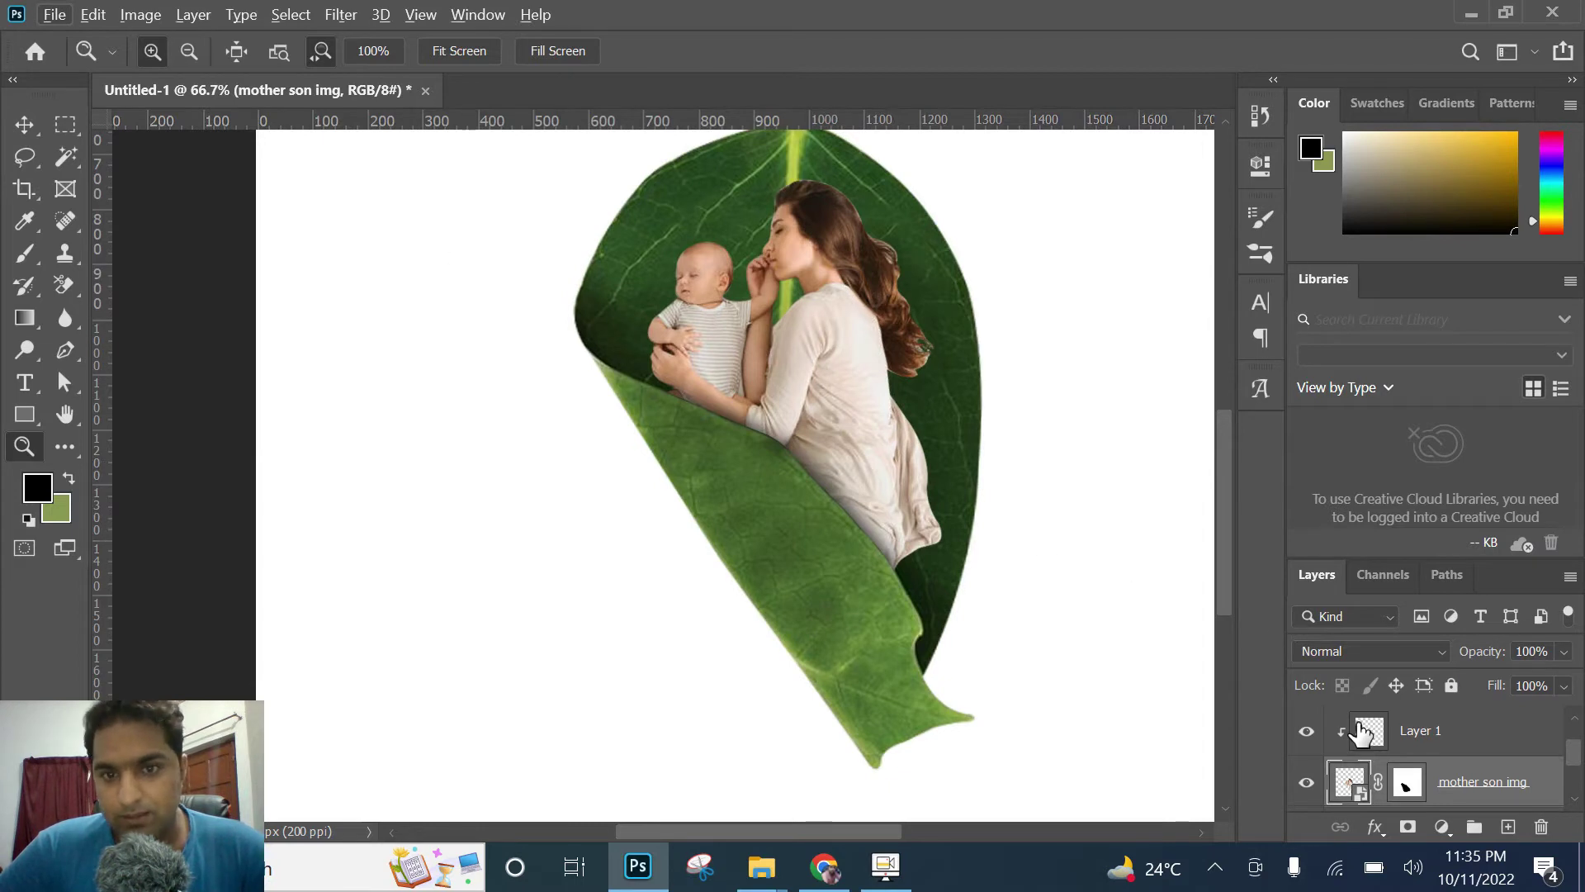
Step: Group Layer 1 and mother son img into a group named 'image'
shift+click(1478, 739)
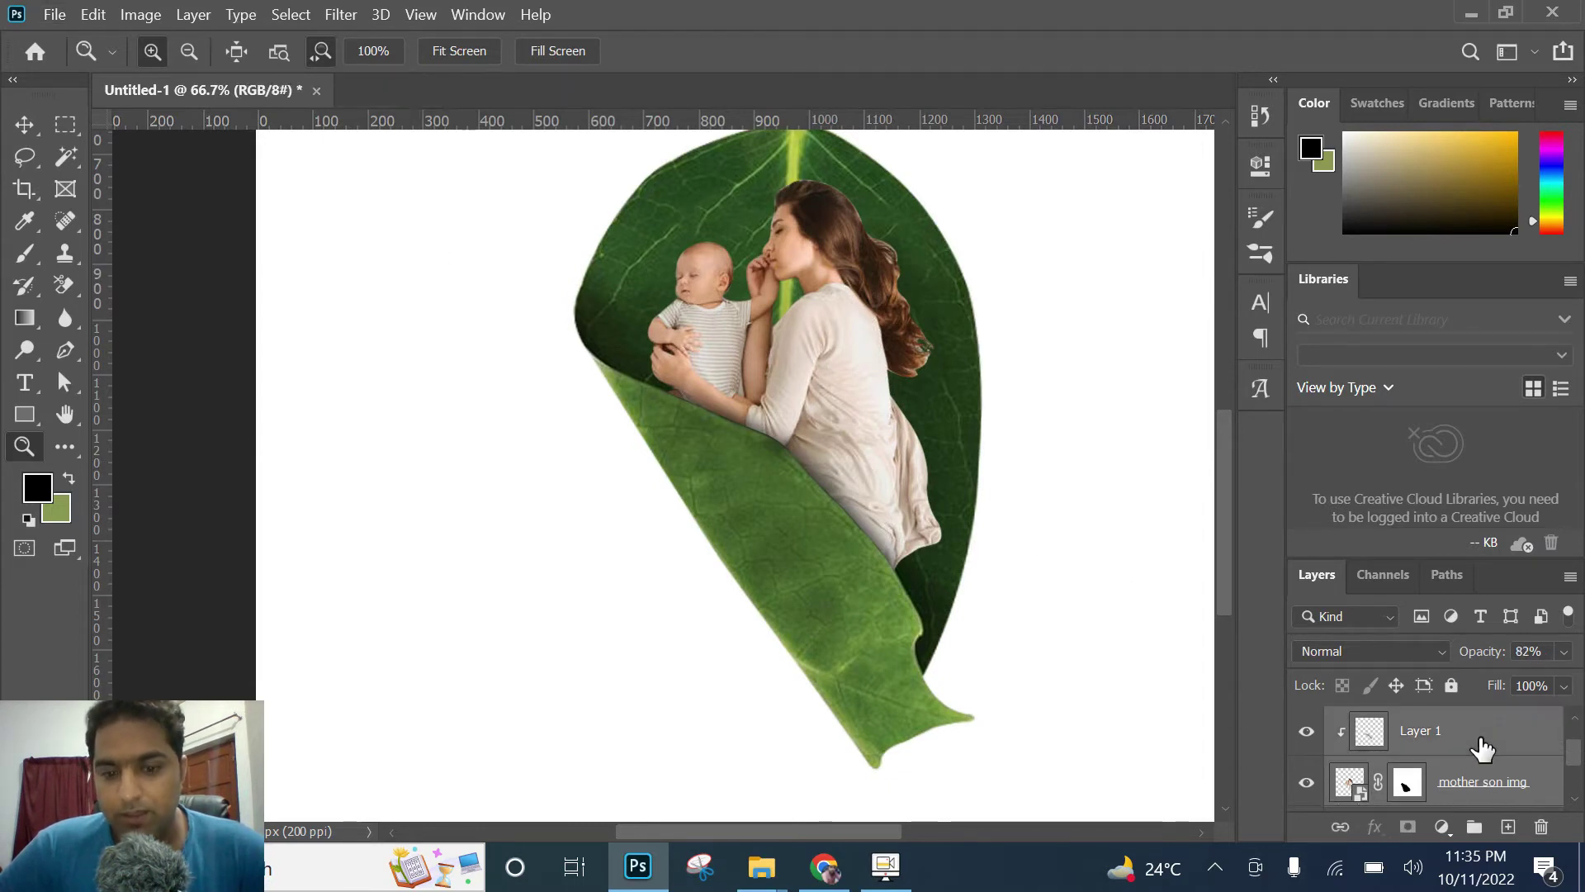
key(ctrl+g)
double_click(1395, 721)
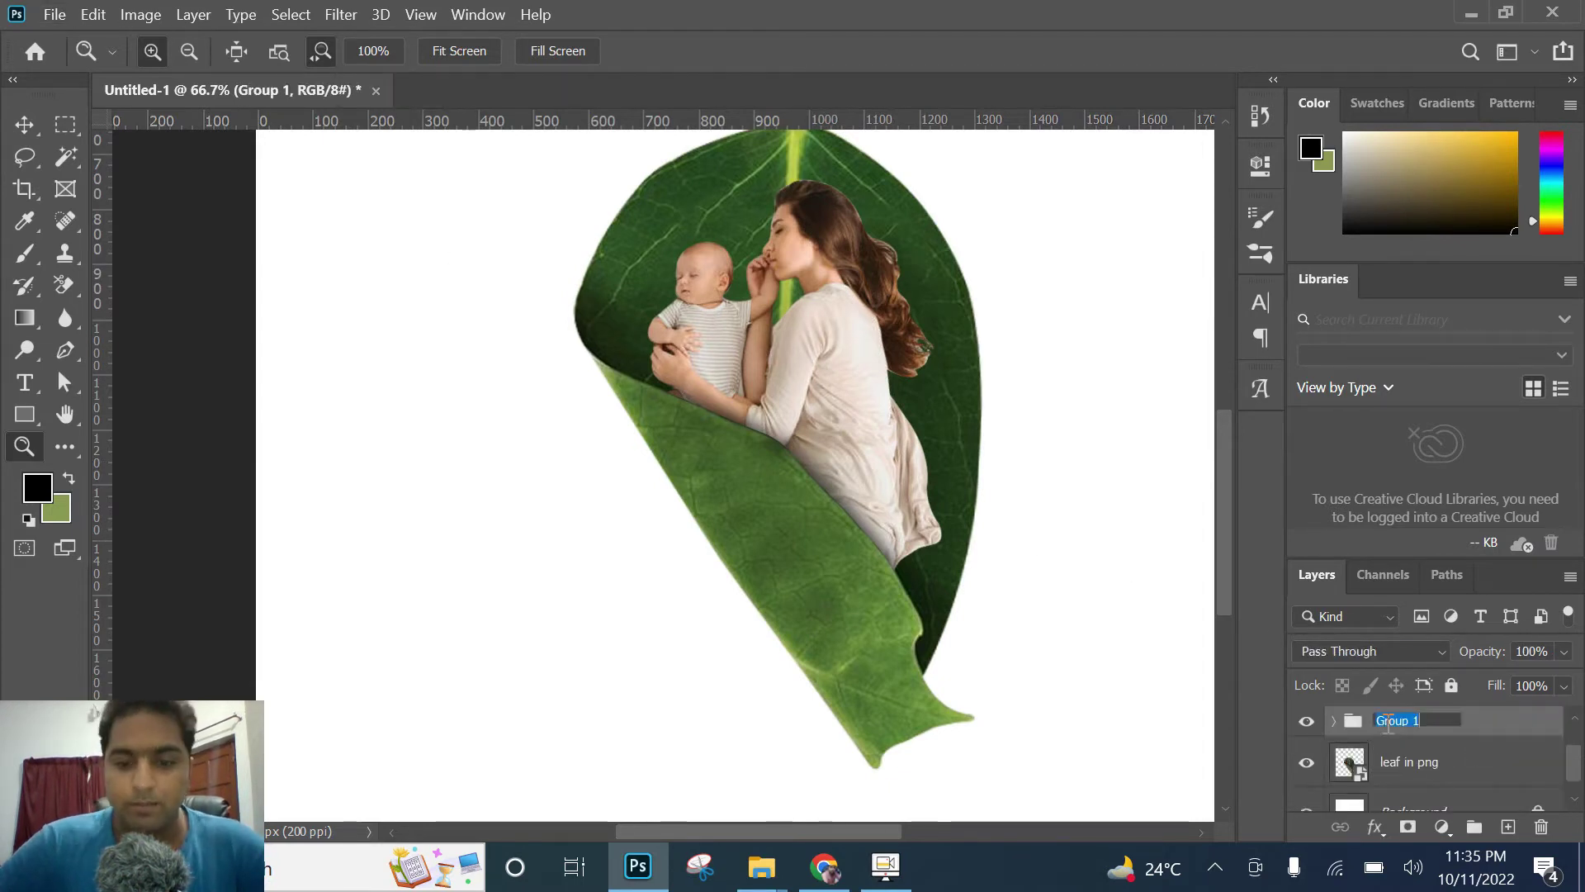
text(image)
key(Return)
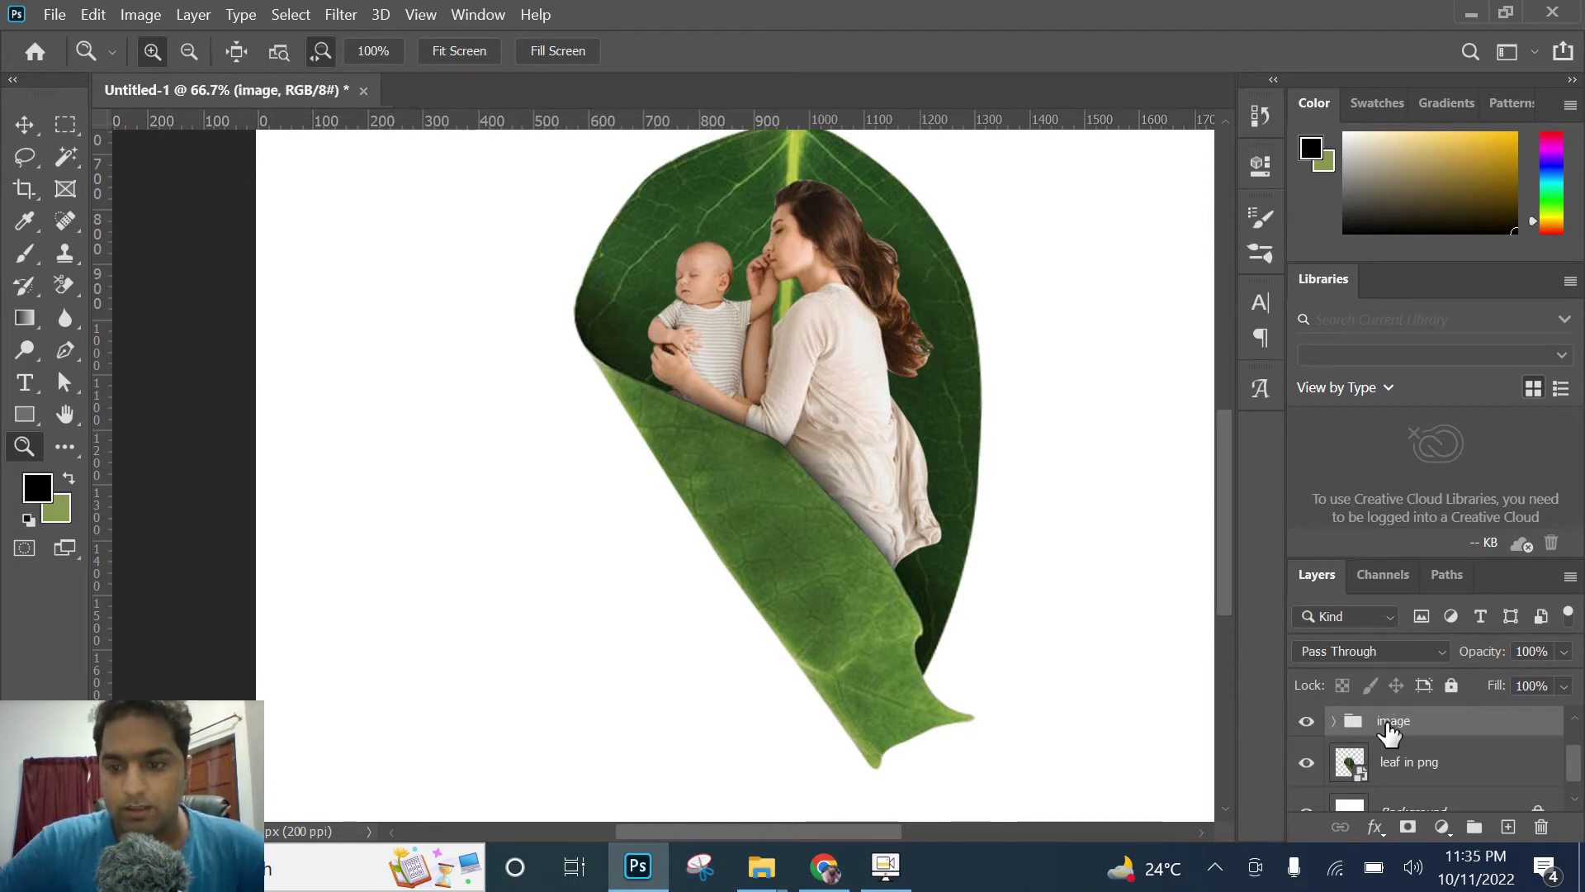
Step: Group 'image' with leaf in png and rename the new group 'leaf'
shift+click(1486, 776)
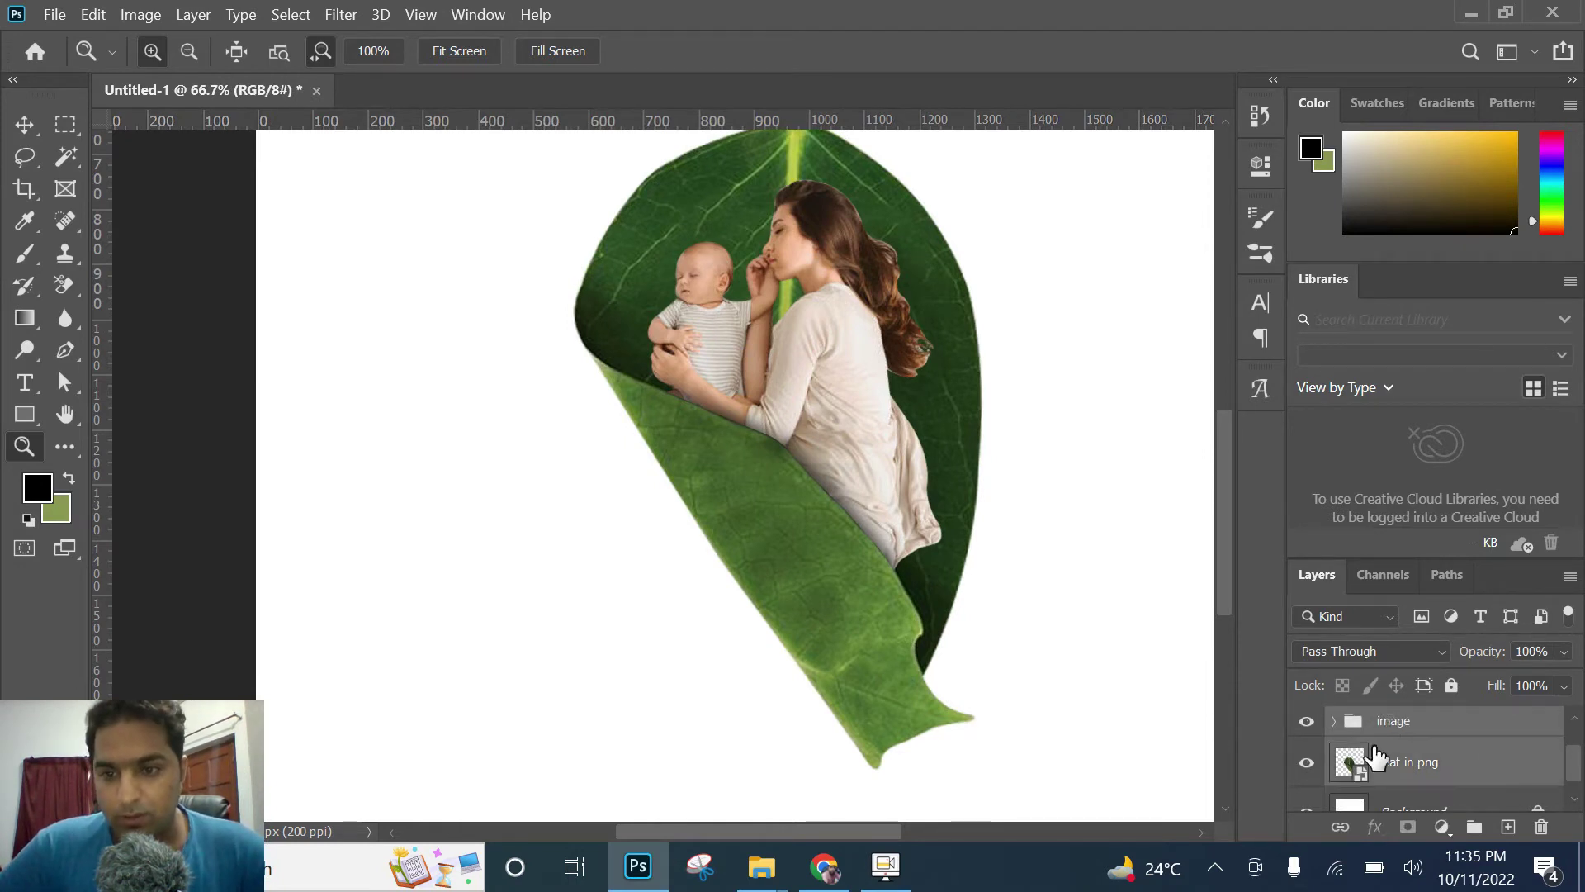
key(ctrl+g)
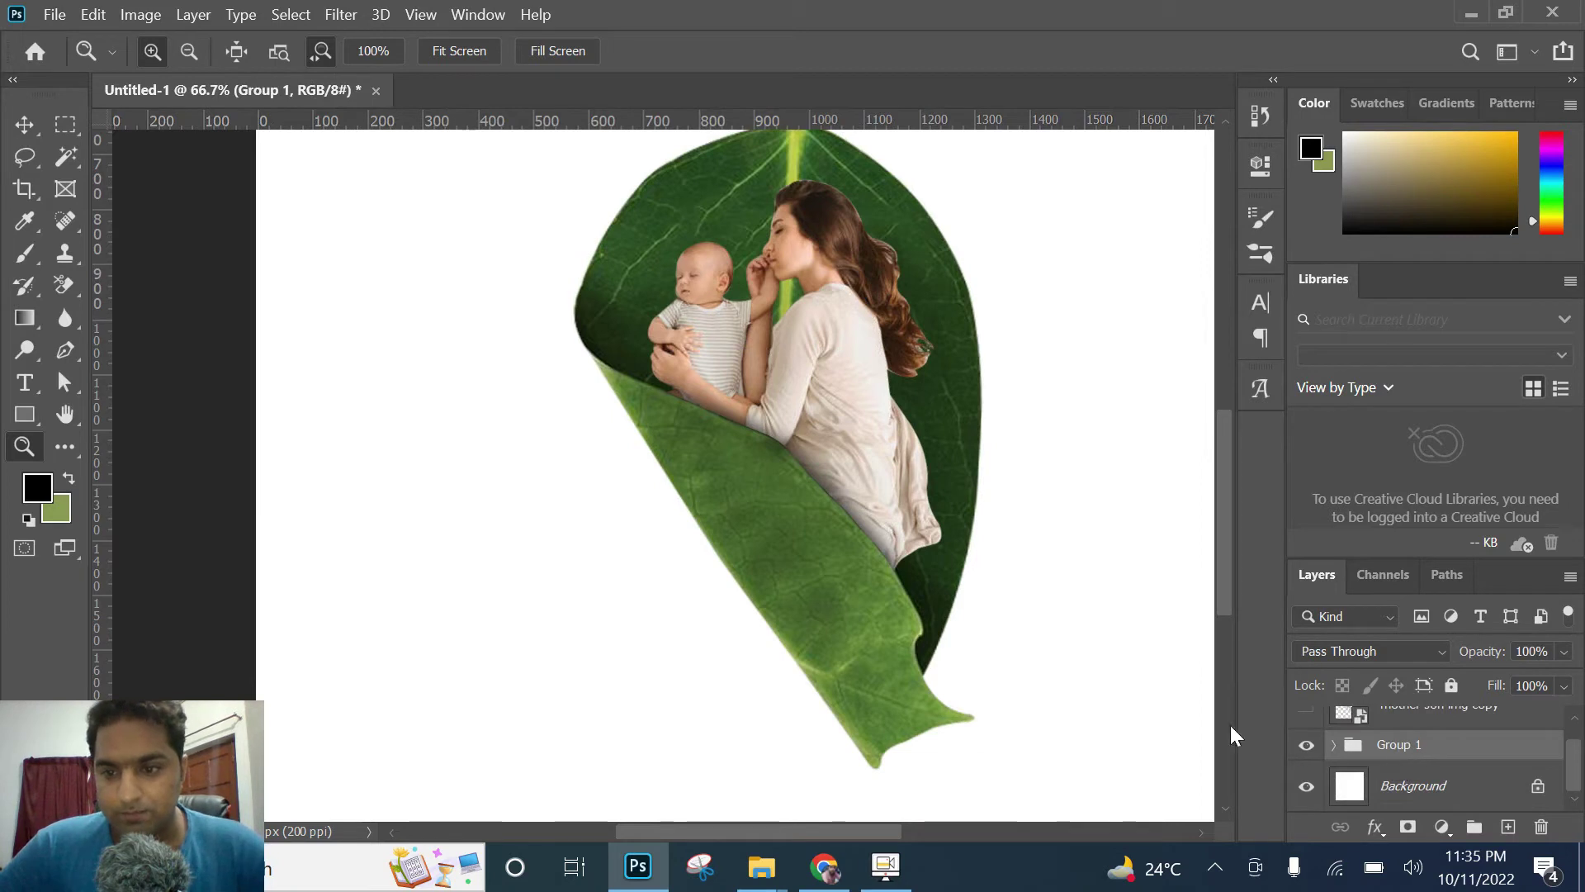
click(36, 127)
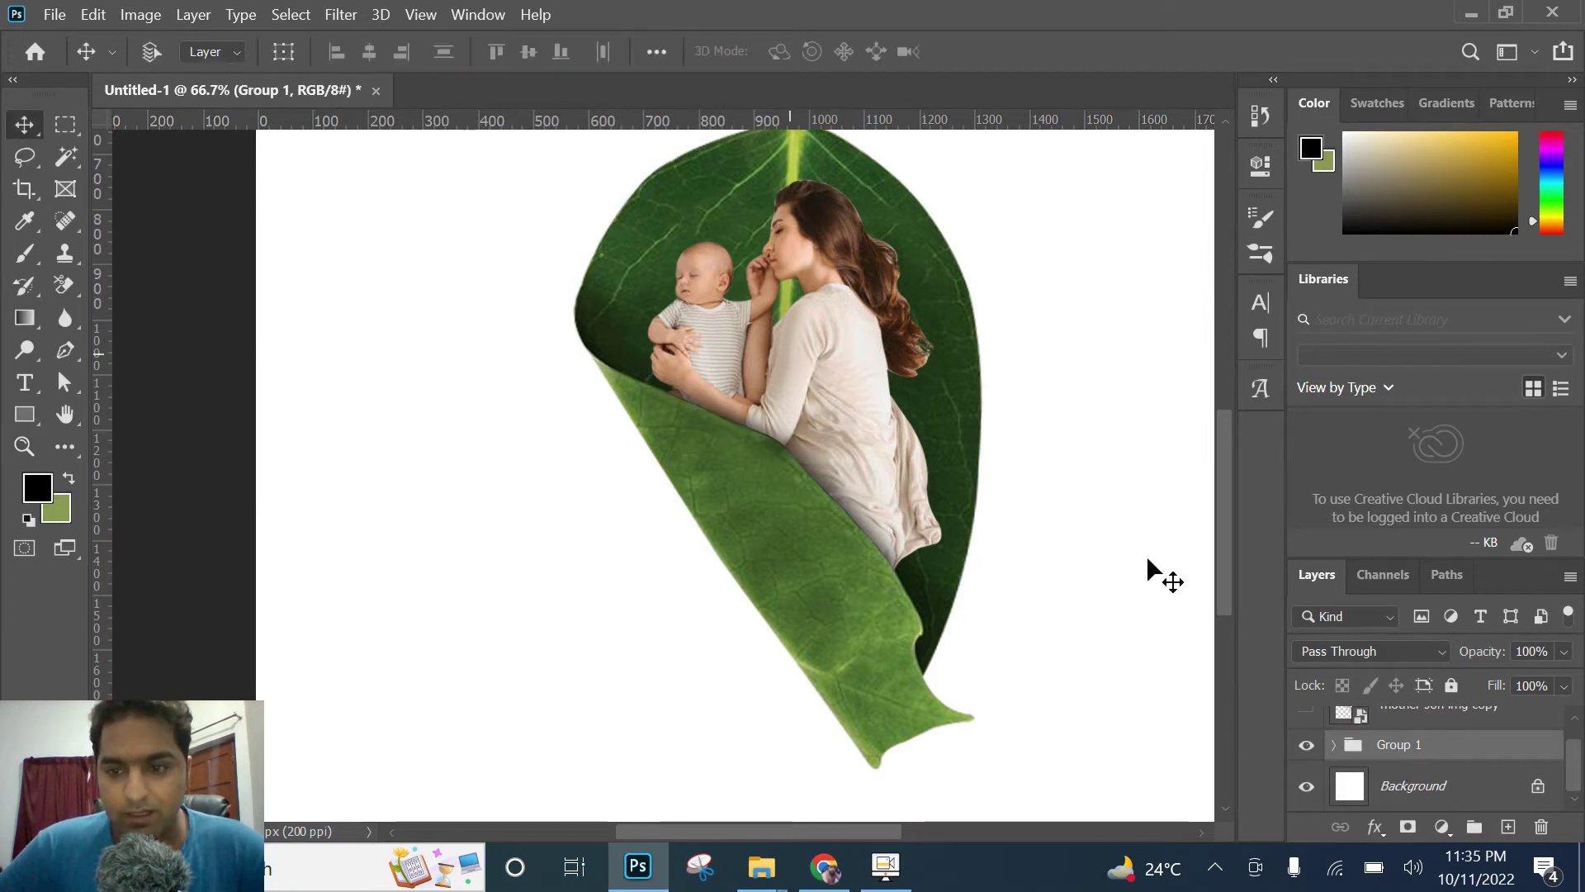
scroll(1420, 759, up, 1)
click(1406, 741)
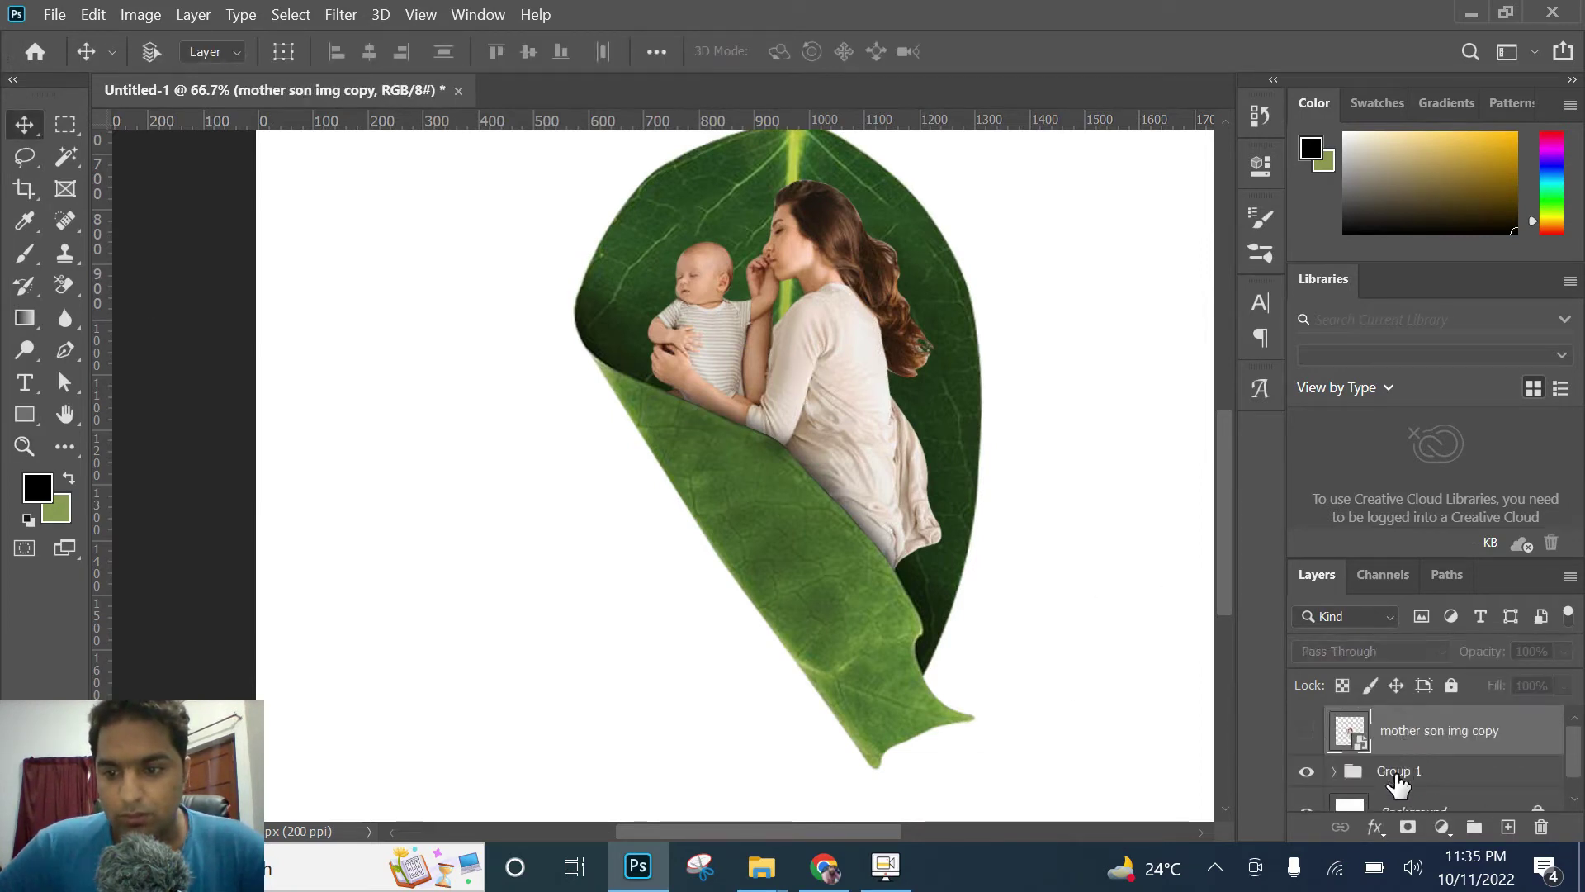
double_click(1395, 772)
text(lead)
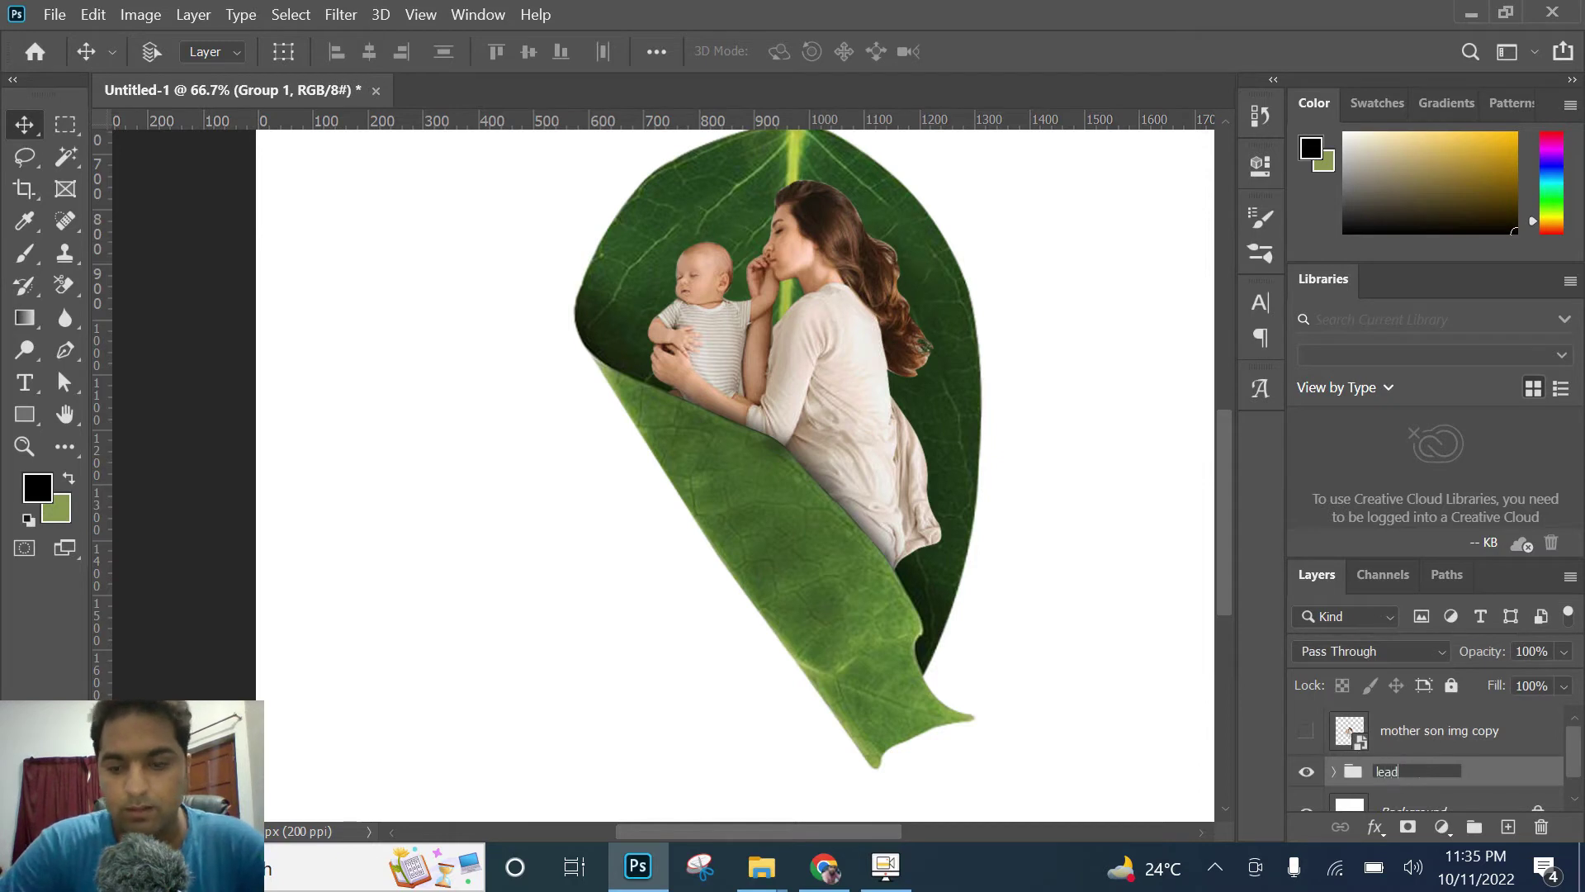
text(f)
key(Return)
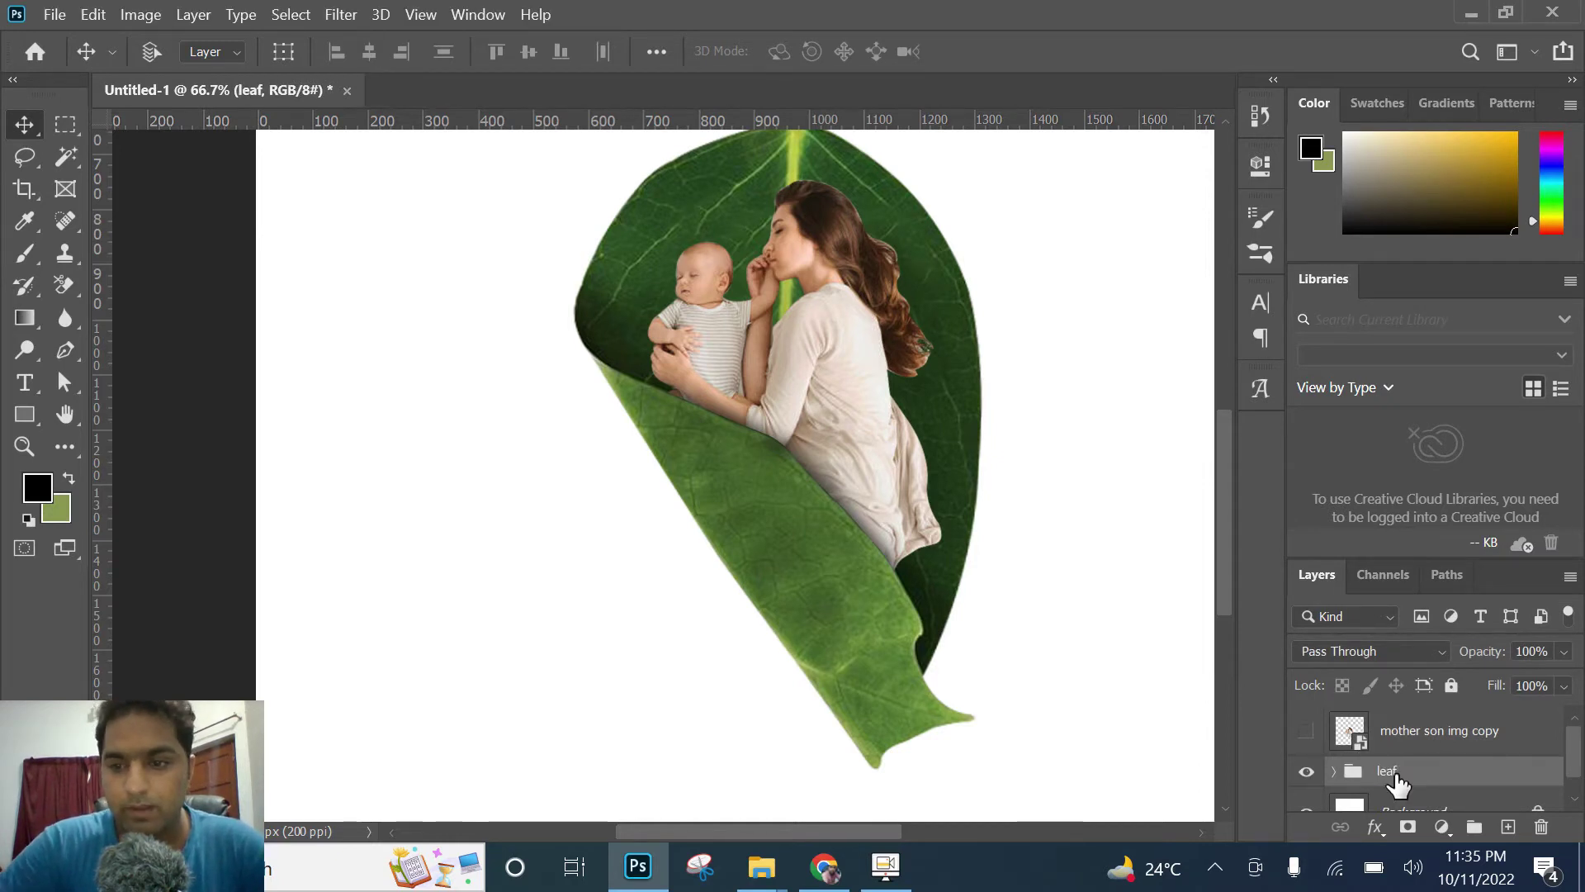
Step: Zoom out to the whole poster and select the Background layer
click(1420, 746)
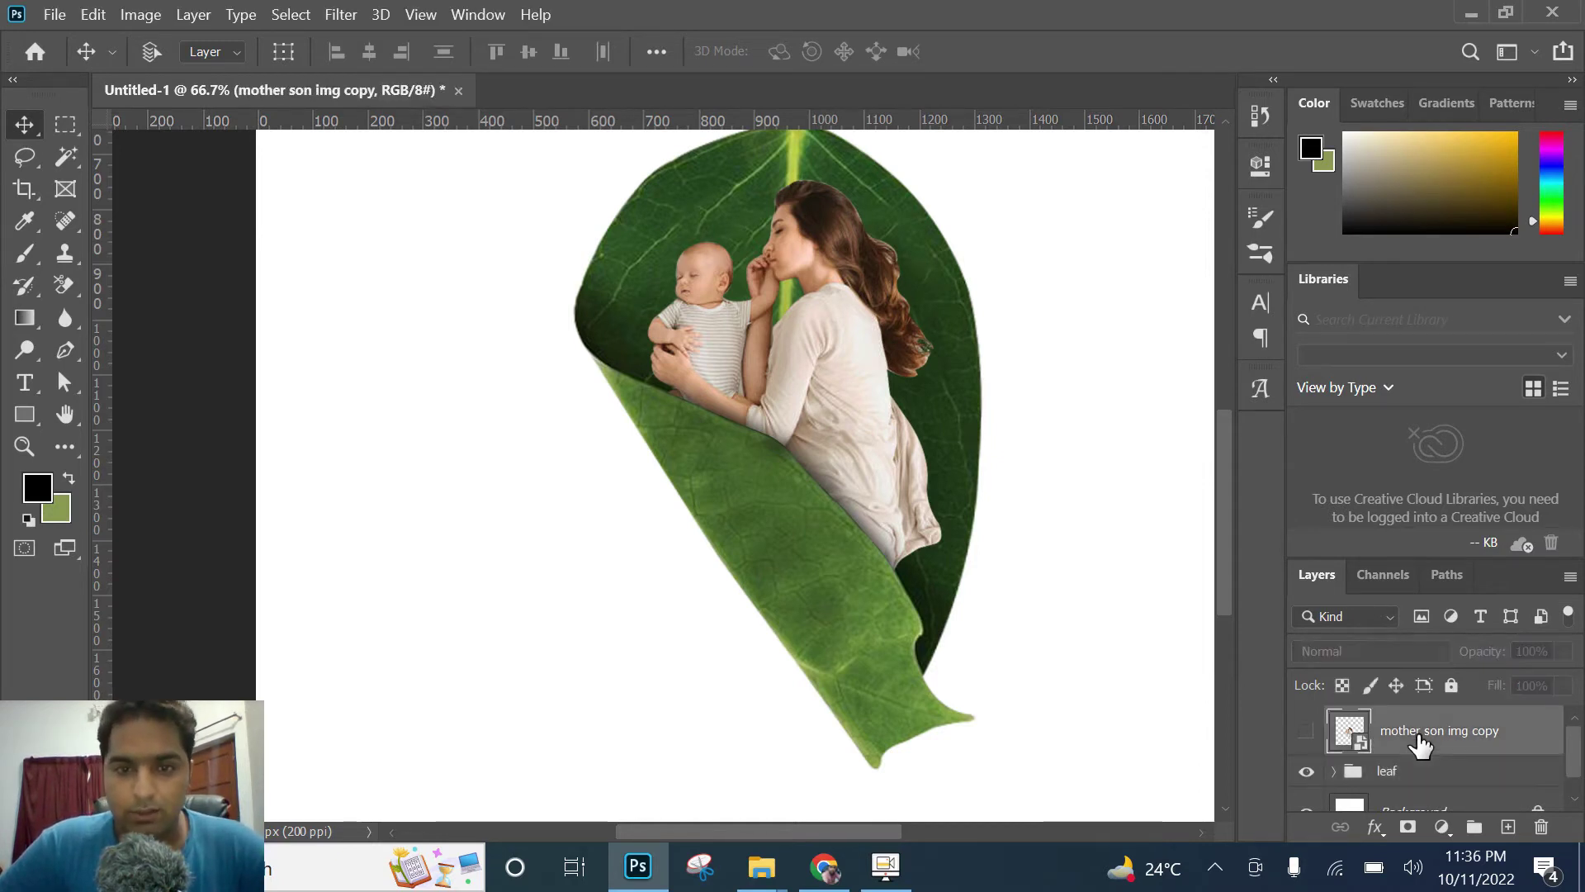
key(z)
alt+click(694, 613)
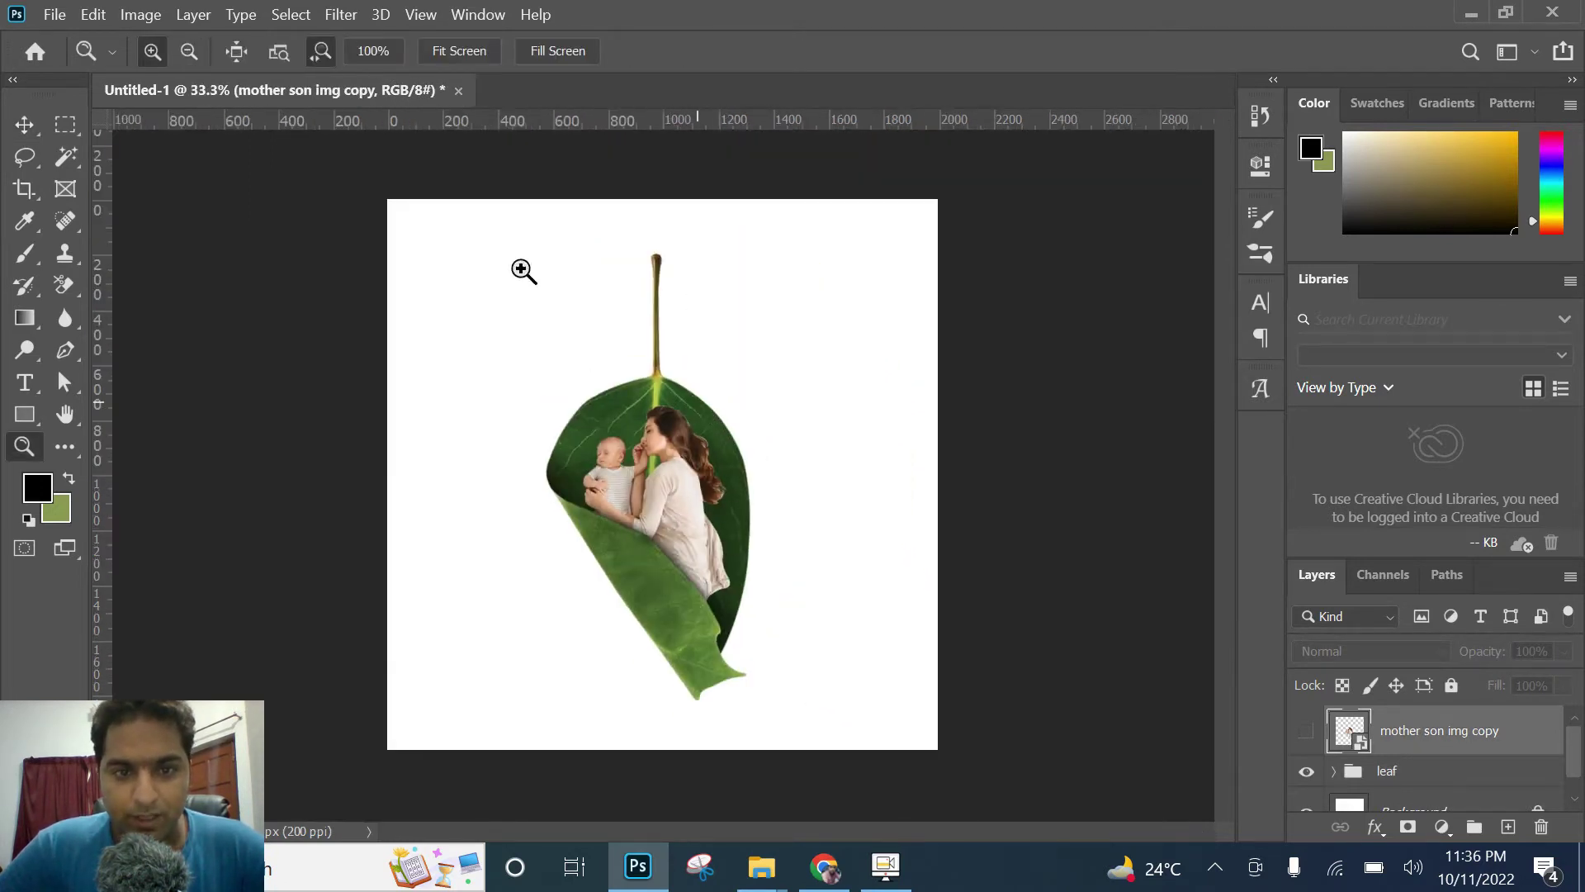
click(23, 124)
scroll(1288, 729, down, 1)
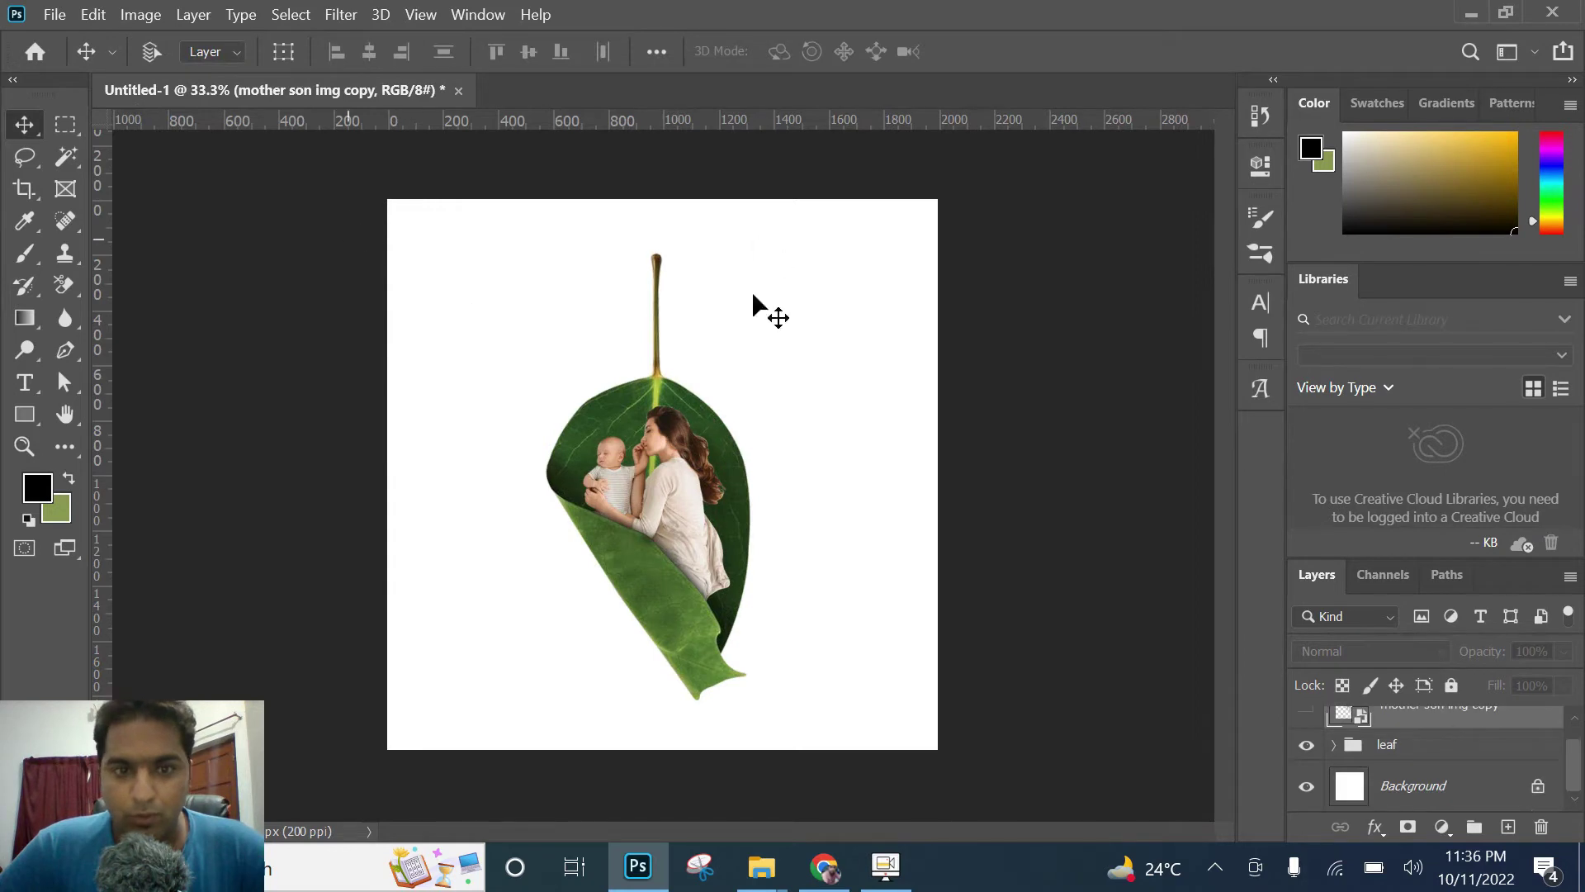
click(1445, 807)
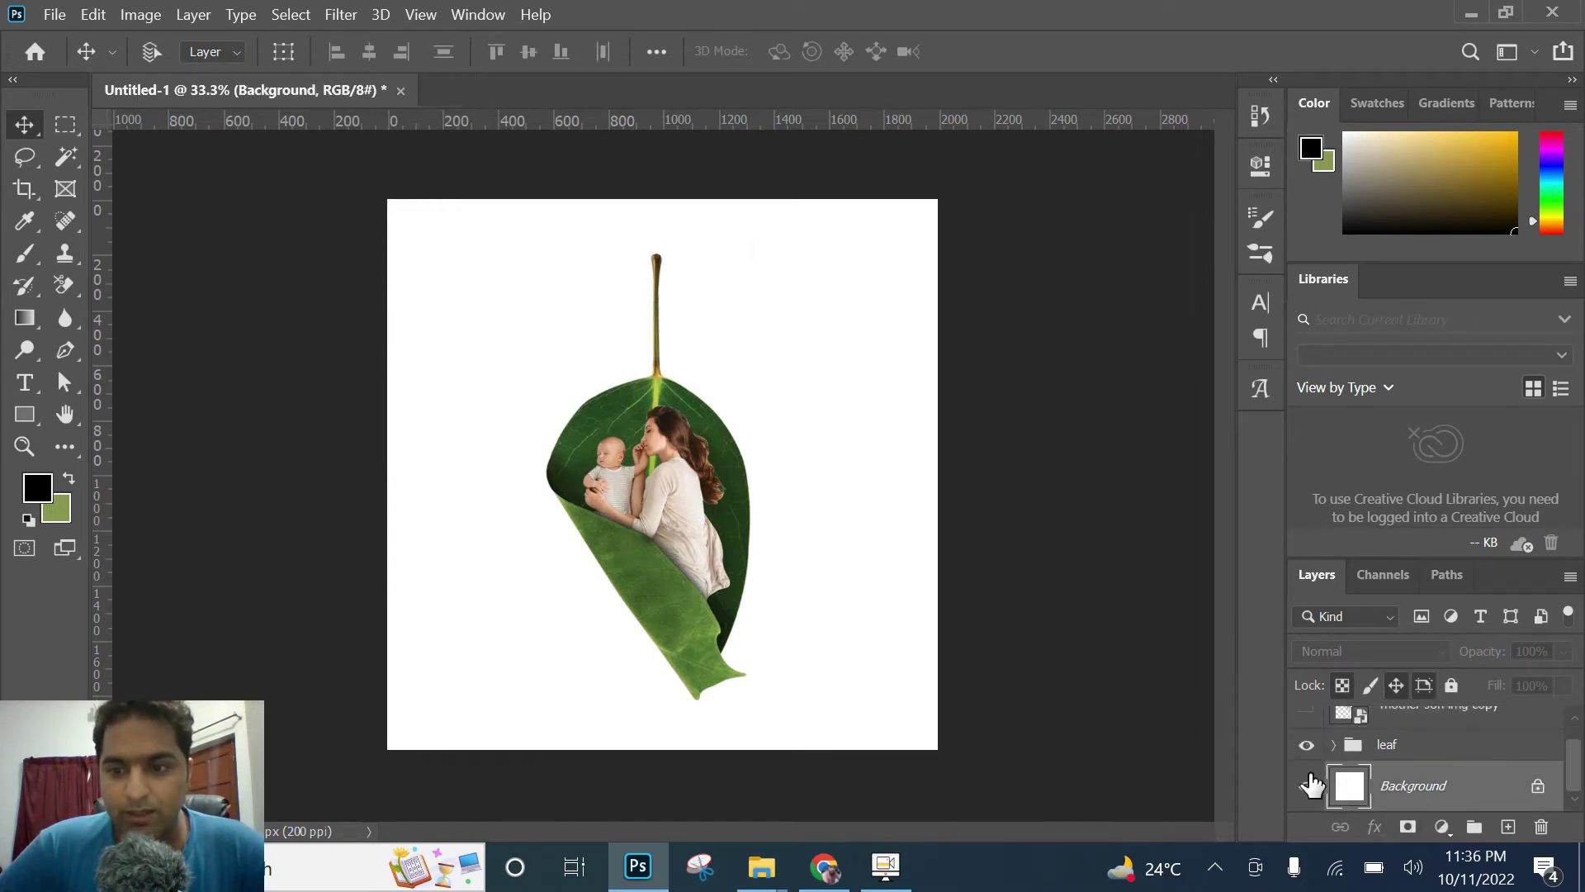
Step: Cover the white background with an olive green (879d4f) Solid Color fill layer
click(1443, 828)
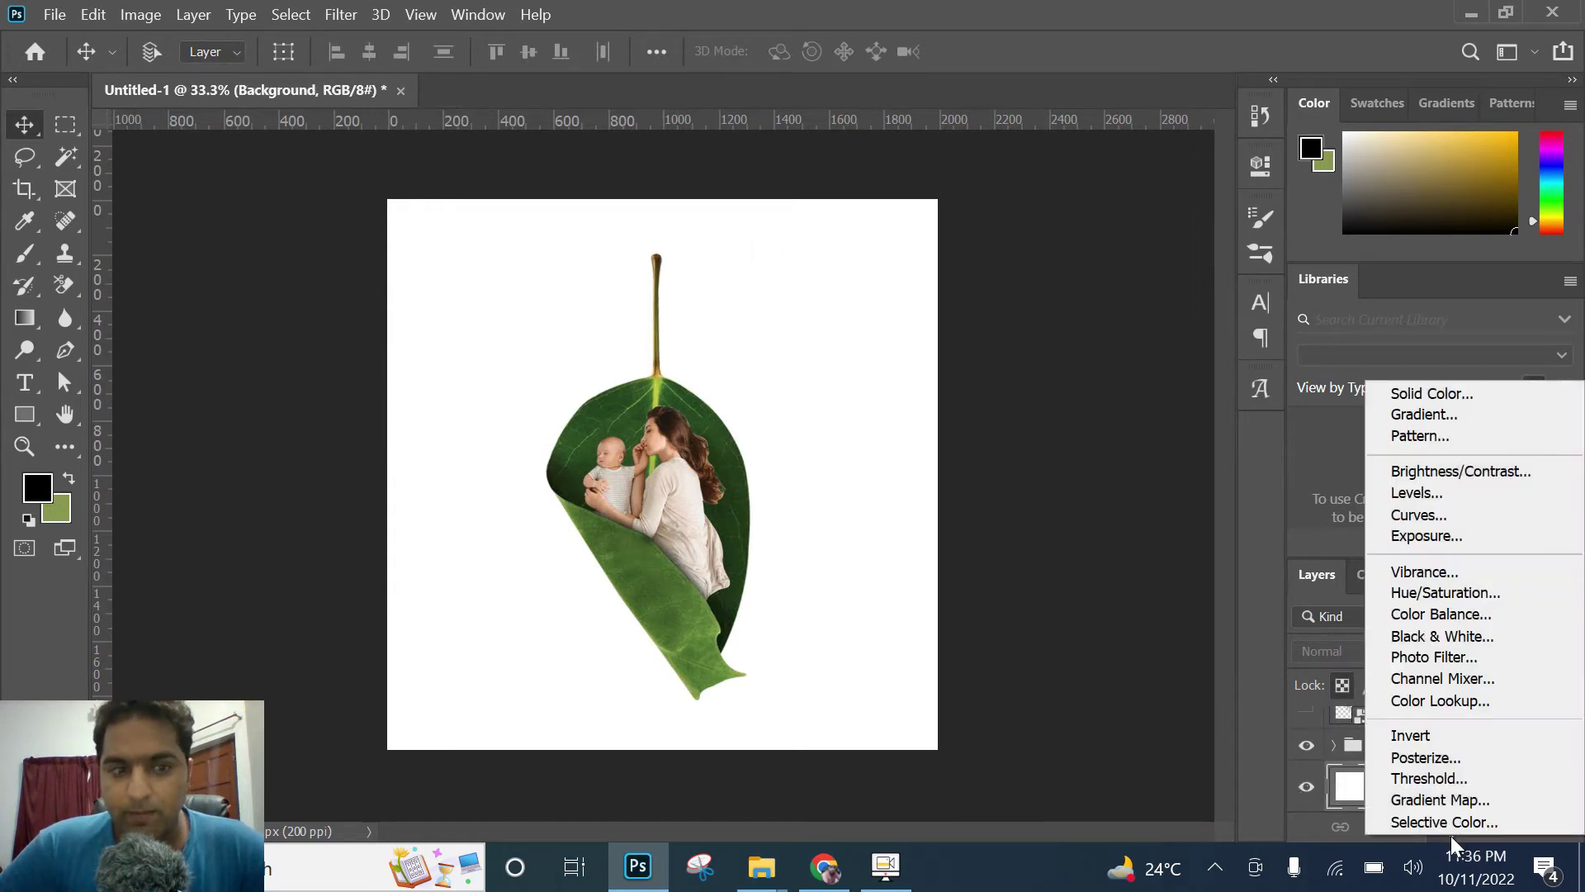
click(1454, 394)
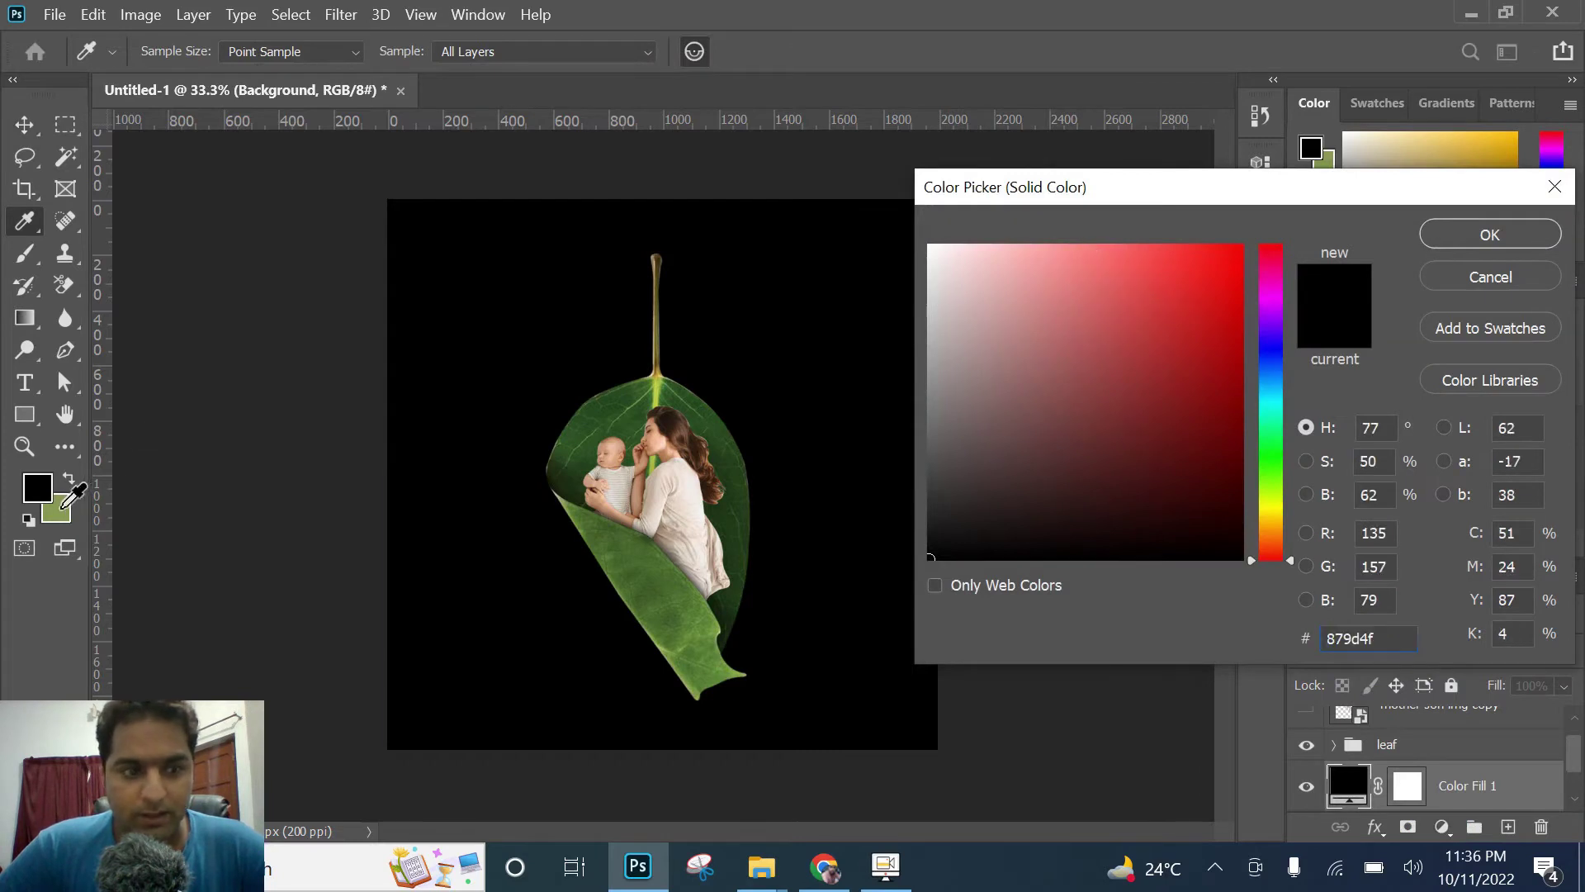
click(1483, 241)
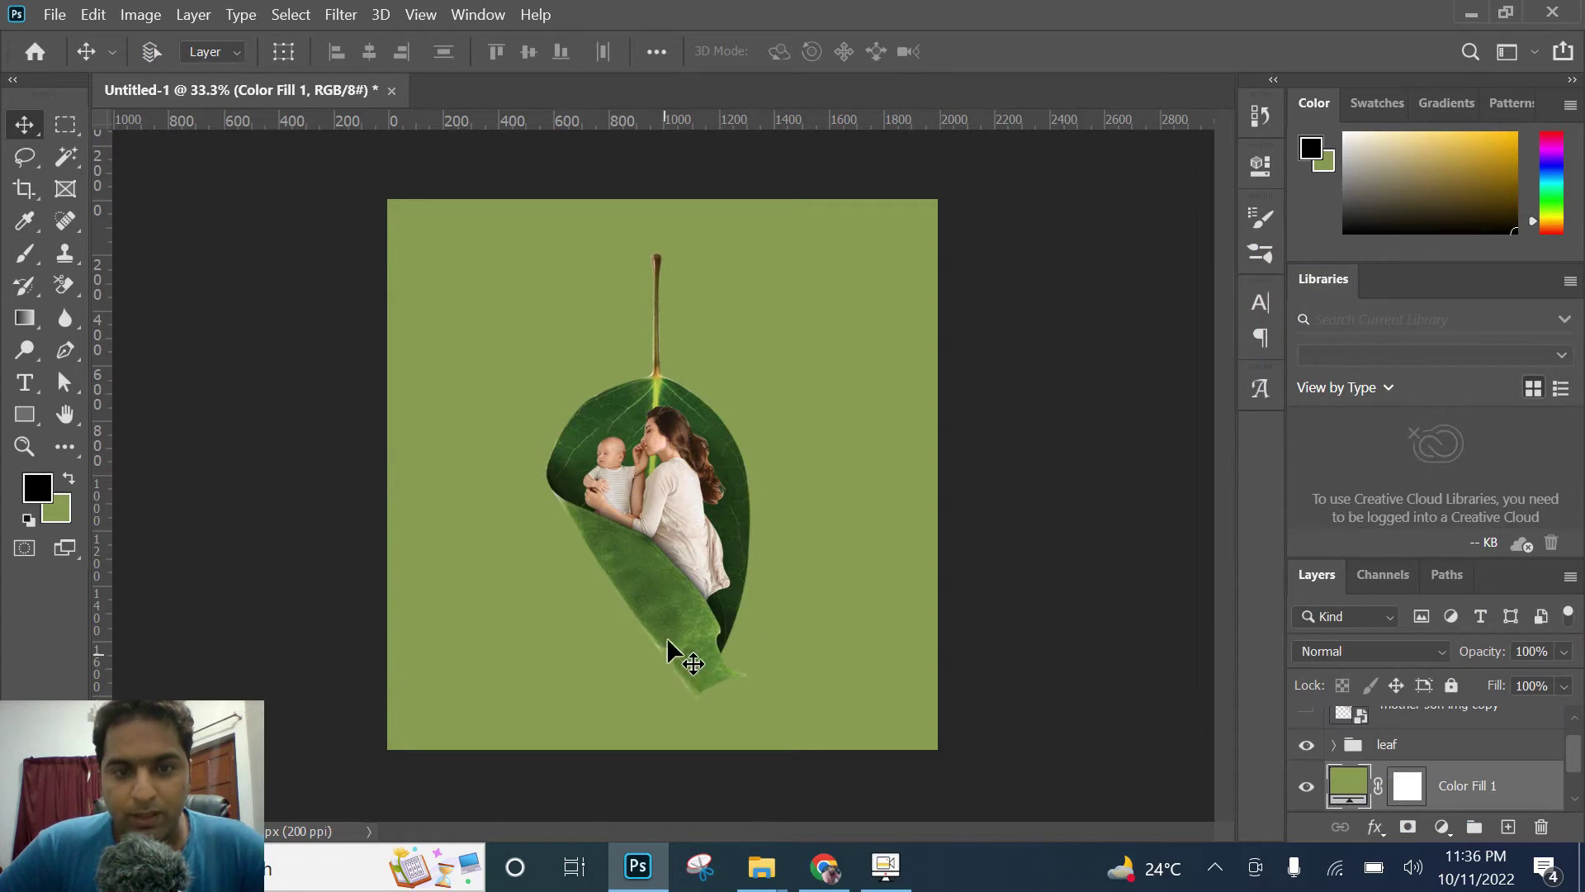
Step: Add an empty Layer 2 in the leaf group, beneath the leaf in png layer
click(1334, 744)
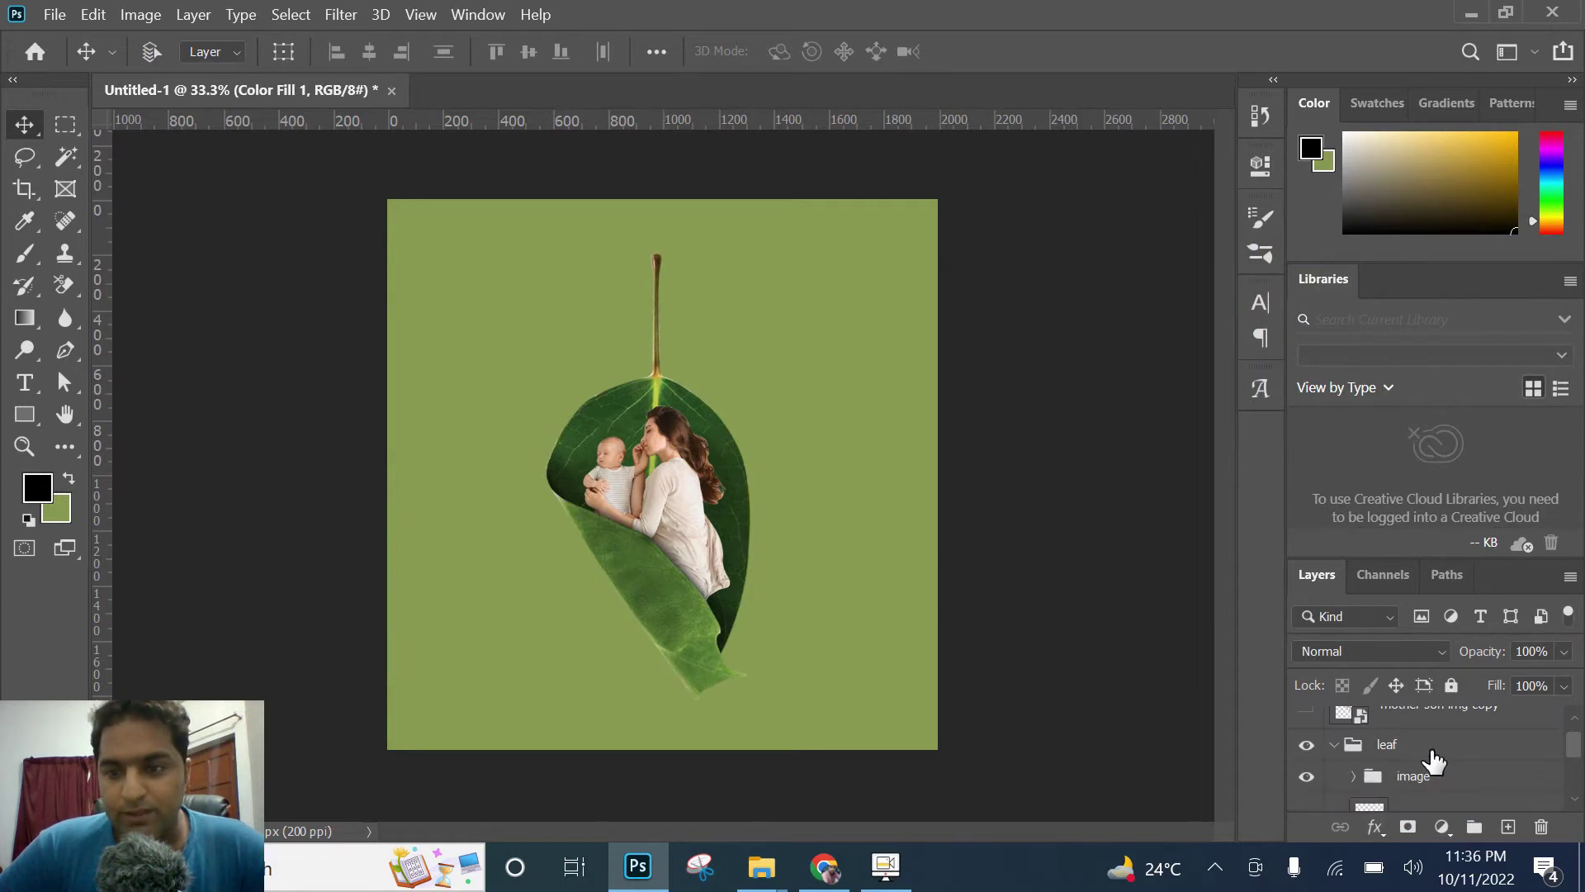
scroll(1434, 761, down, 2)
scroll(1437, 764, up, 1)
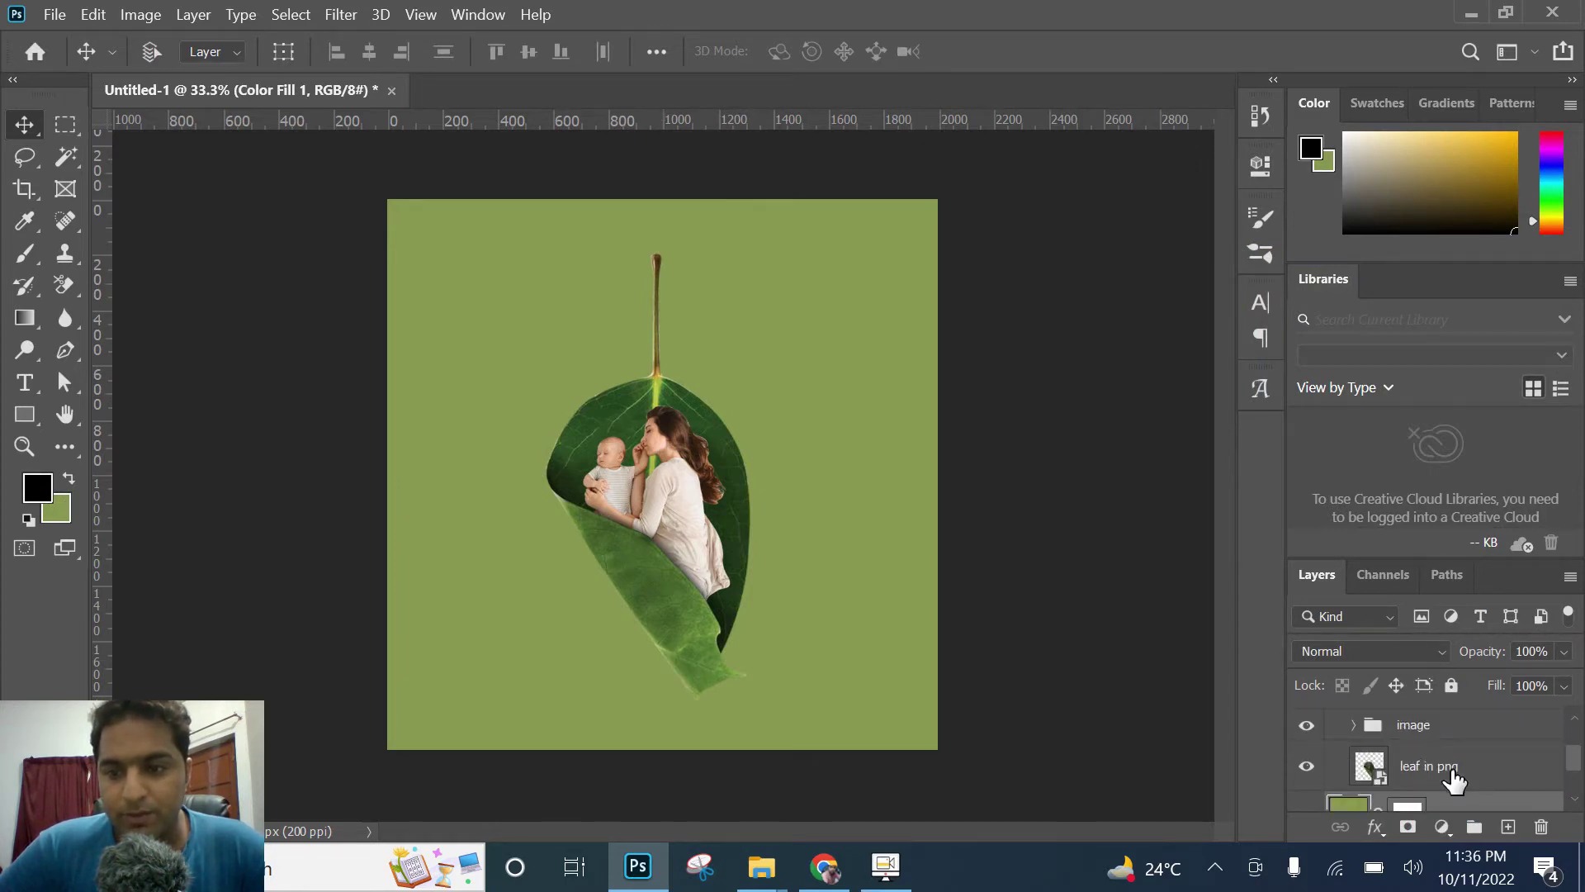
click(1451, 776)
click(1507, 826)
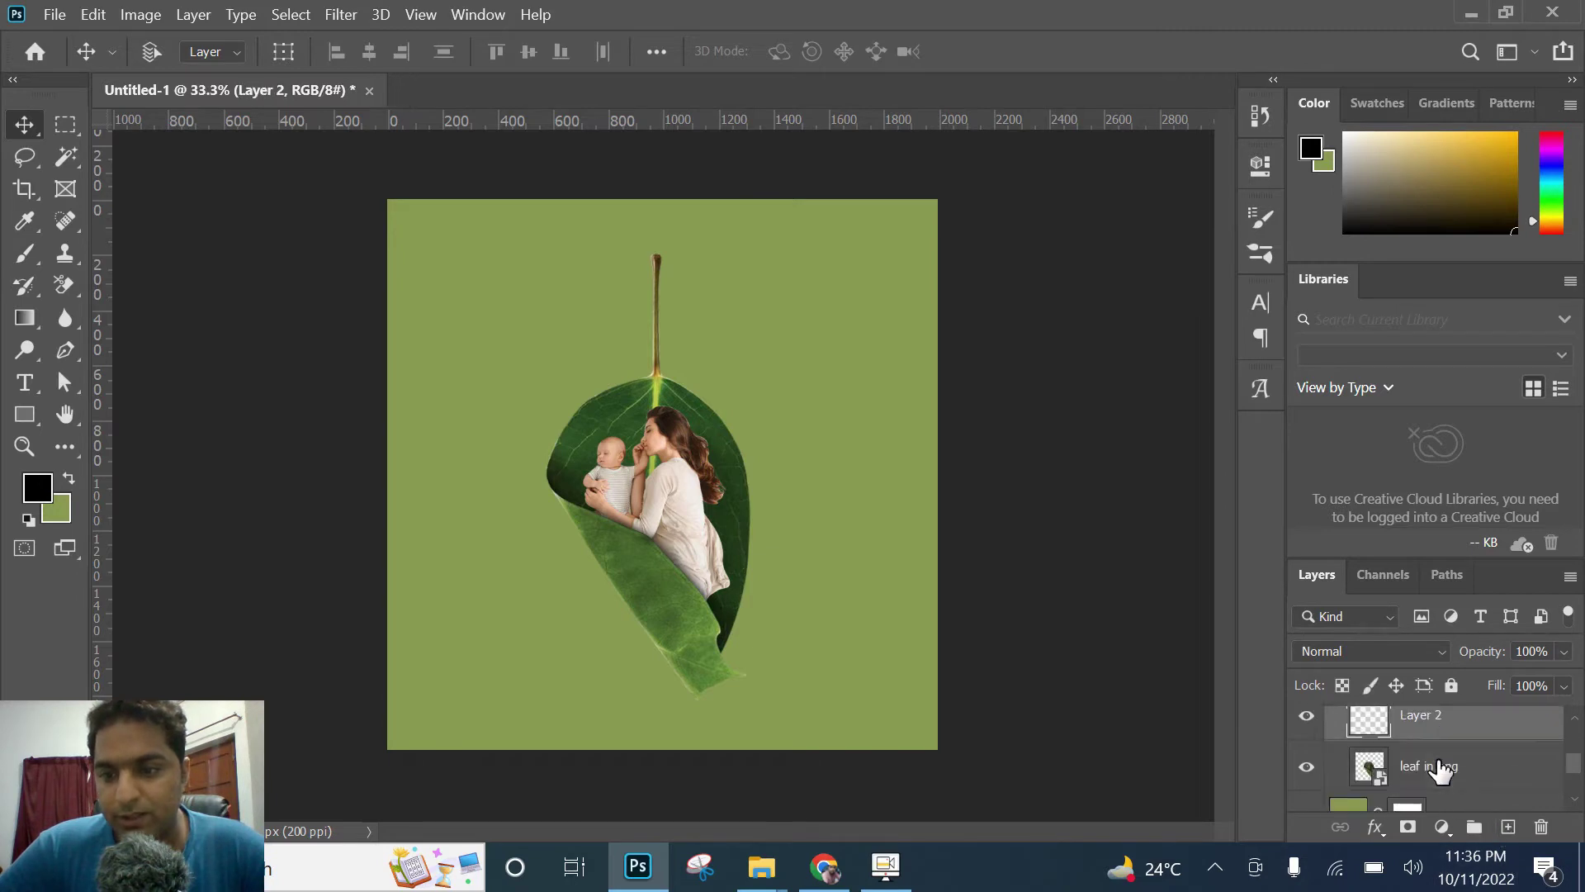
drag(1437, 770, 1454, 733)
Step: Select Layer 2 and zoom in on the leaf
scroll(1453, 751, down, 1)
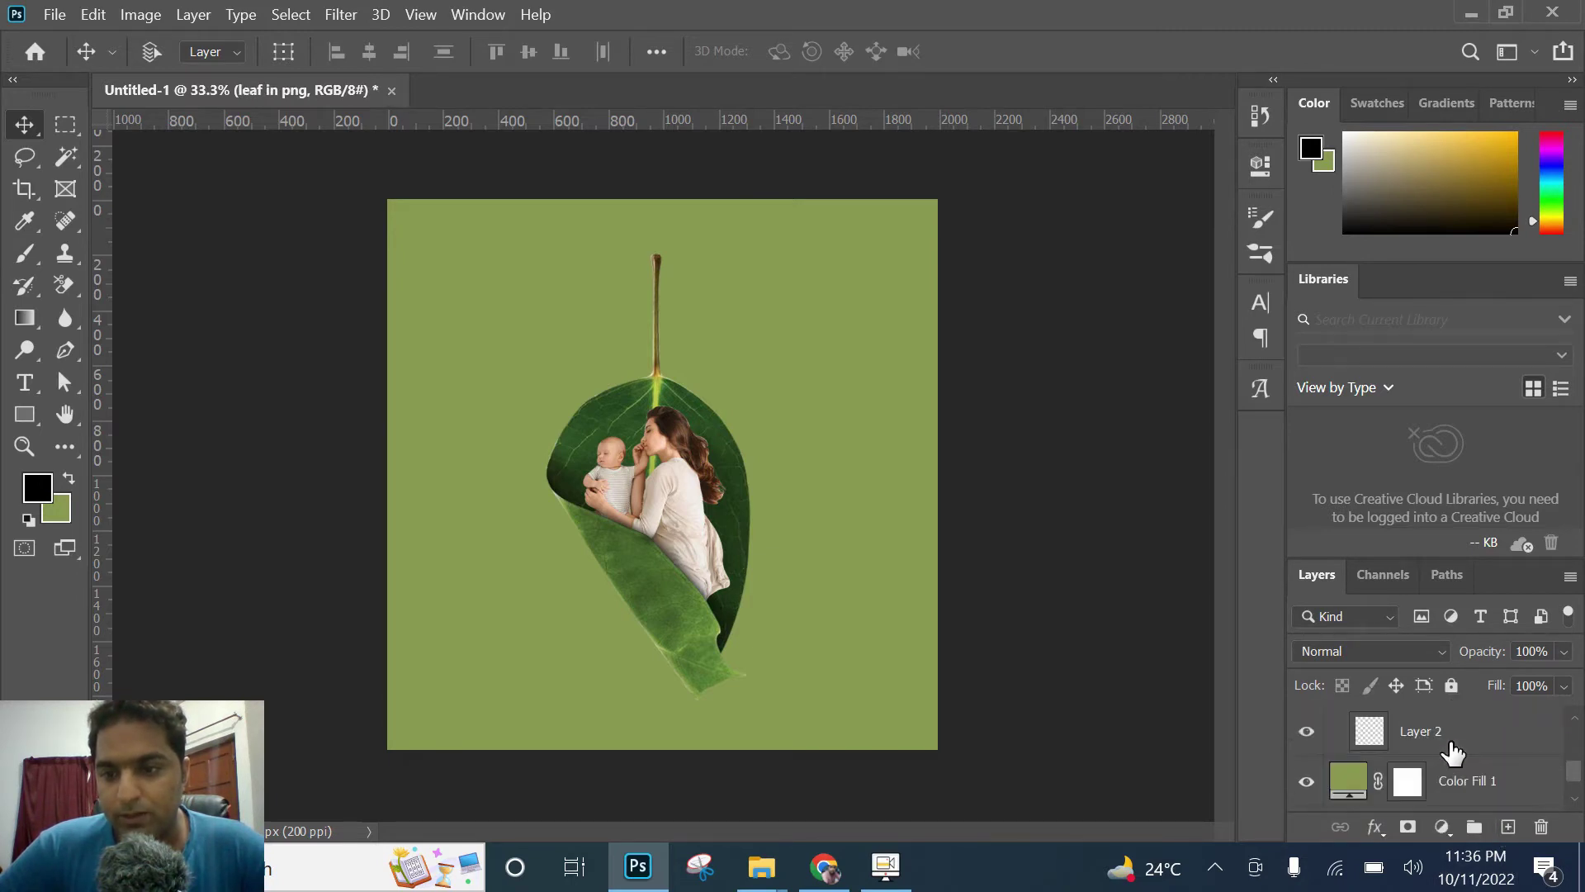
click(1445, 743)
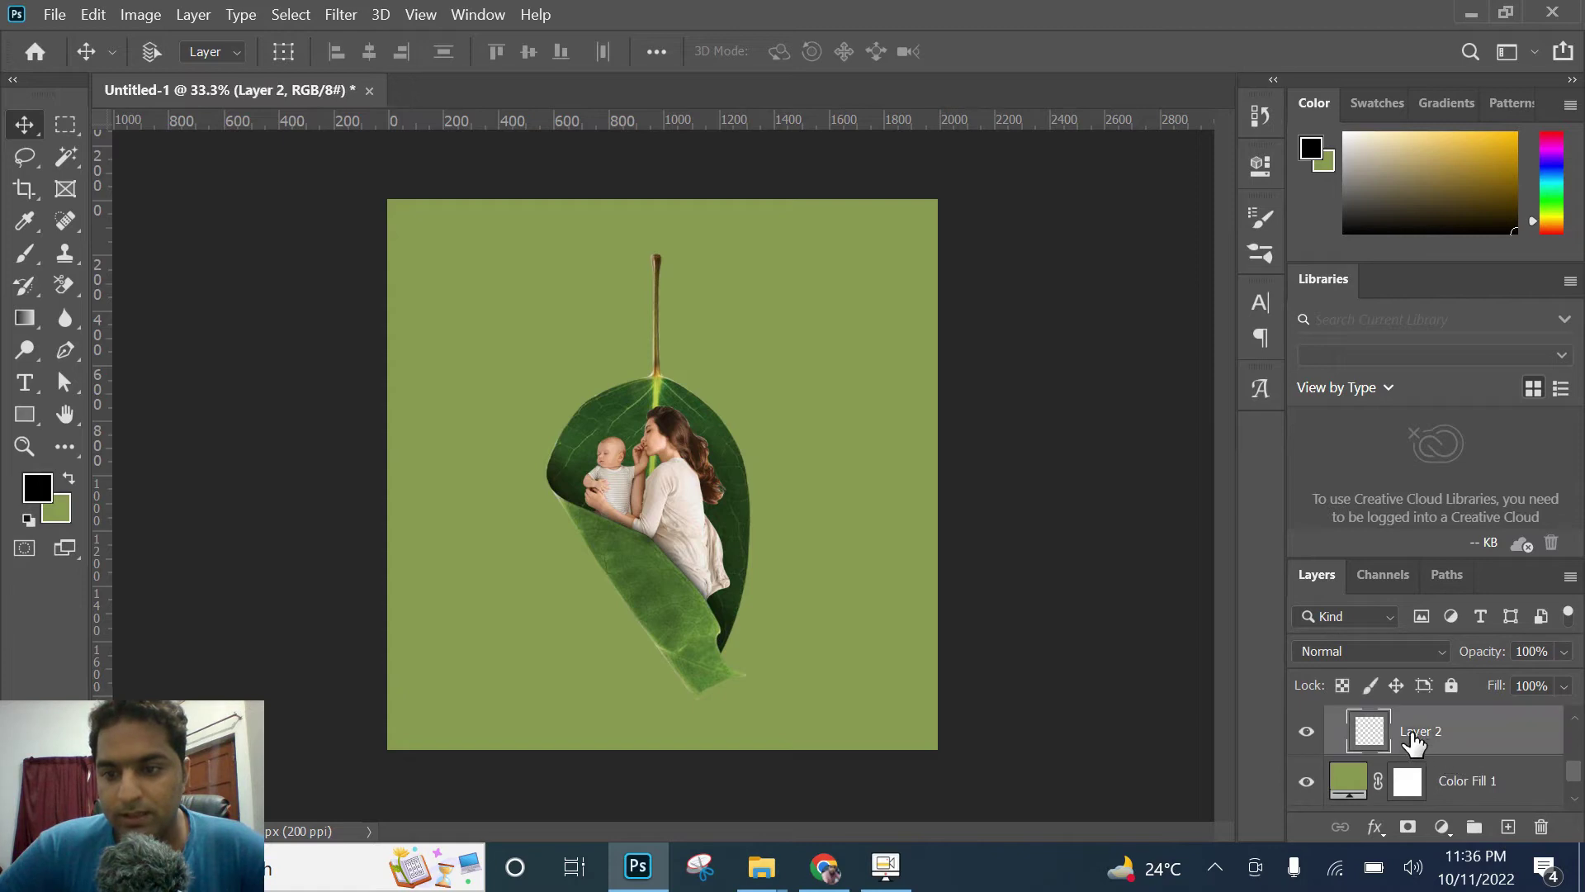
key(z)
click(660, 627)
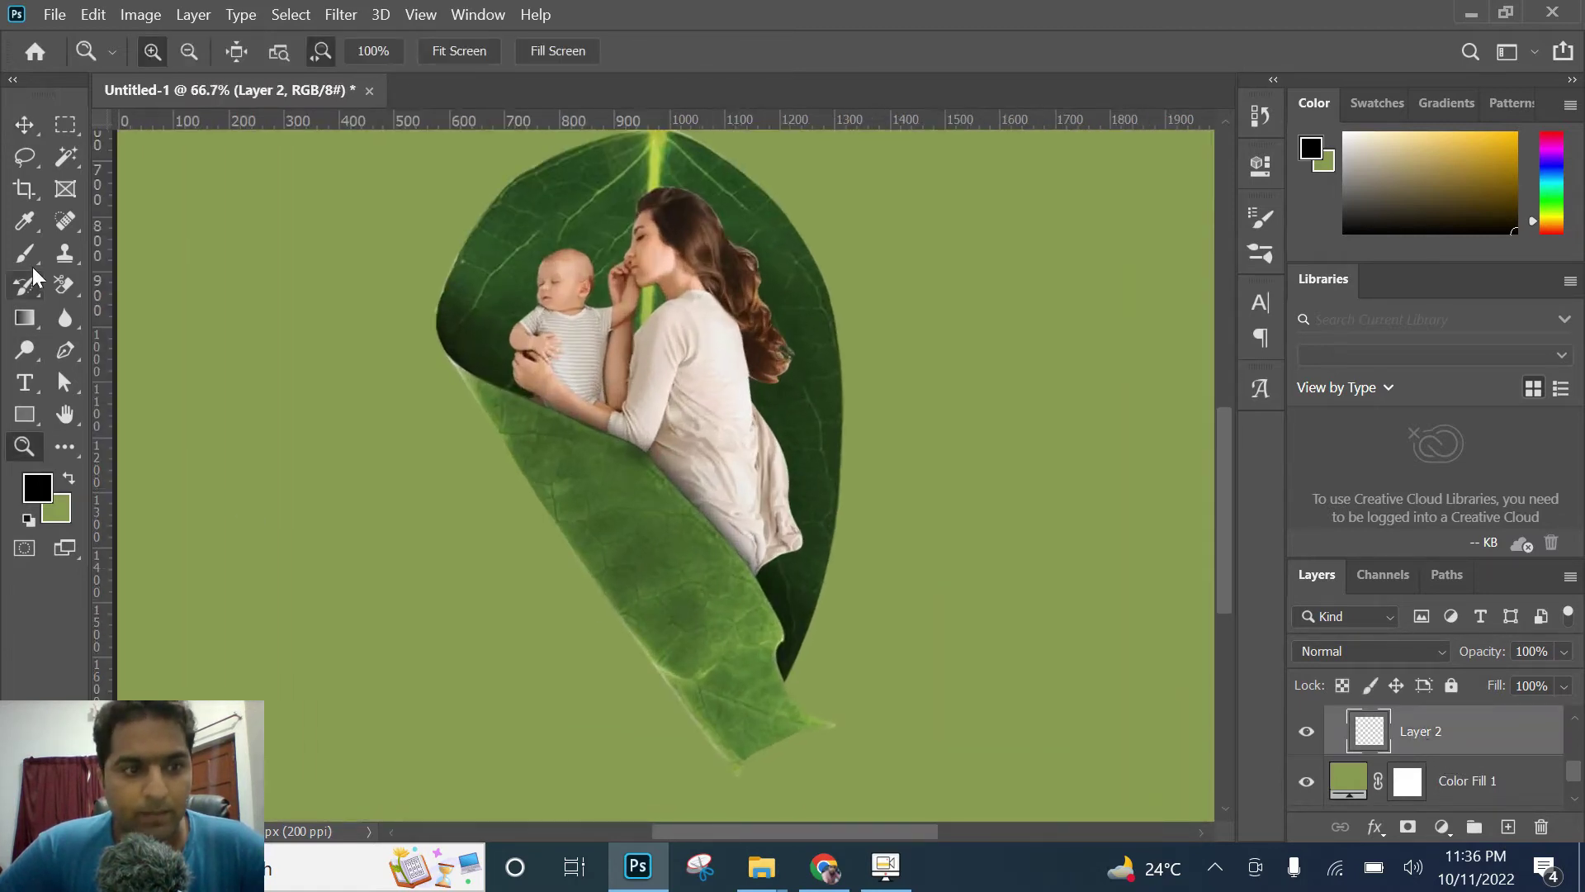
Step: Paint a soft 150 px shadow along the leaf's lower-left edge and lower that layer's opacity
click(28, 257)
click(170, 46)
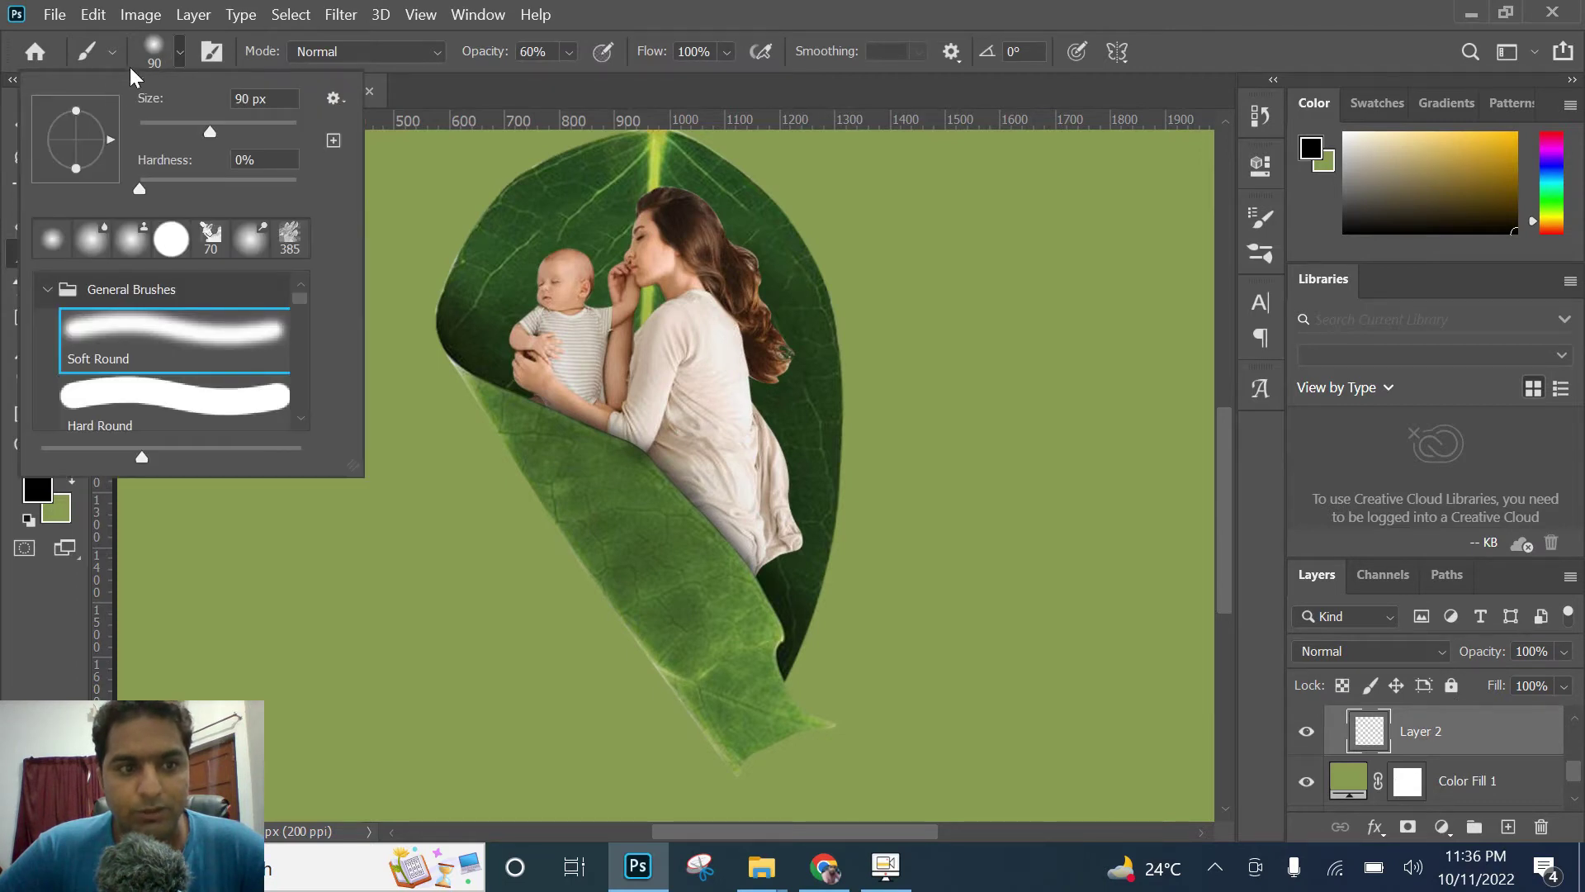
click(156, 48)
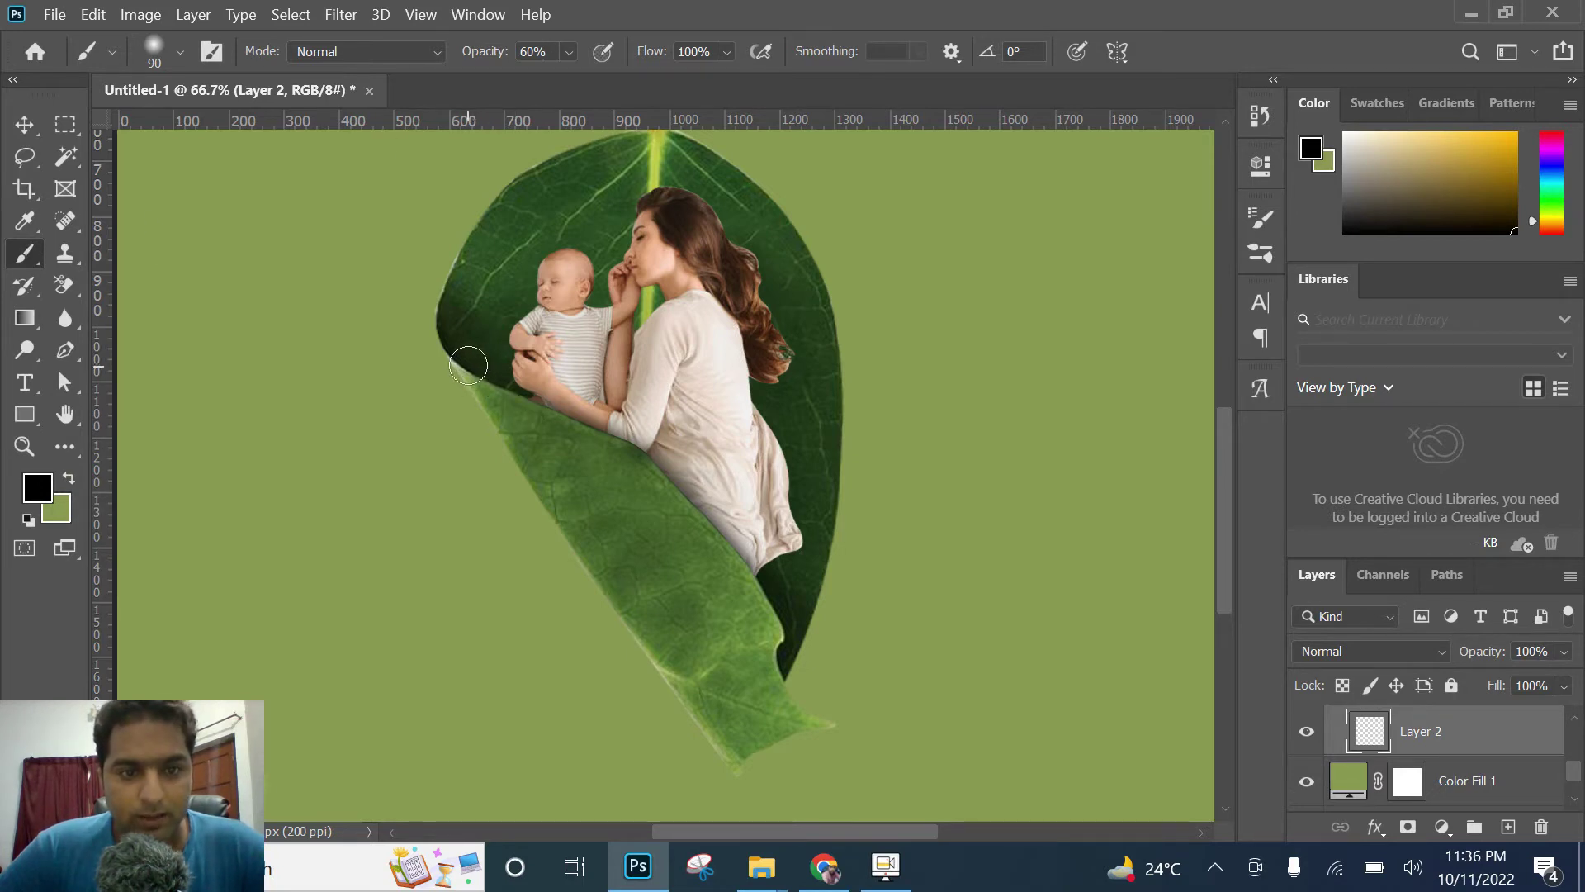
key(bracketright)
key(bracketright)
key(bracketright)
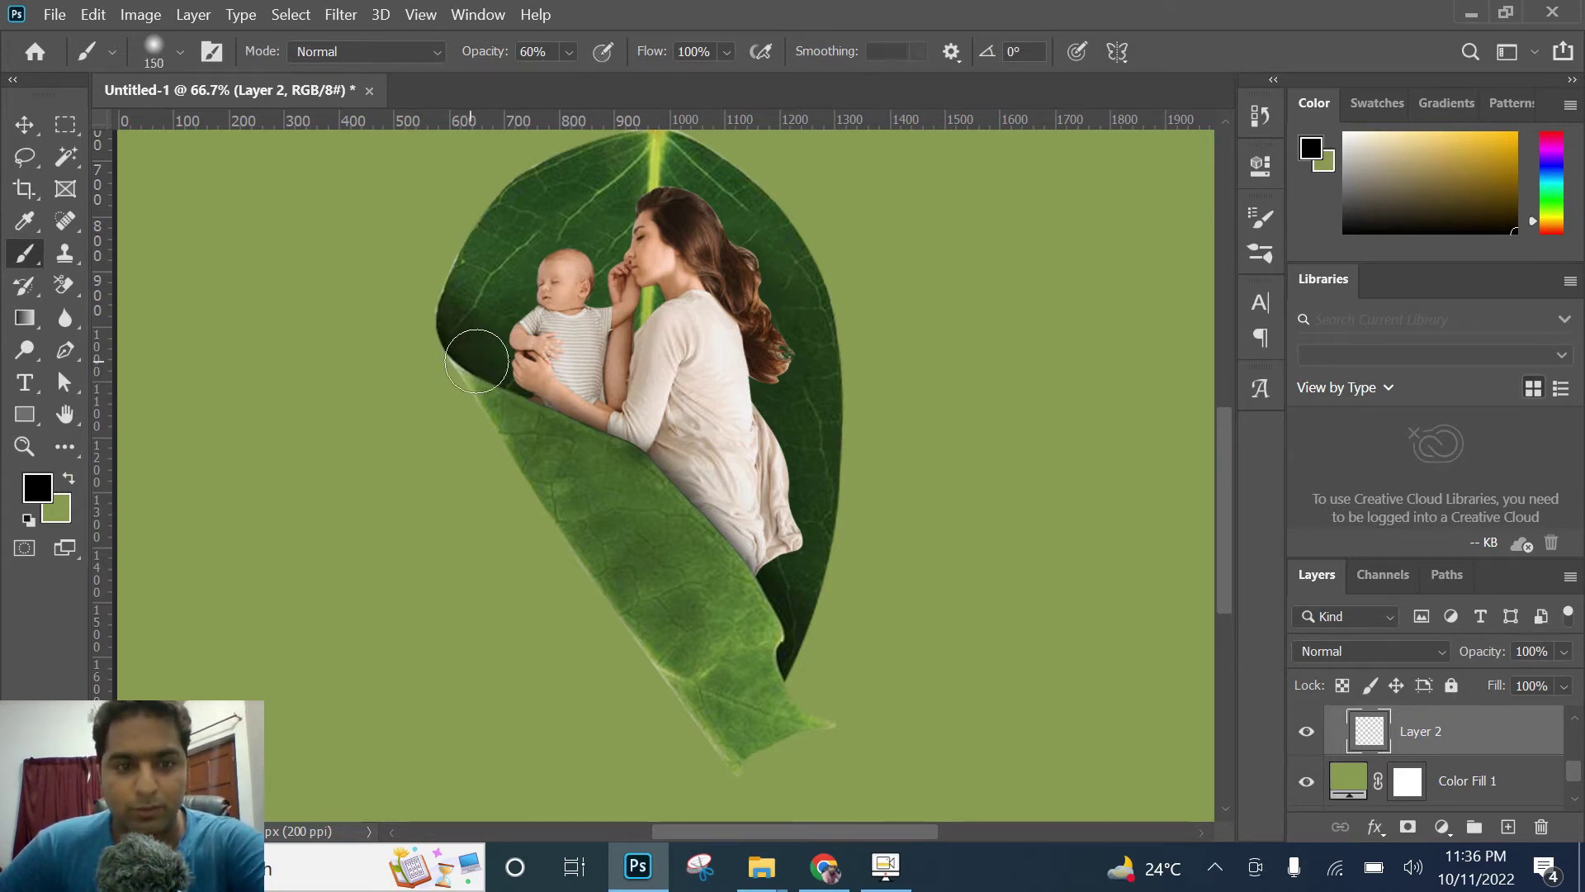
drag(476, 360, 725, 747)
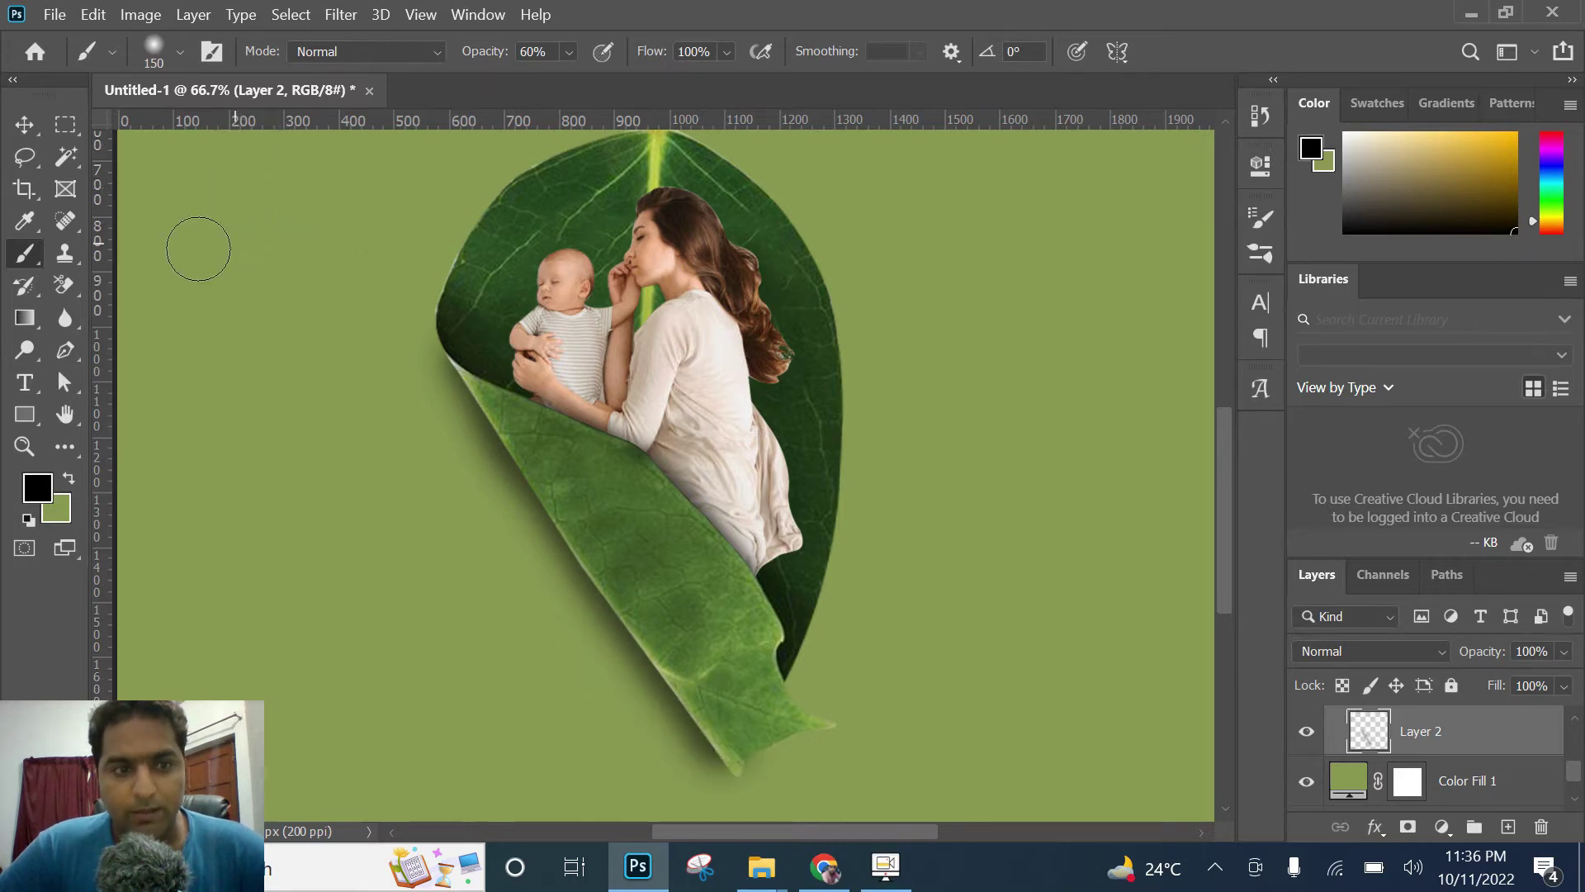
click(25, 125)
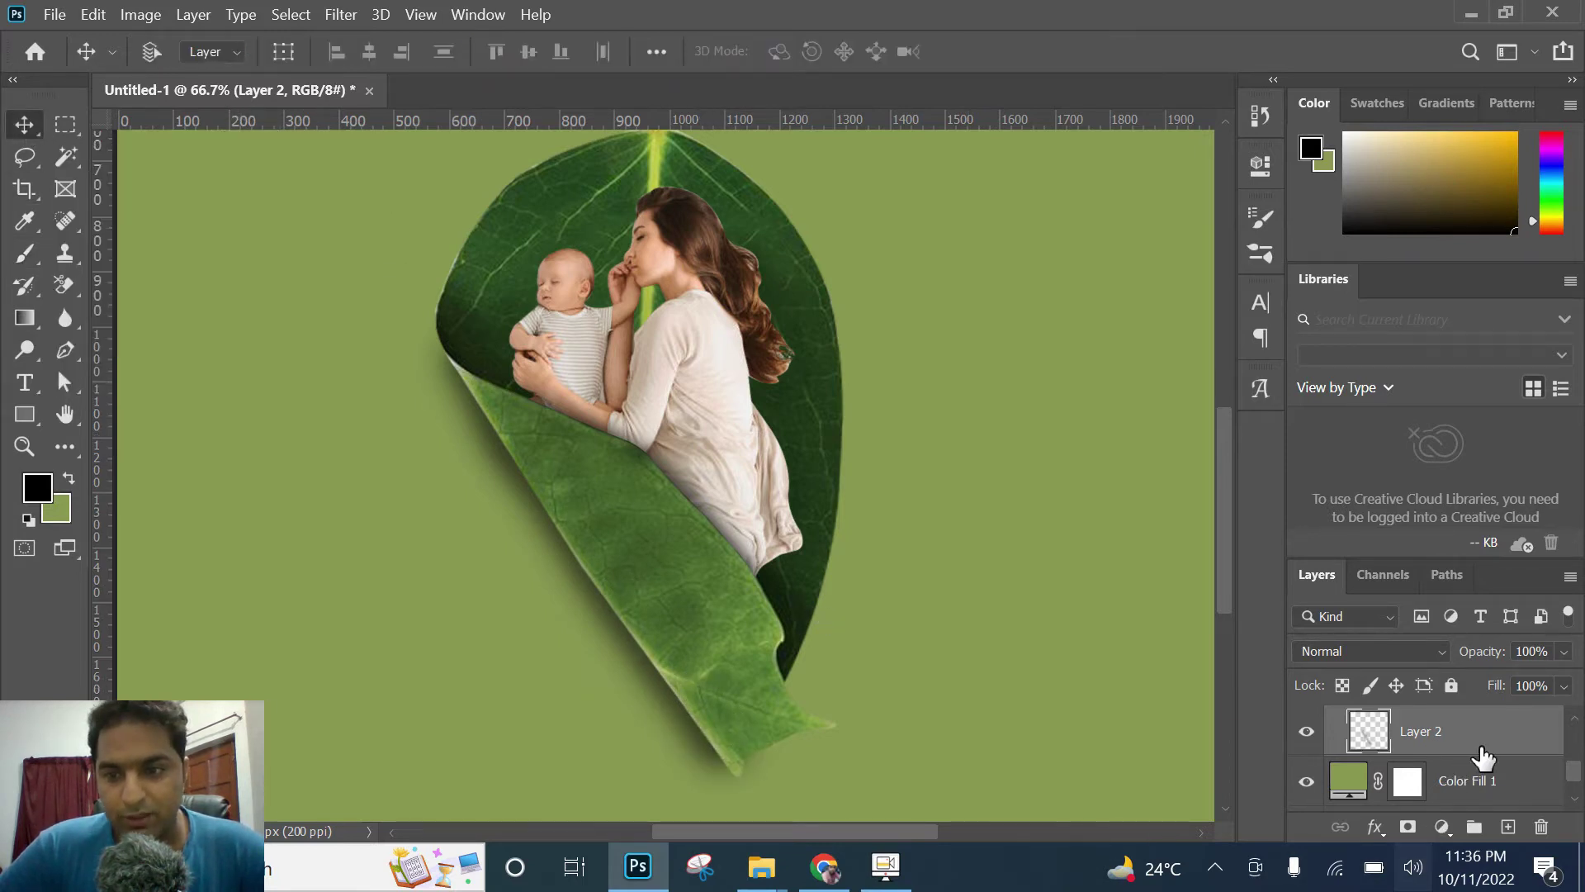
click(1564, 656)
drag(1534, 680, 1532, 680)
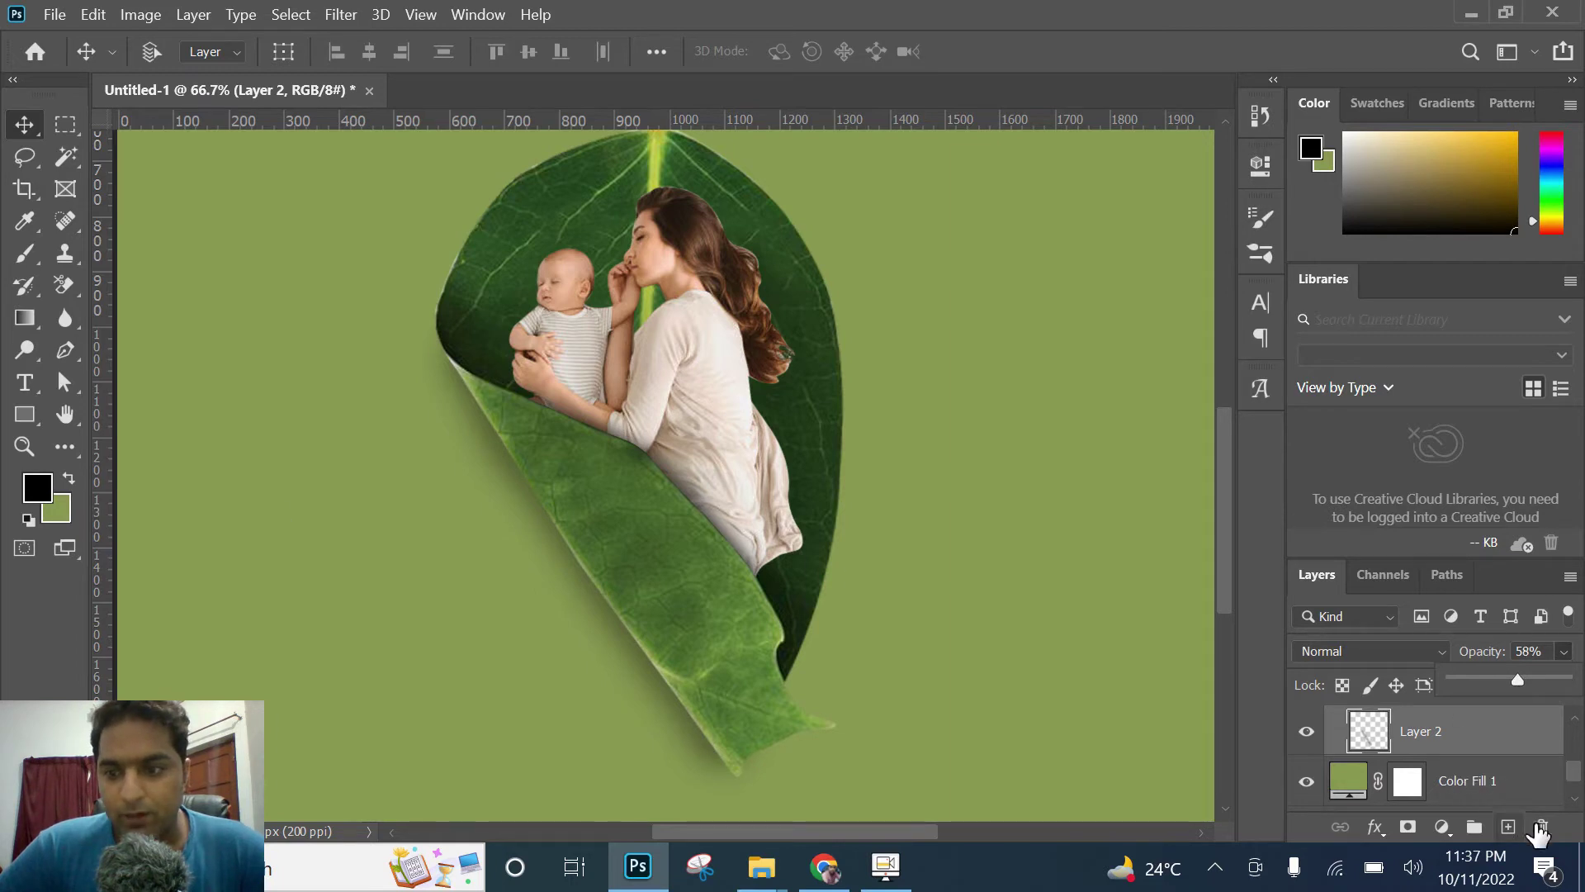
Step: Paint another soft shadow along the leaf's right edge on a new Layer 3
click(1507, 827)
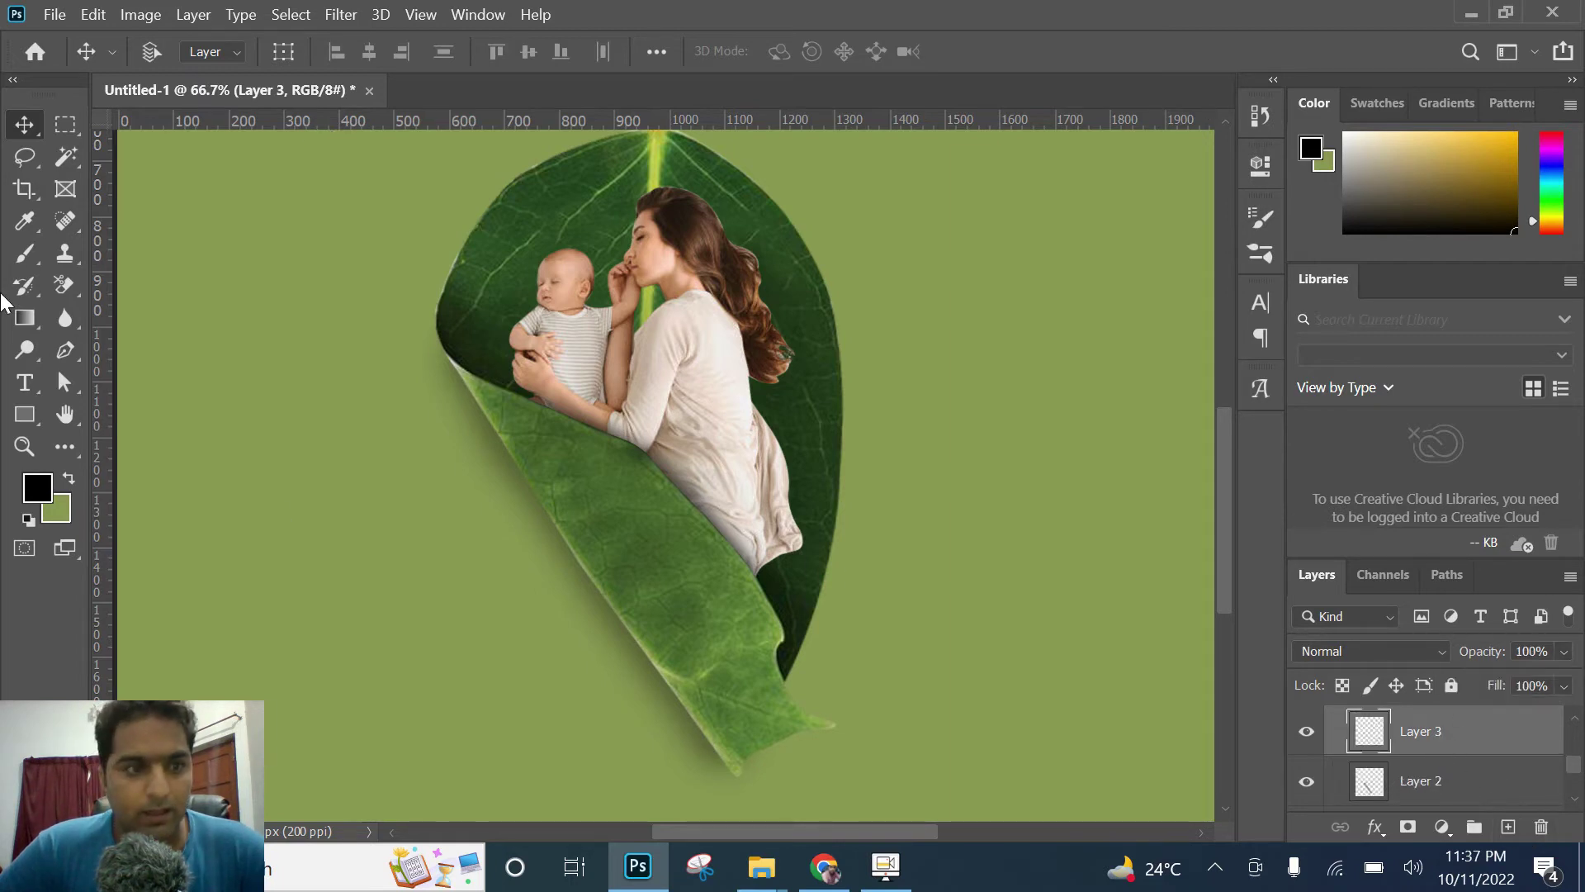
click(24, 252)
scroll(672, 220, up, 1)
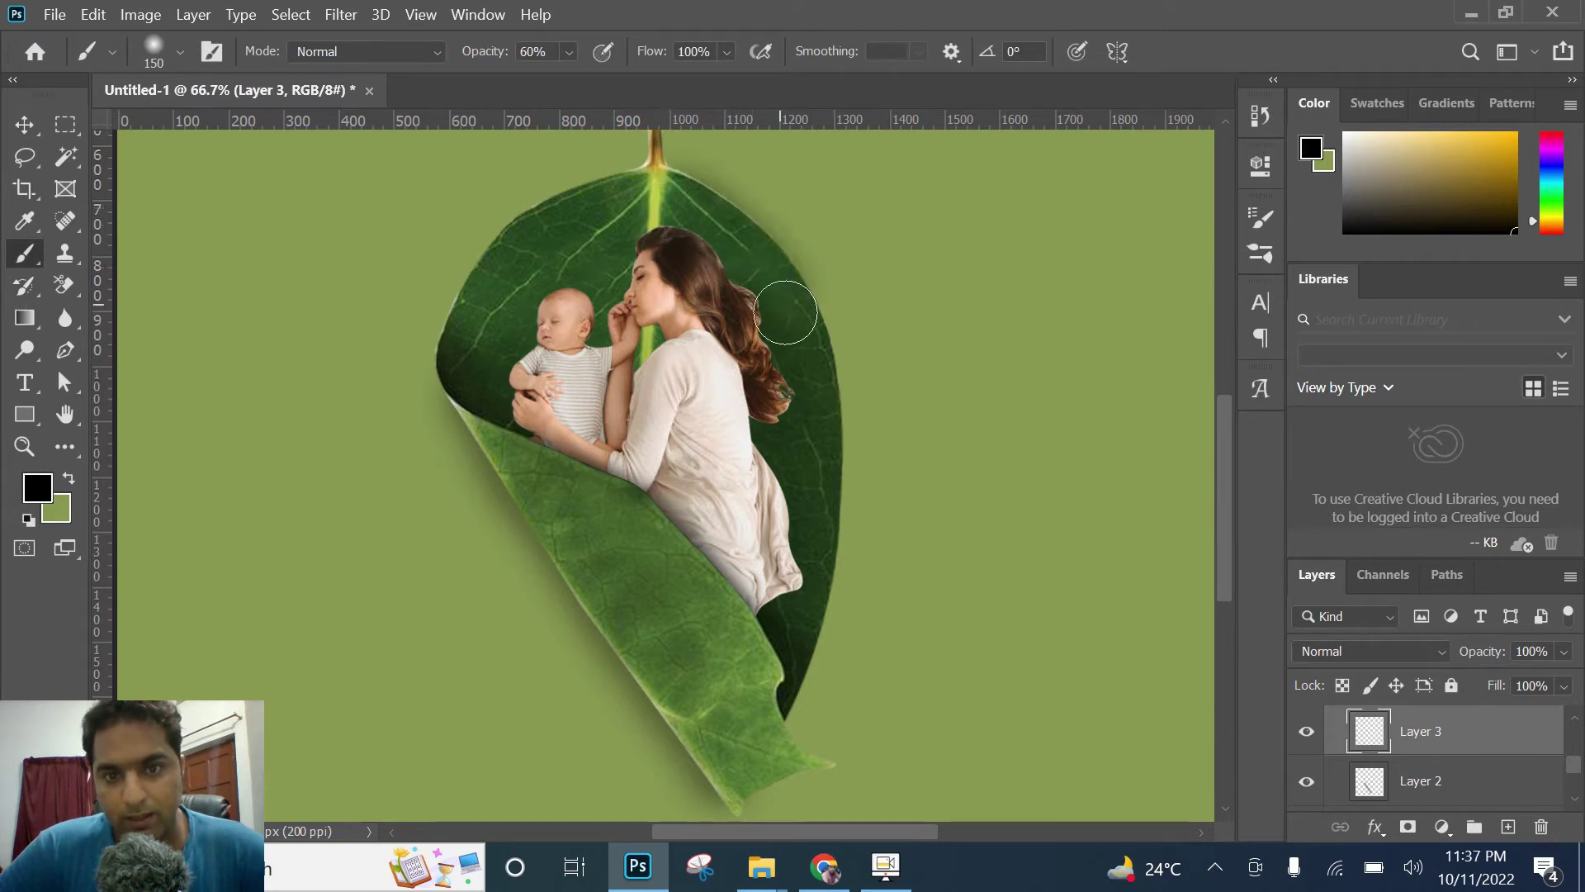
mouse_move(785, 313)
mouse_down()
mouse_move(815, 478)
mouse_move(796, 578)
mouse_up()
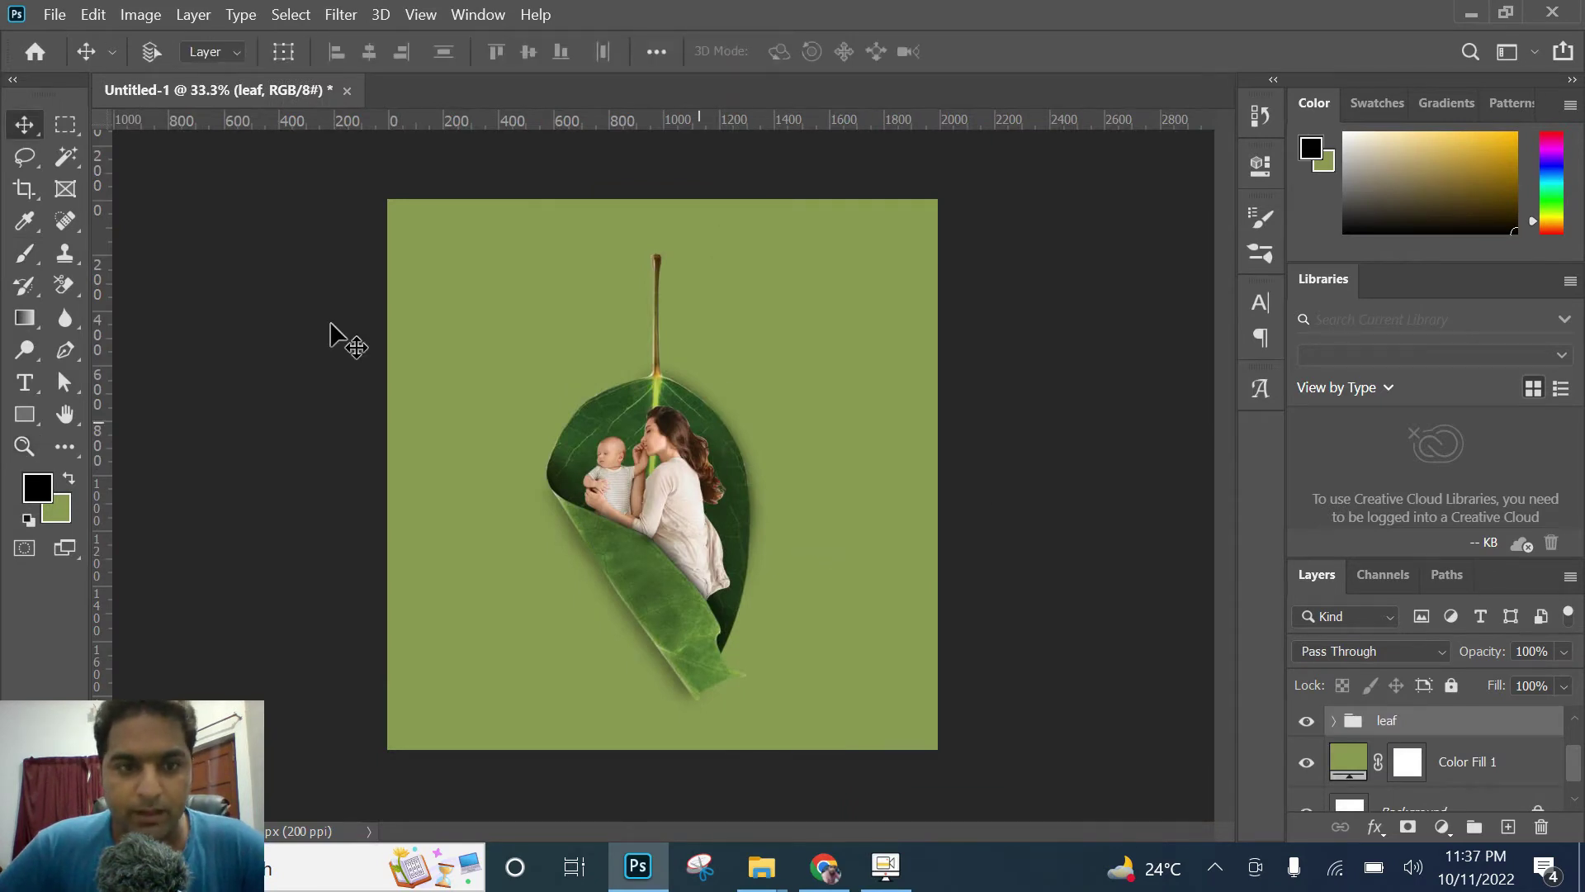
Step: Add a vertical guide near the left edge and type 'Happy' starting at it
click(24, 382)
drag(101, 245, 408, 300)
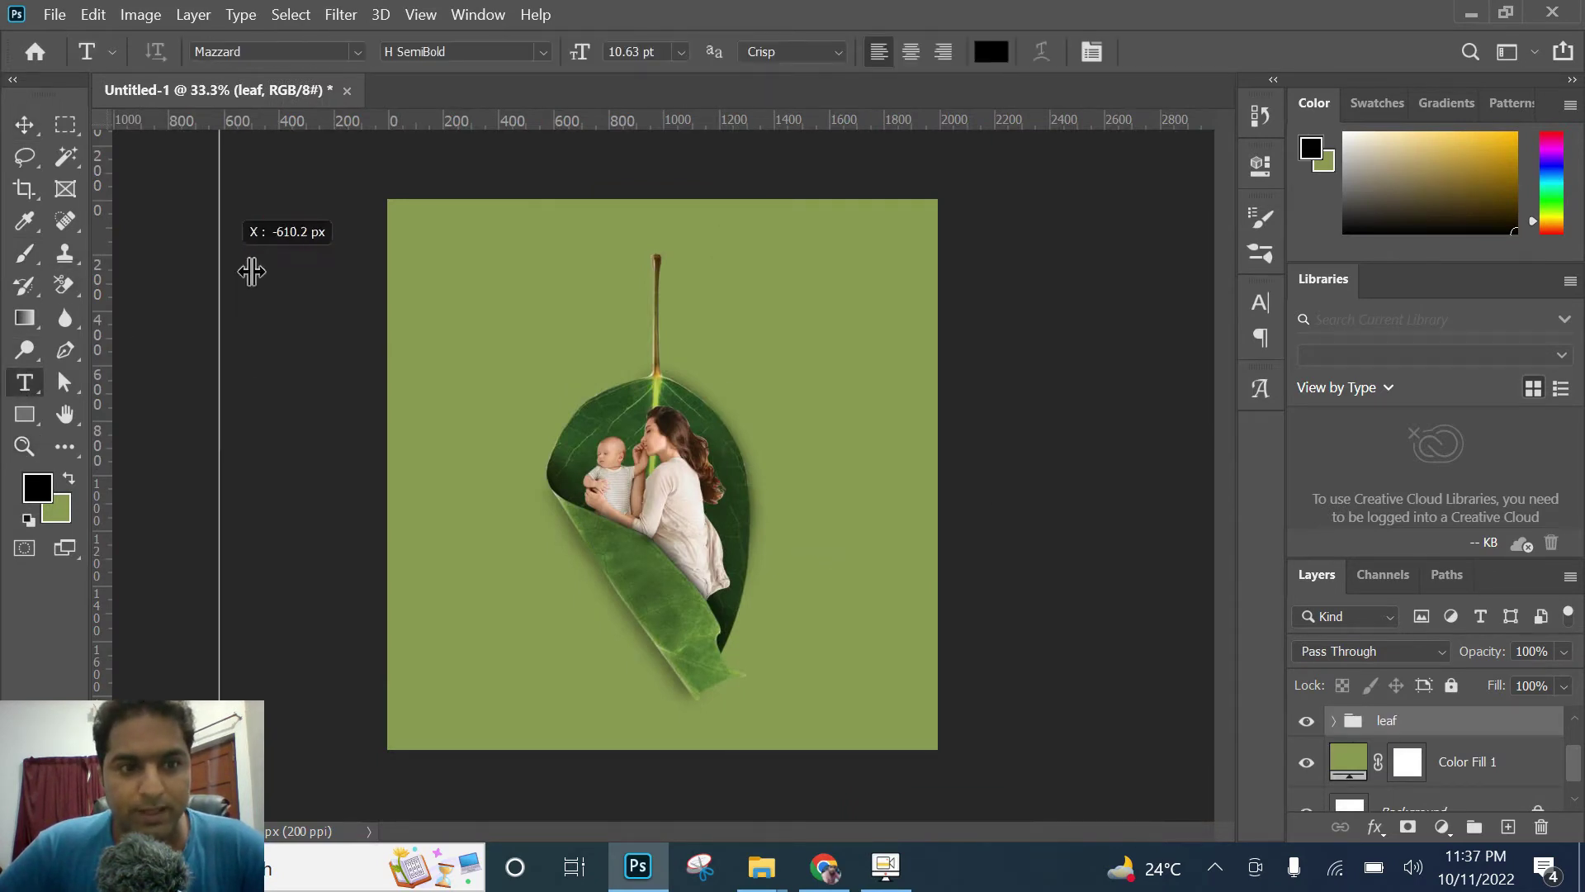
click(408, 262)
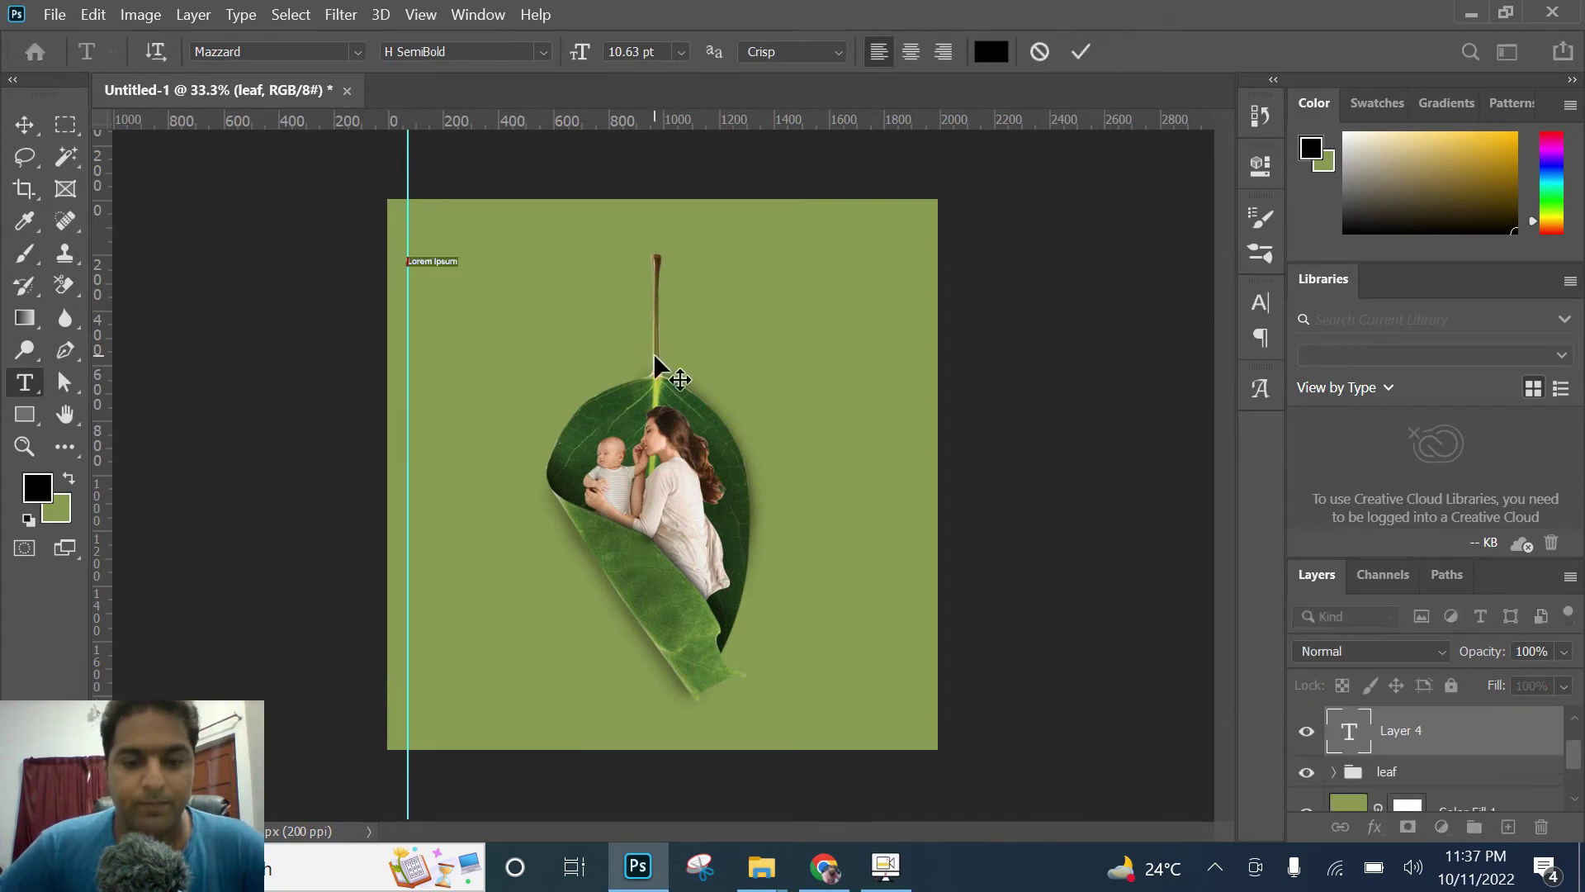
key(BackSpace)
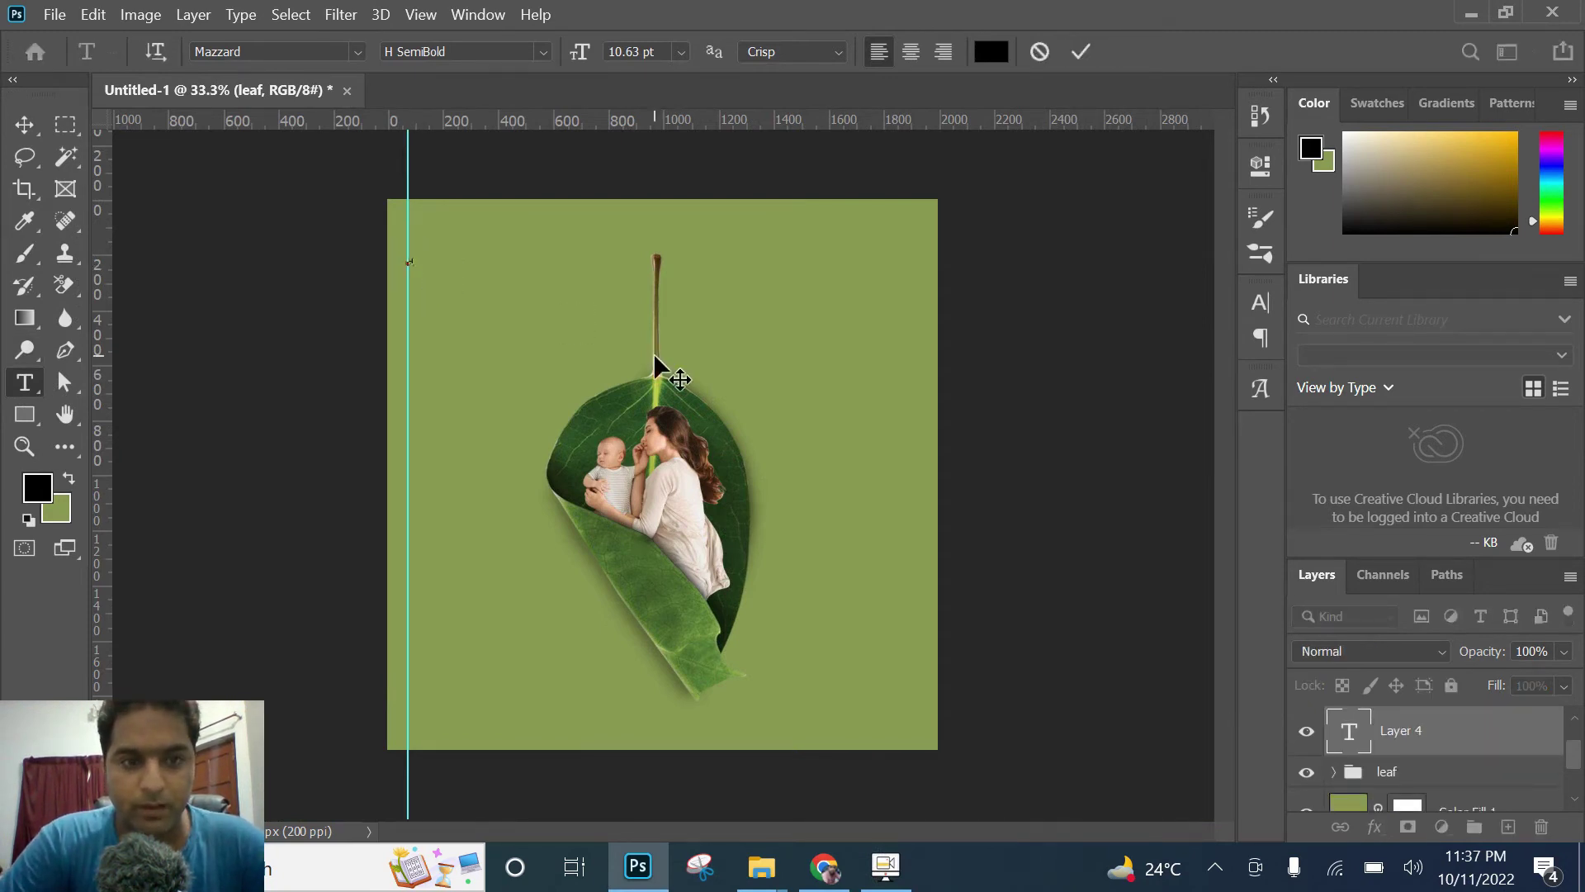
text(Happy)
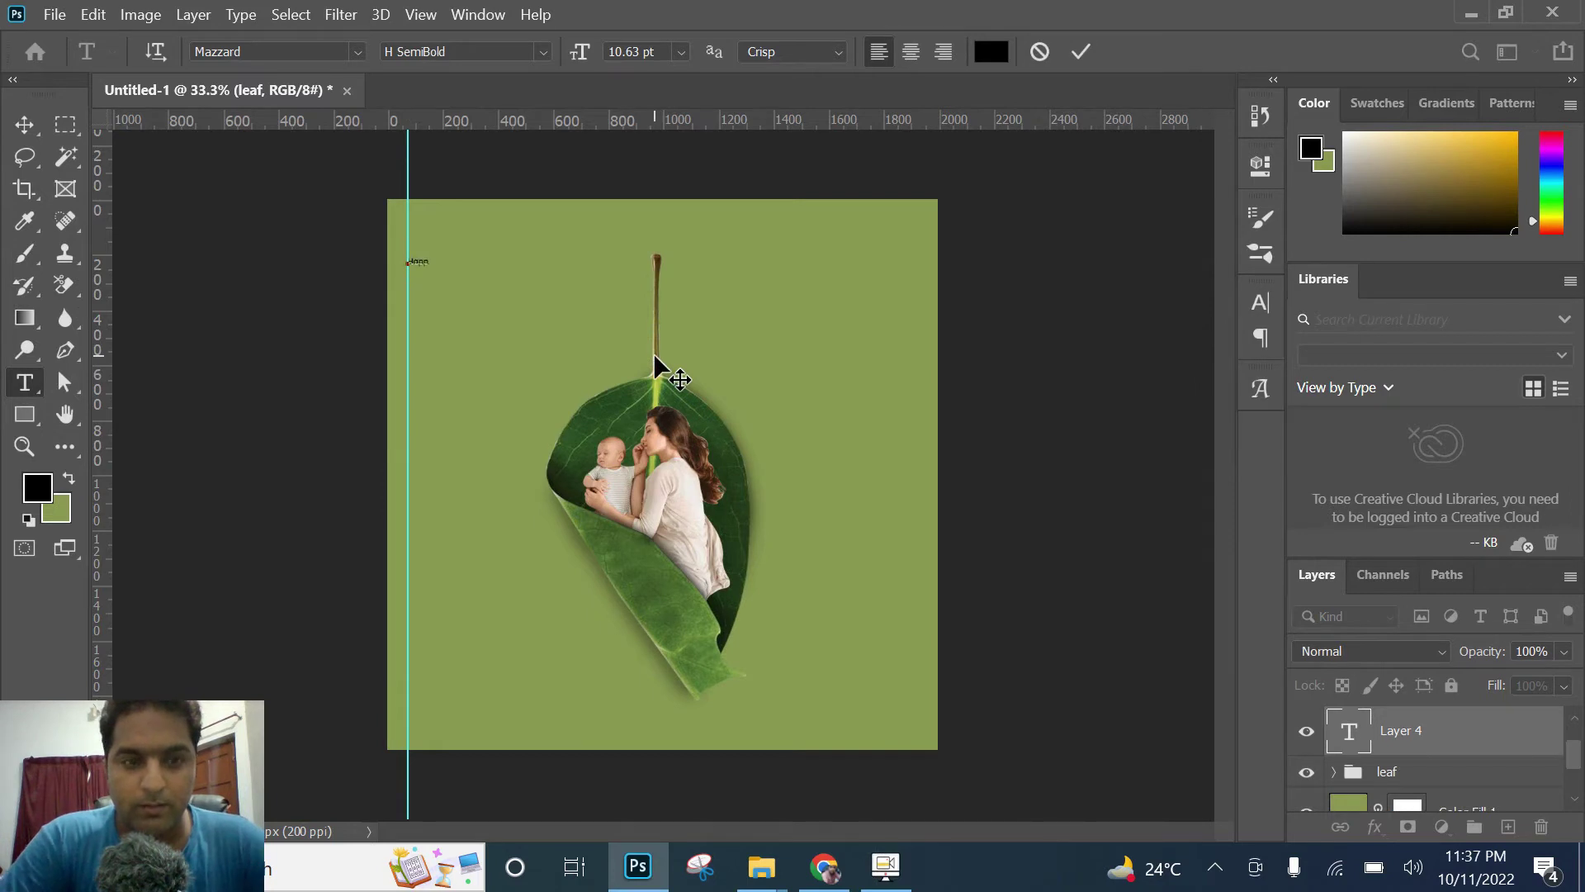
click(1082, 51)
click(23, 123)
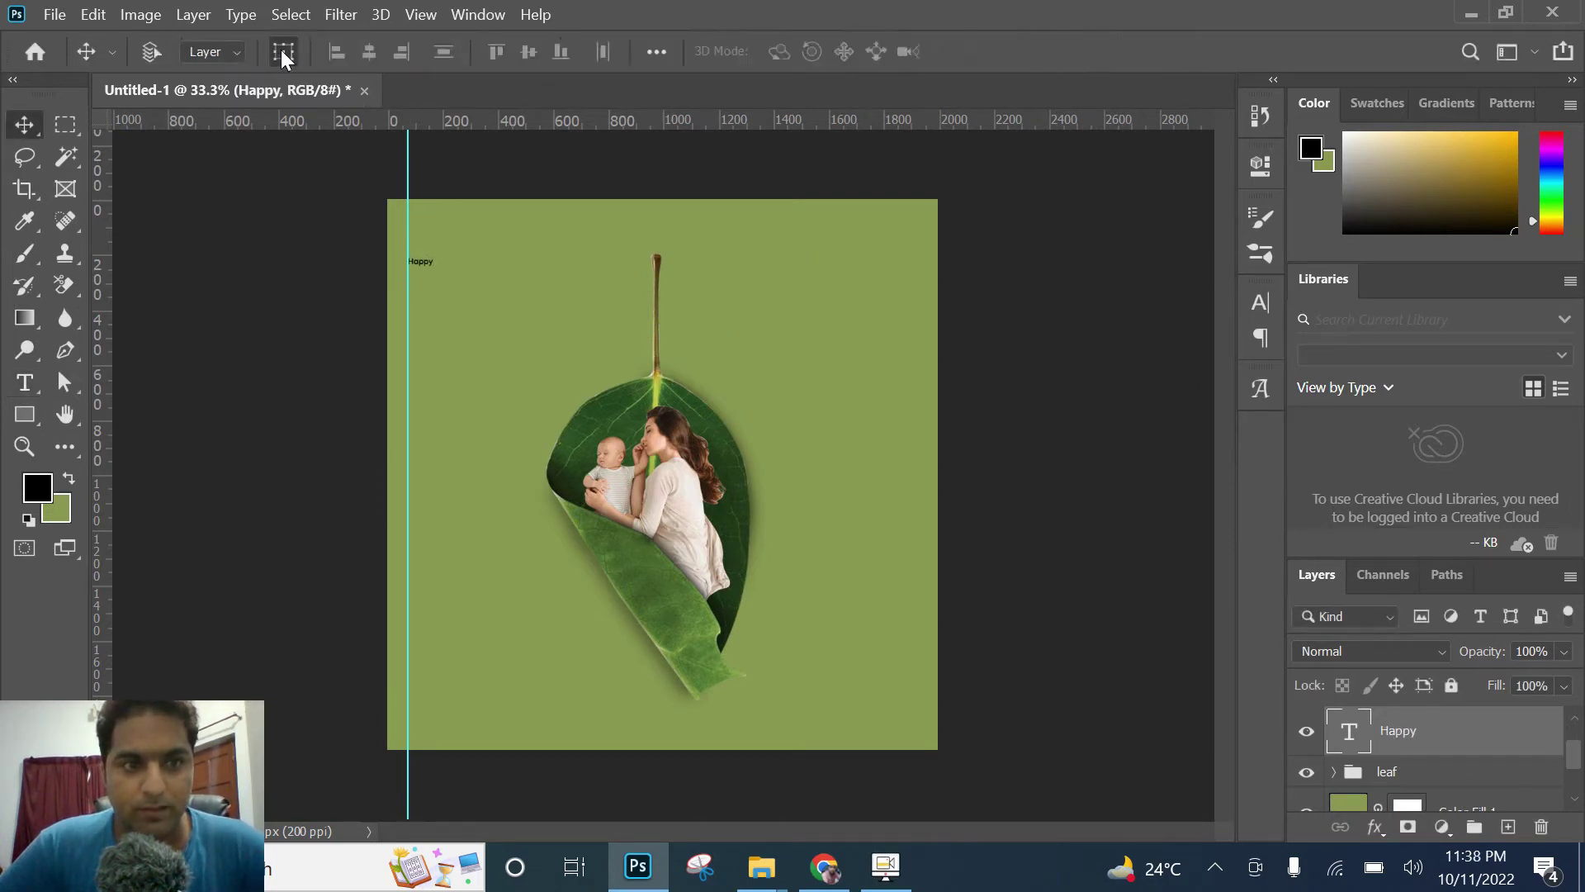
Step: Scale the Happy text up to heading size, about 740%
key(ctrl+t)
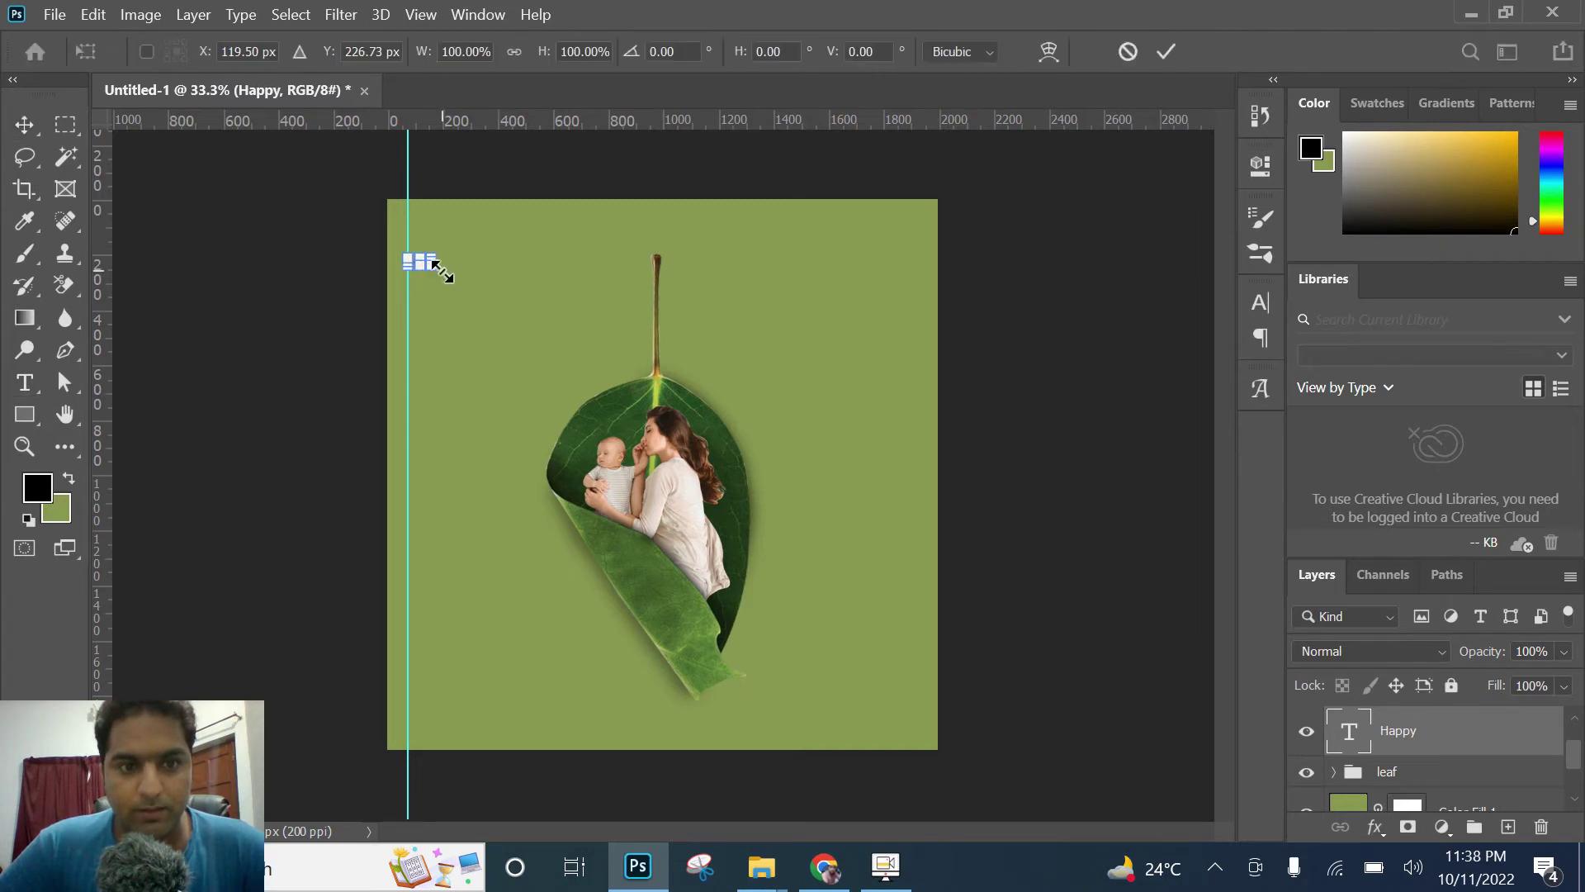
drag(454, 282, 611, 334)
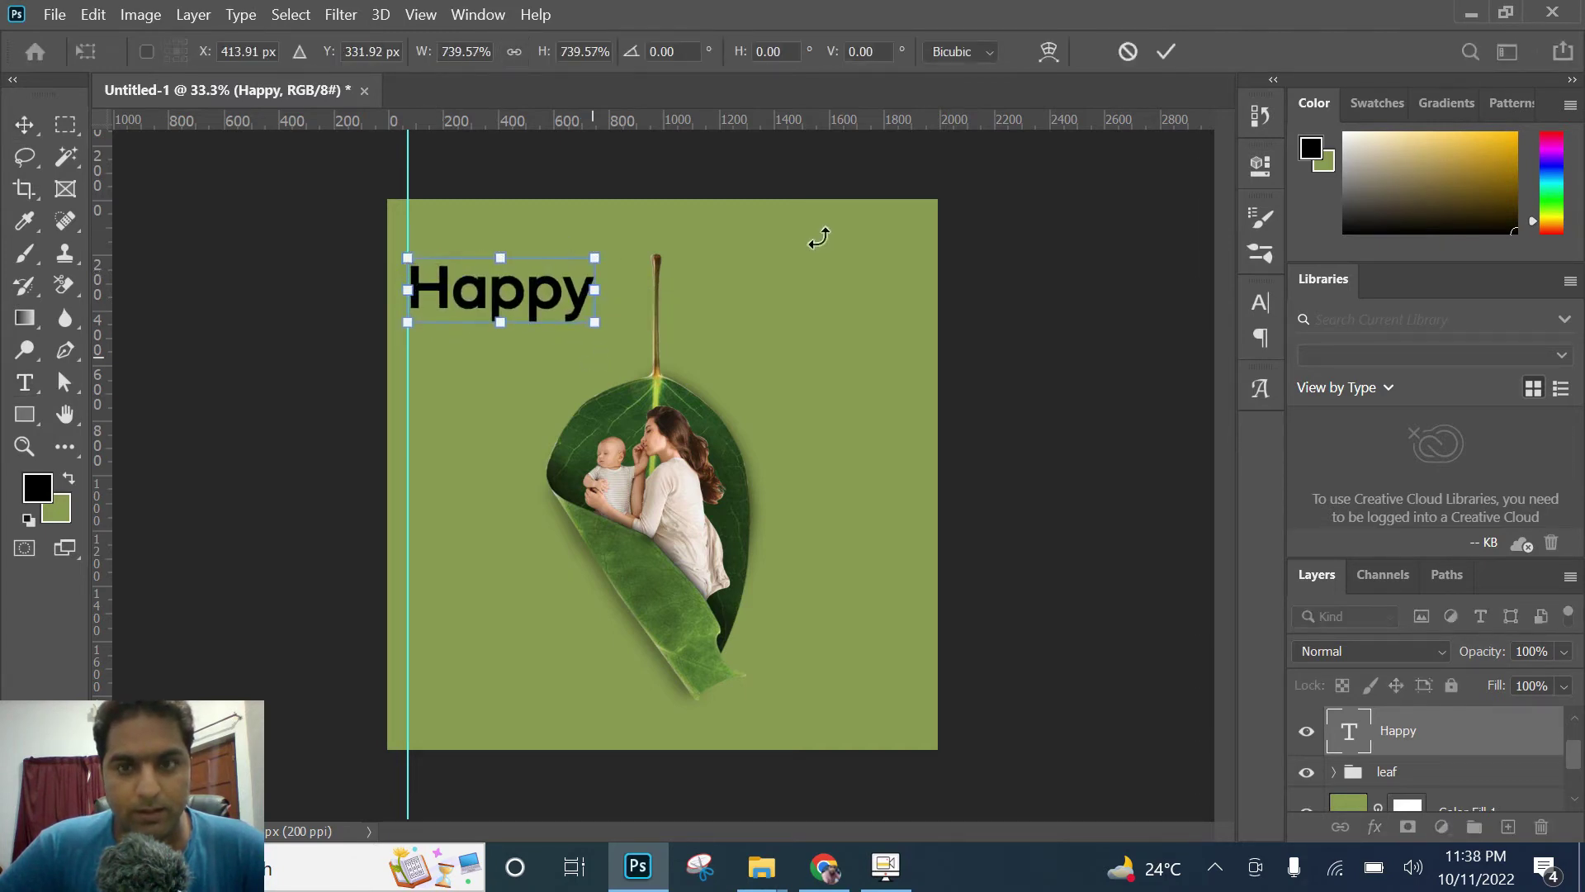
click(1166, 52)
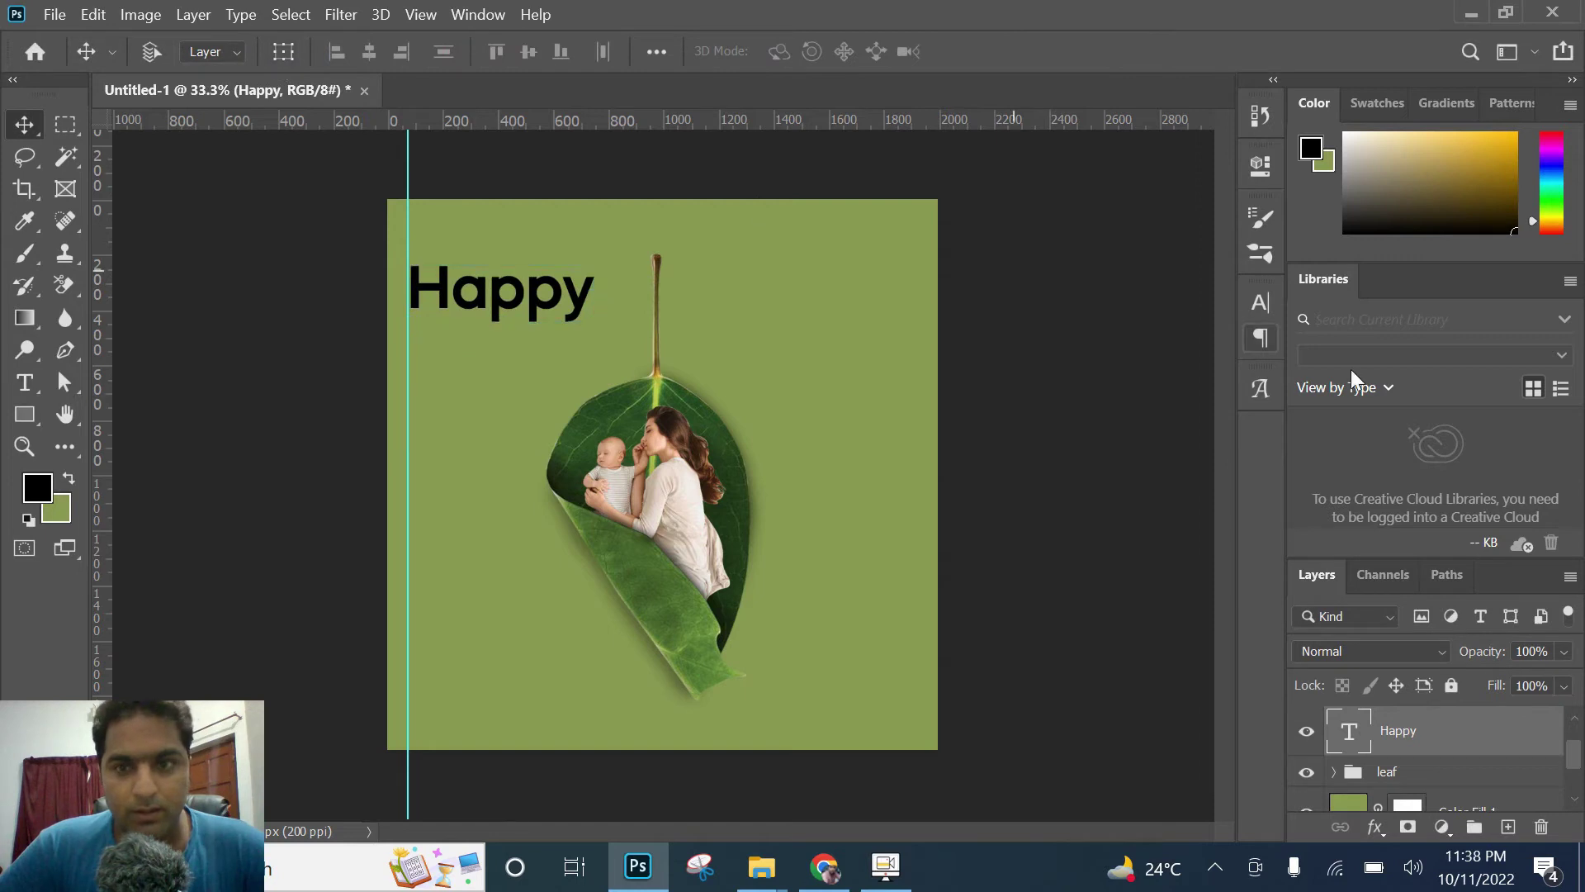
Step: Set the heading to All Caps in the Mazzard H ExtraLight weight
click(1260, 304)
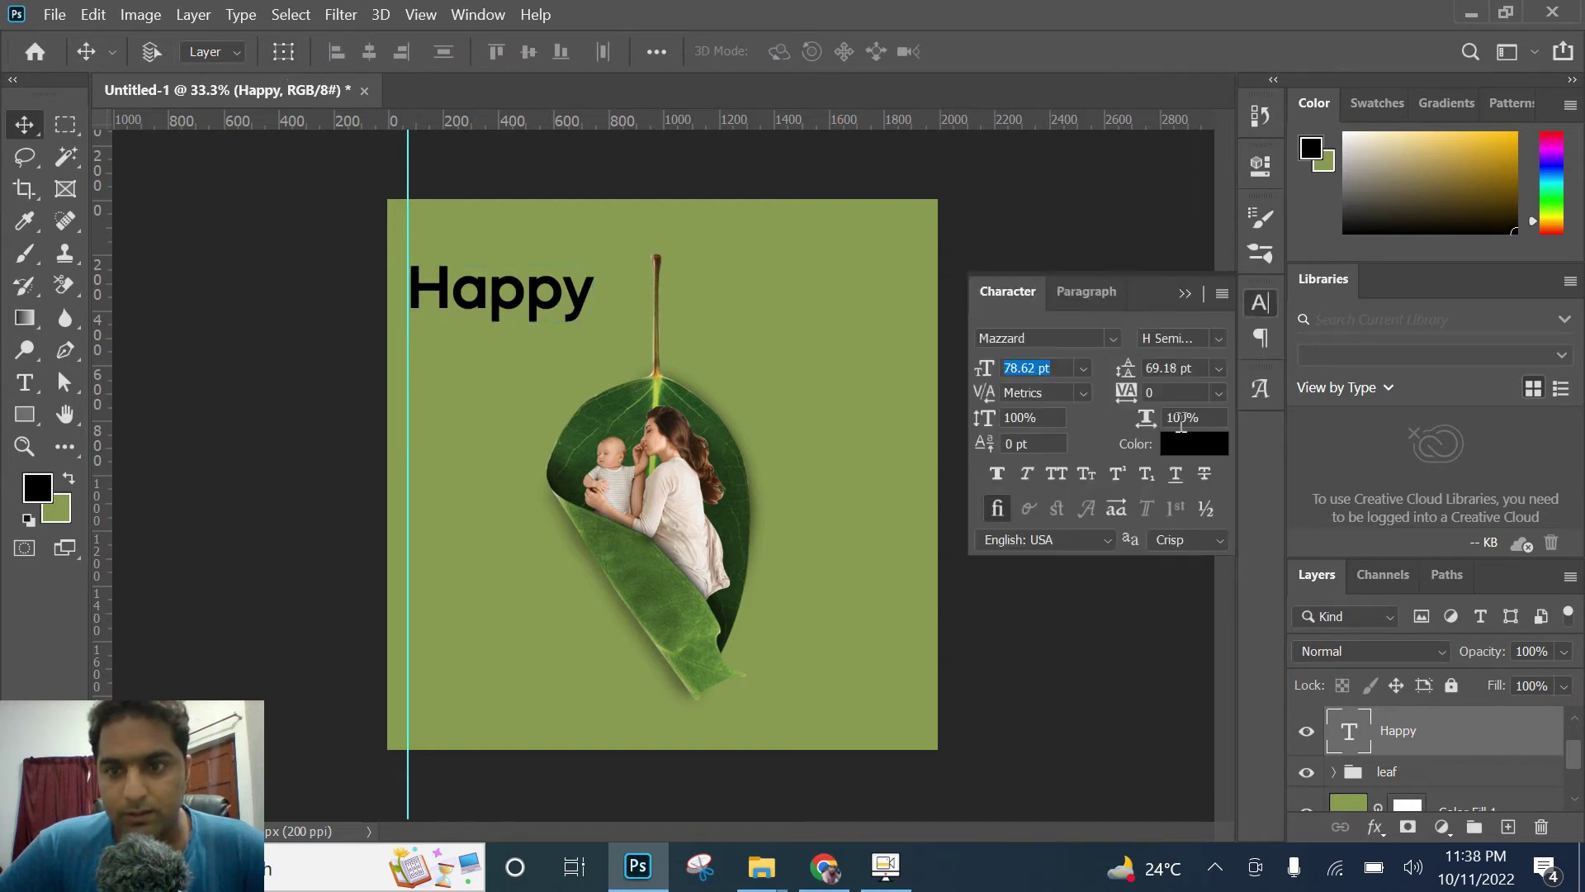
click(1055, 477)
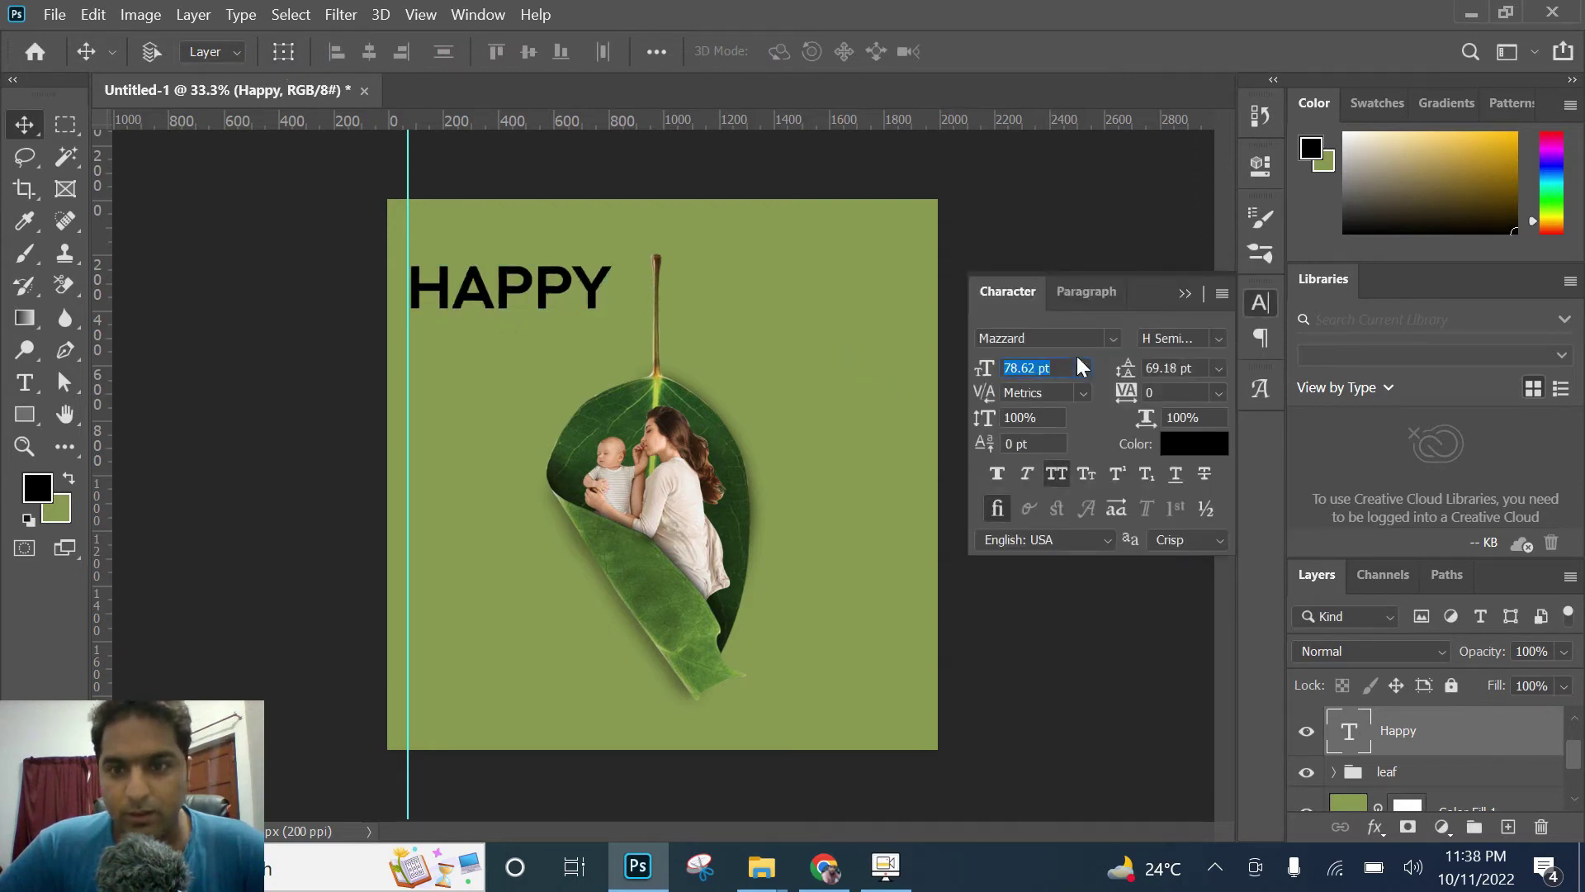
click(1218, 339)
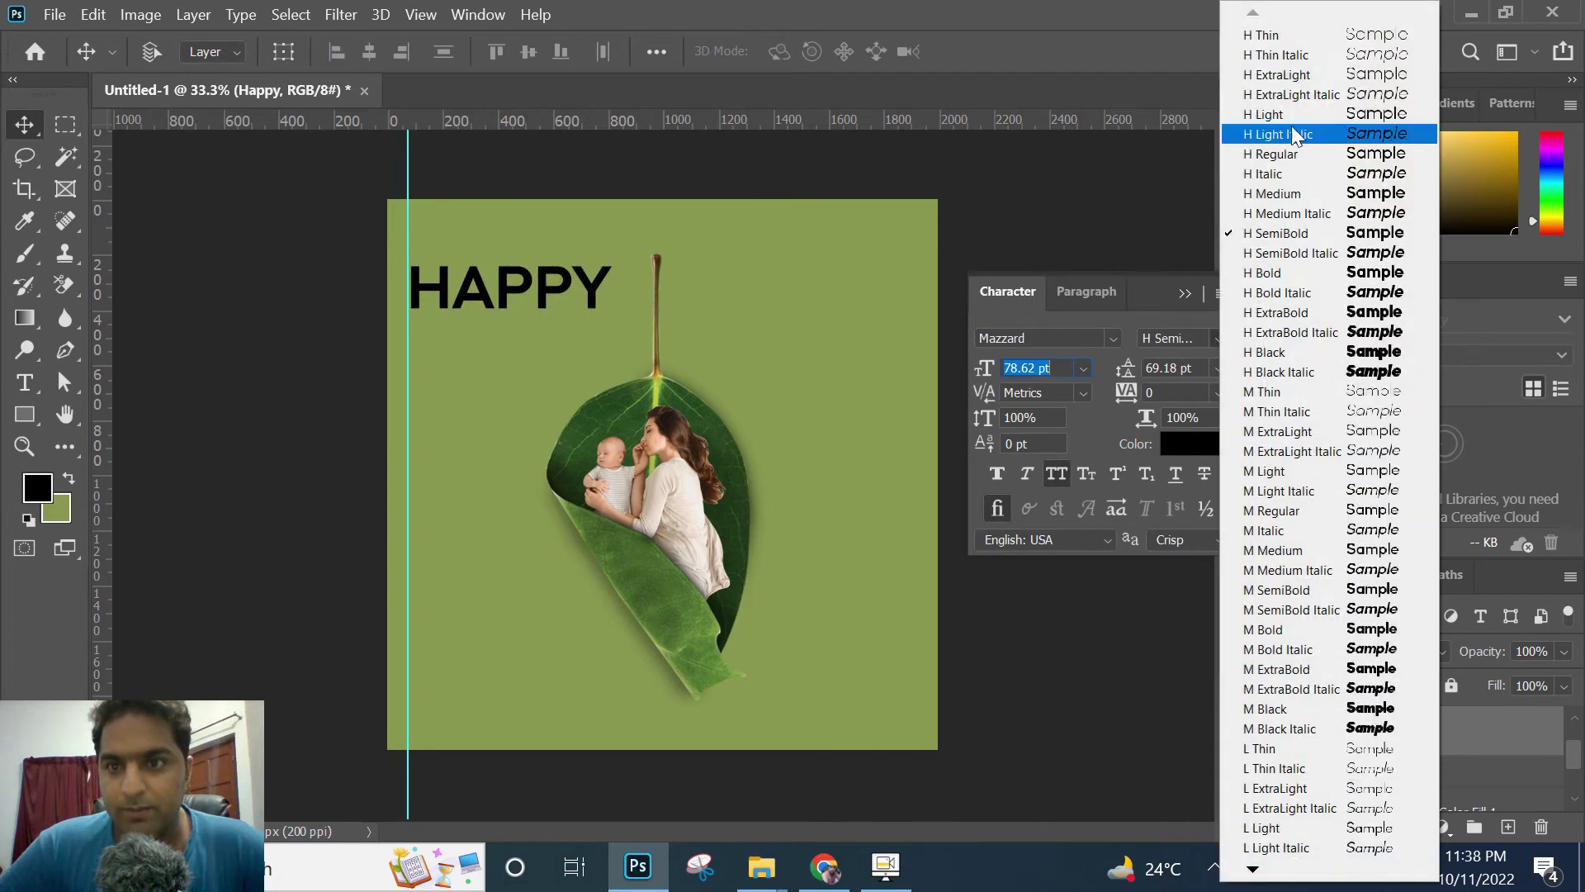
click(1303, 35)
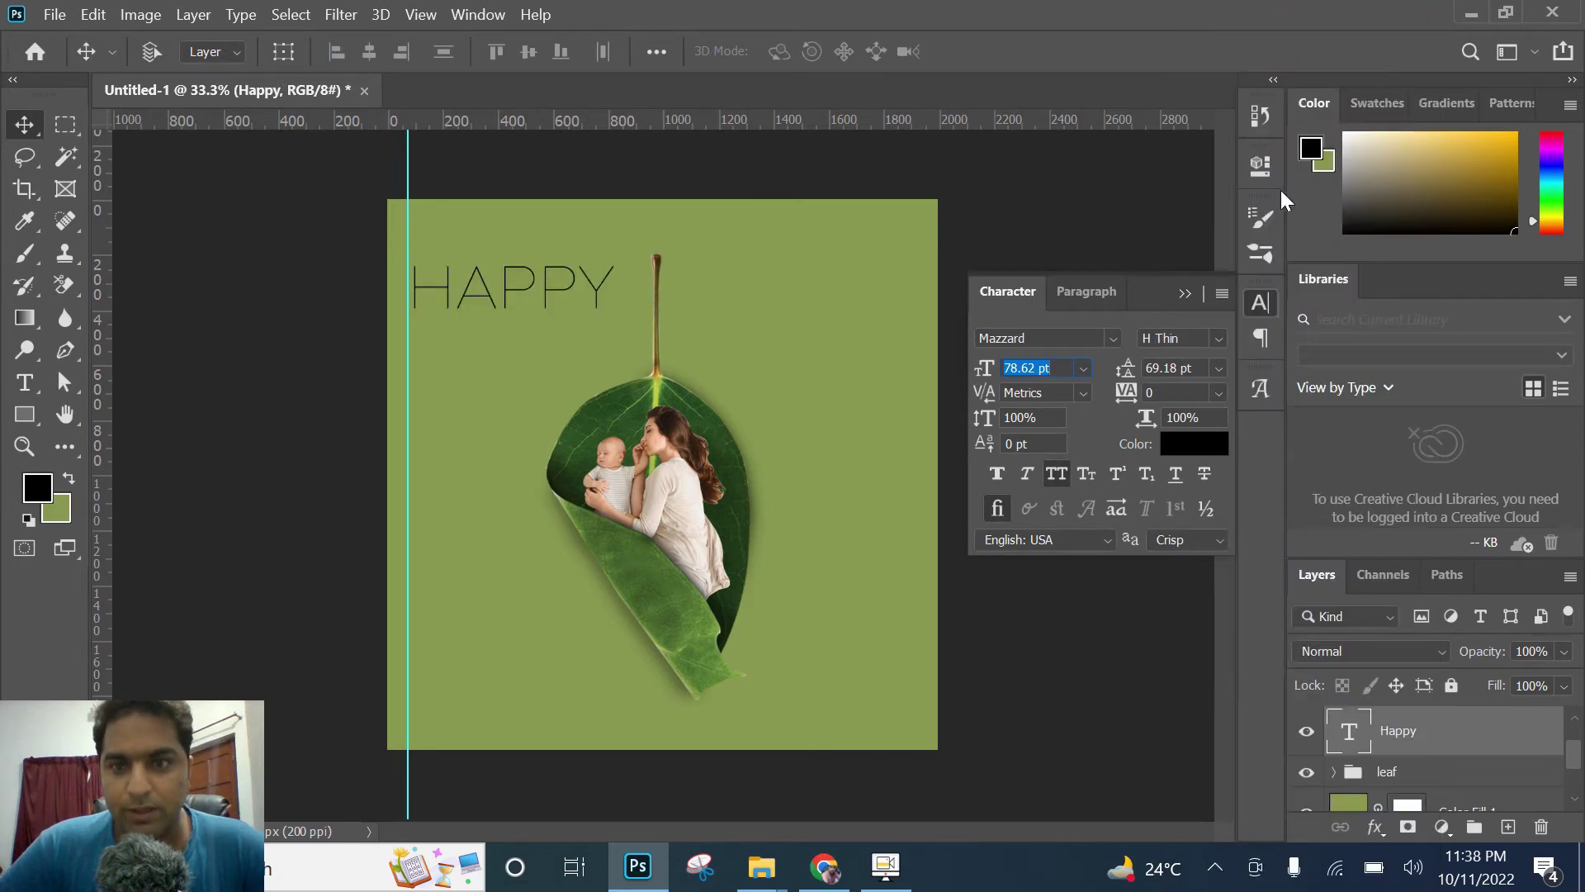
click(1217, 332)
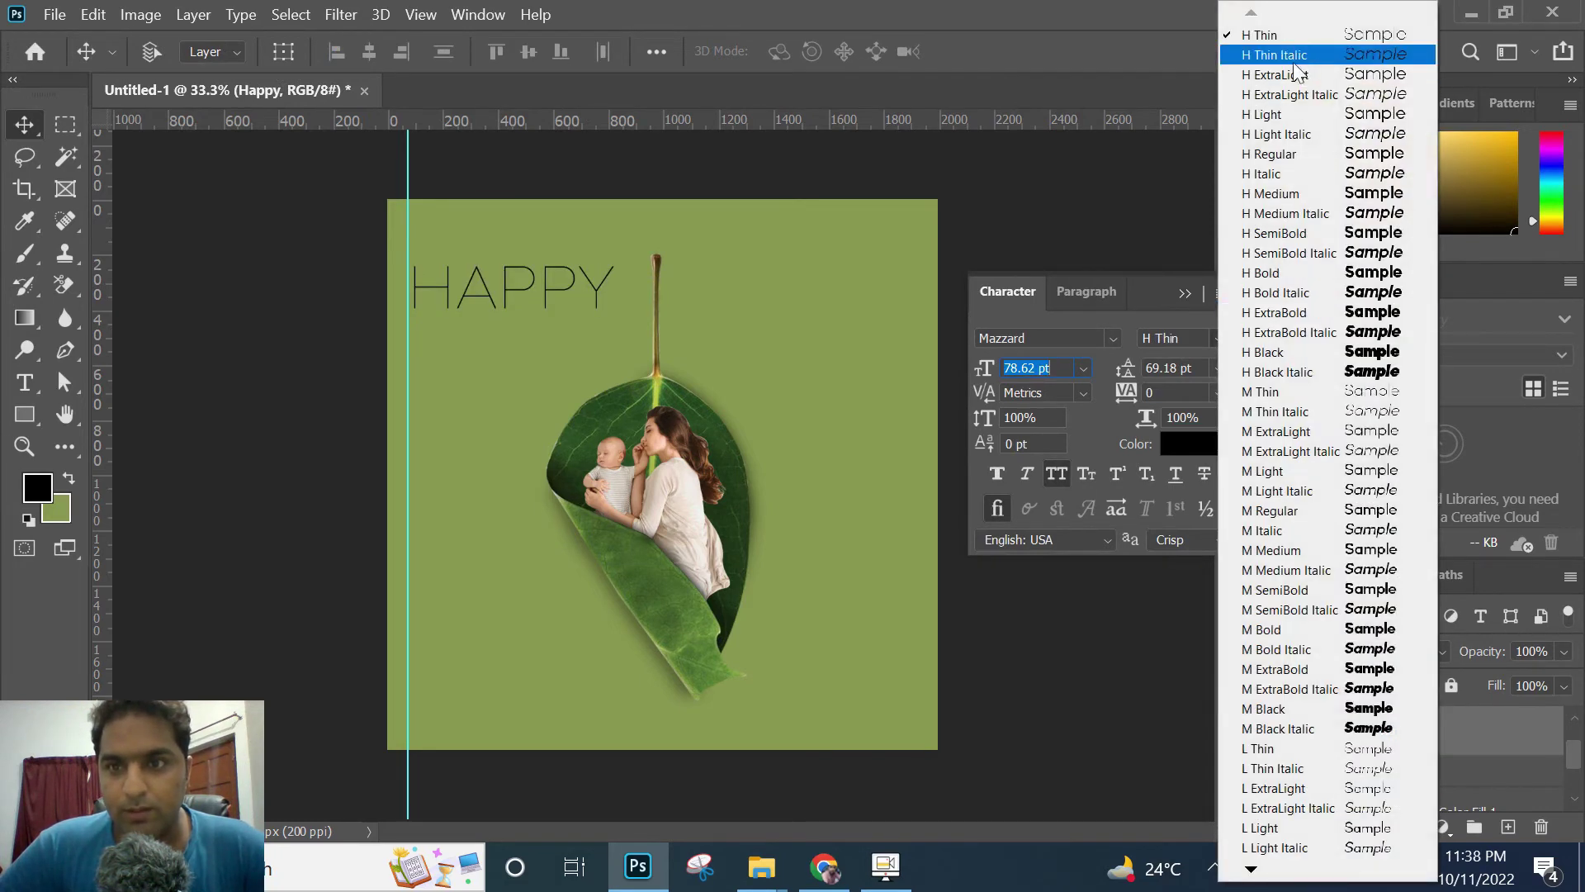
click(1293, 76)
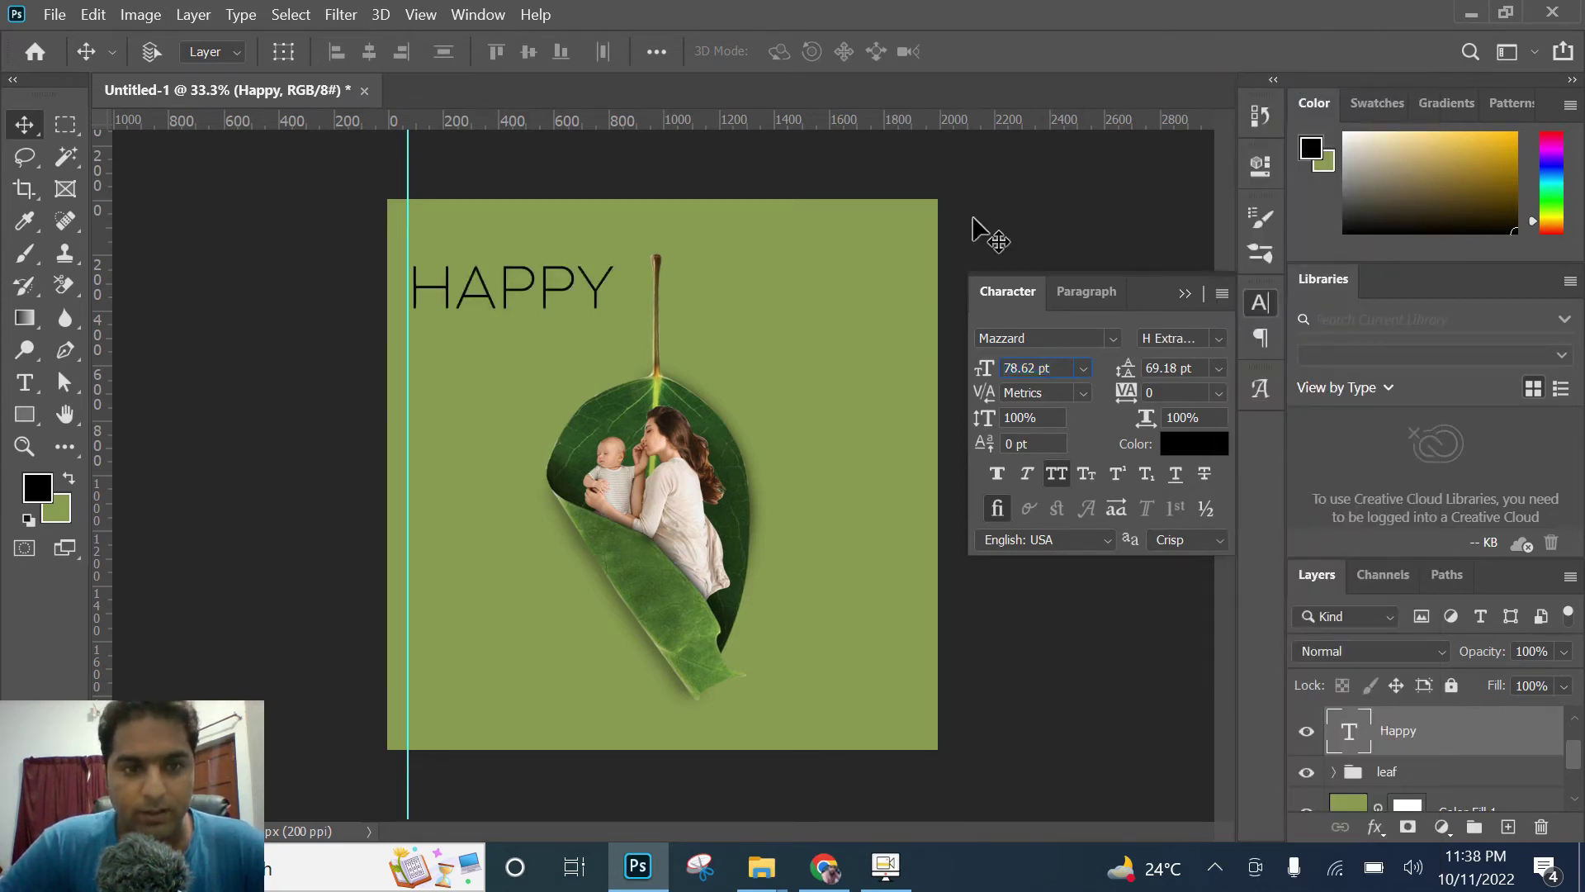
click(1185, 294)
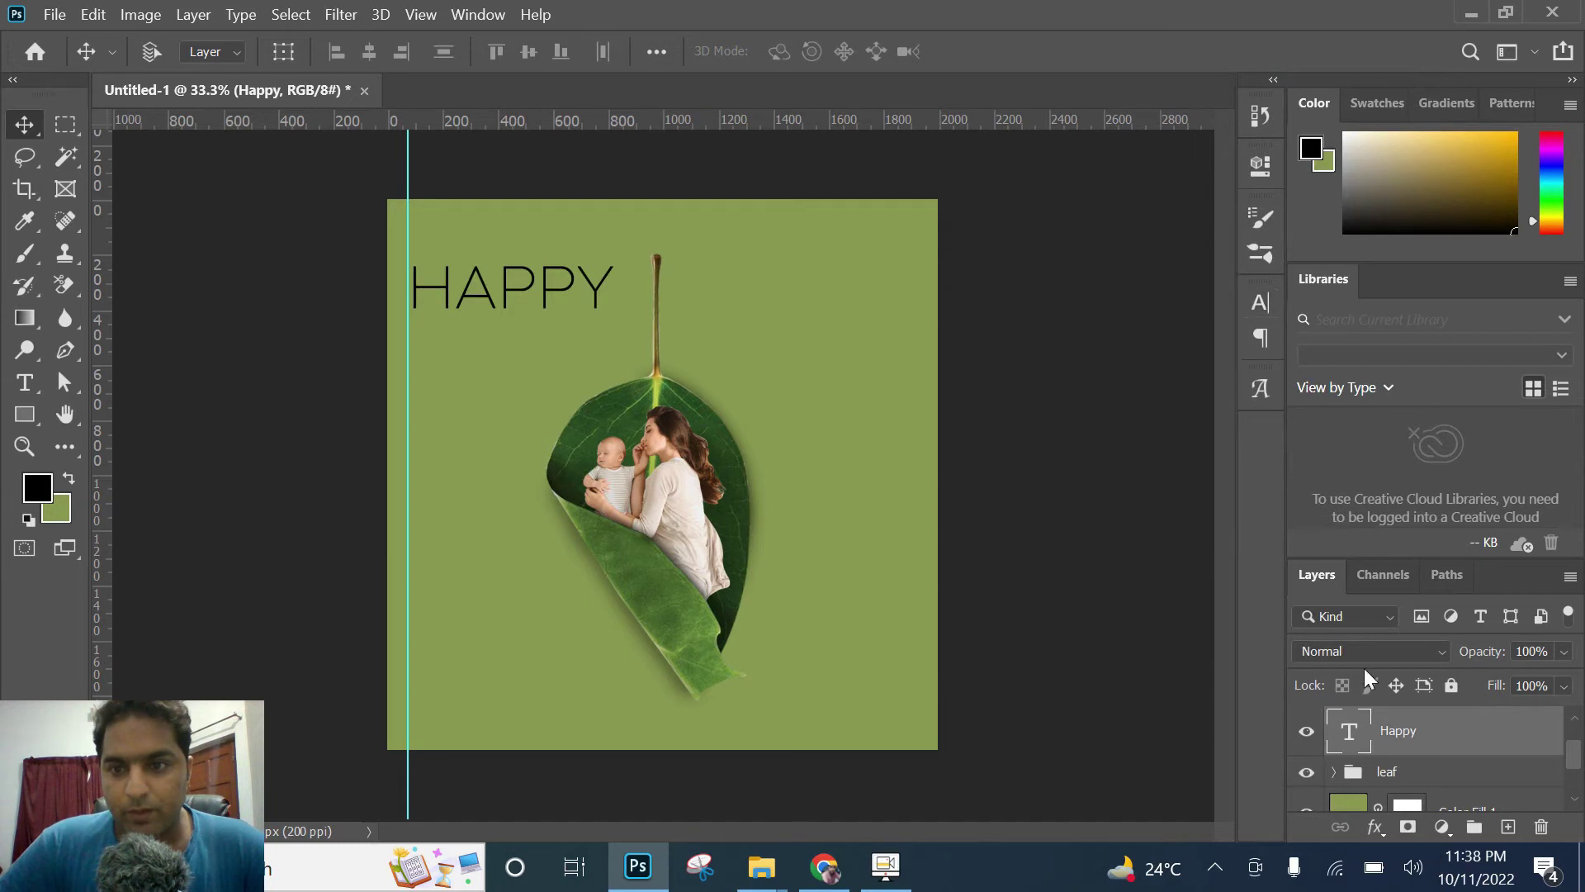
Step: Nudge the heading two pixels left and one pixel up
key(Left)
key(Left)
key(Left)
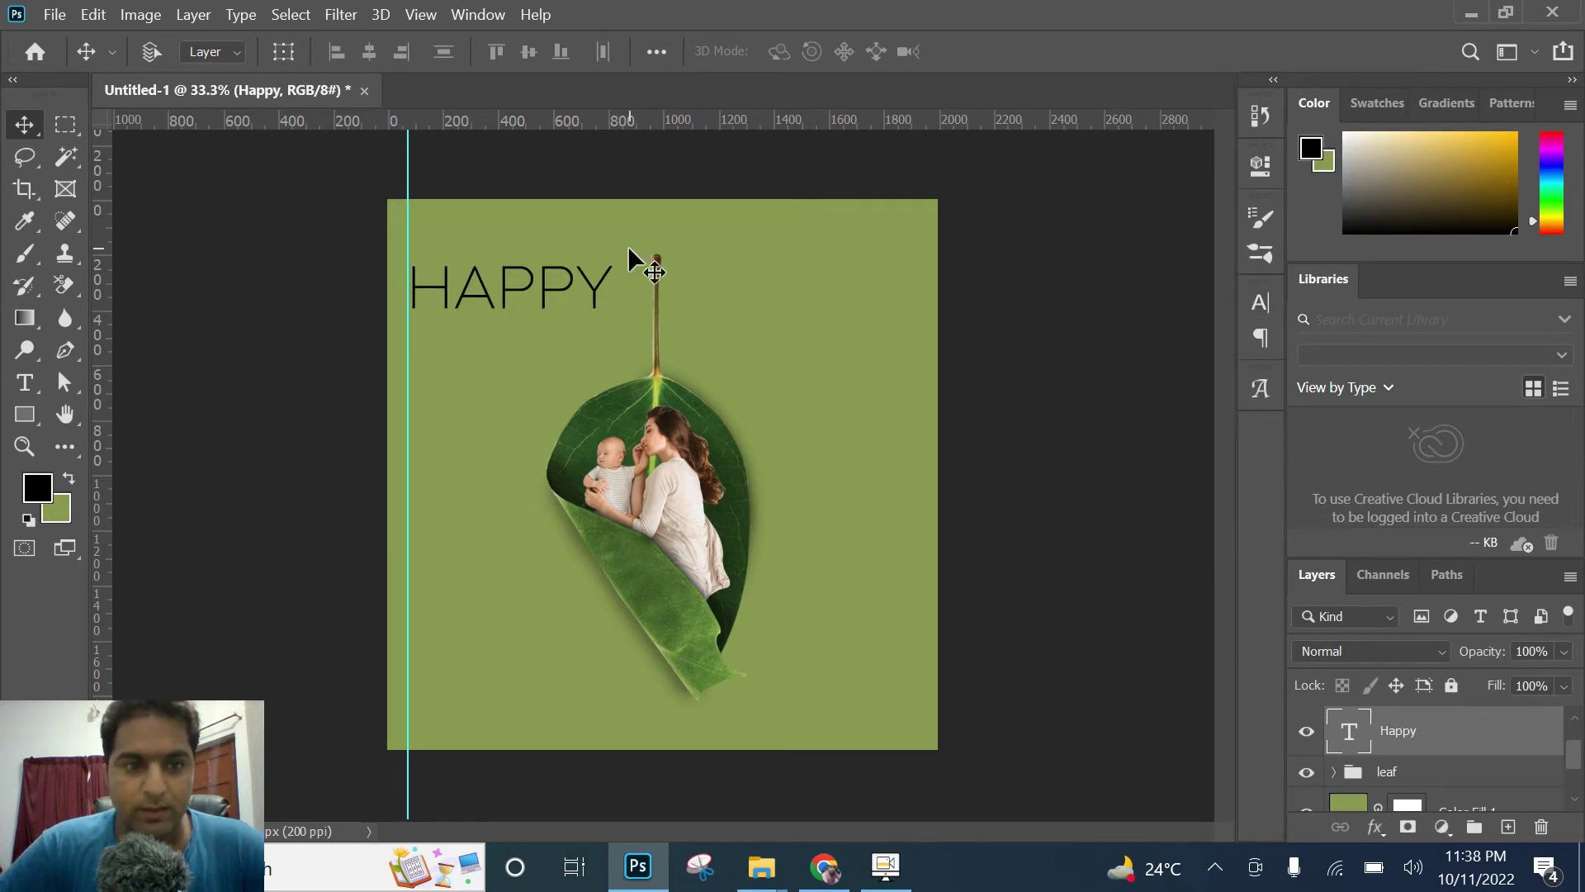
key(Left)
key(Left)
key(Left)
key(Up)
key(Up)
key(Up)
key(Up)
key(Up)
key(Up)
key(Up)
key(Up)
key(Up)
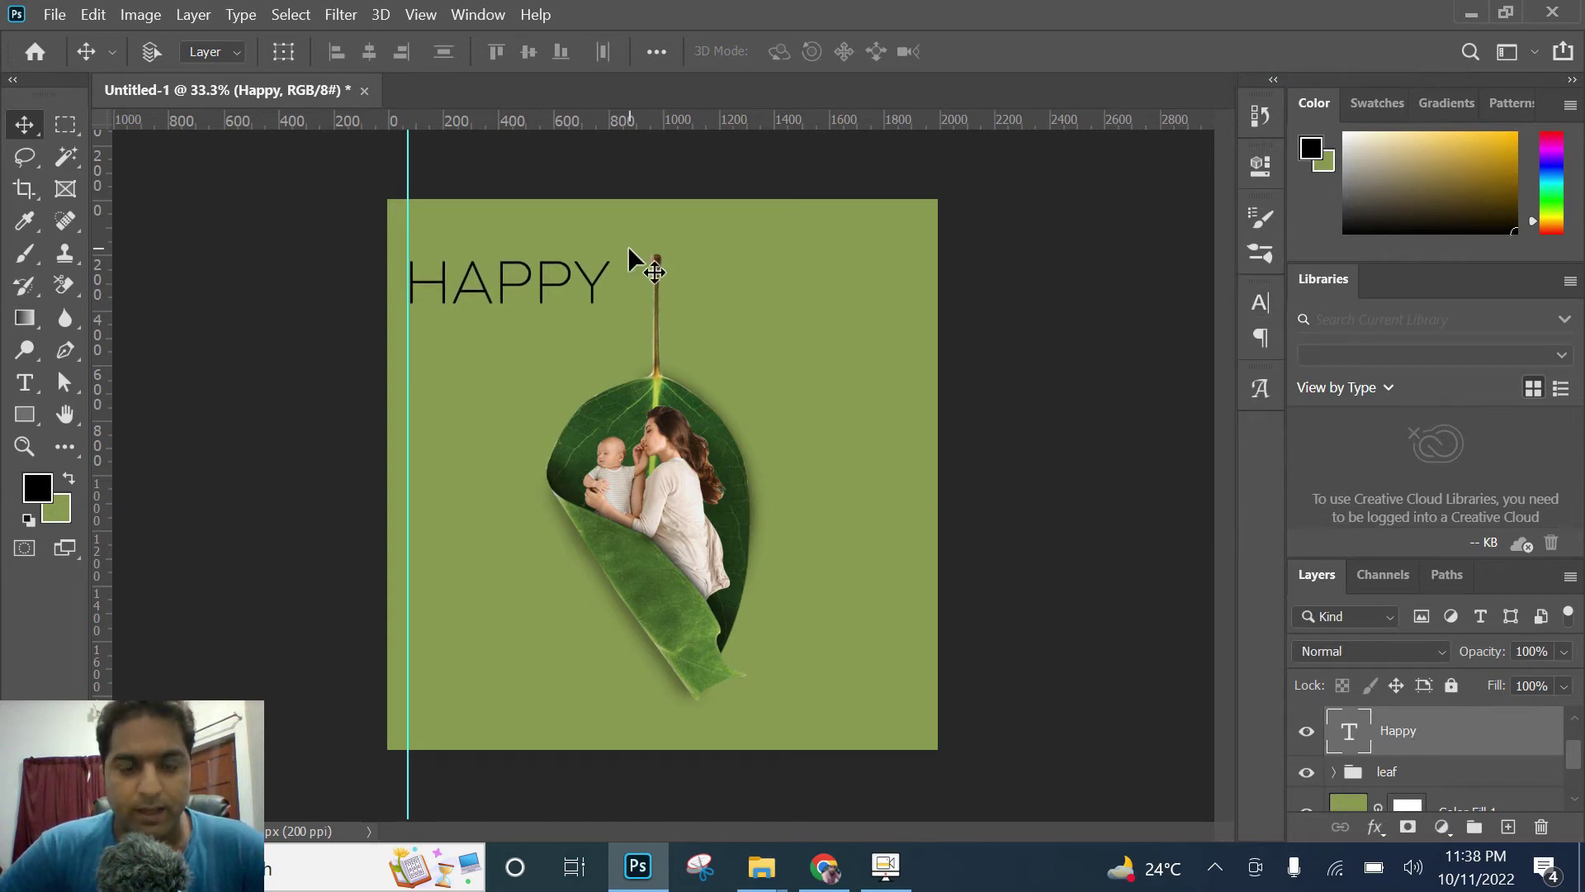
Step: Hide the leaf group, duplicate HAPPY below itself, and retype the copy as MOTHER'S
click(1306, 772)
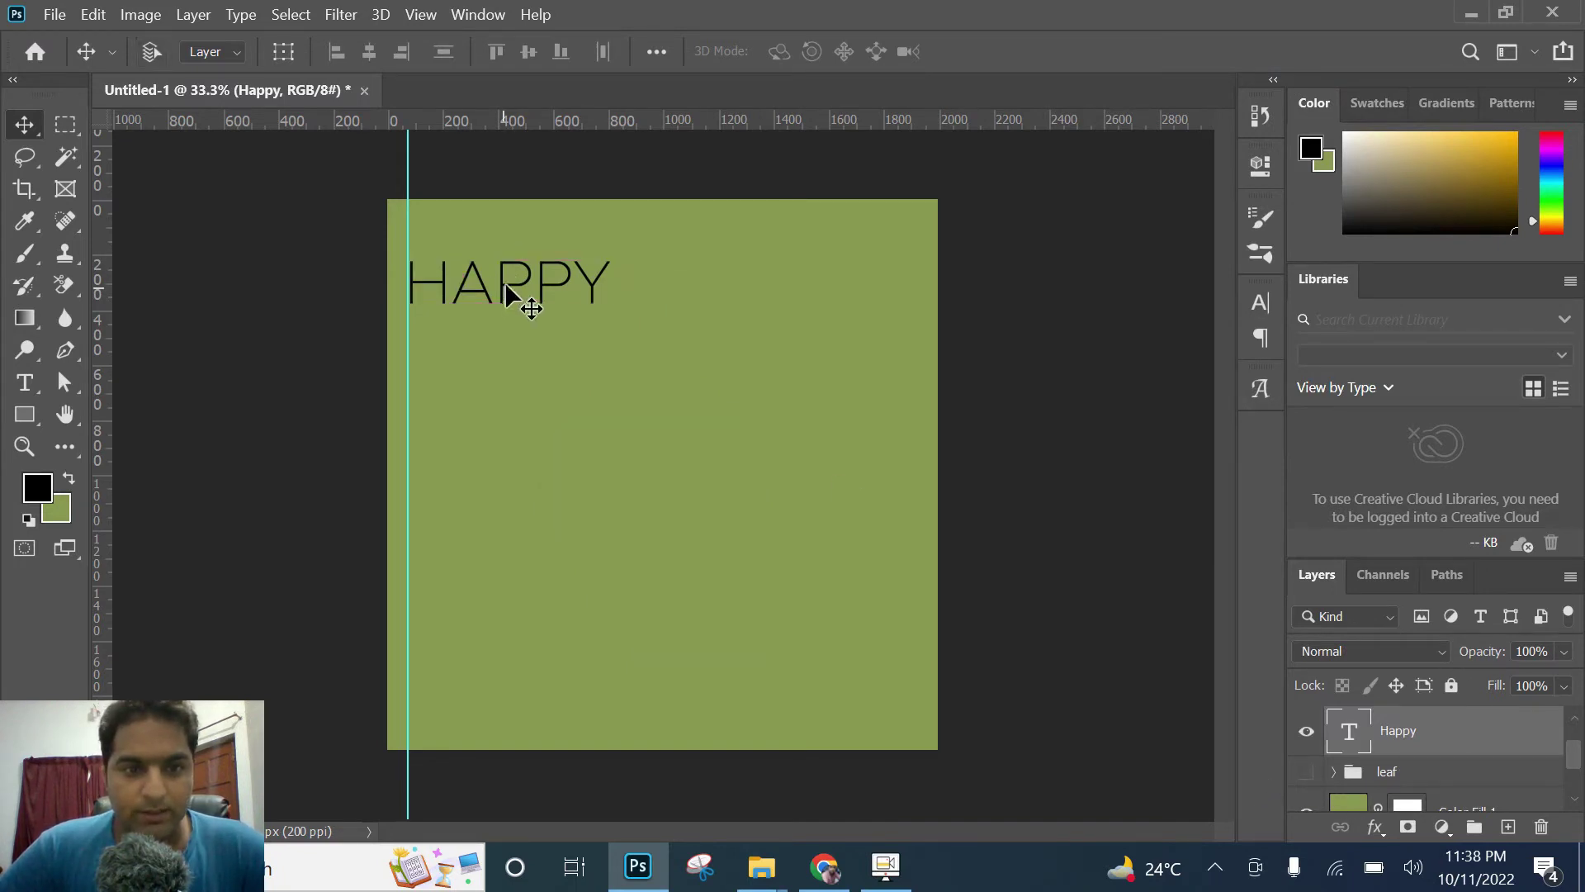
drag(511, 273, 503, 328)
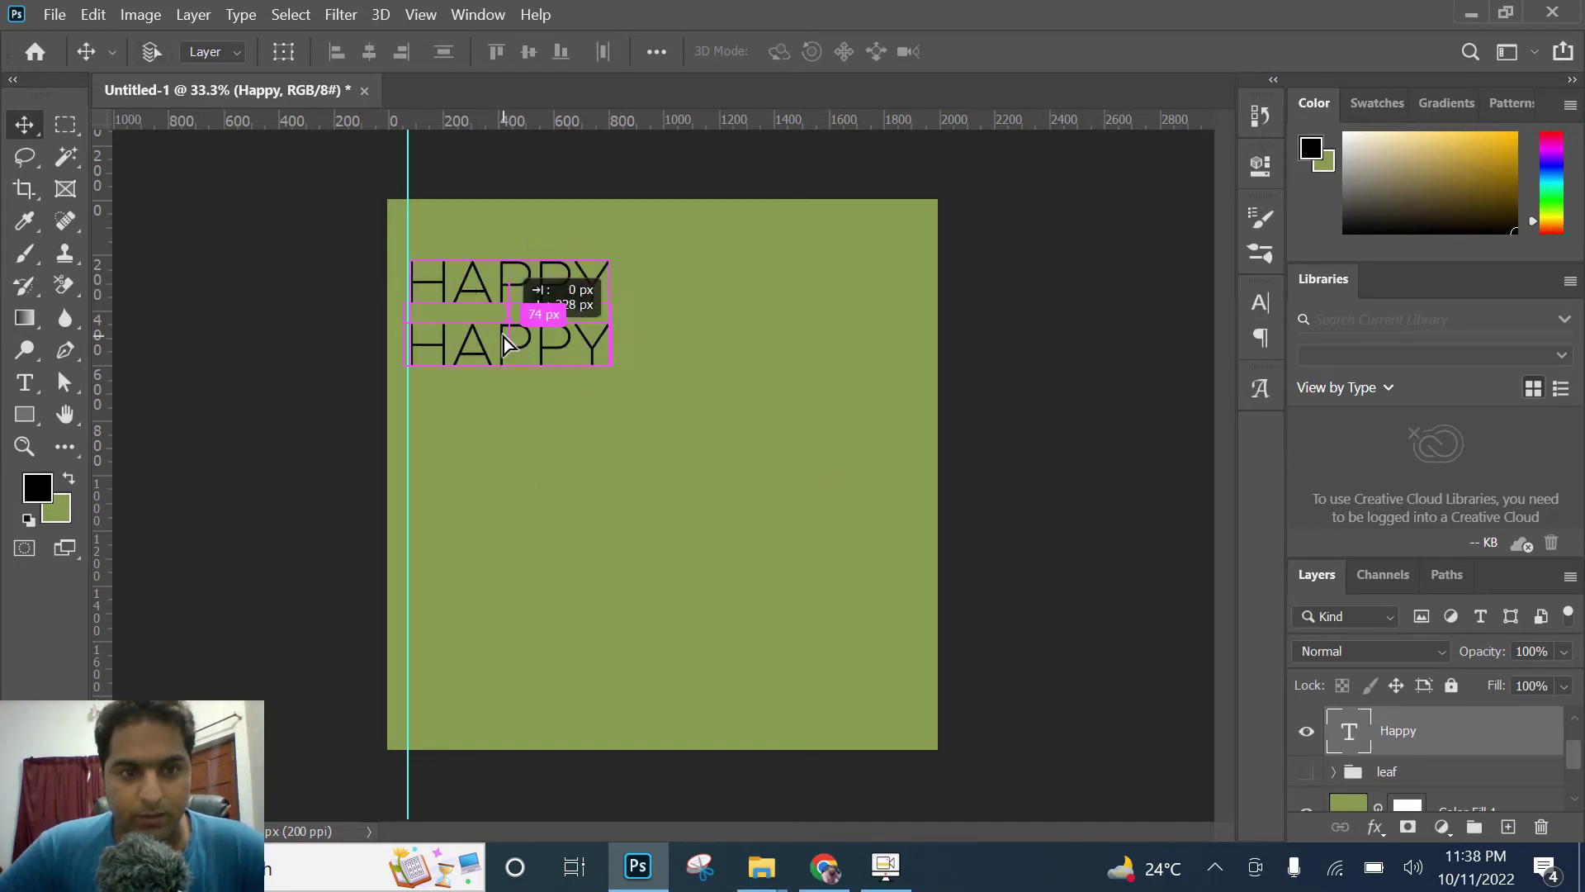
drag(503, 330, 503, 331)
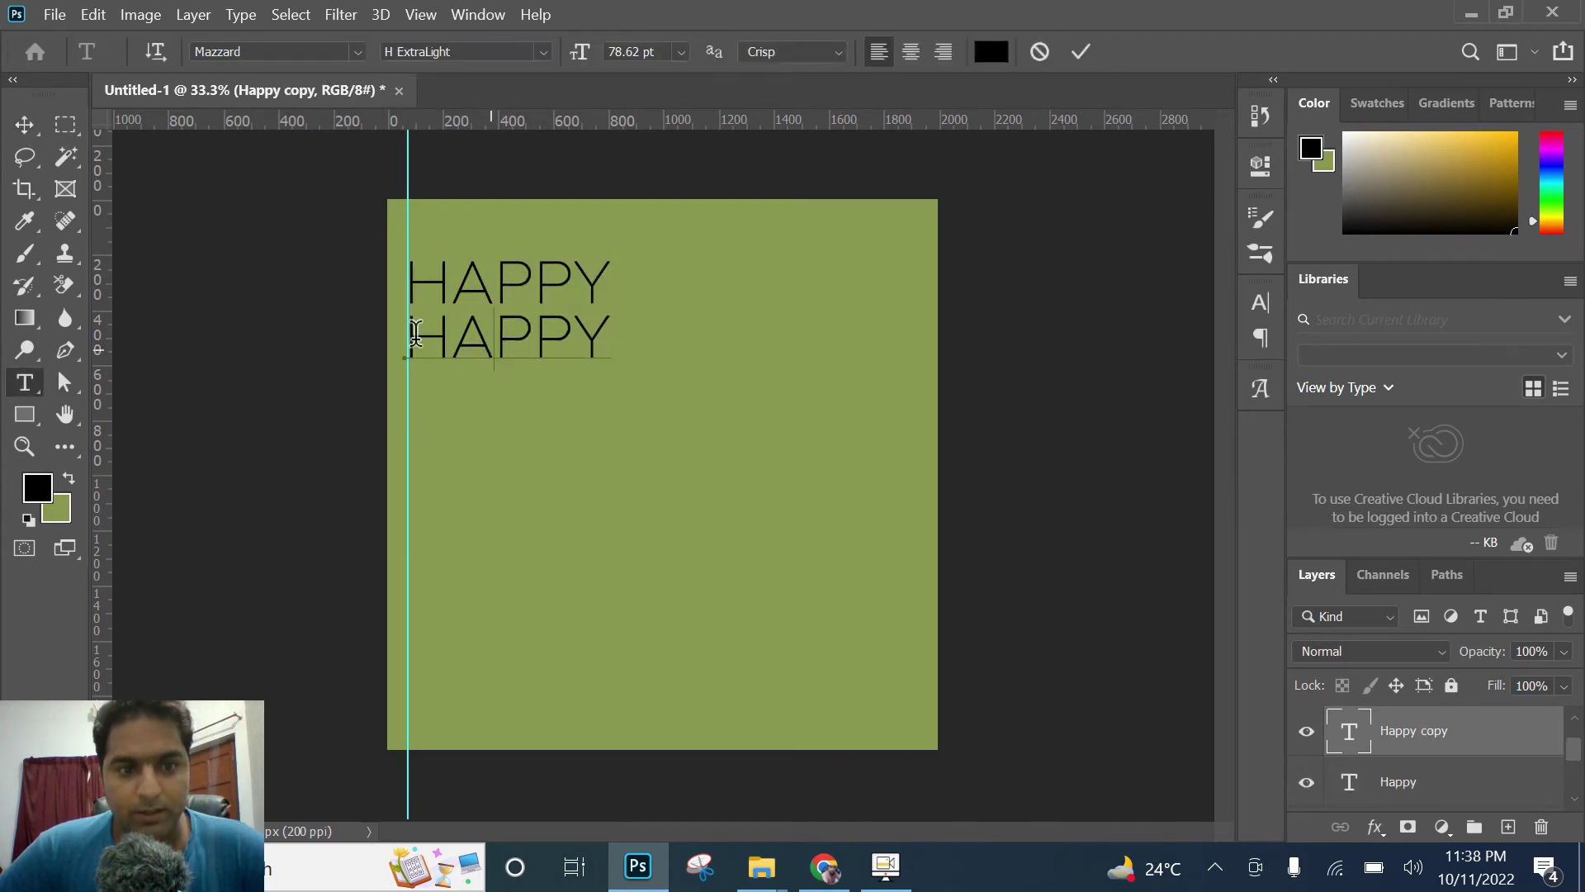
drag(409, 338, 706, 345)
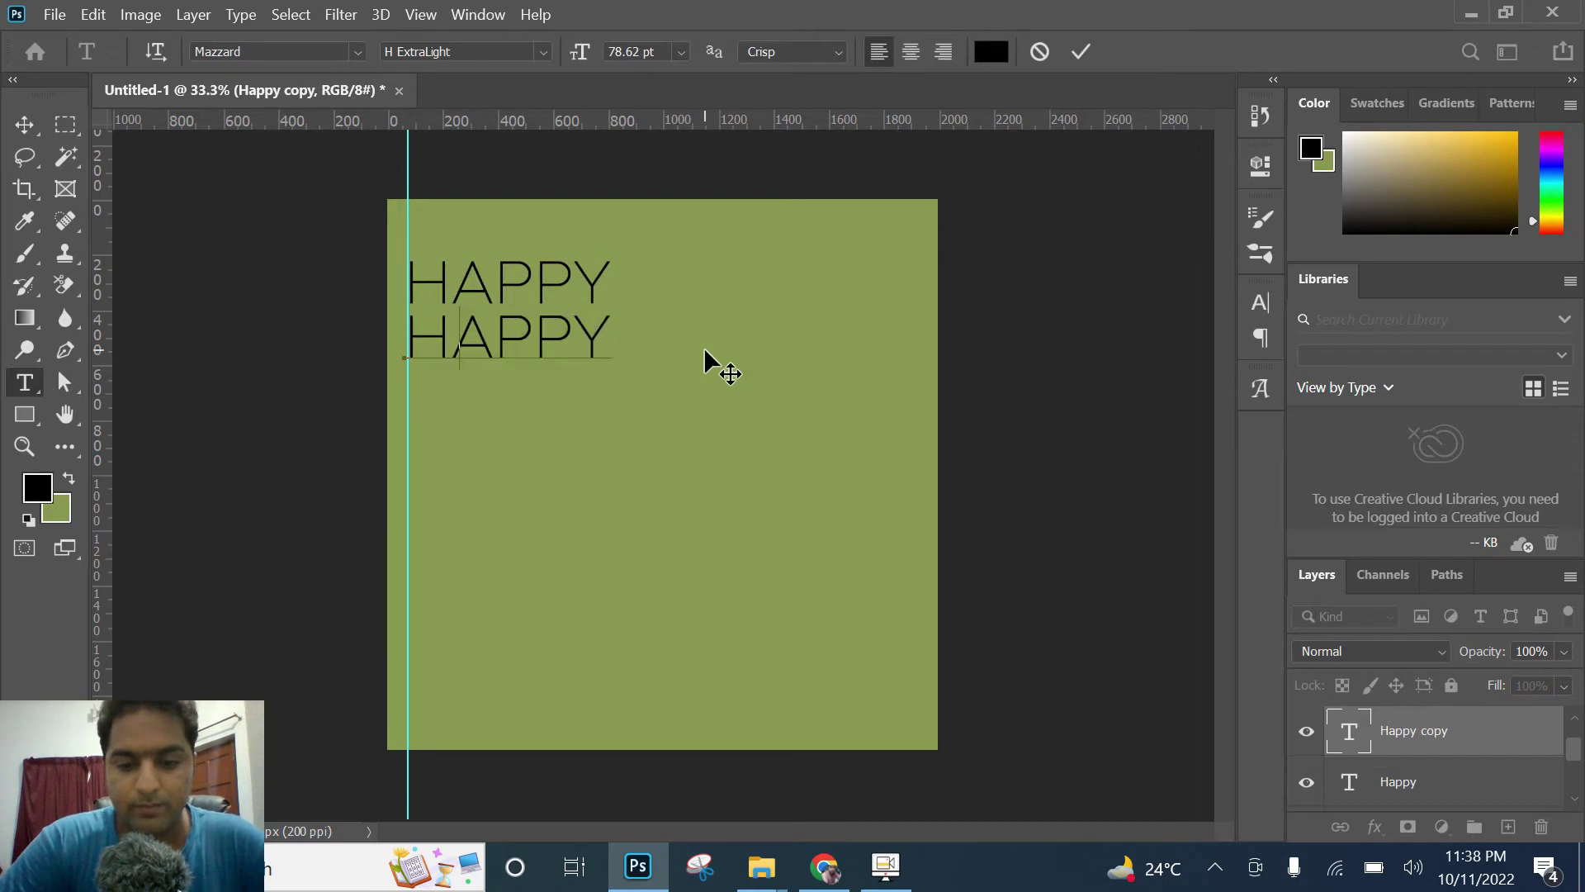
text(MOTHER’S)
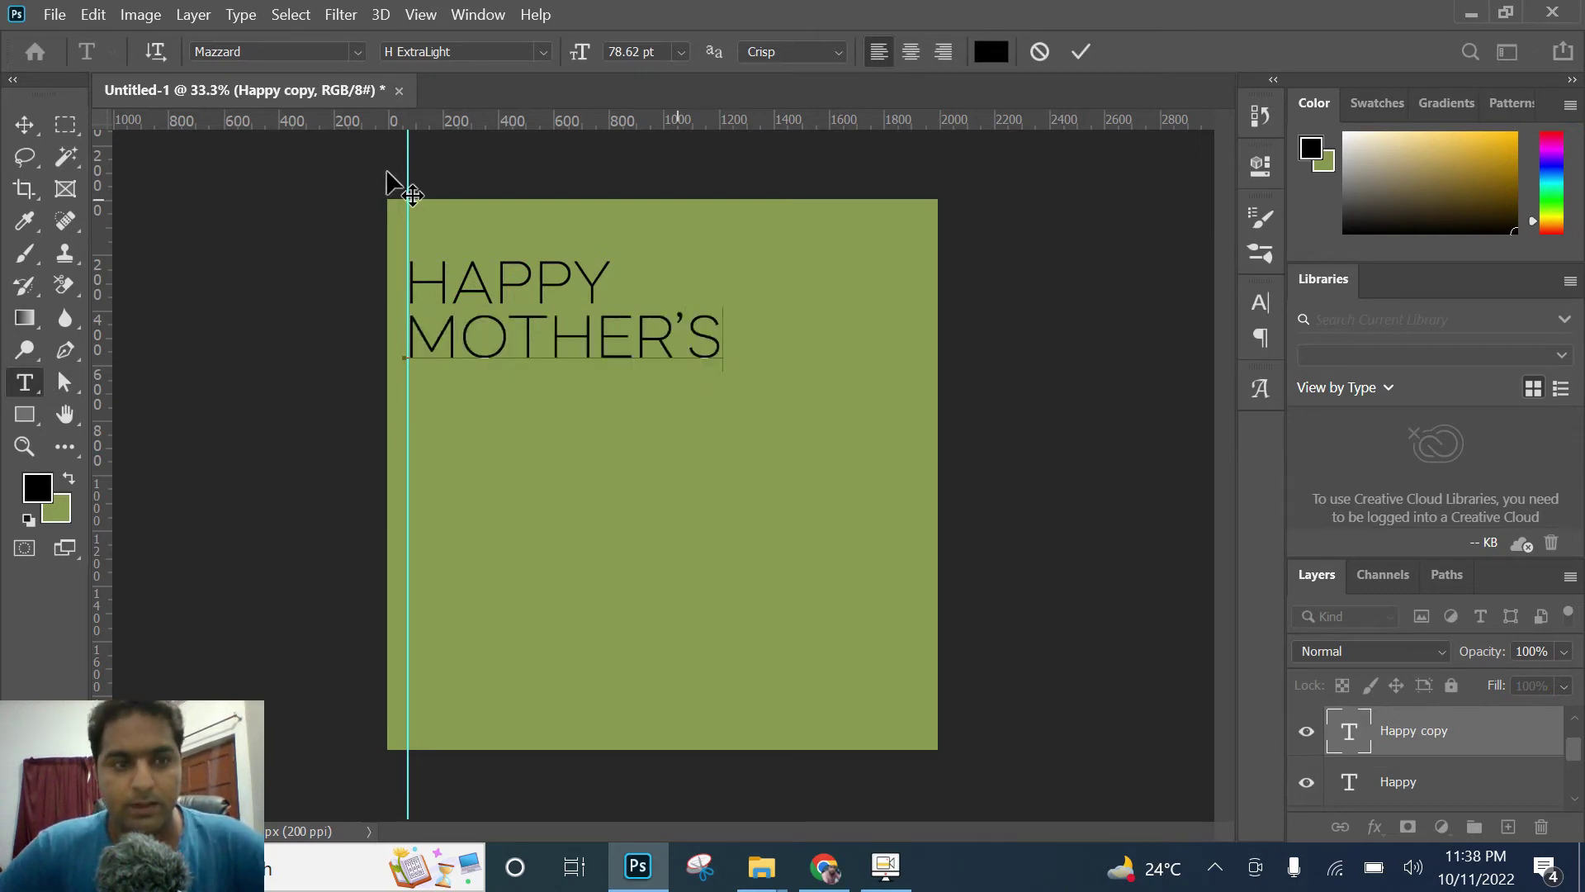
click(24, 126)
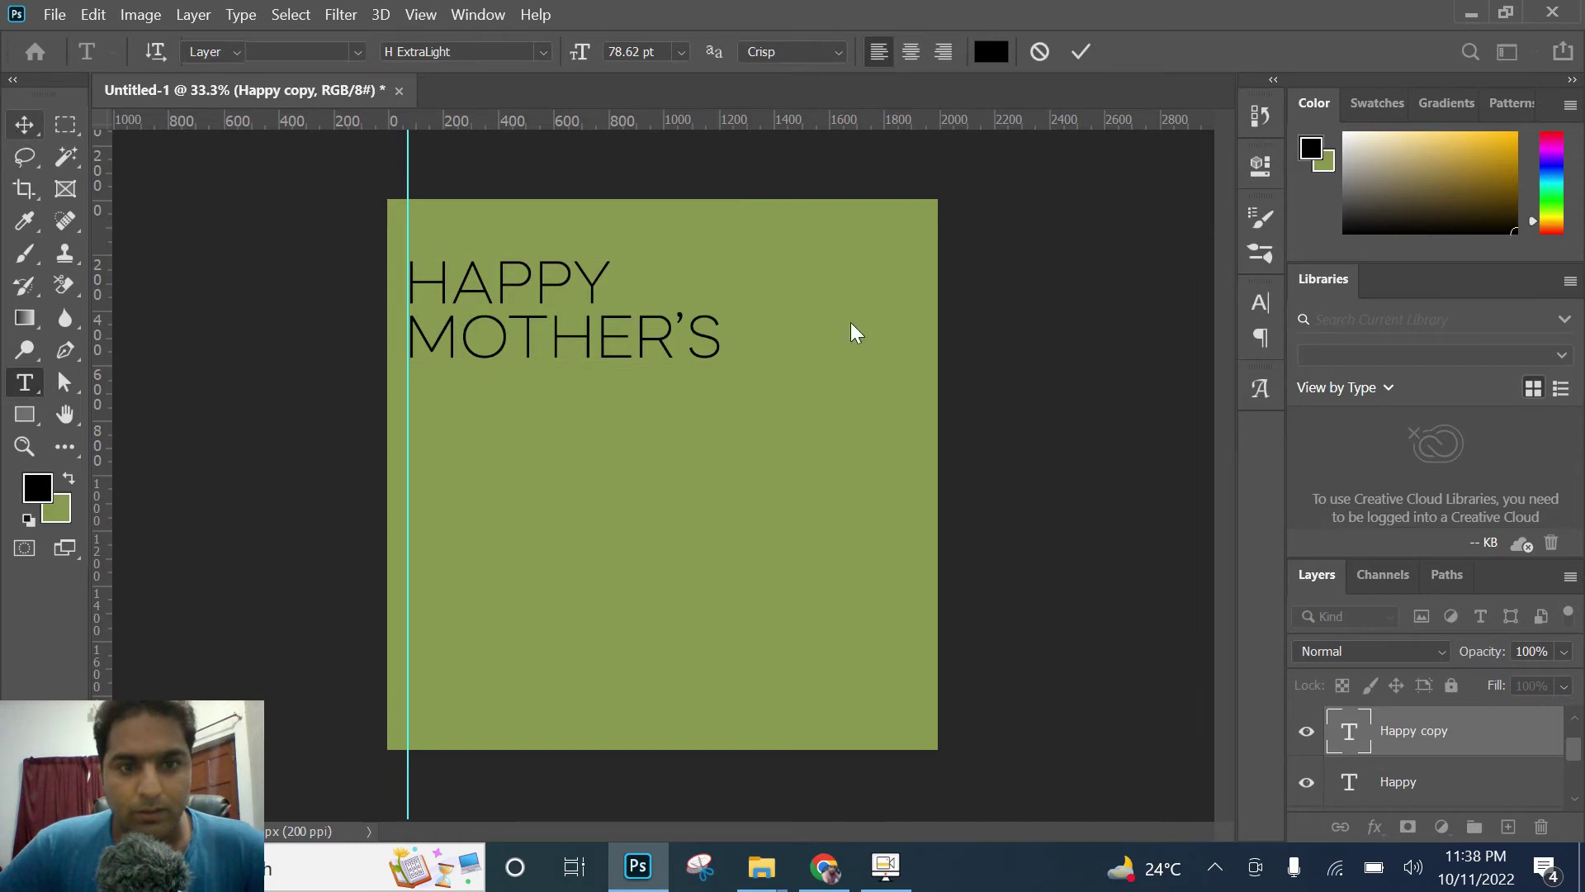
Step: Change the MOTHER'S line to the H Bold weight
click(1252, 302)
click(1222, 338)
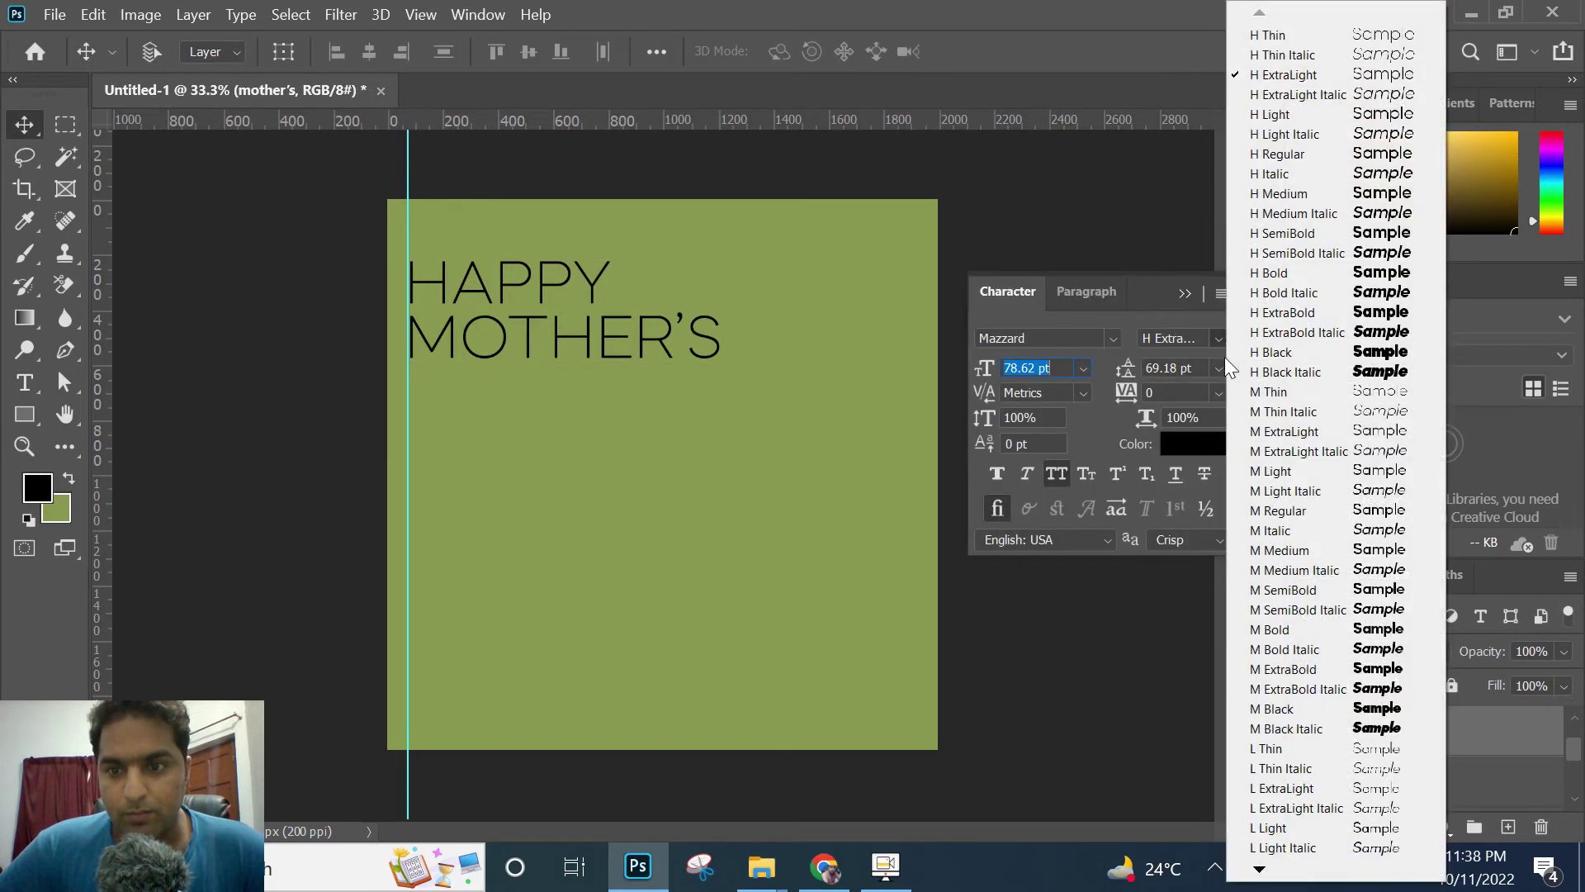
click(1295, 274)
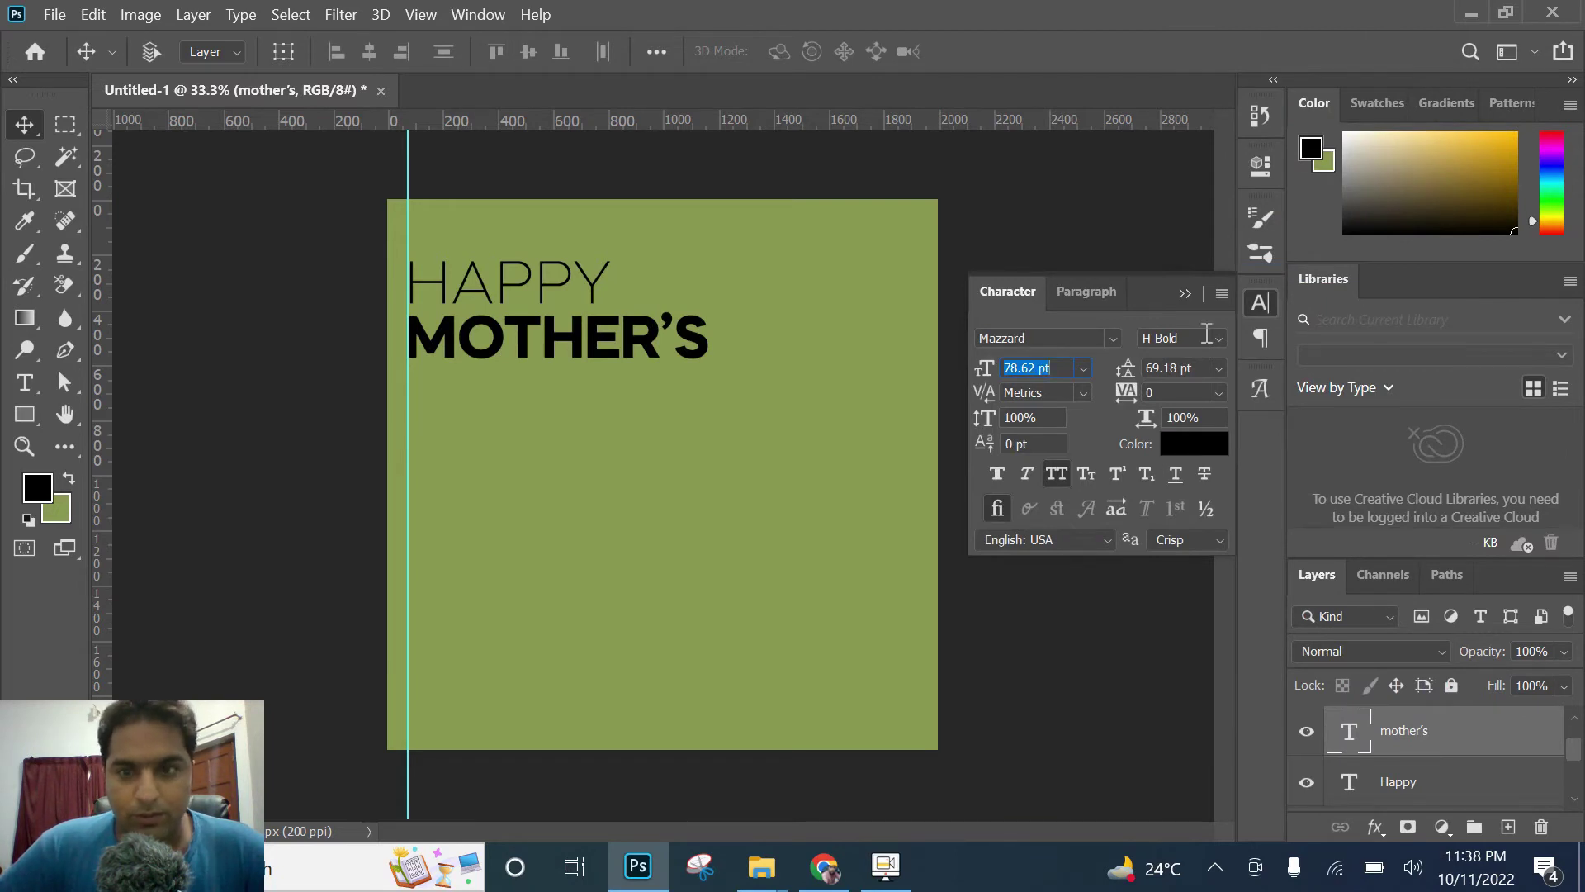
click(1185, 294)
Step: Duplicate HAPPY as a third line below MOTHER'S and retype it as DAY
click(591, 303)
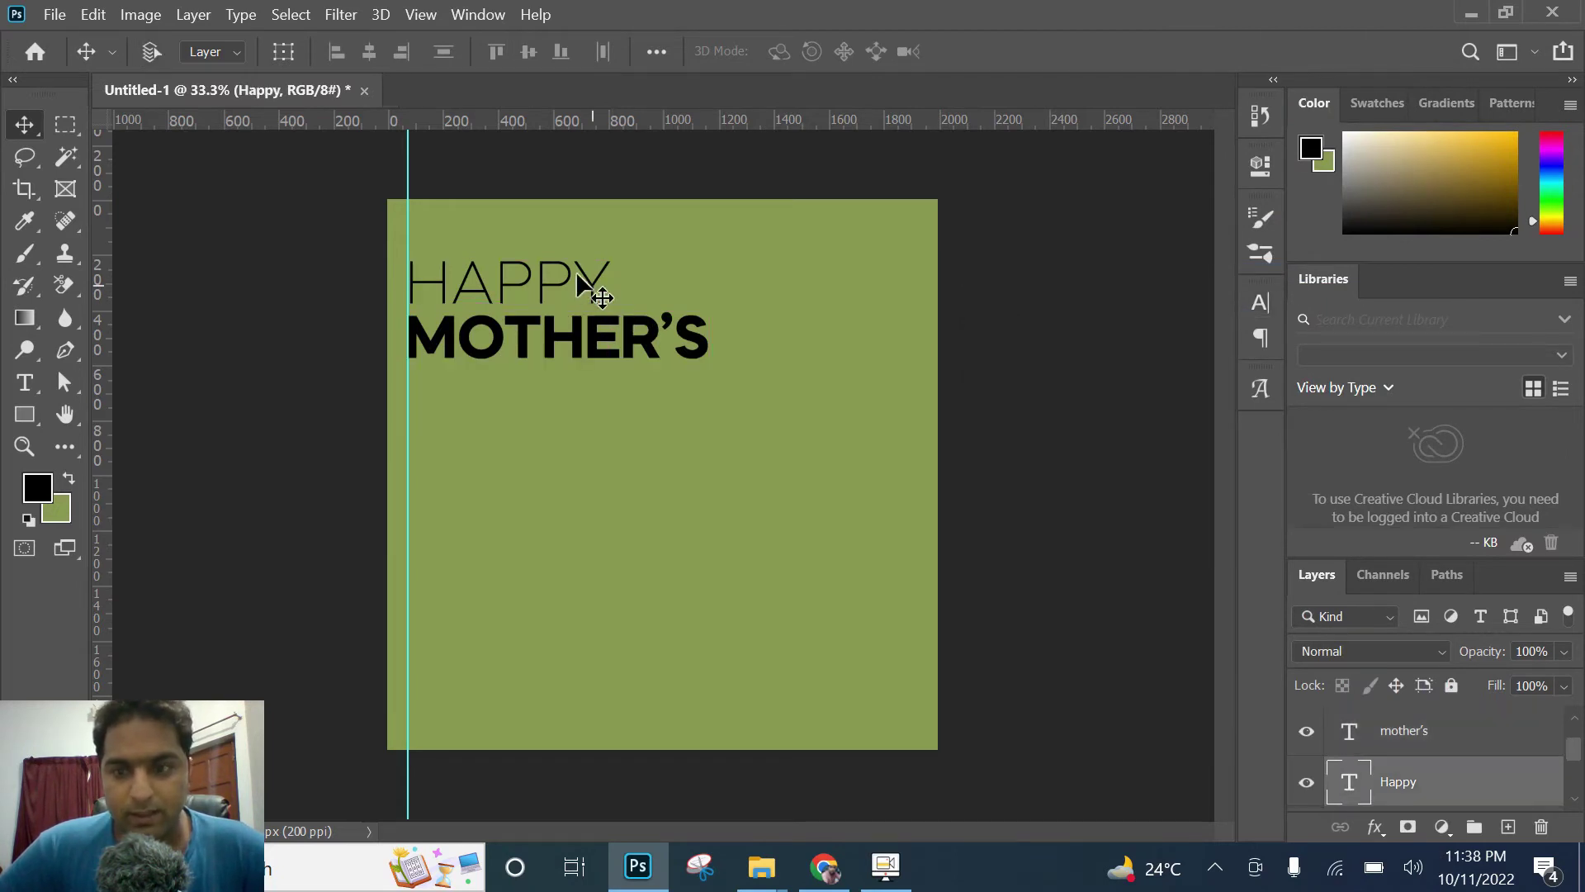
drag(576, 315, 581, 380)
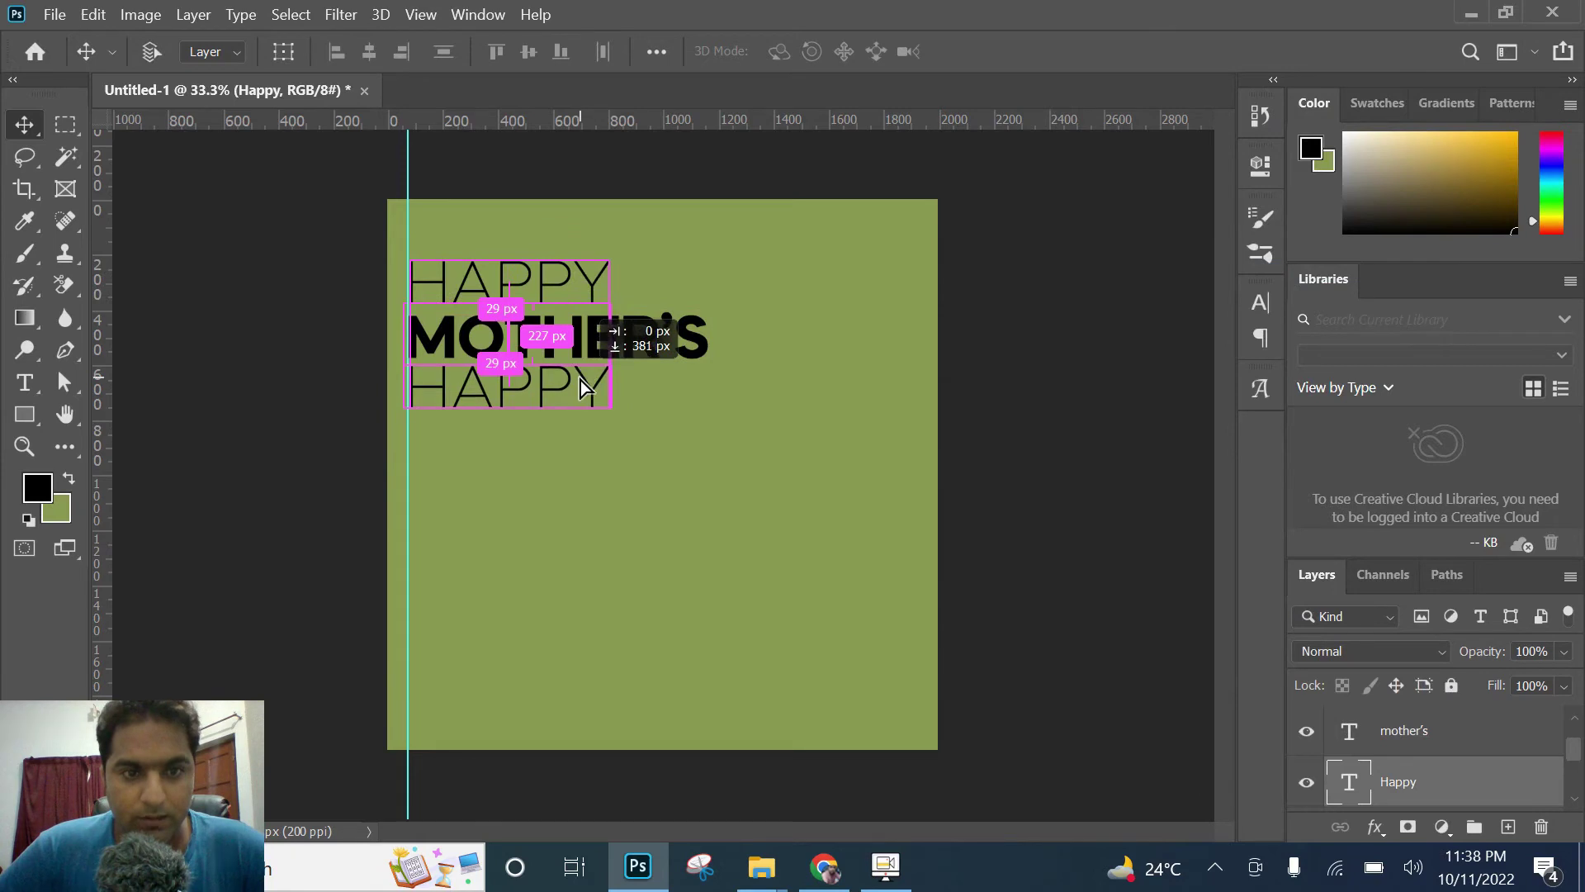
key(t)
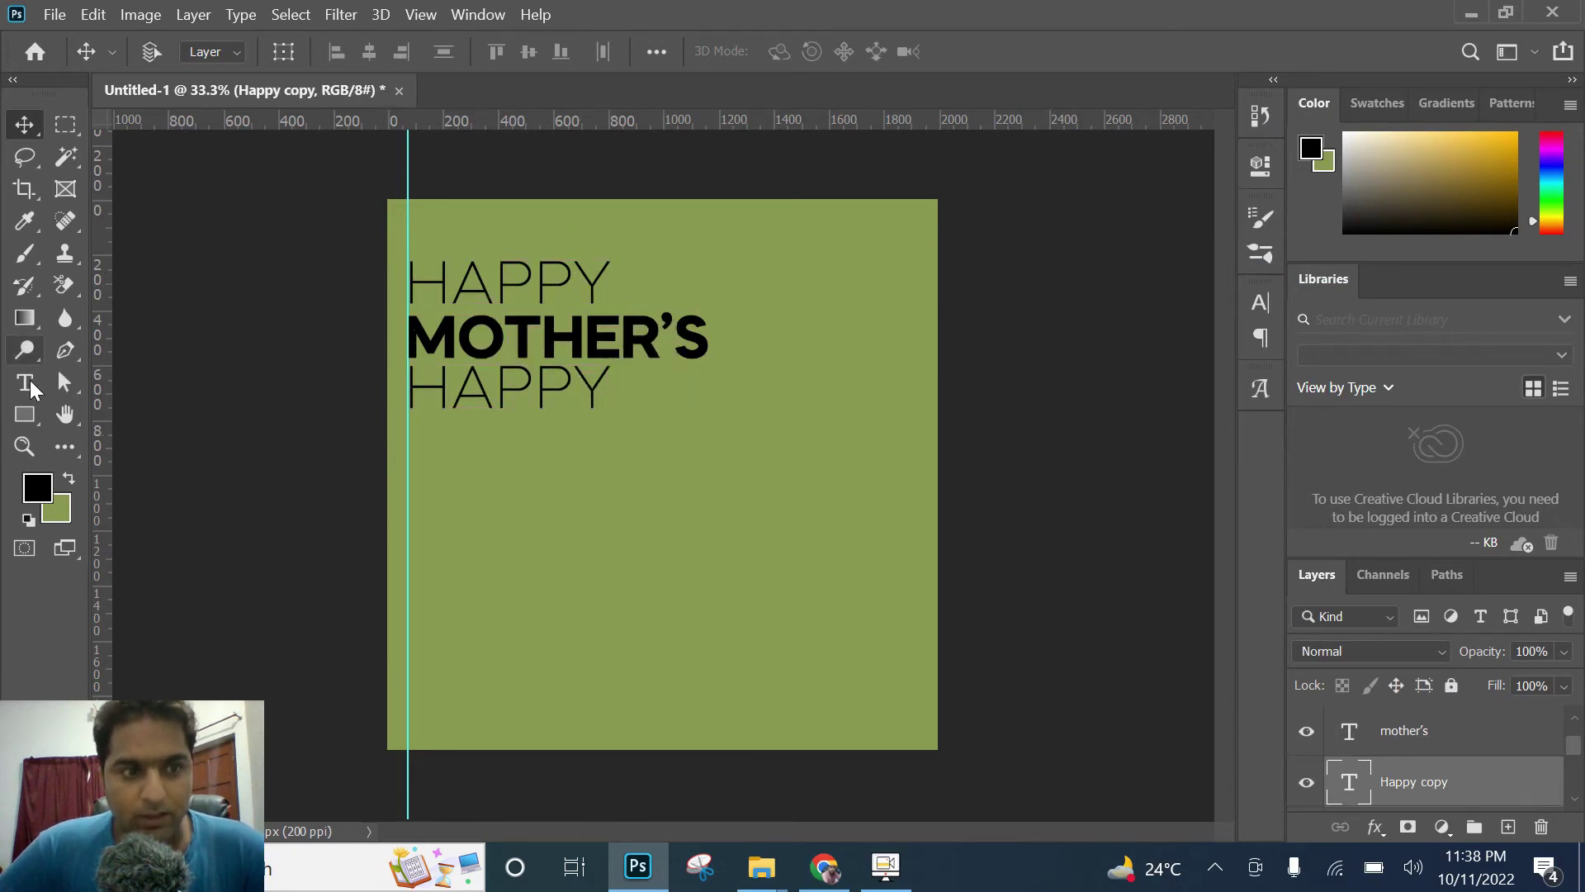
drag(590, 397, 388, 385)
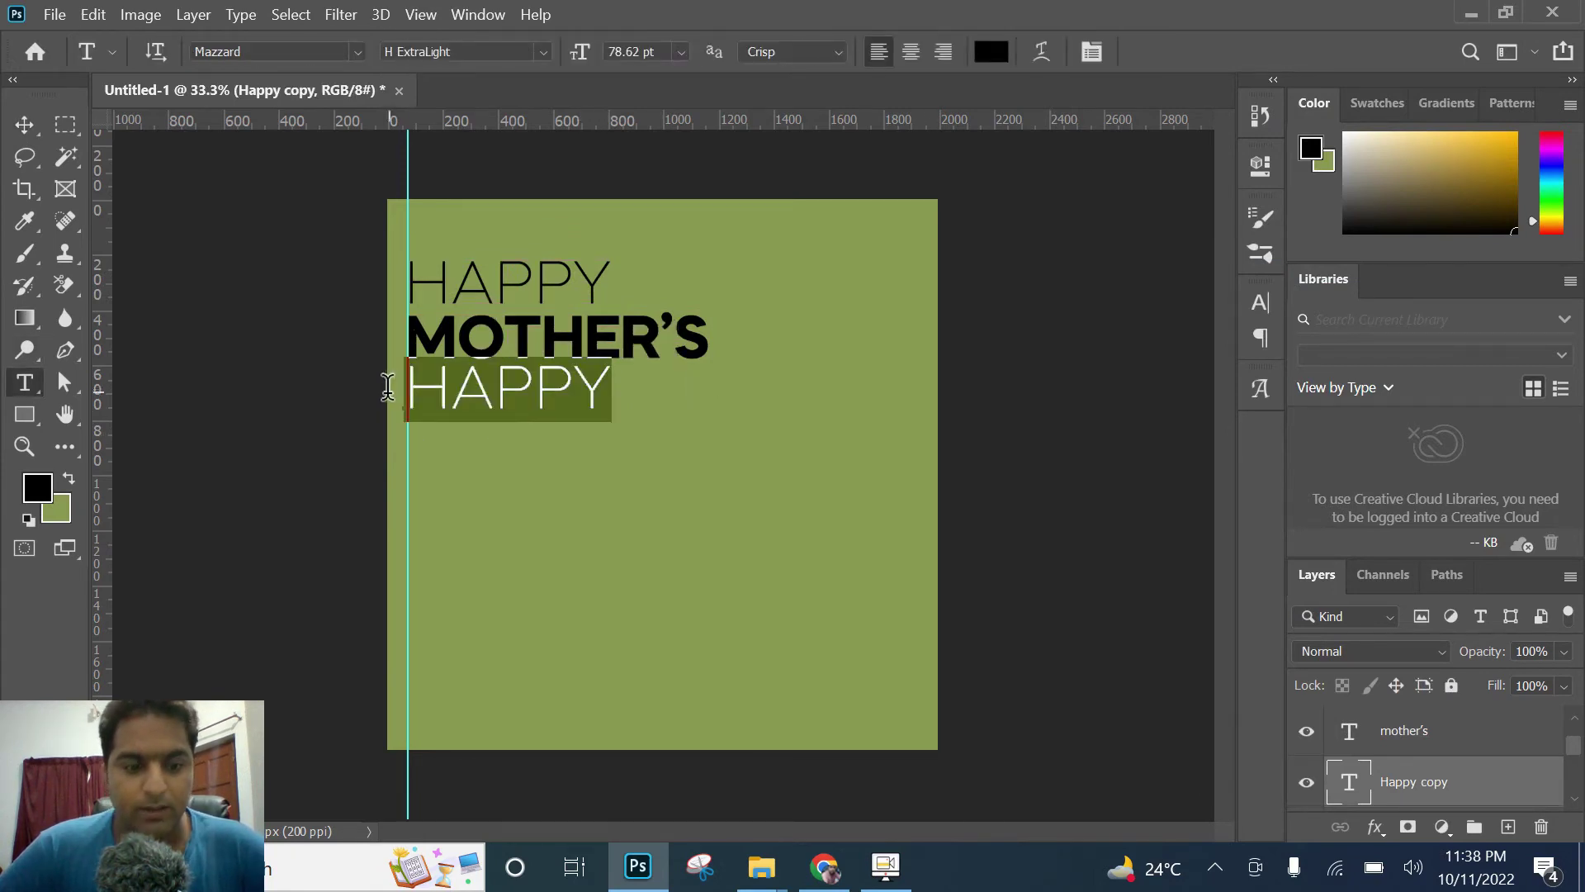
text(DAY)
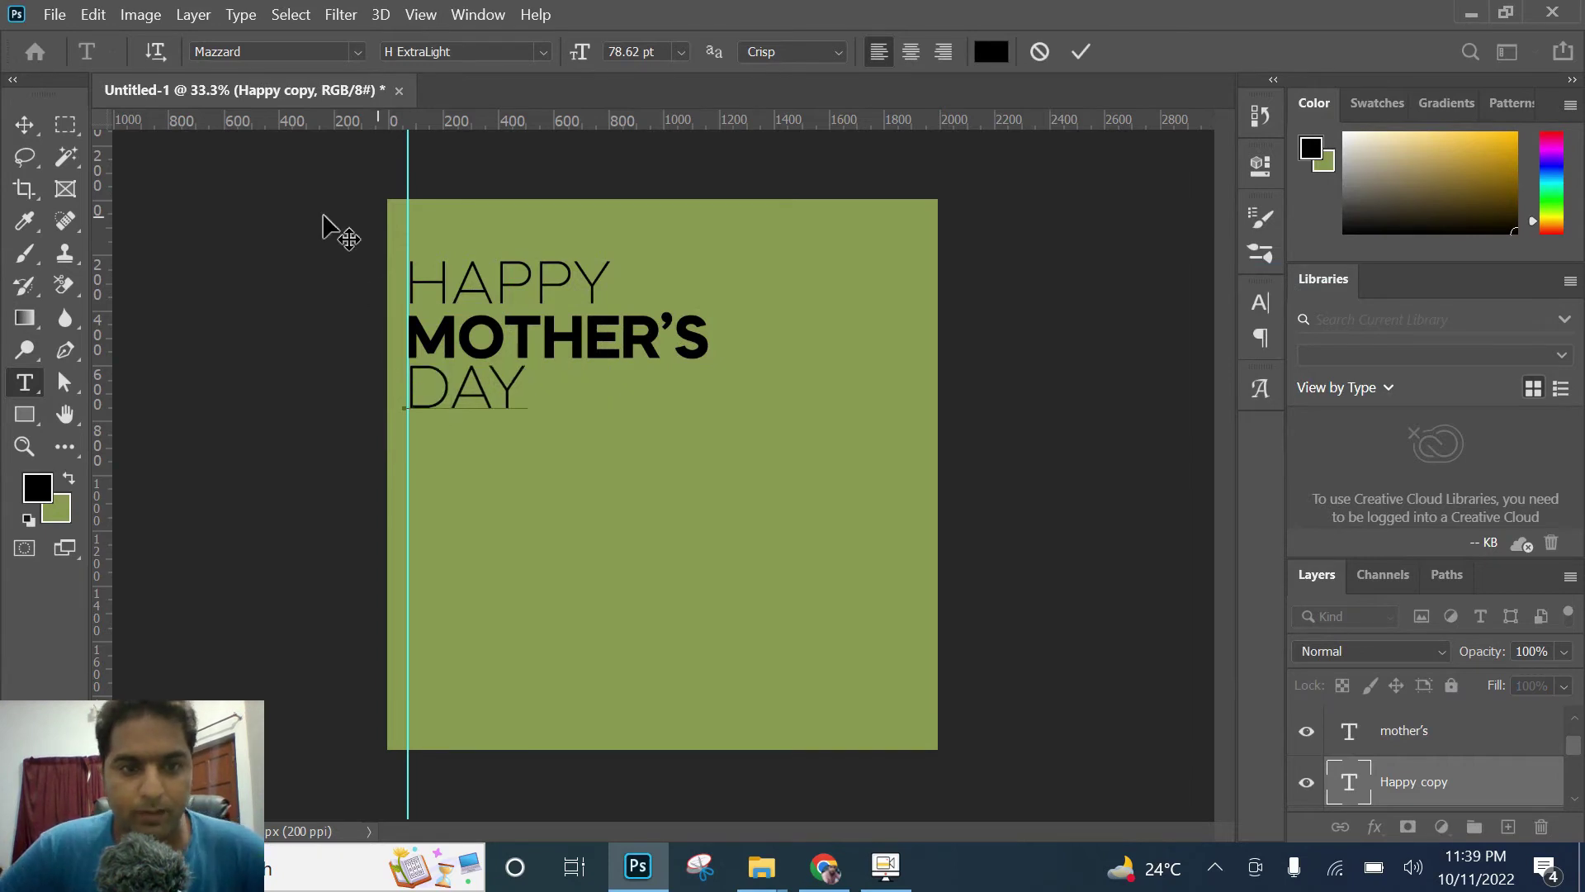
click(24, 124)
scroll(1441, 776, down, 1)
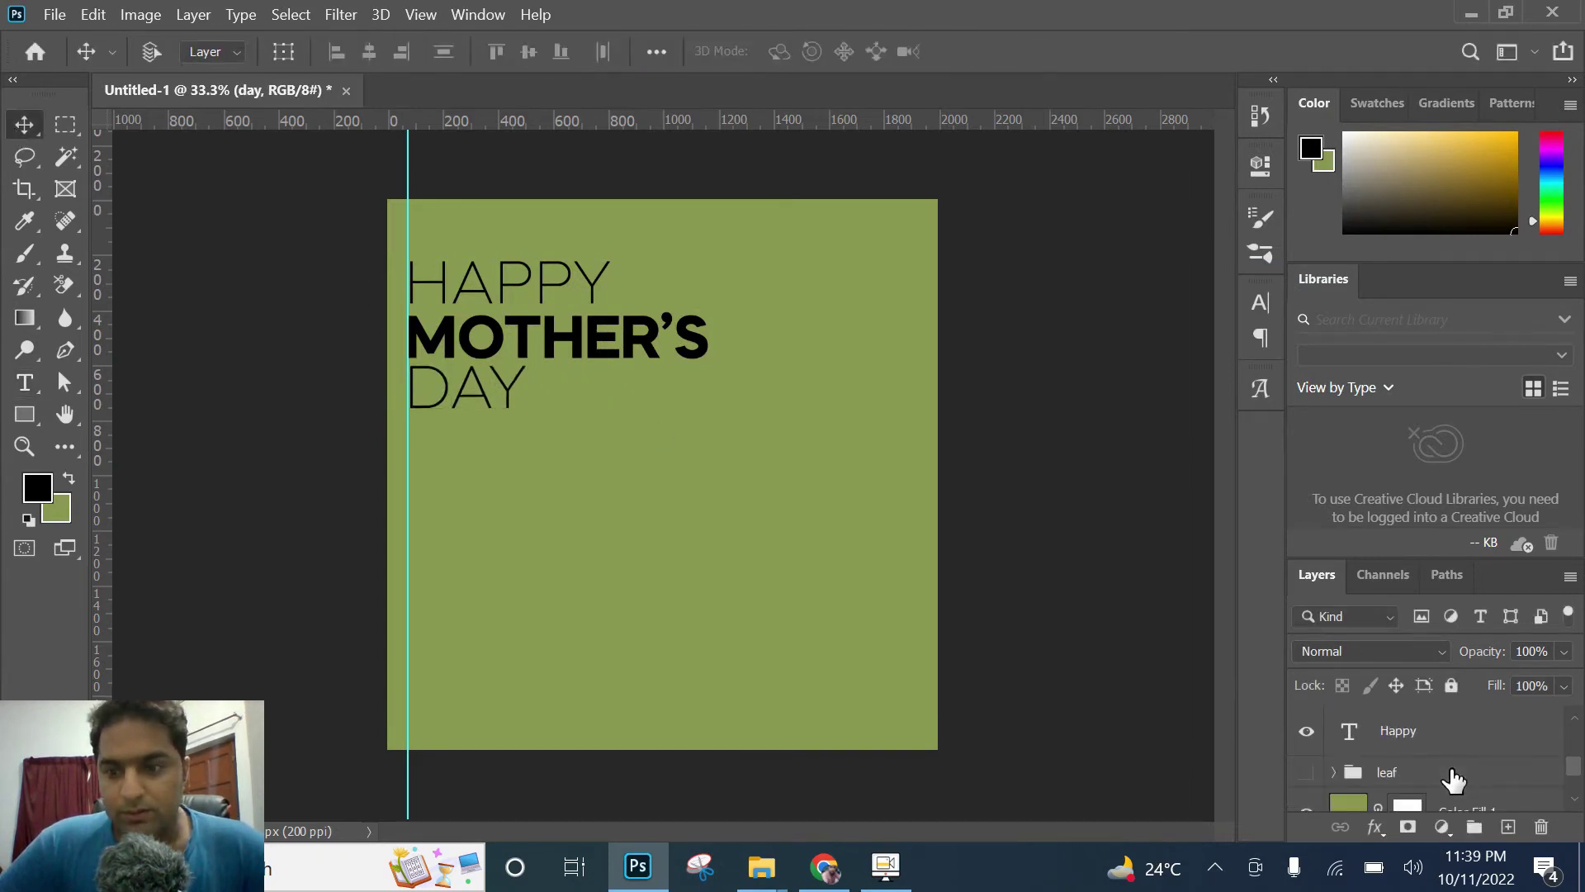
click(1439, 789)
scroll(1439, 785, up, 2)
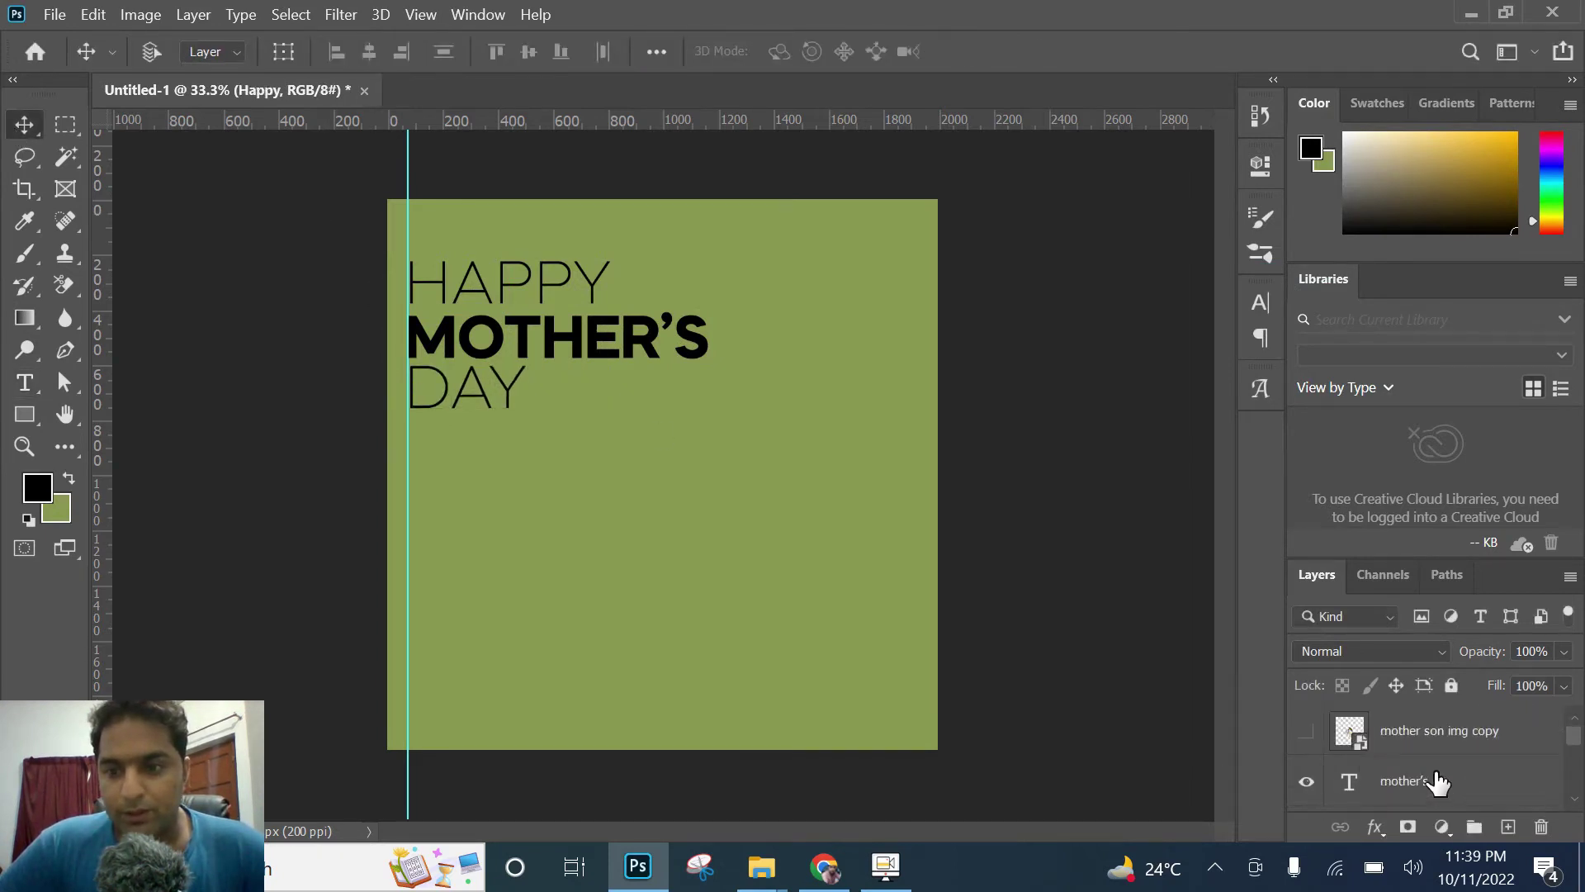
Step: Select the HAPPY, MOTHER'S and DAY layers and set their text colour to #ffffff
click(1437, 782)
click(1260, 302)
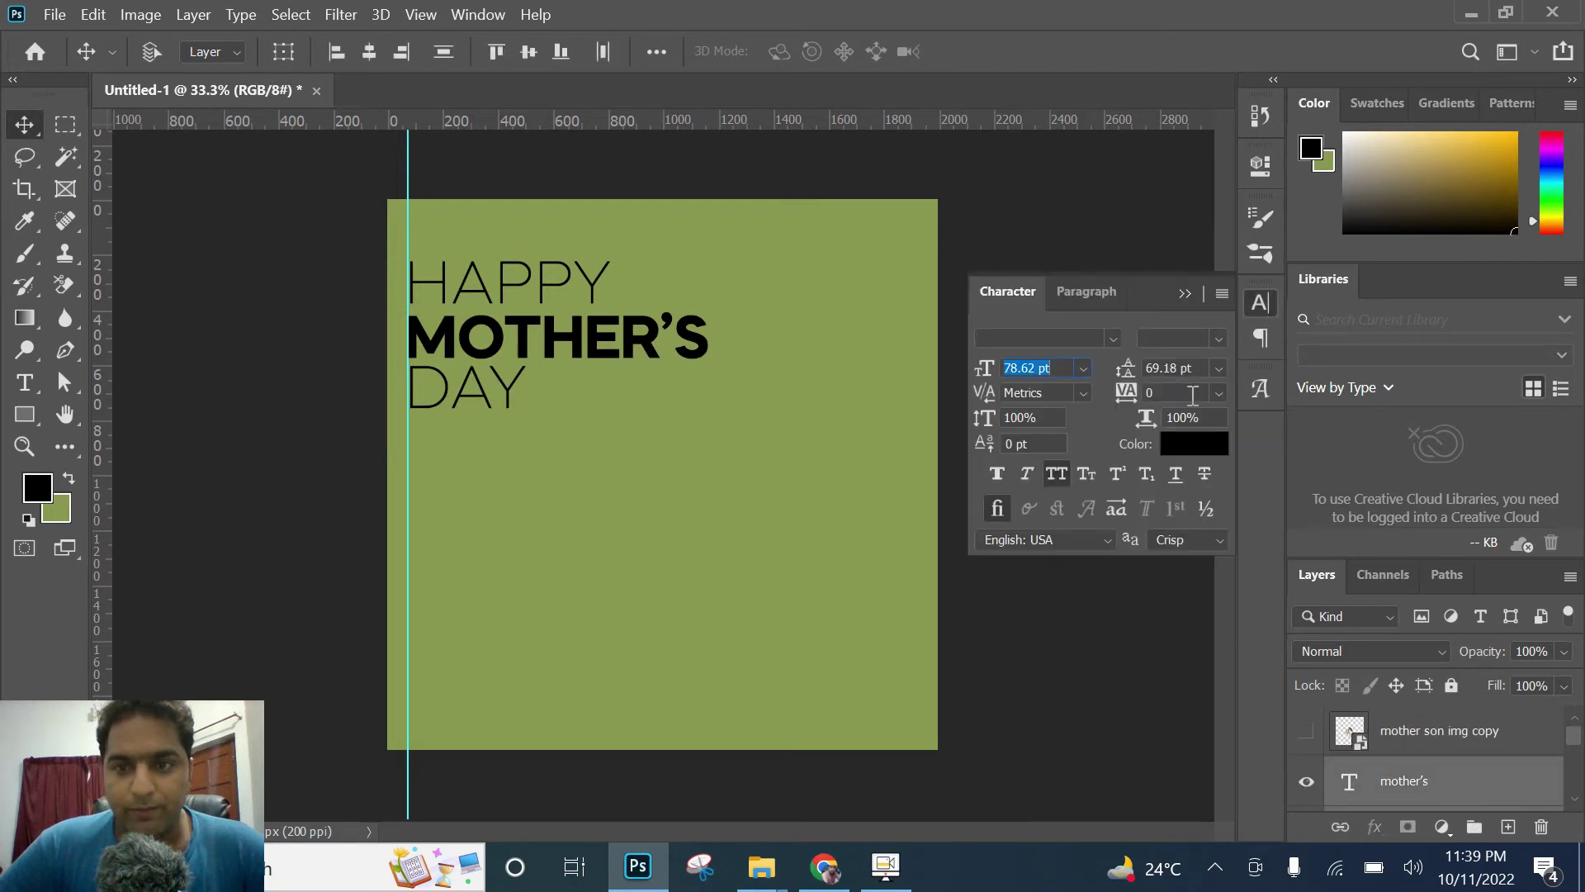
click(1175, 452)
drag(944, 273, 884, 184)
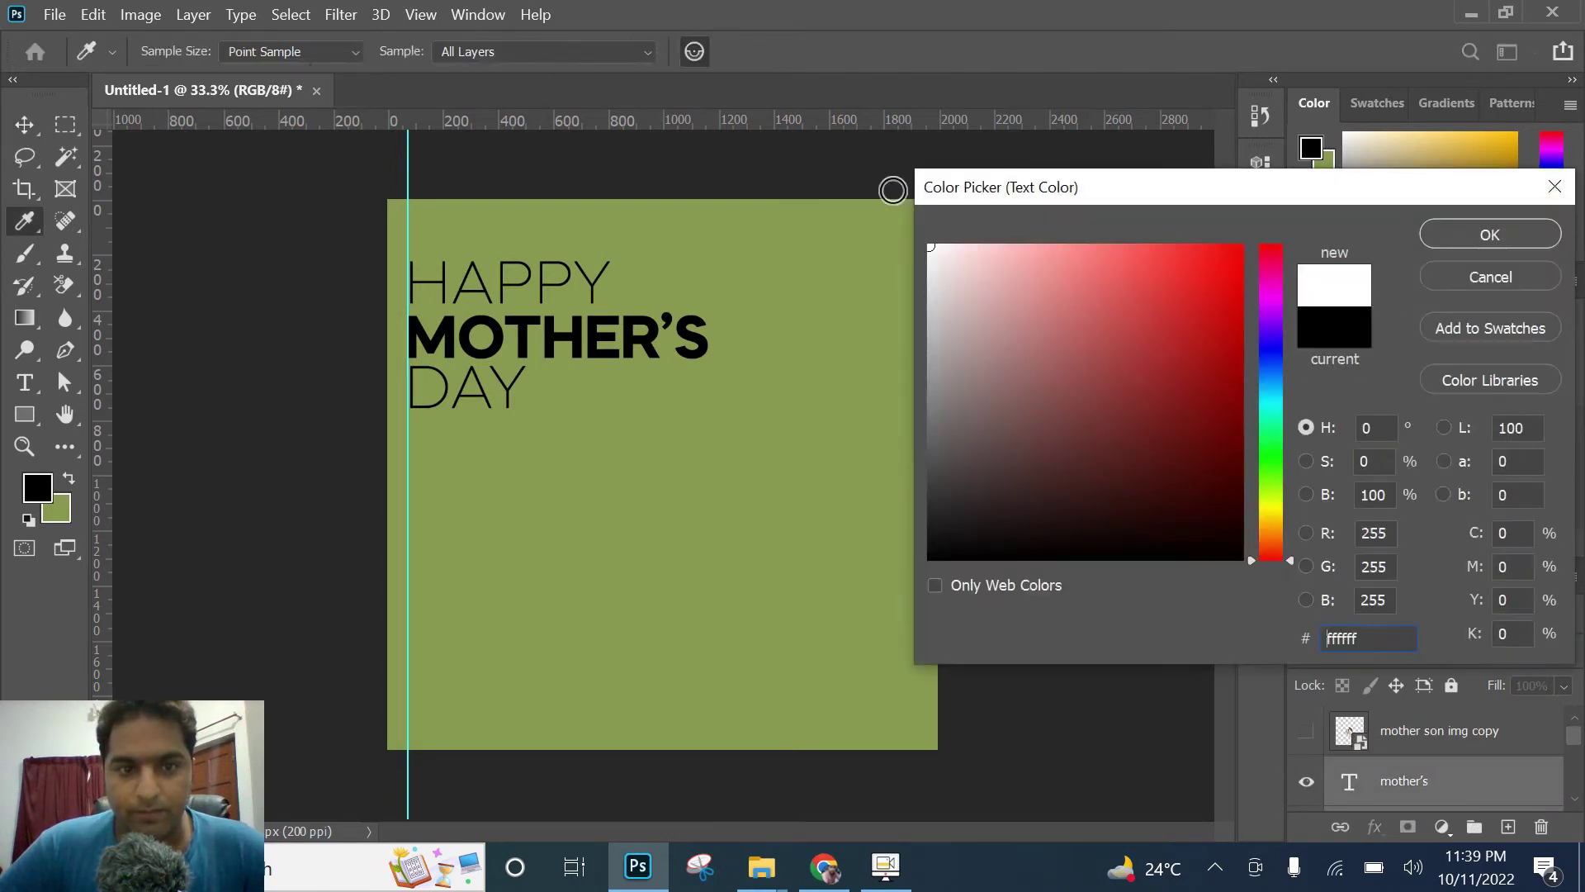
click(1527, 244)
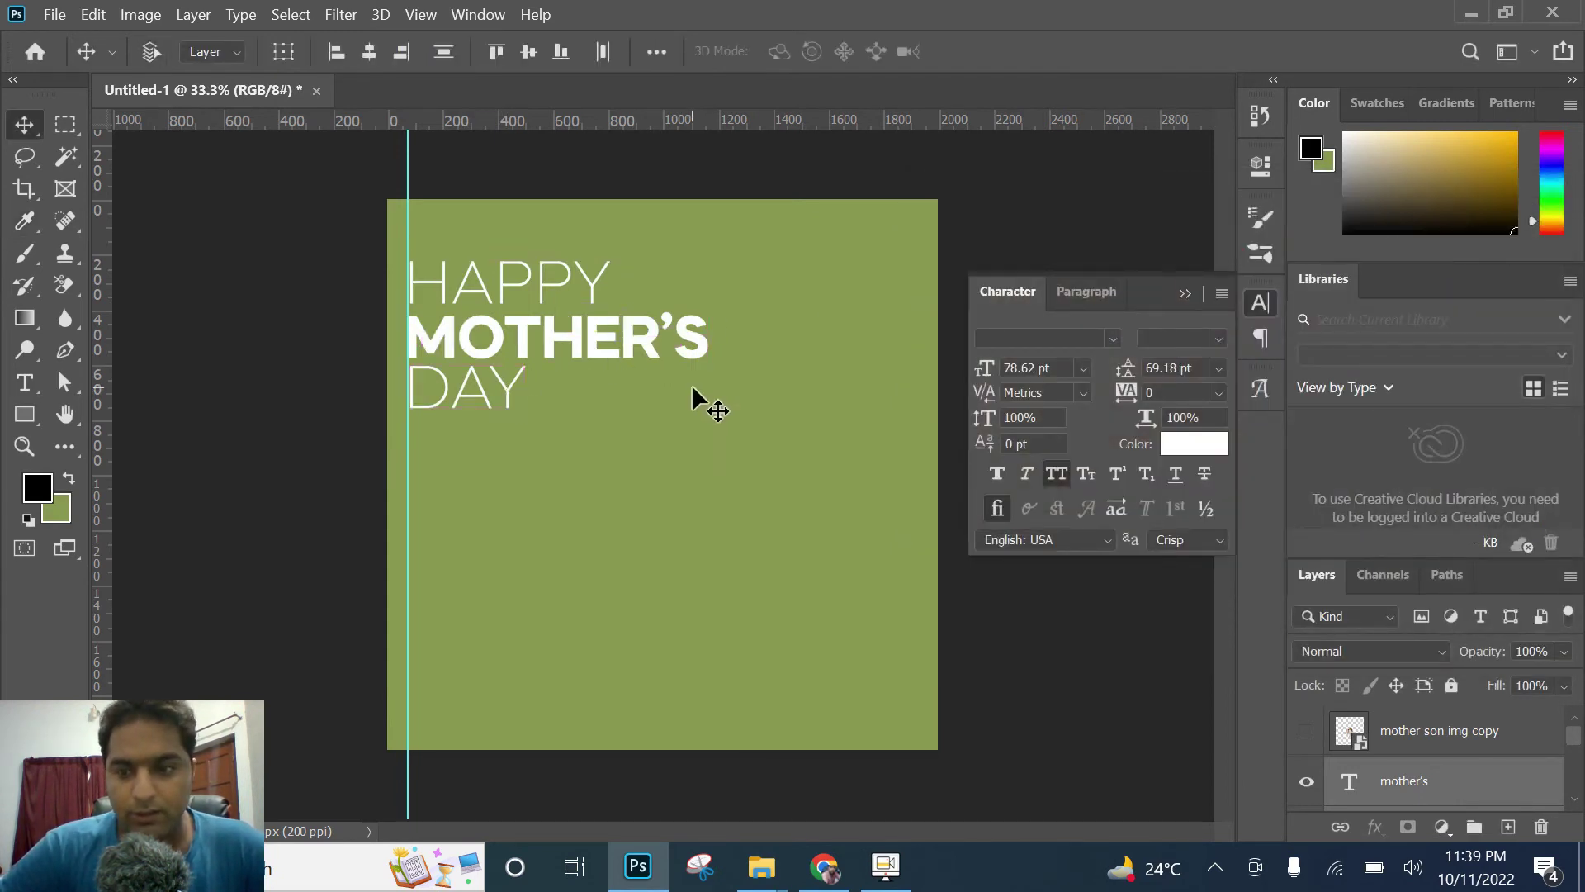
scroll(1480, 776, down, 2)
scroll(1434, 781, up, 1)
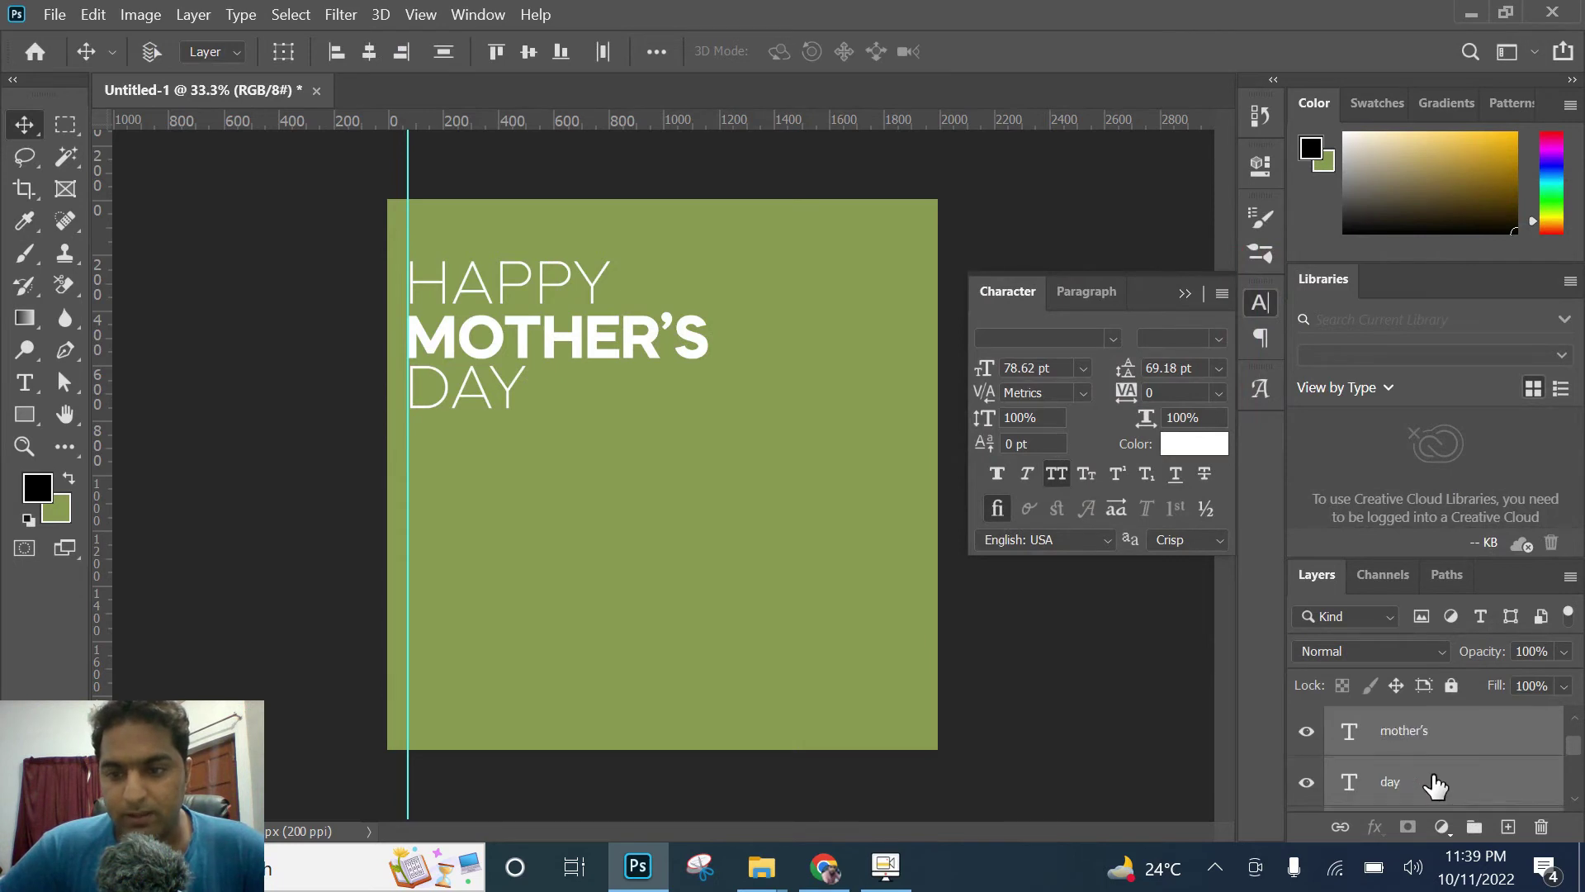
scroll(1434, 780, down, 1)
scroll(1435, 780, up, 1)
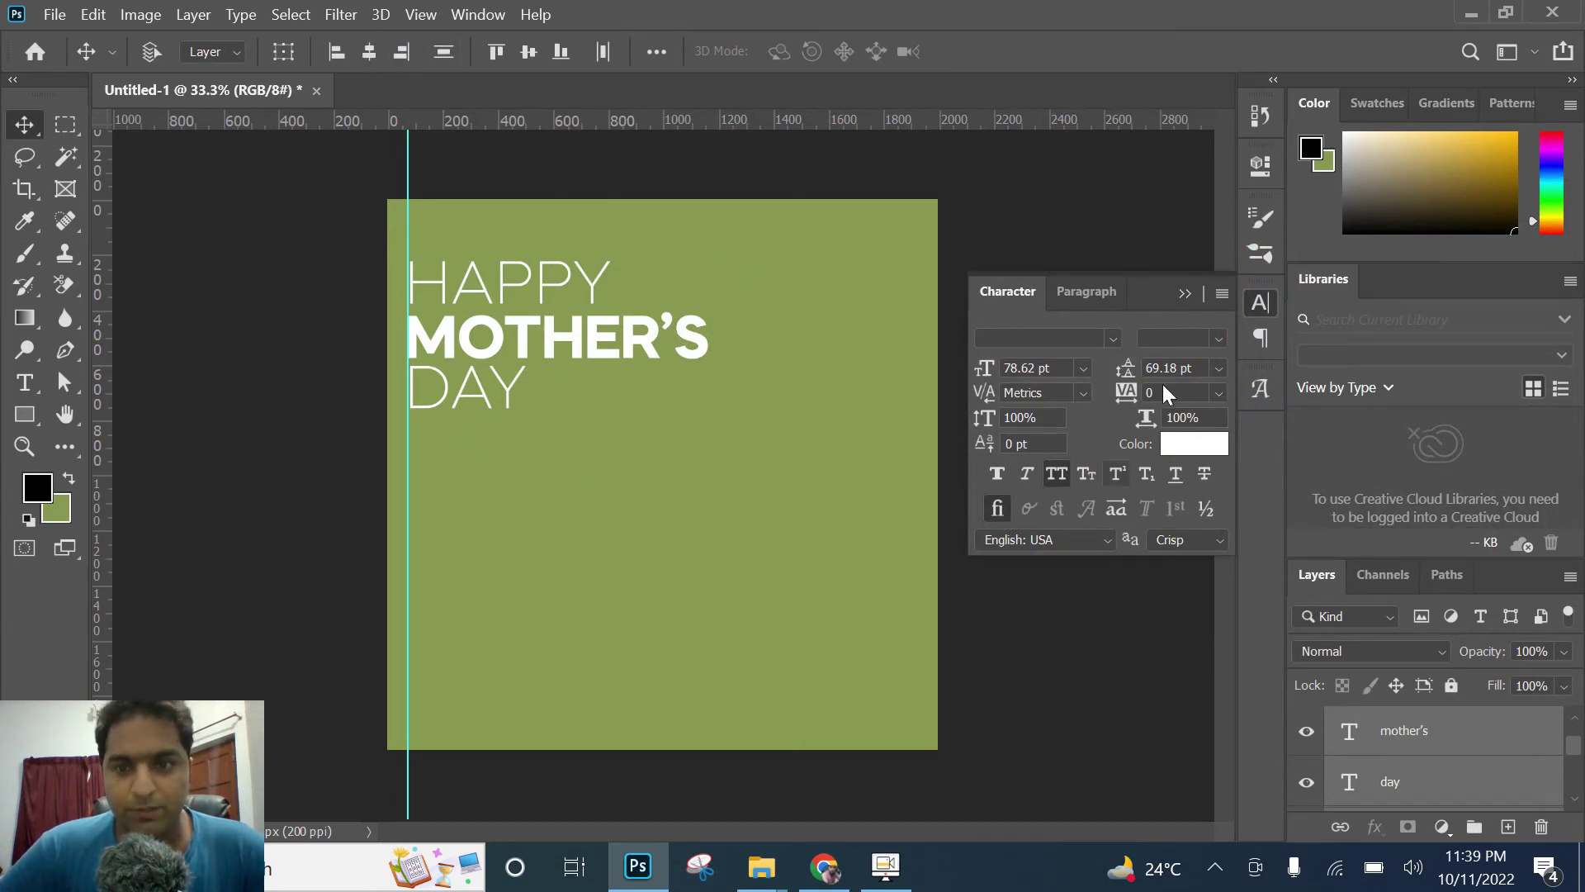
Step: Group the three heading layers into a group named 'text'
key(ctrl+g)
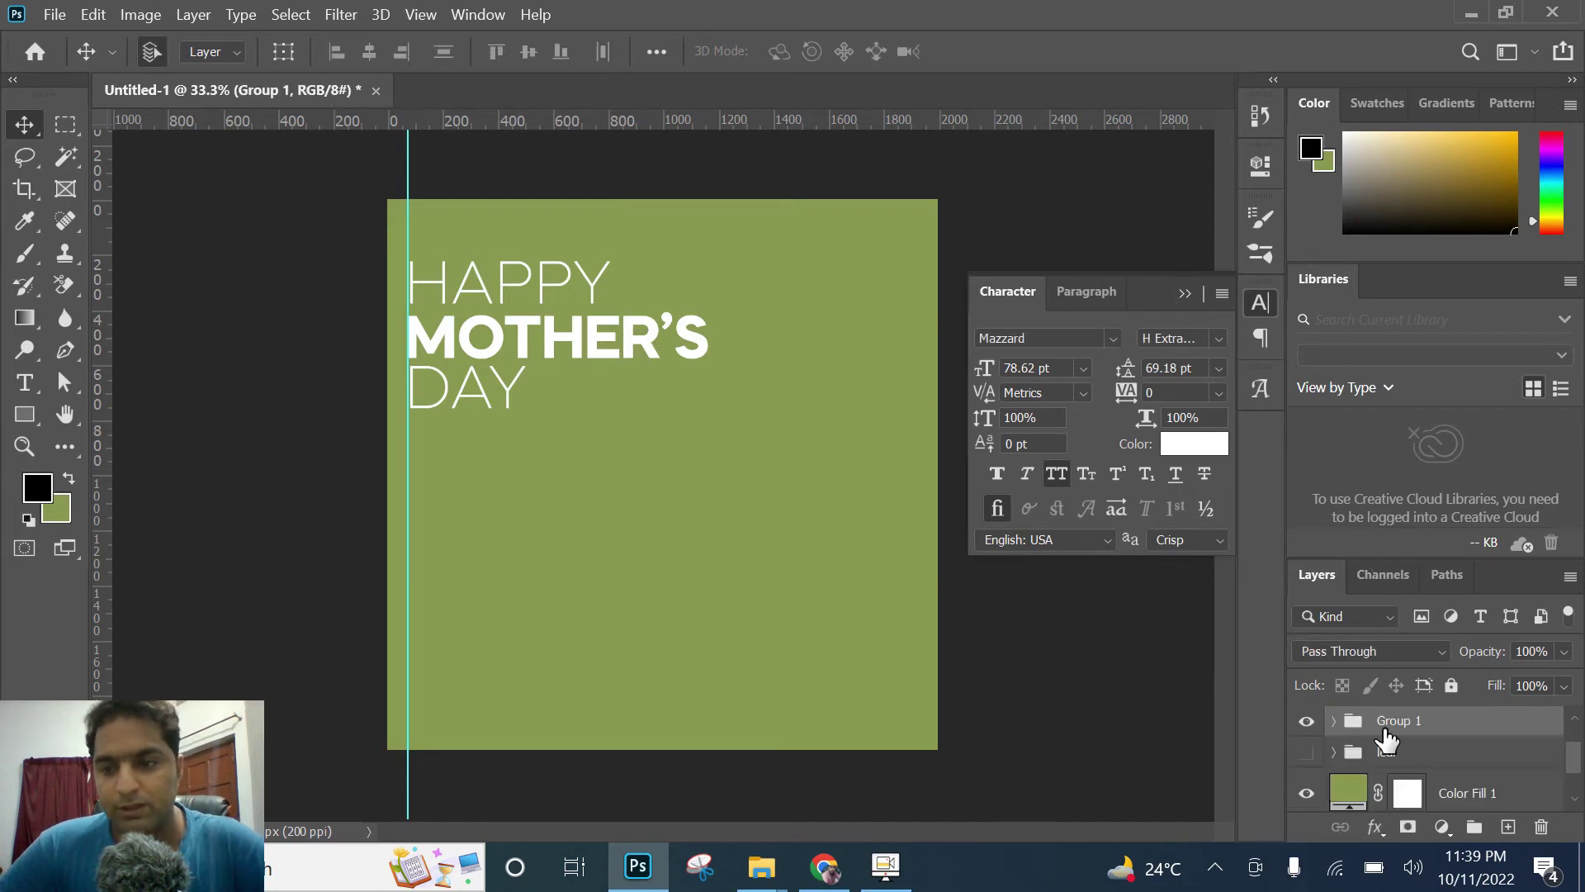
double_click(1392, 726)
text(text)
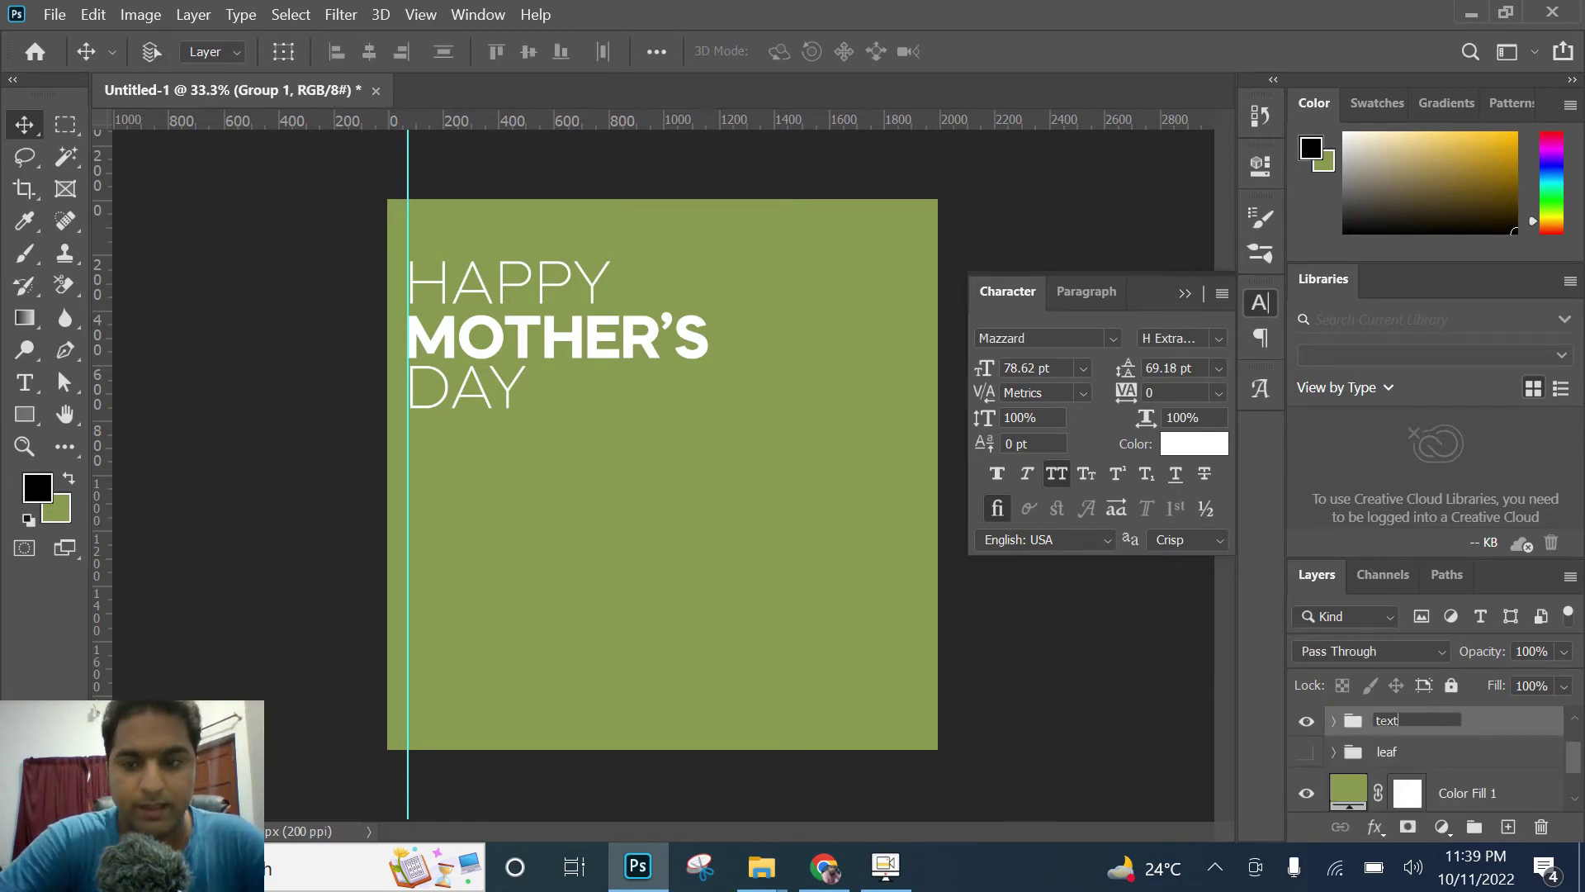
key(Return)
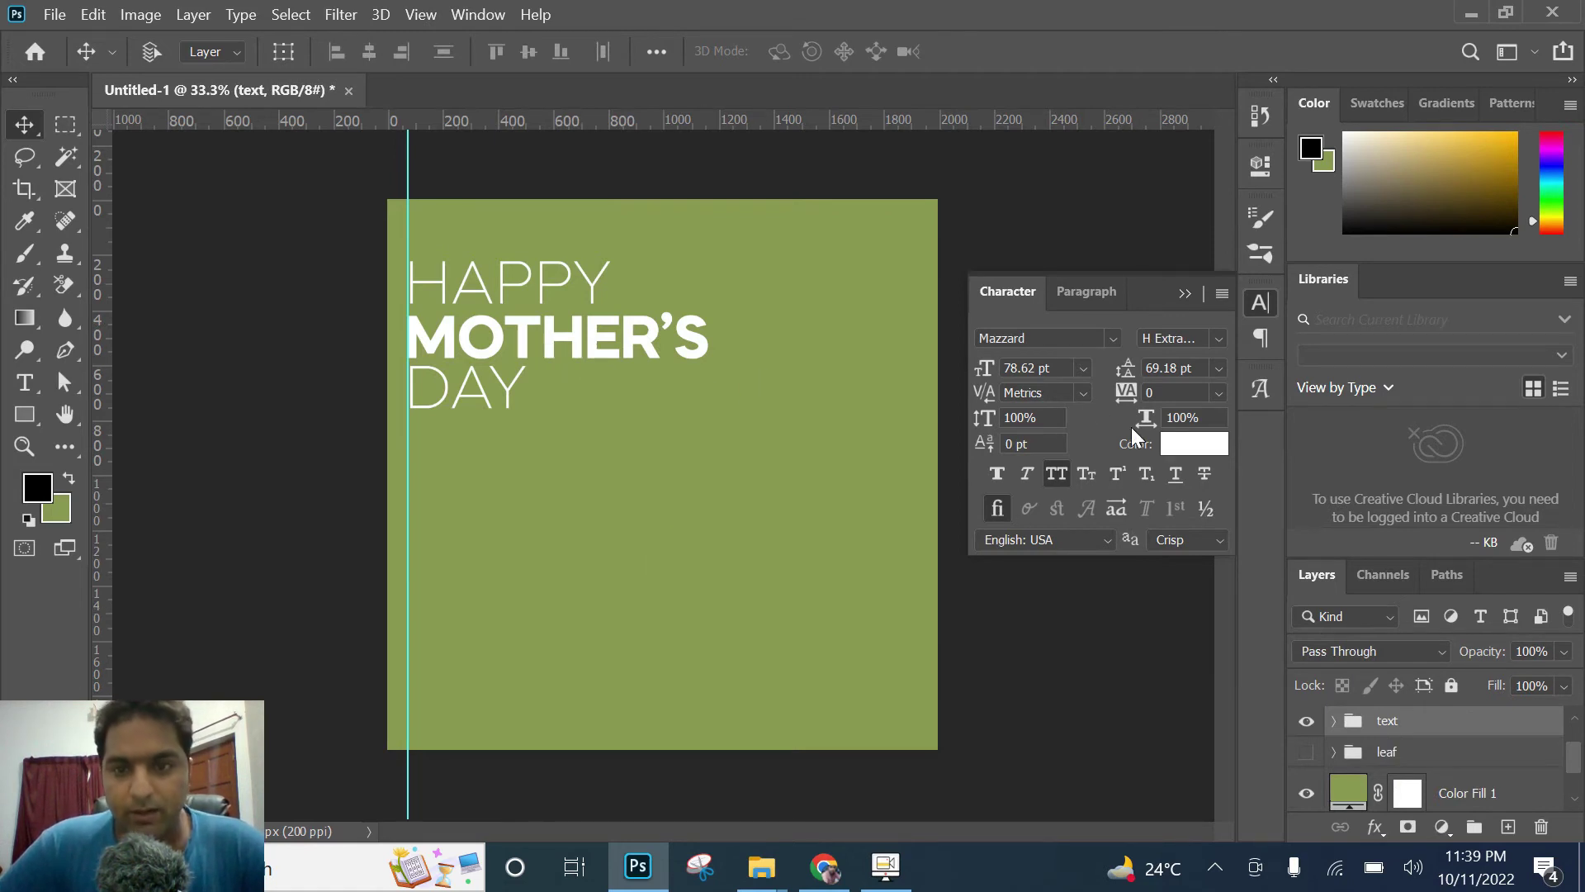
Step: Make the leaf group visible again and select it
click(1182, 295)
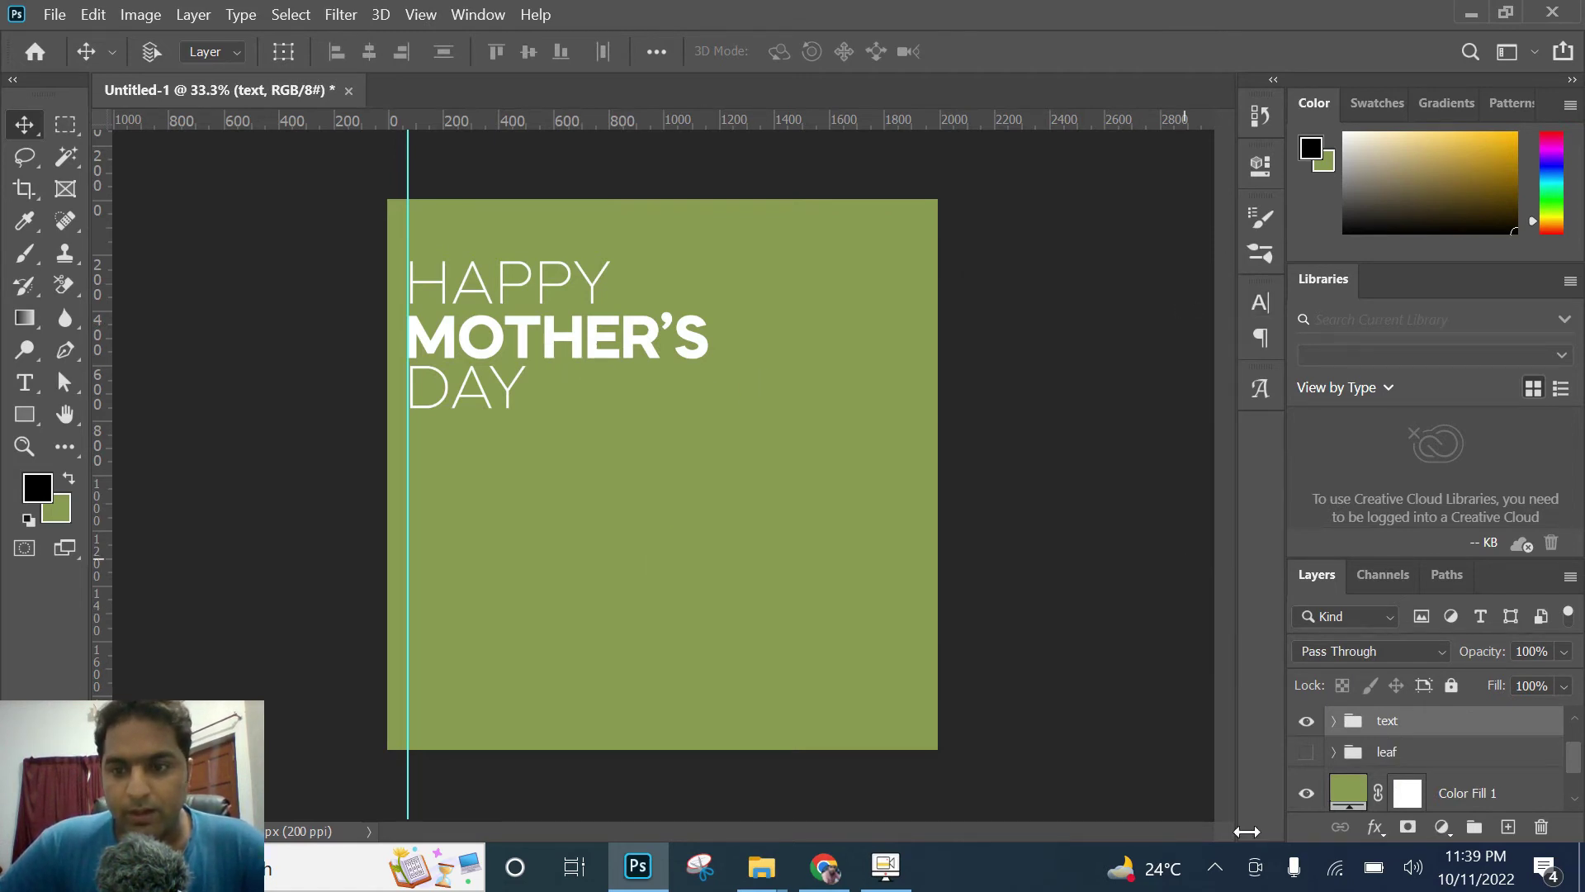
click(1306, 752)
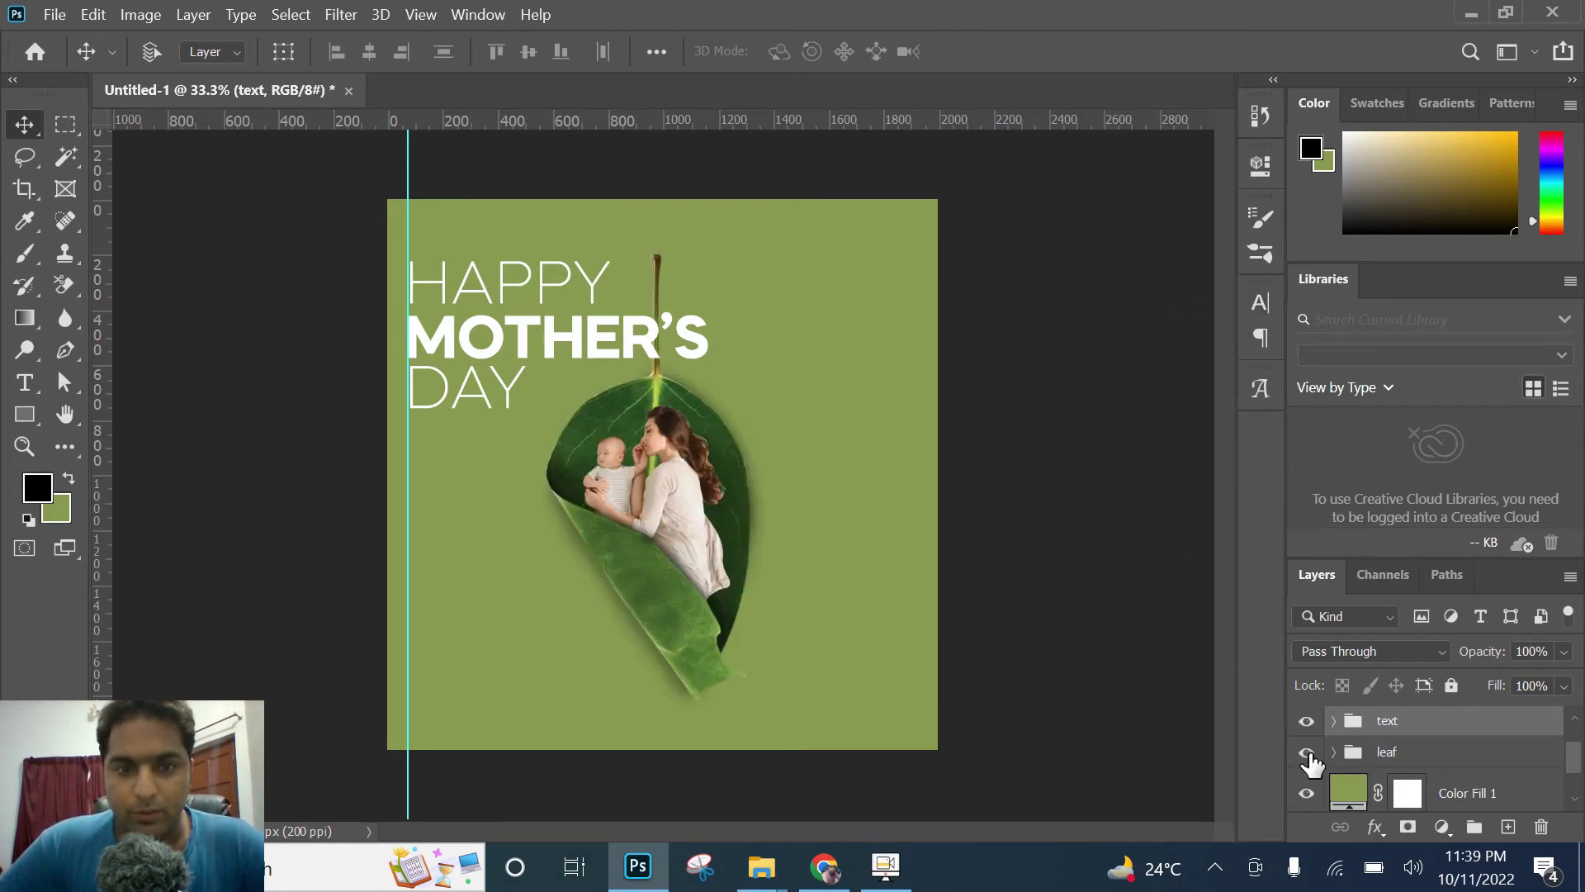
click(1415, 754)
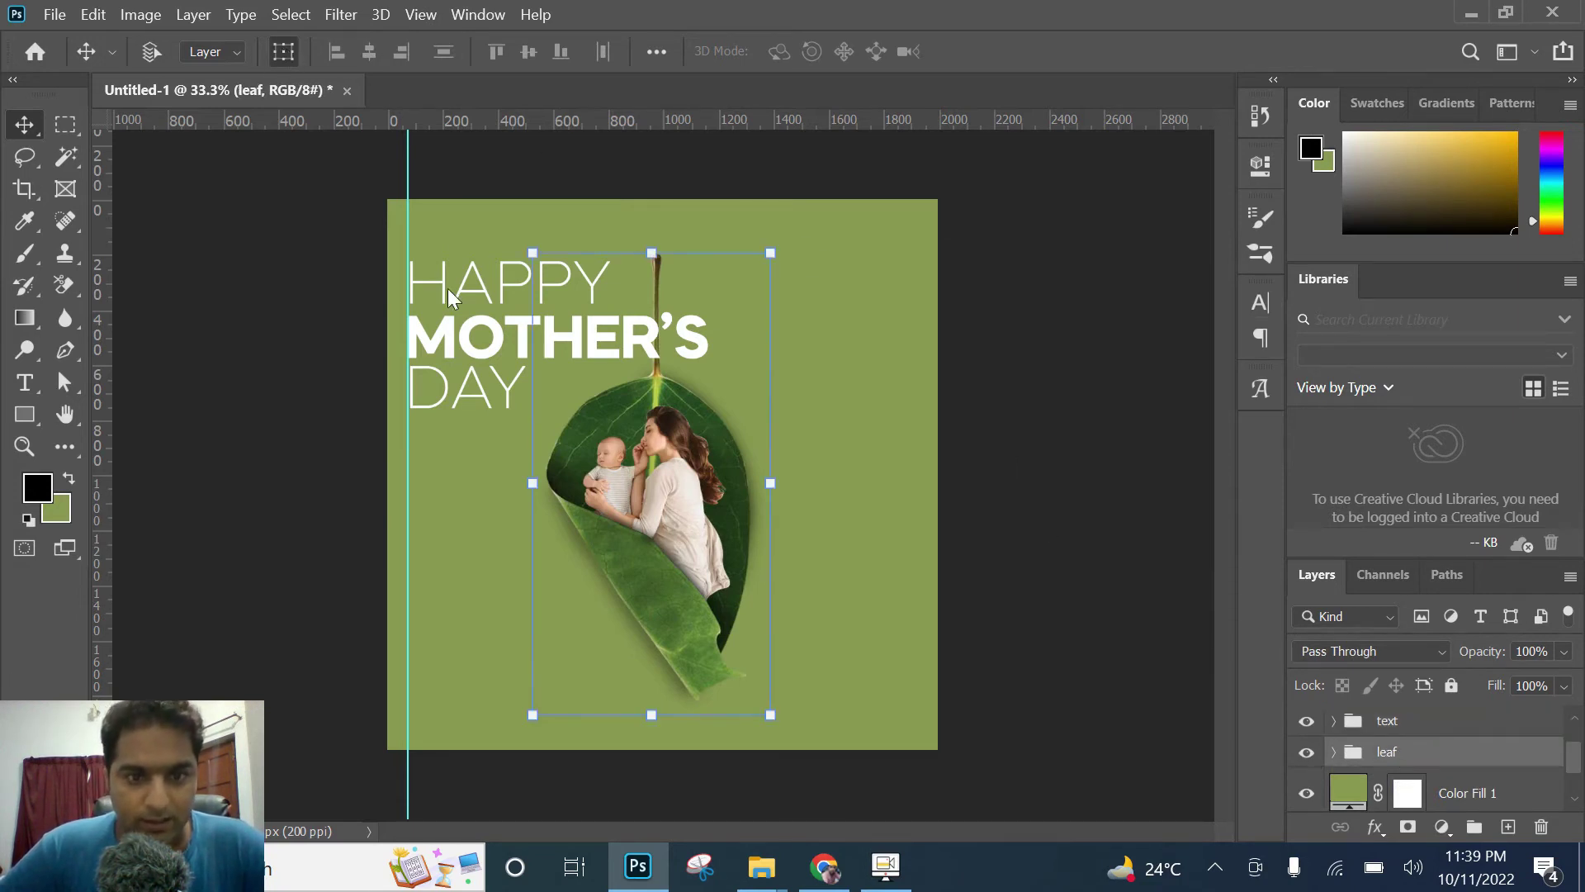
Step: Reposition the leaf group and rotate it about 19° clockwise
drag(655, 476, 697, 546)
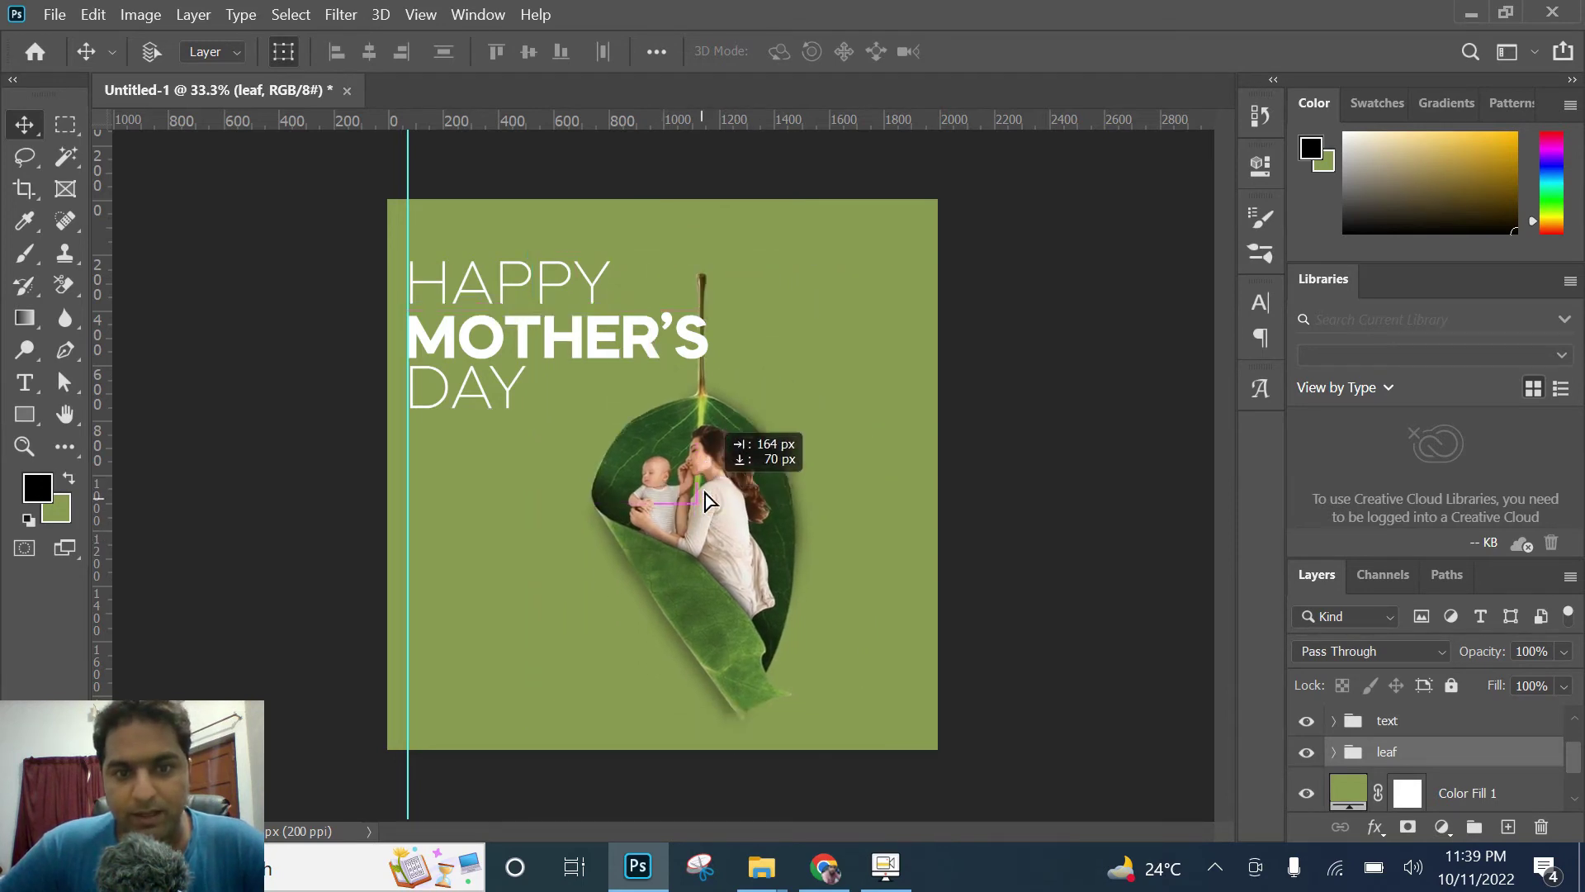
drag(697, 547, 626, 539)
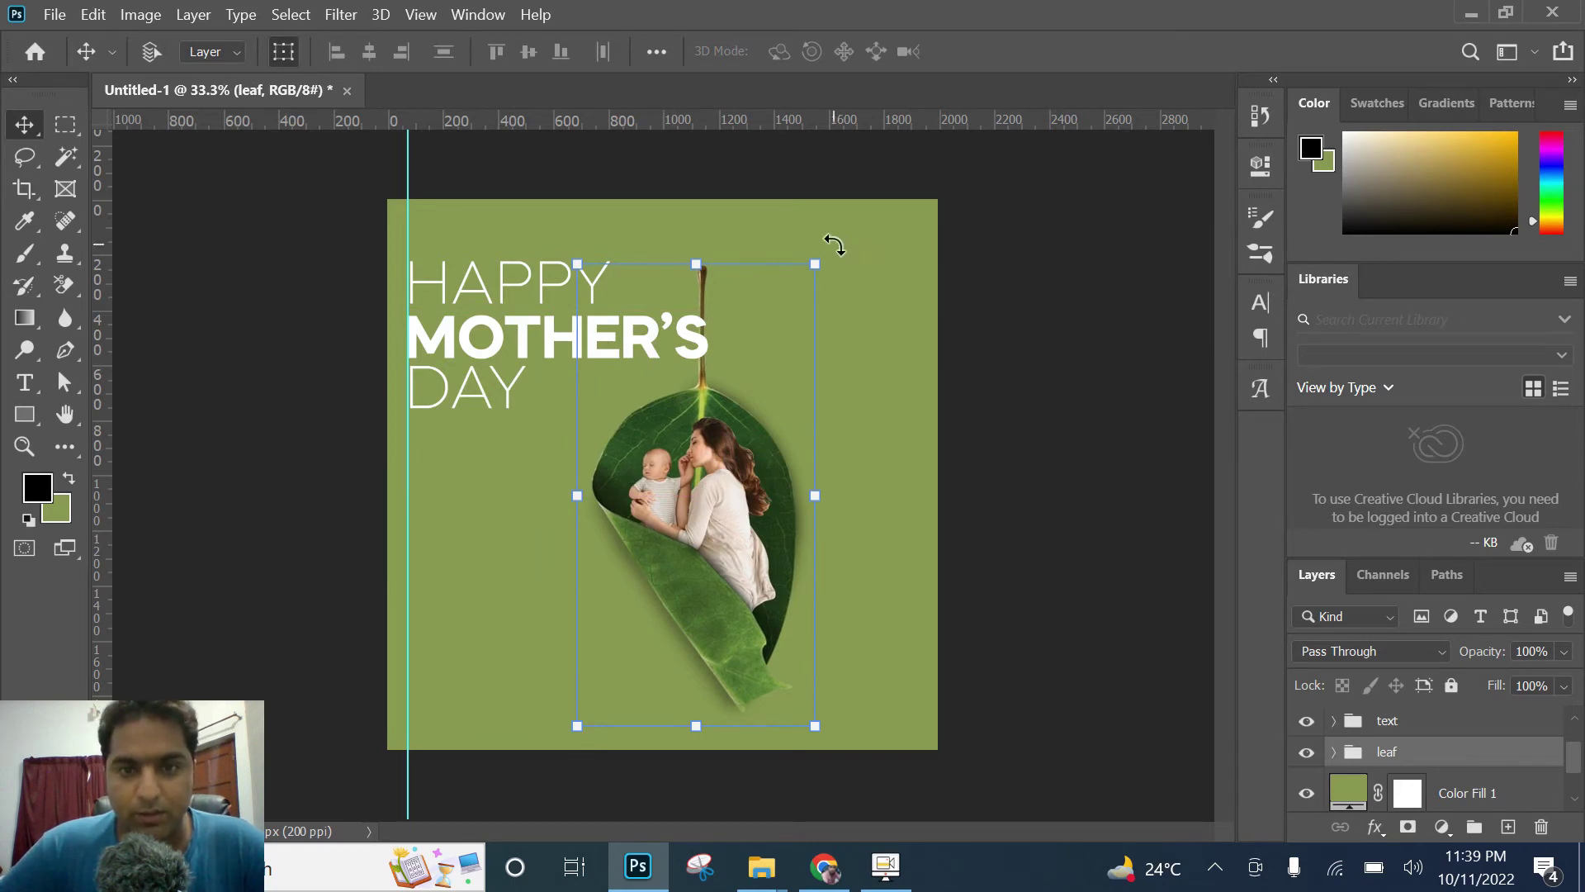
drag(834, 245, 893, 308)
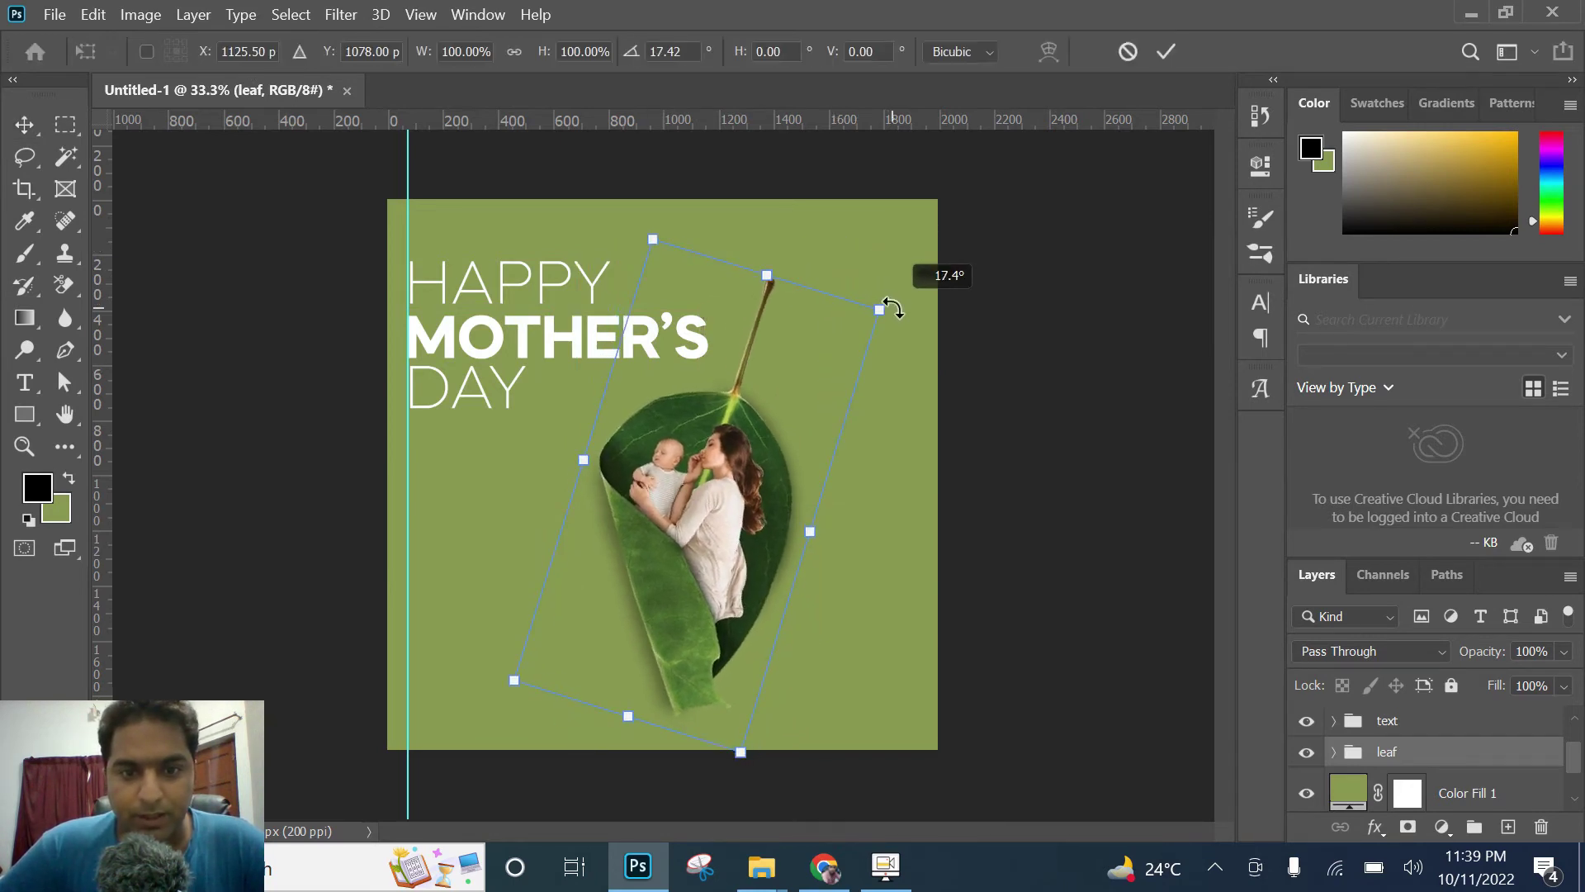
drag(685, 477, 638, 473)
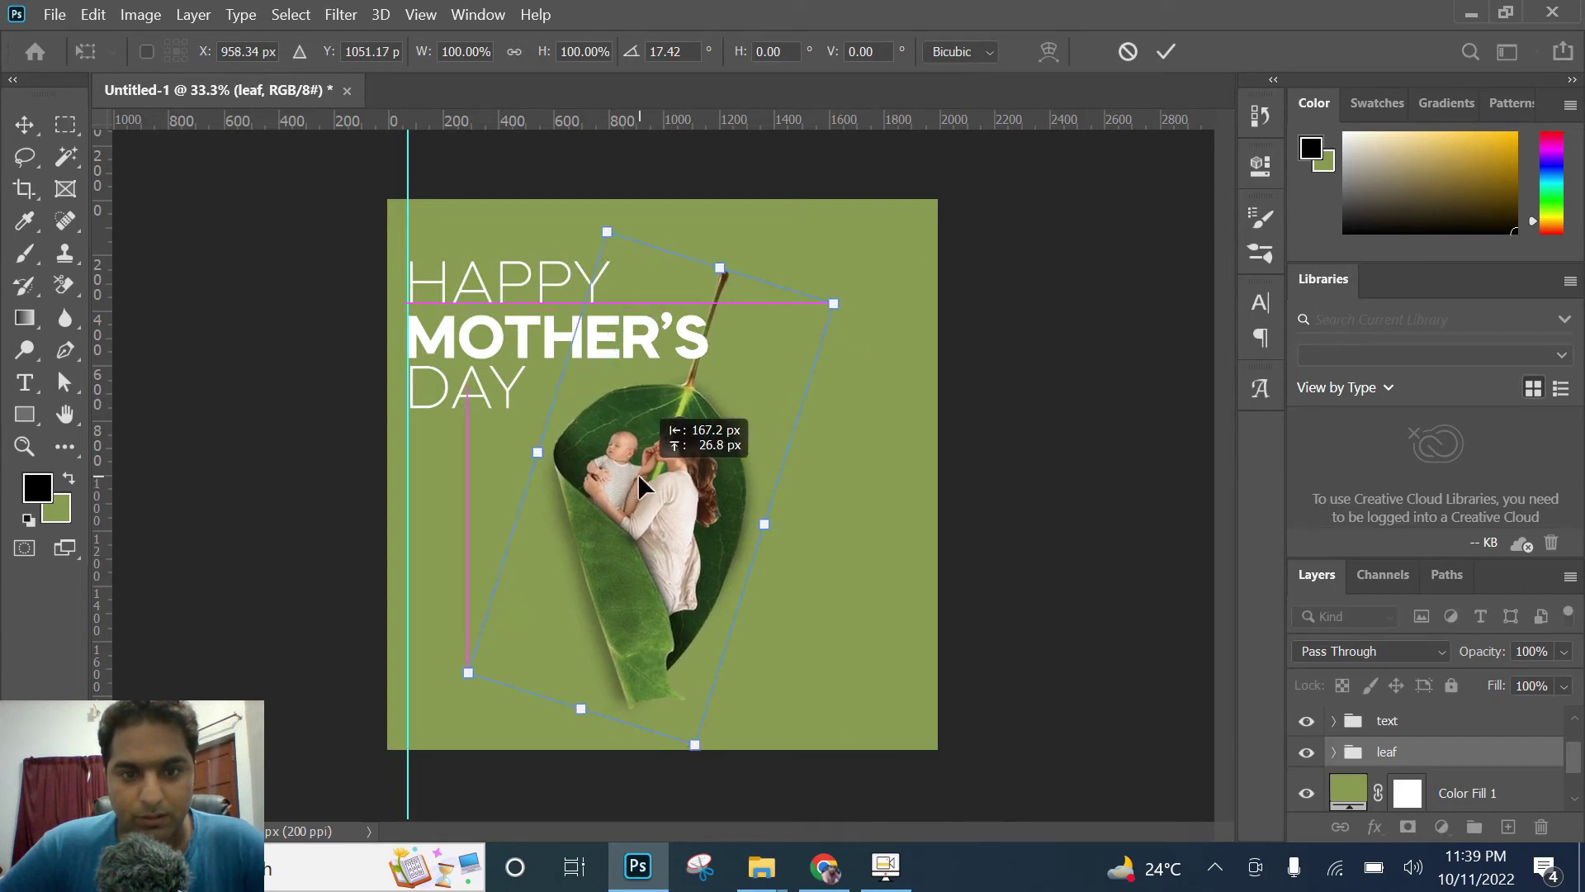
drag(915, 271, 921, 284)
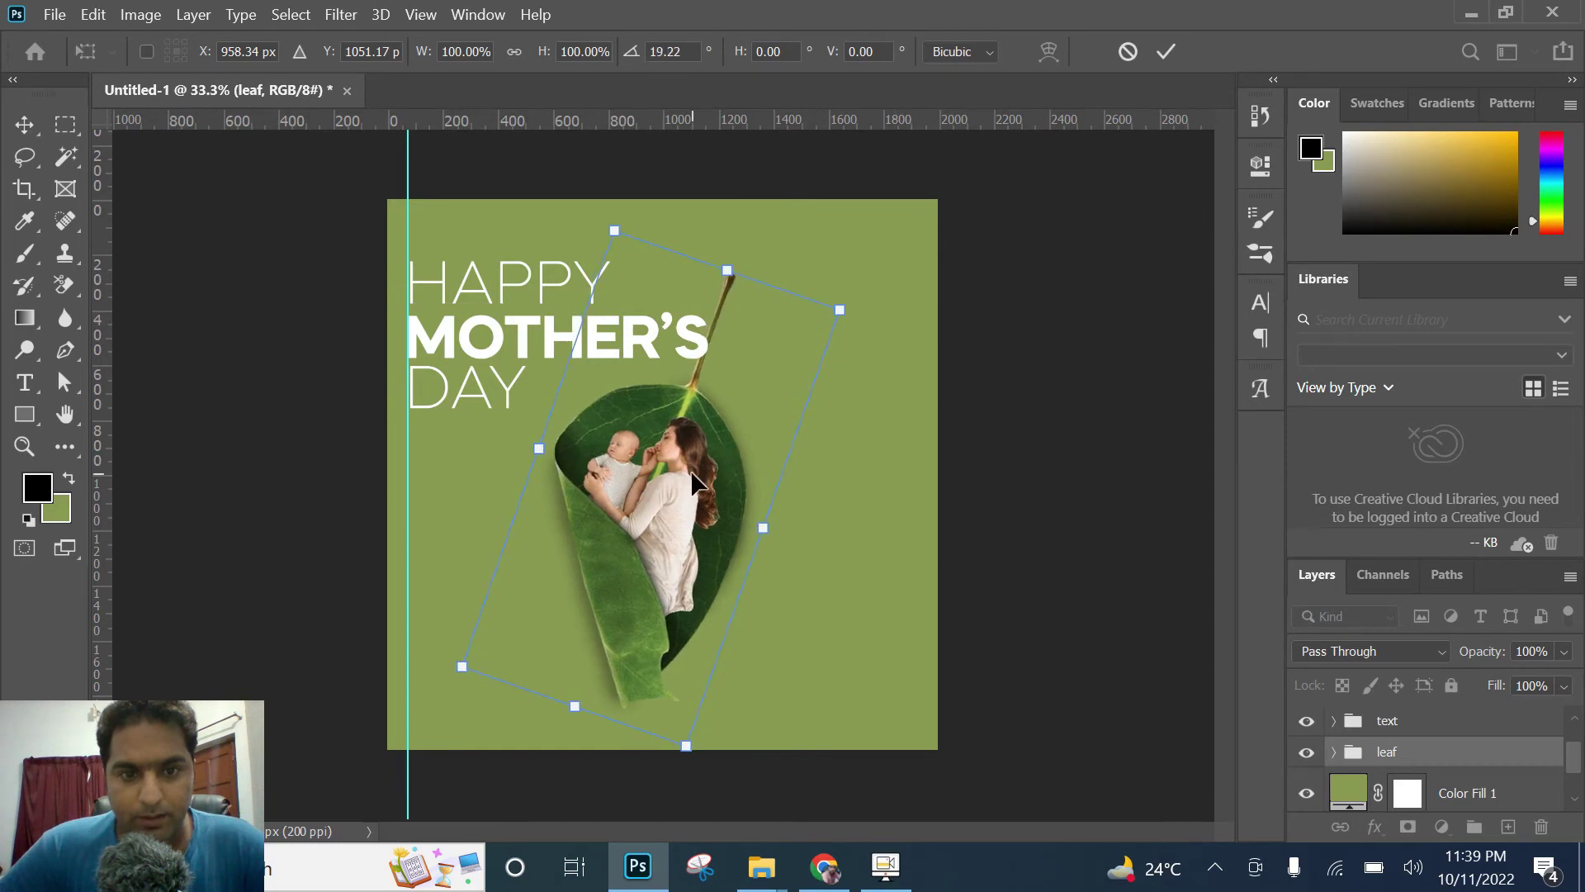
drag(692, 473, 703, 472)
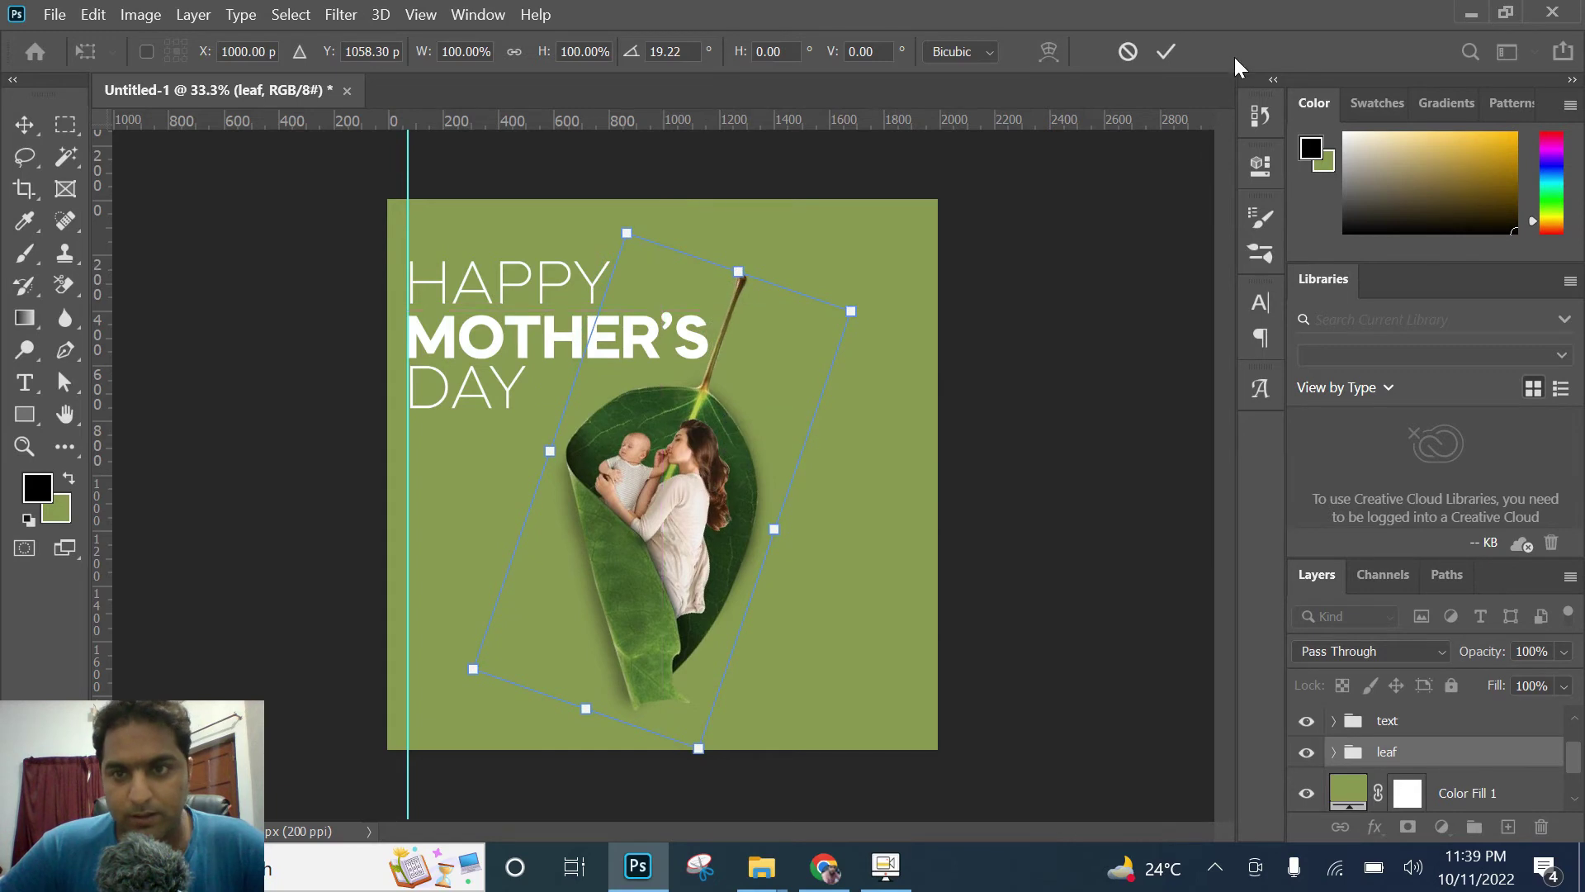
click(1165, 52)
Step: Scale the text group to about 108.6% and select the mother's text layer
click(1394, 722)
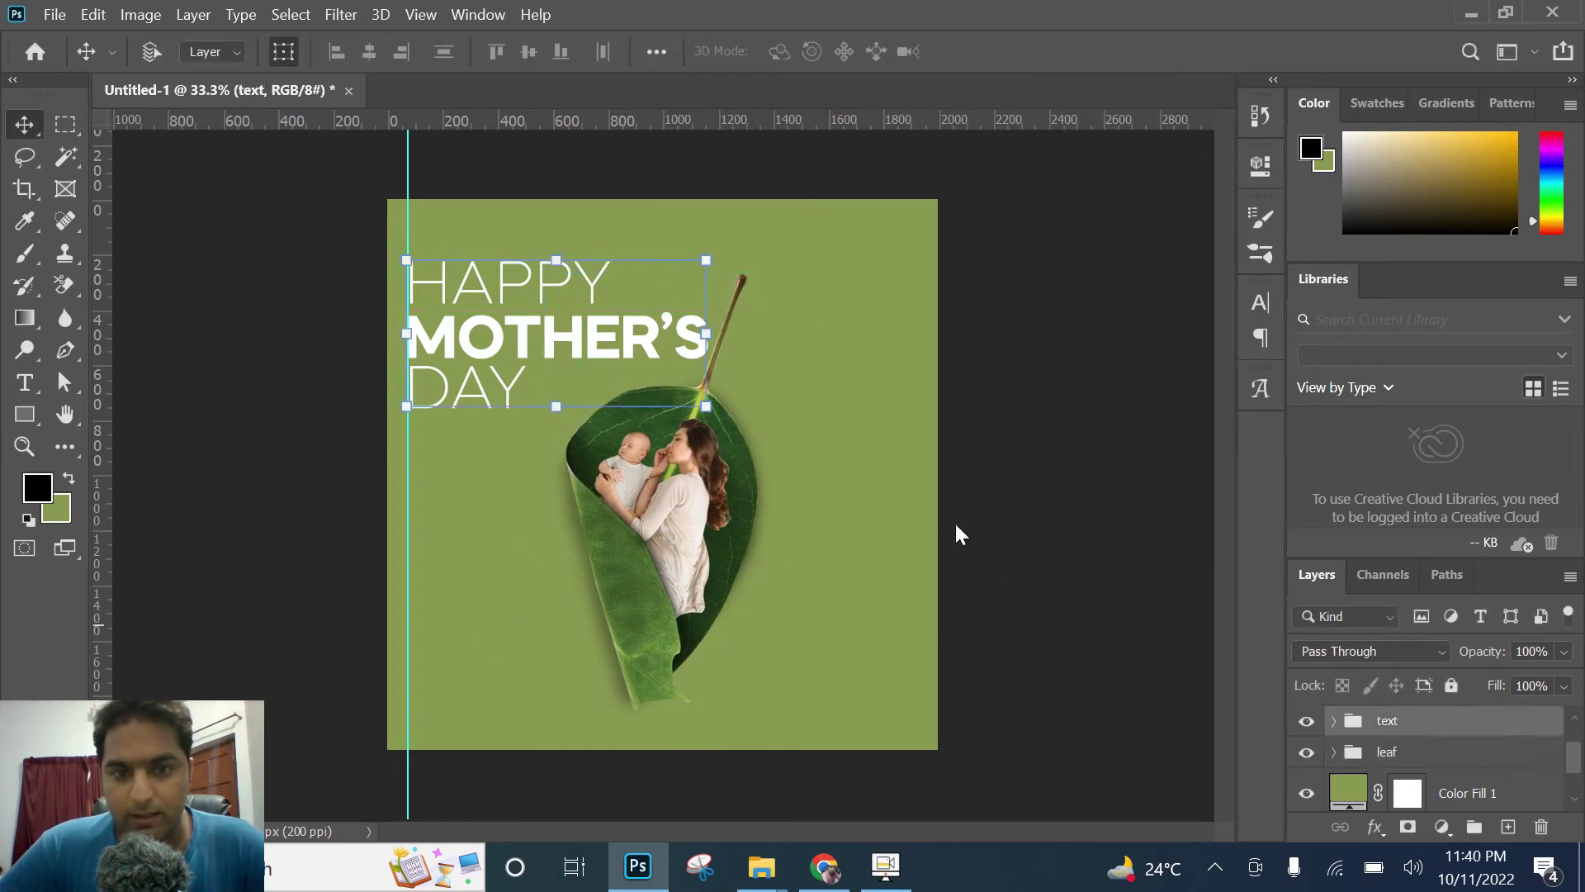
drag(706, 406, 732, 426)
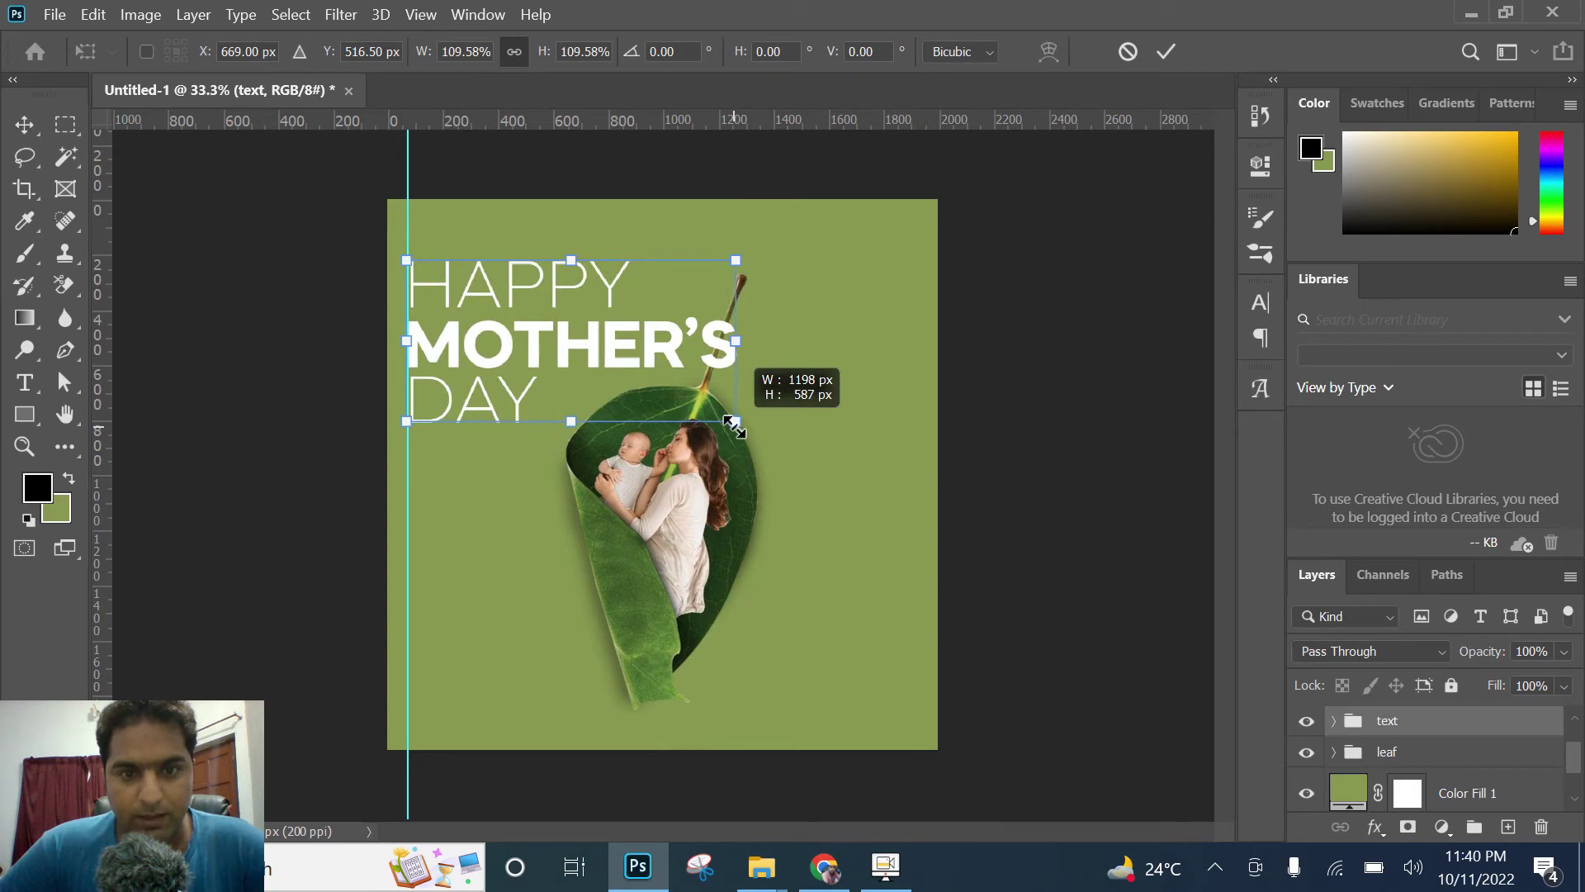
drag(731, 426, 706, 407)
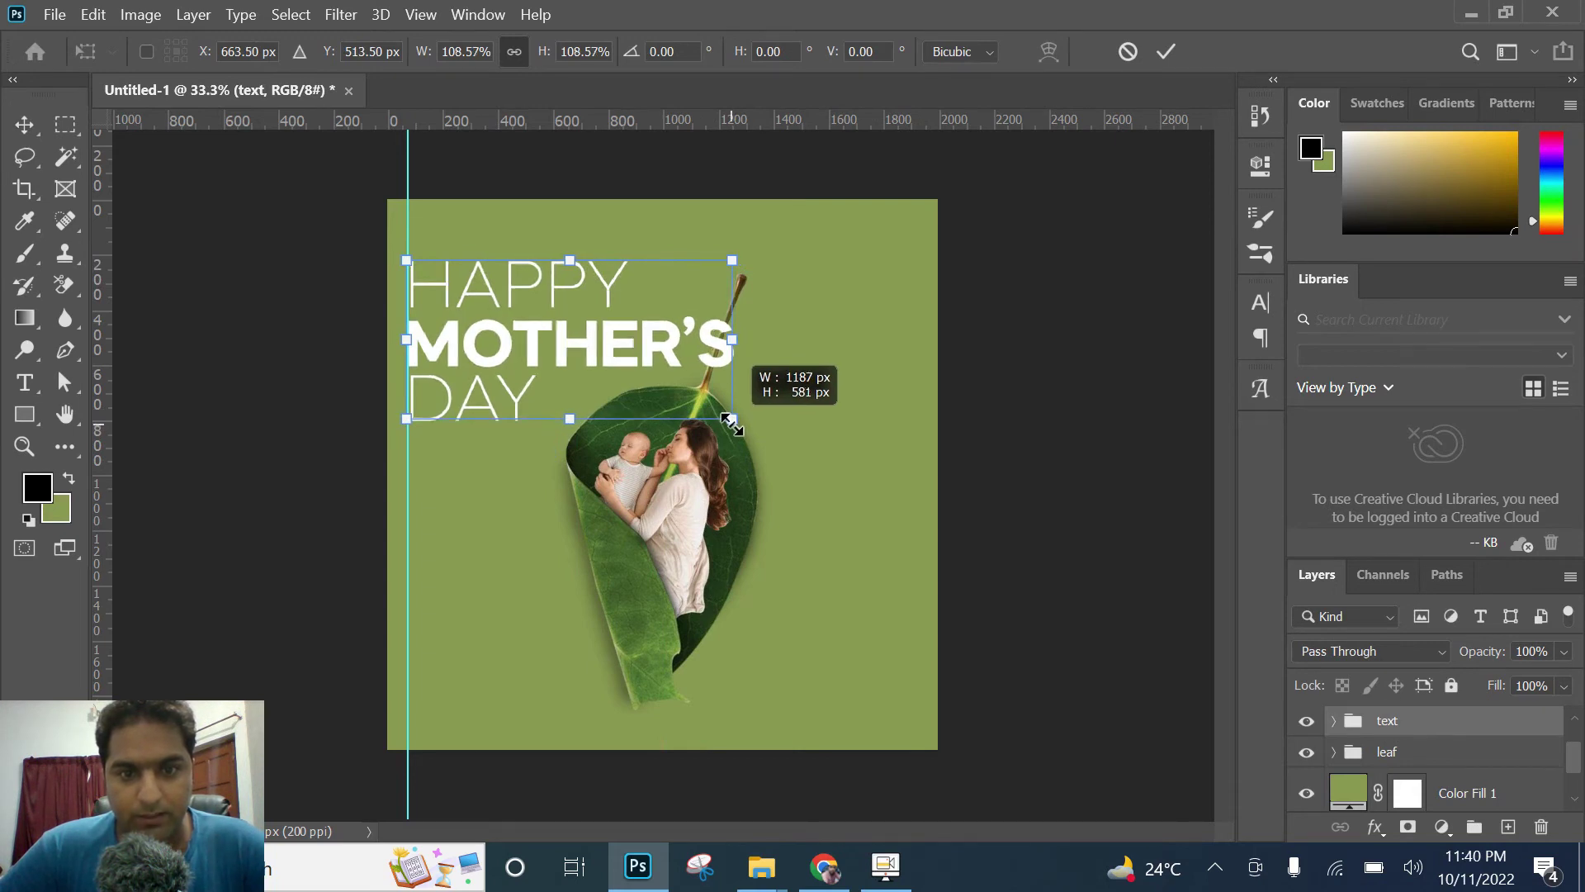
click(1166, 51)
click(283, 52)
click(725, 348)
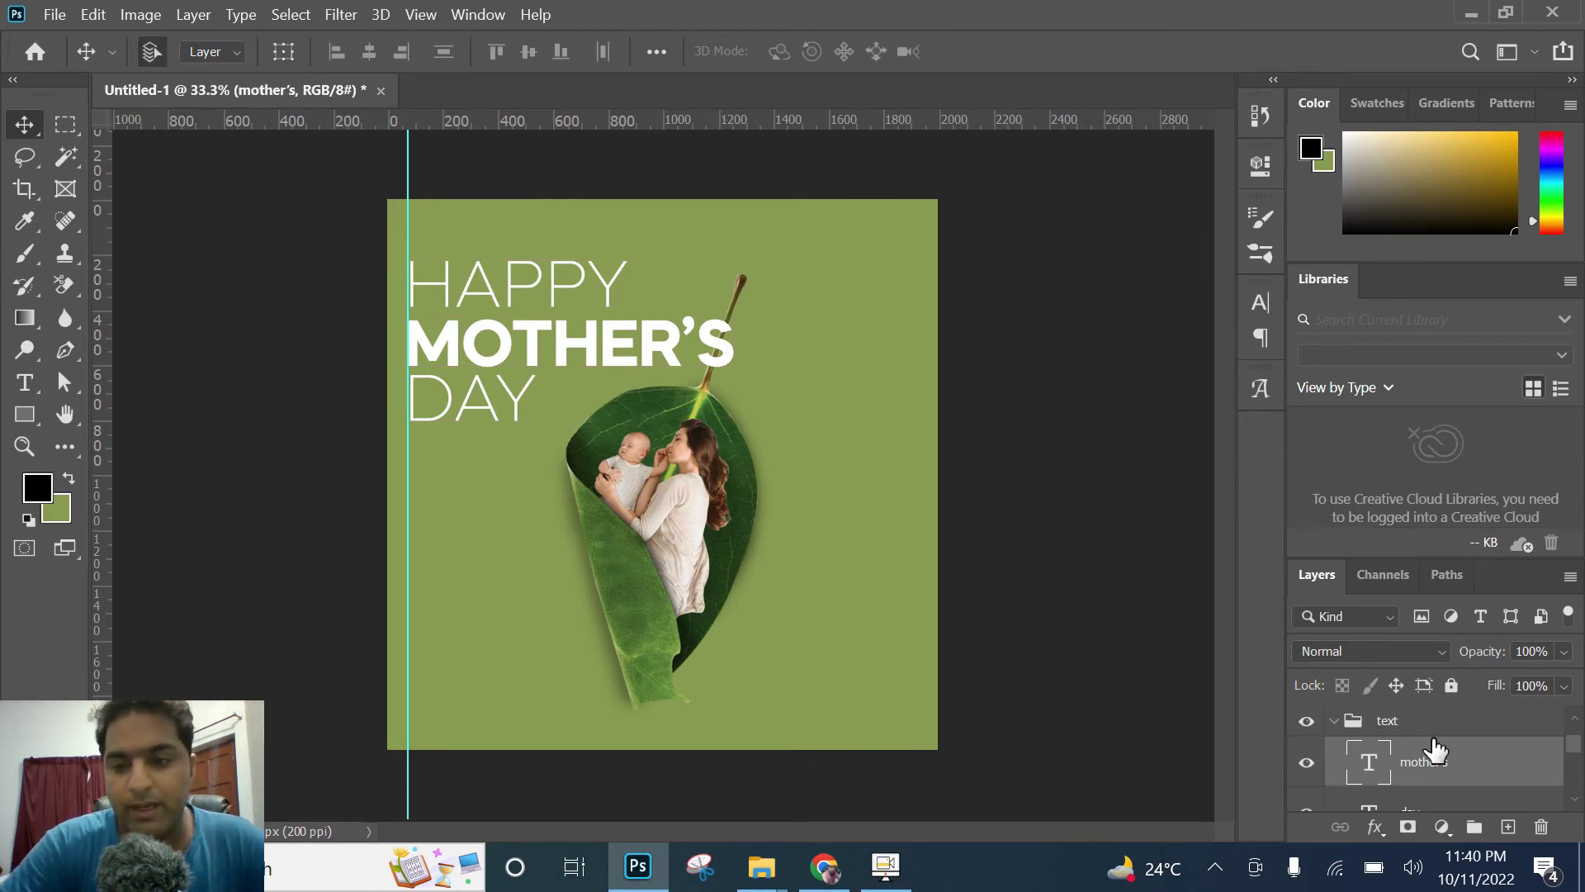
Step: Duplicate the mother's text layer and convert the copy to a smart object
key(ctrl+j)
scroll(1444, 755, down, 1)
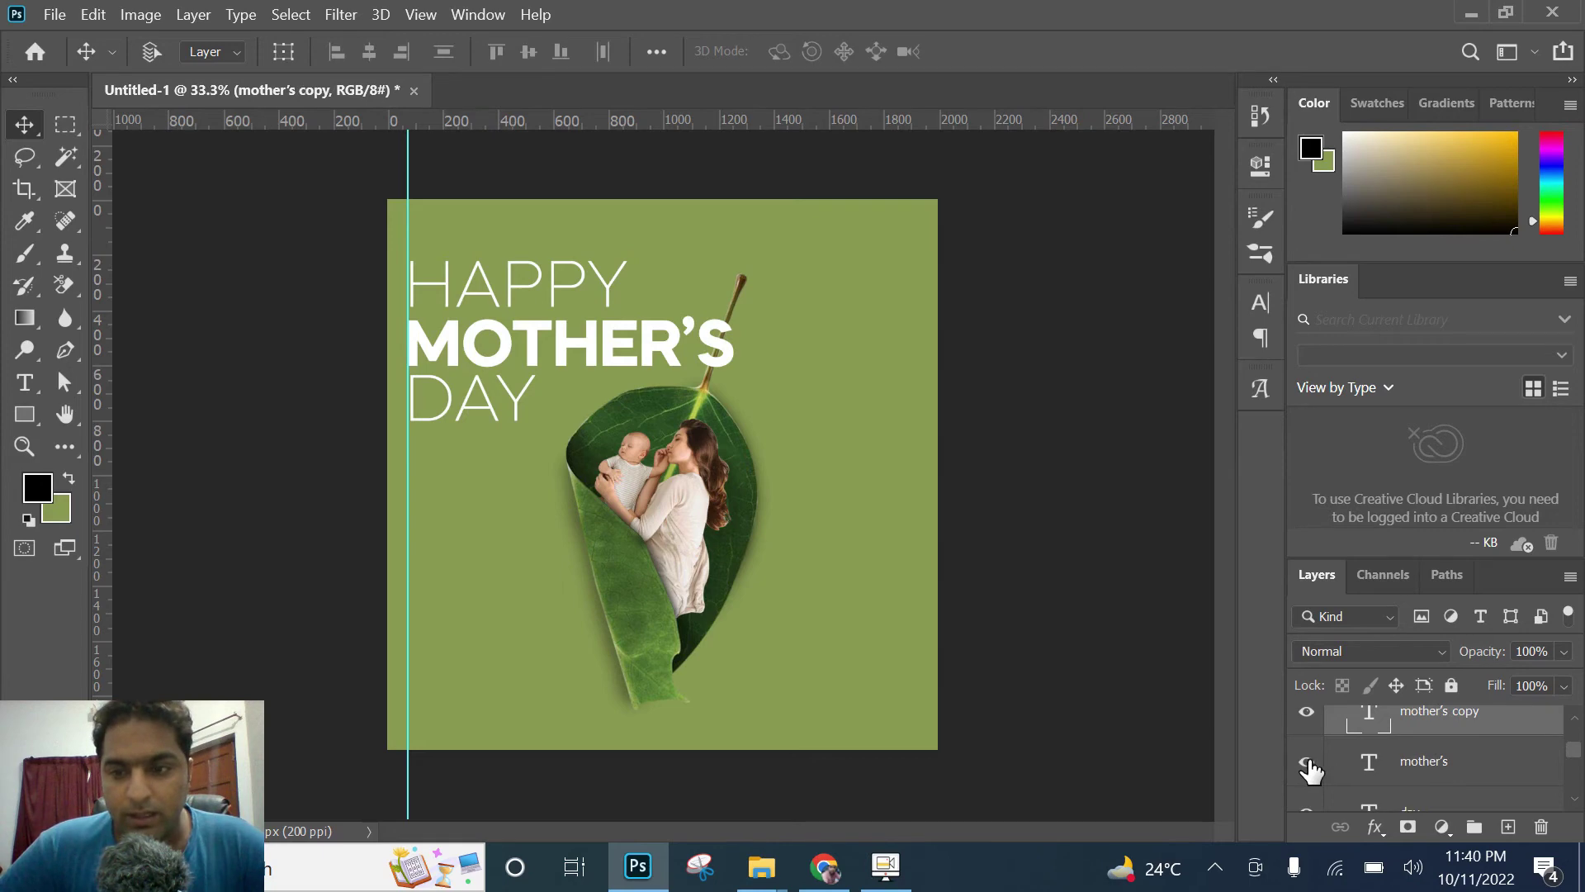
right_click(1447, 732)
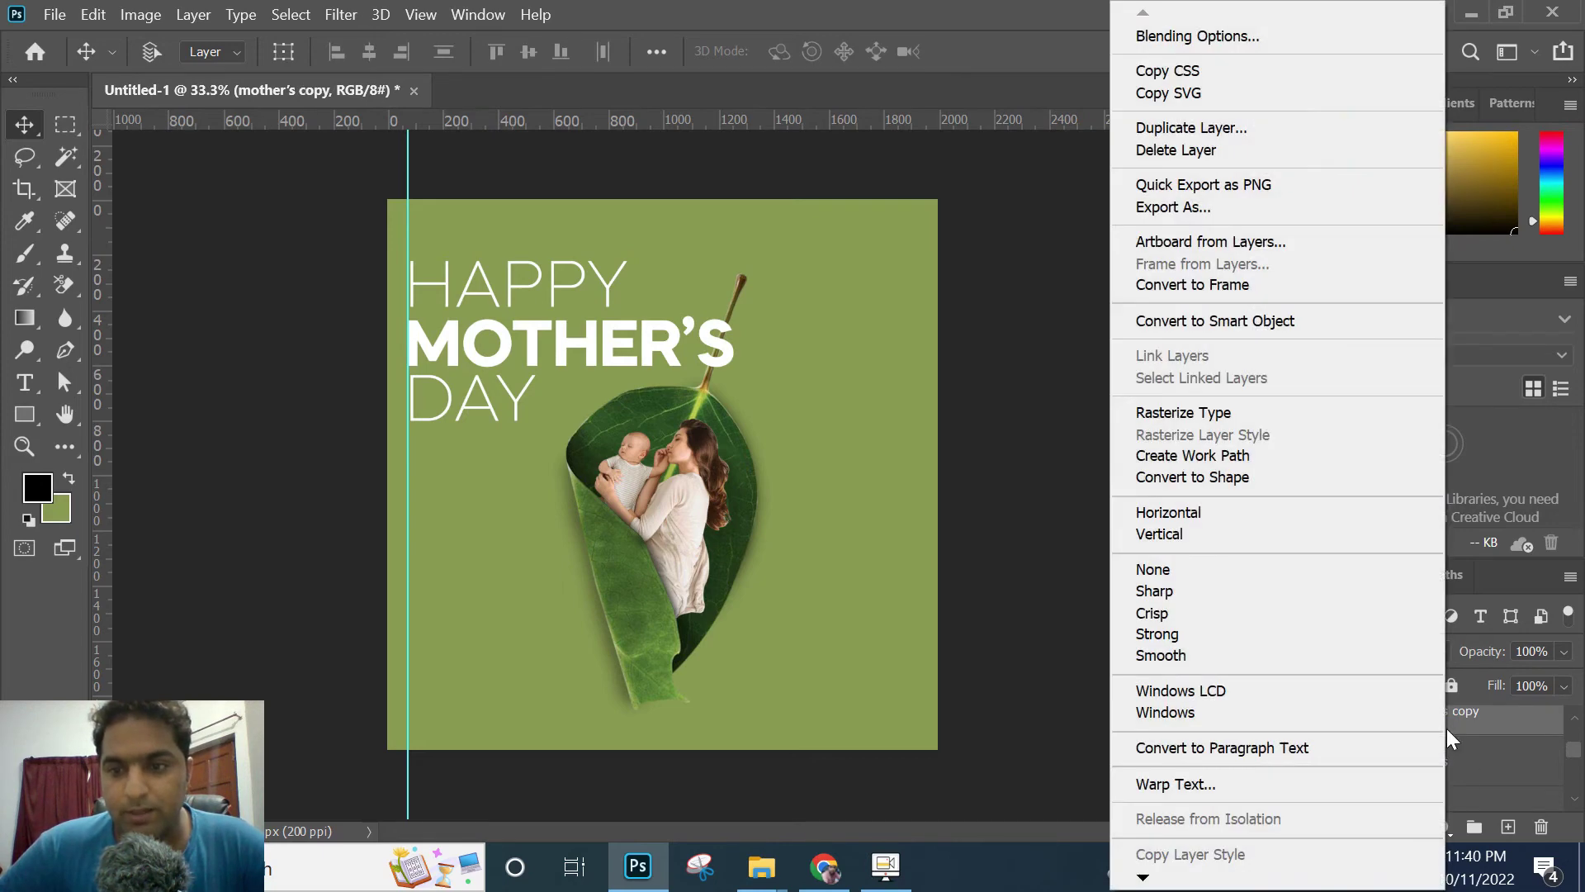
click(1254, 320)
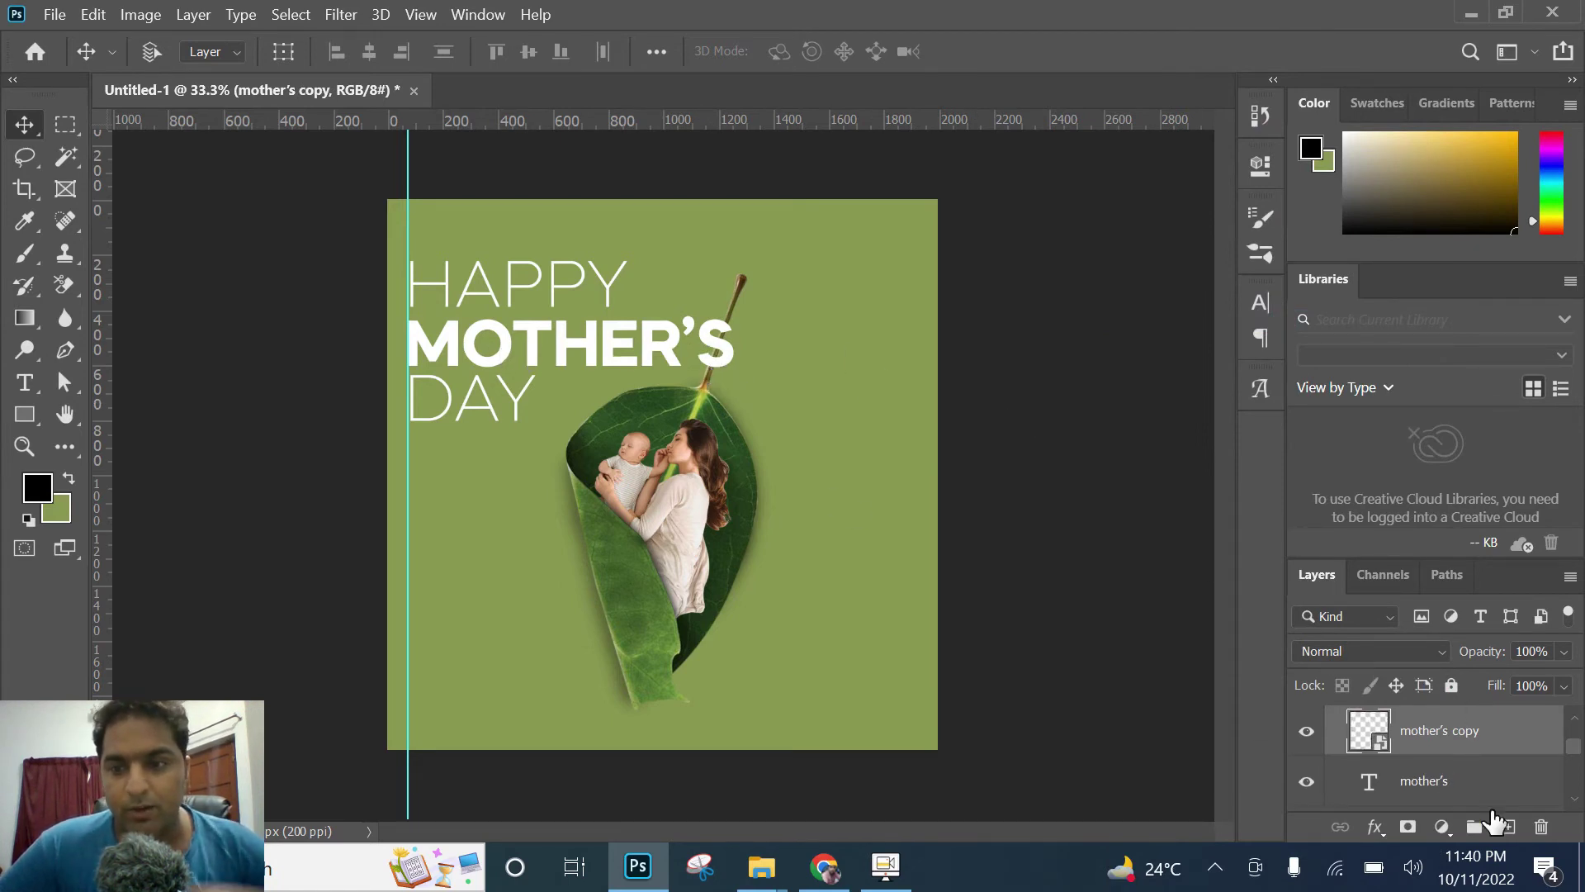
Step: Move the leaf group between mother's copy and mother's, then select mother's copy
scroll(1475, 802, up, 1)
scroll(1432, 780, down, 2)
scroll(1428, 777, up, 1)
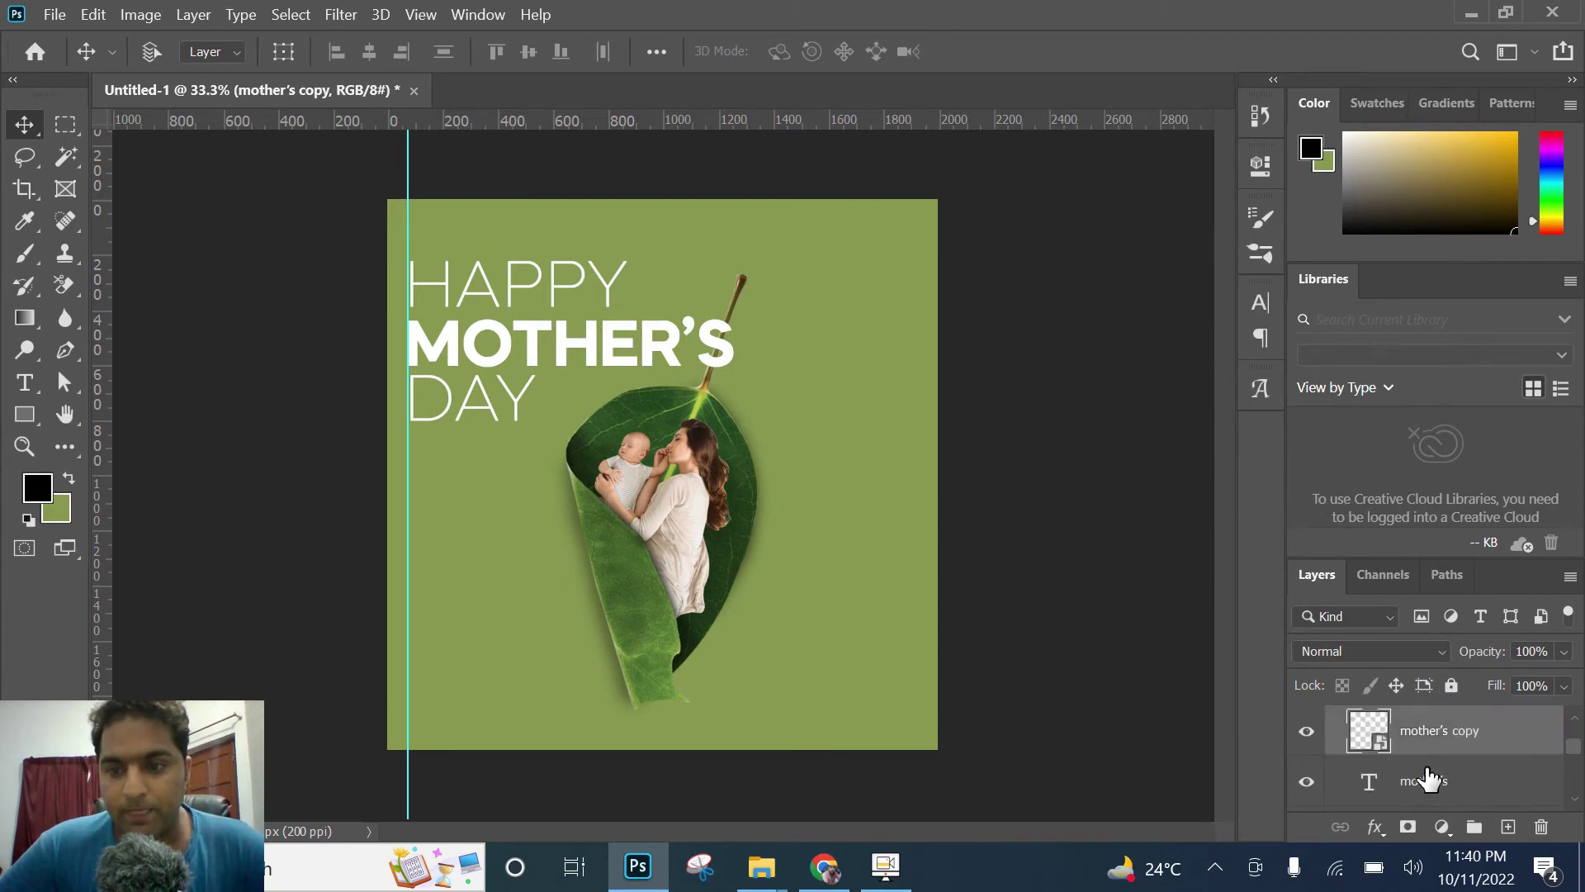
scroll(1409, 768, up, 1)
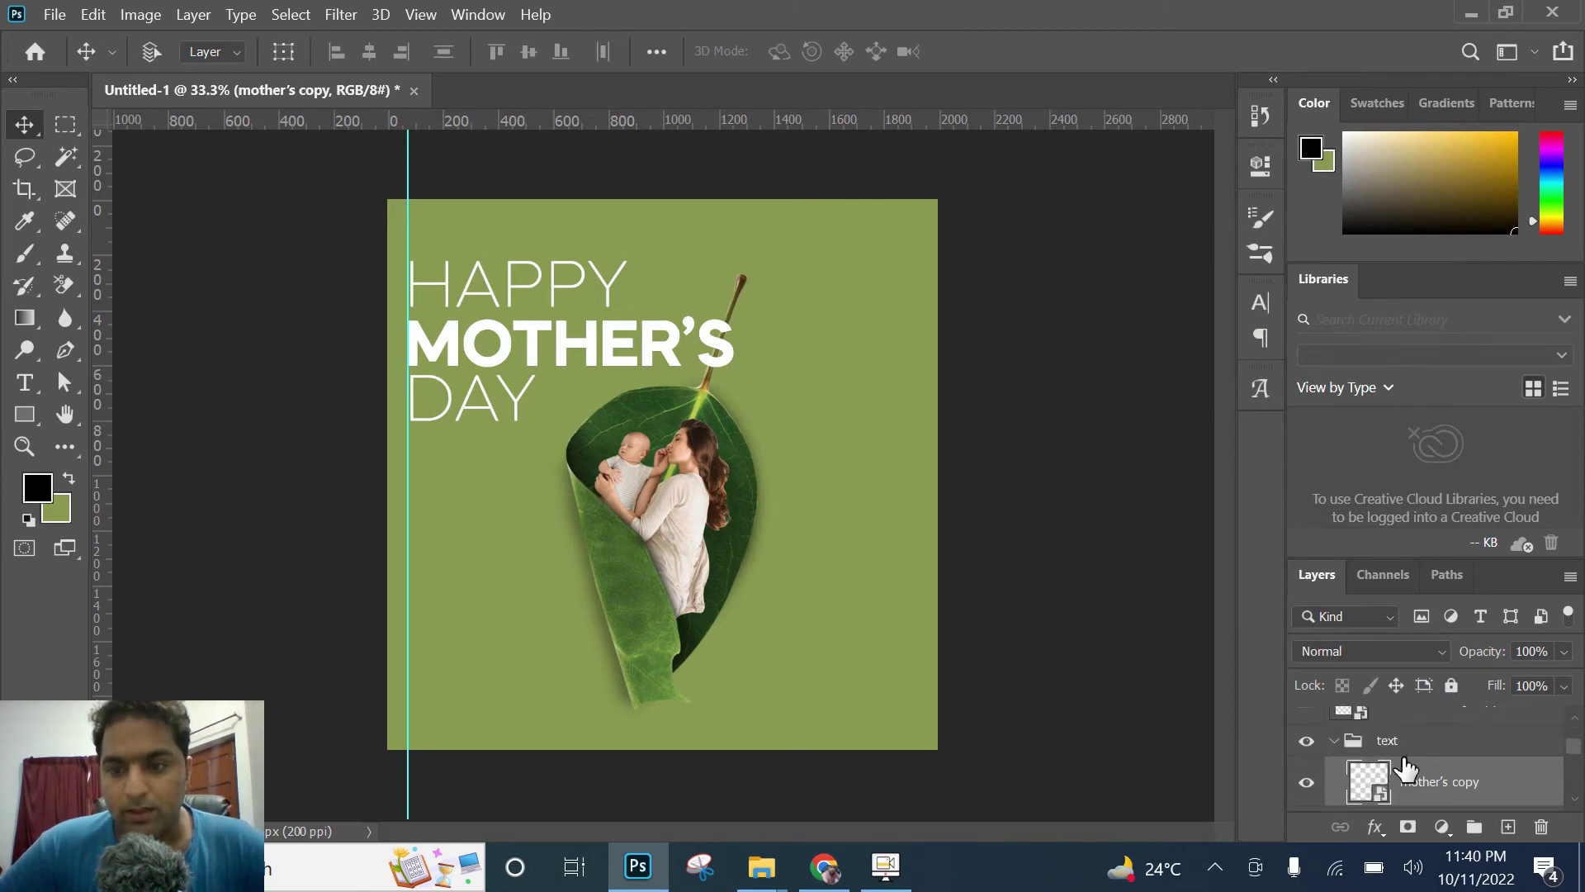
scroll(1424, 789, down, 3)
mouse_move(1428, 725)
mouse_down()
mouse_move(1443, 687)
mouse_move(1458, 792)
mouse_up()
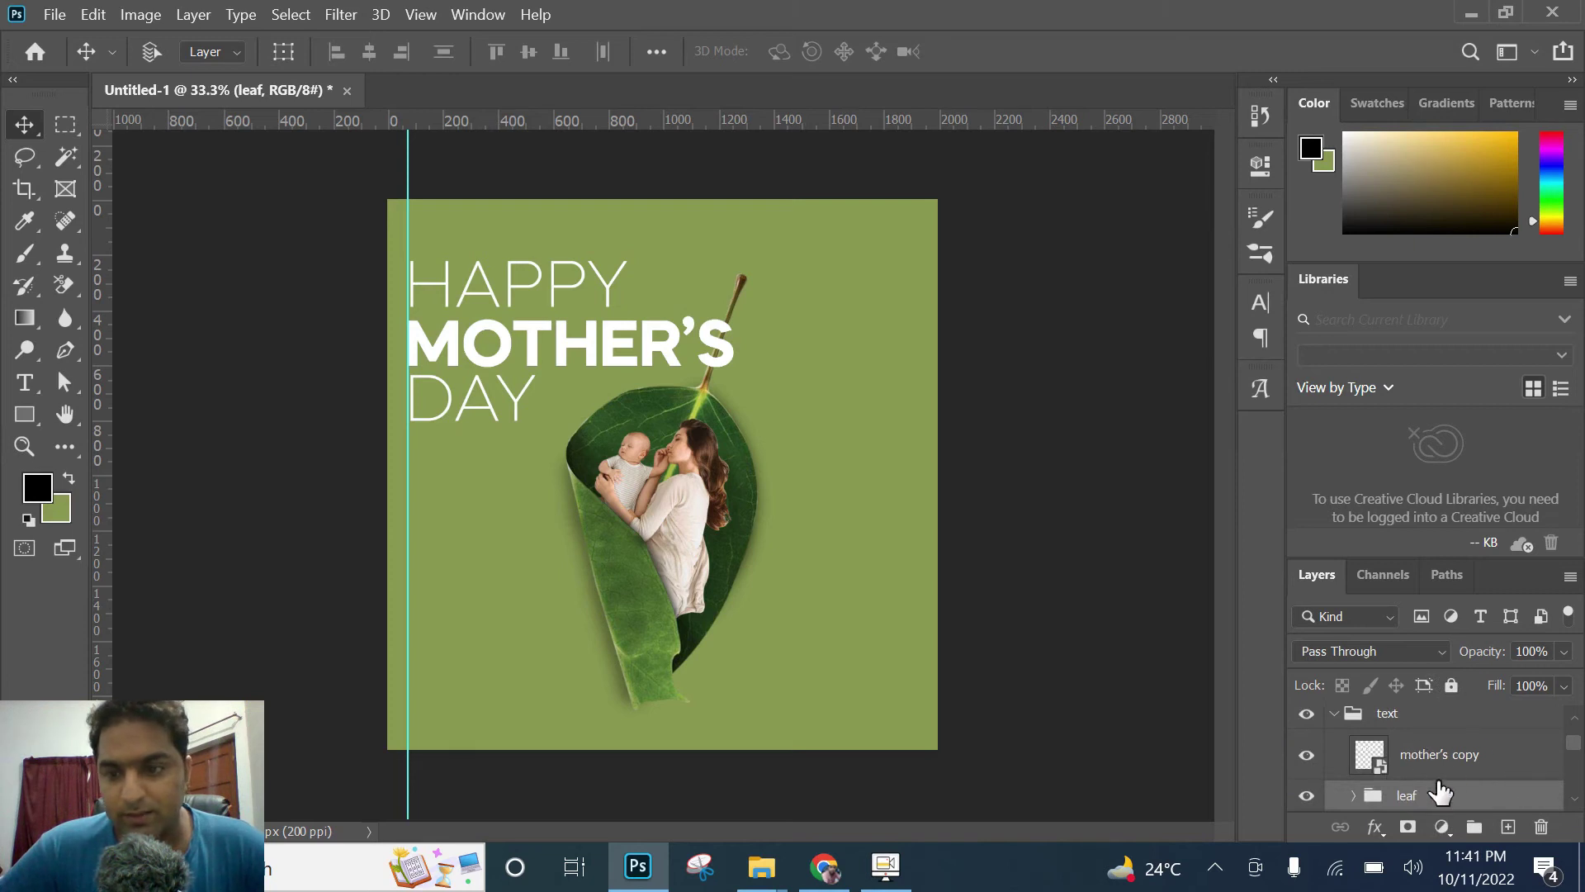
scroll(1428, 780, down, 1)
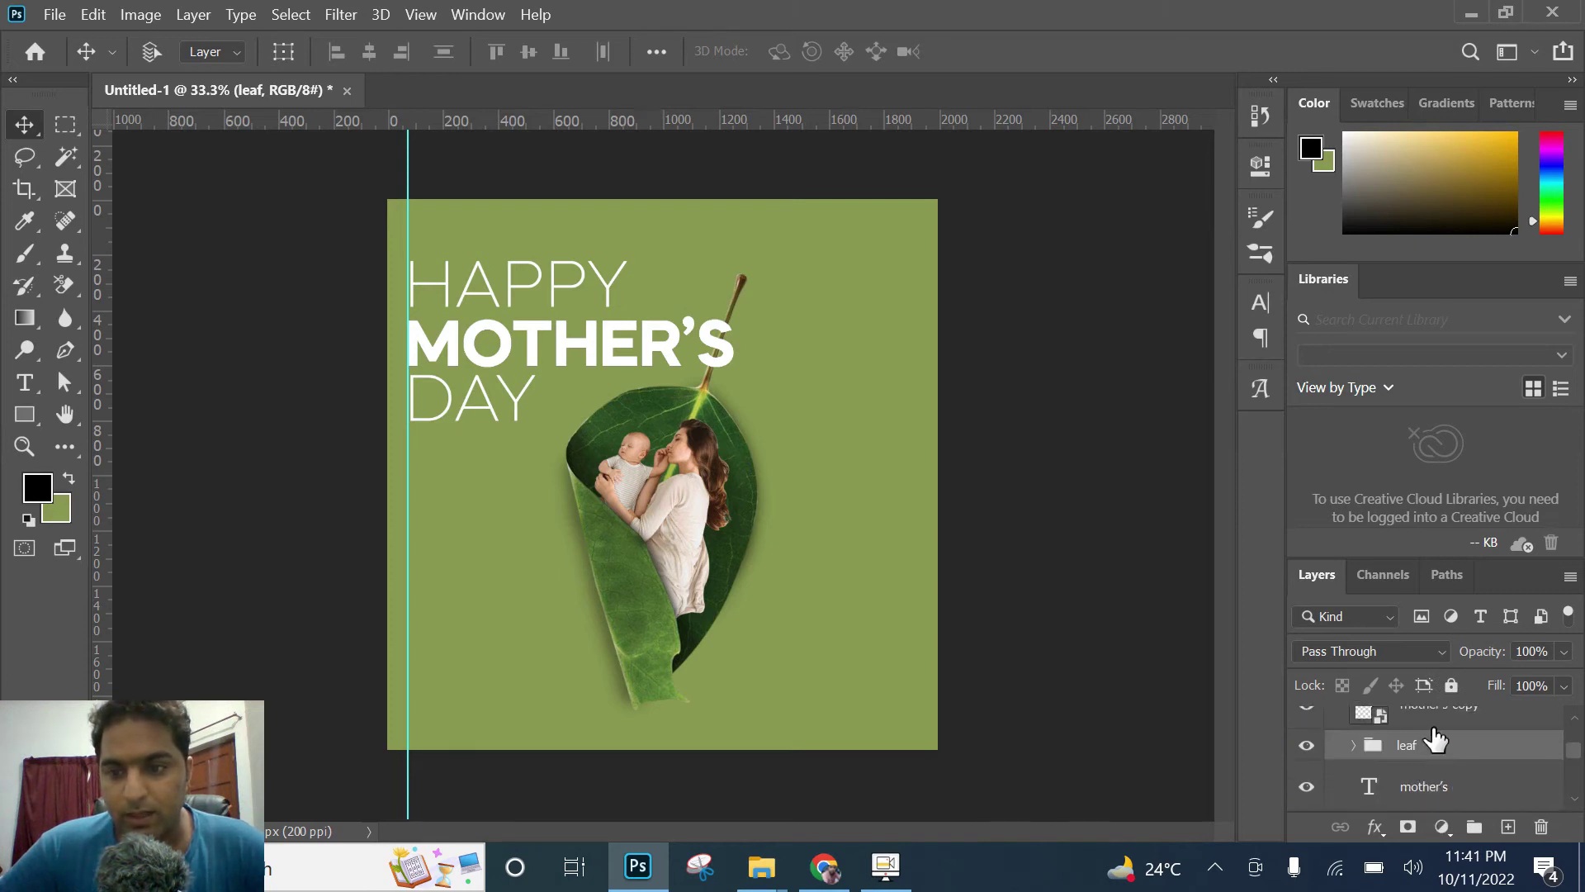
scroll(1437, 735, up, 1)
click(1436, 731)
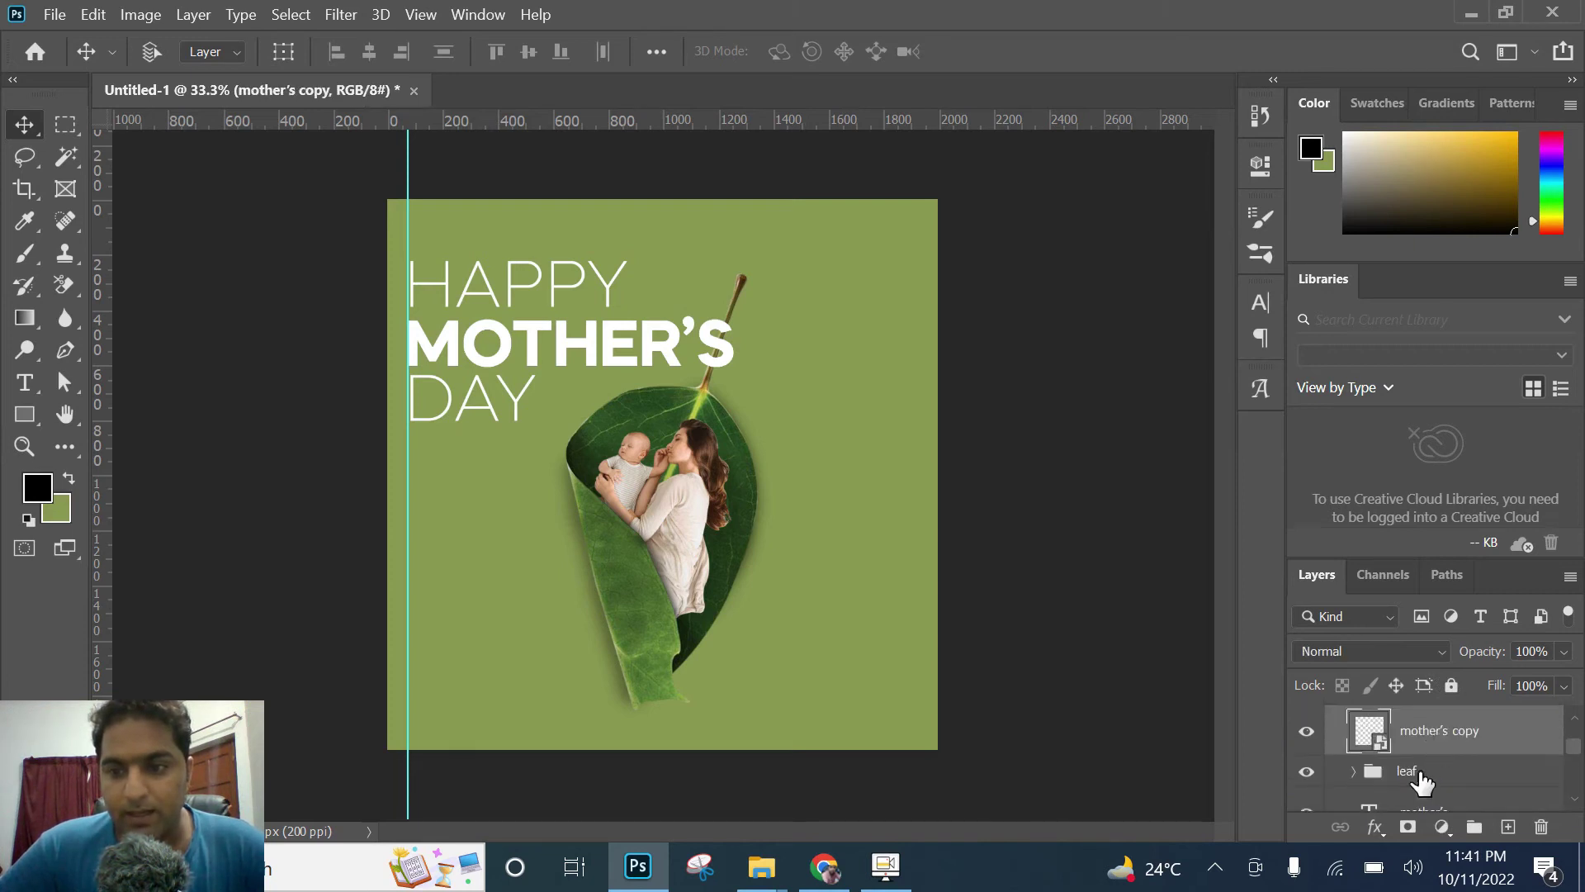
Step: Add a white layer mask to the MOTHER'S copy and zoom in on the S and stem
click(1408, 830)
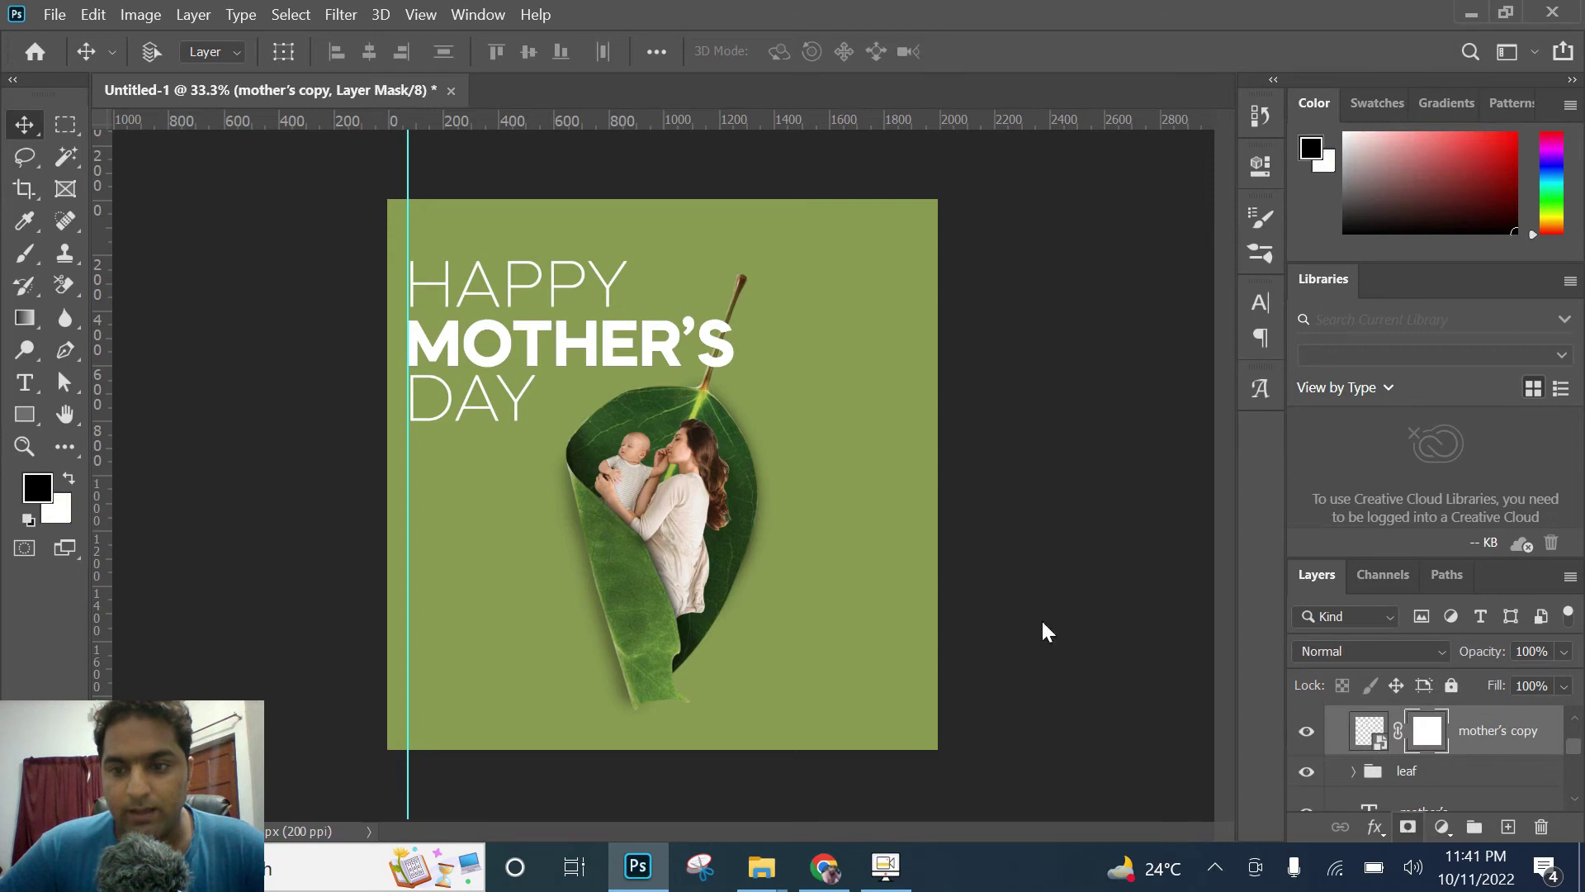
key(z)
click(714, 346)
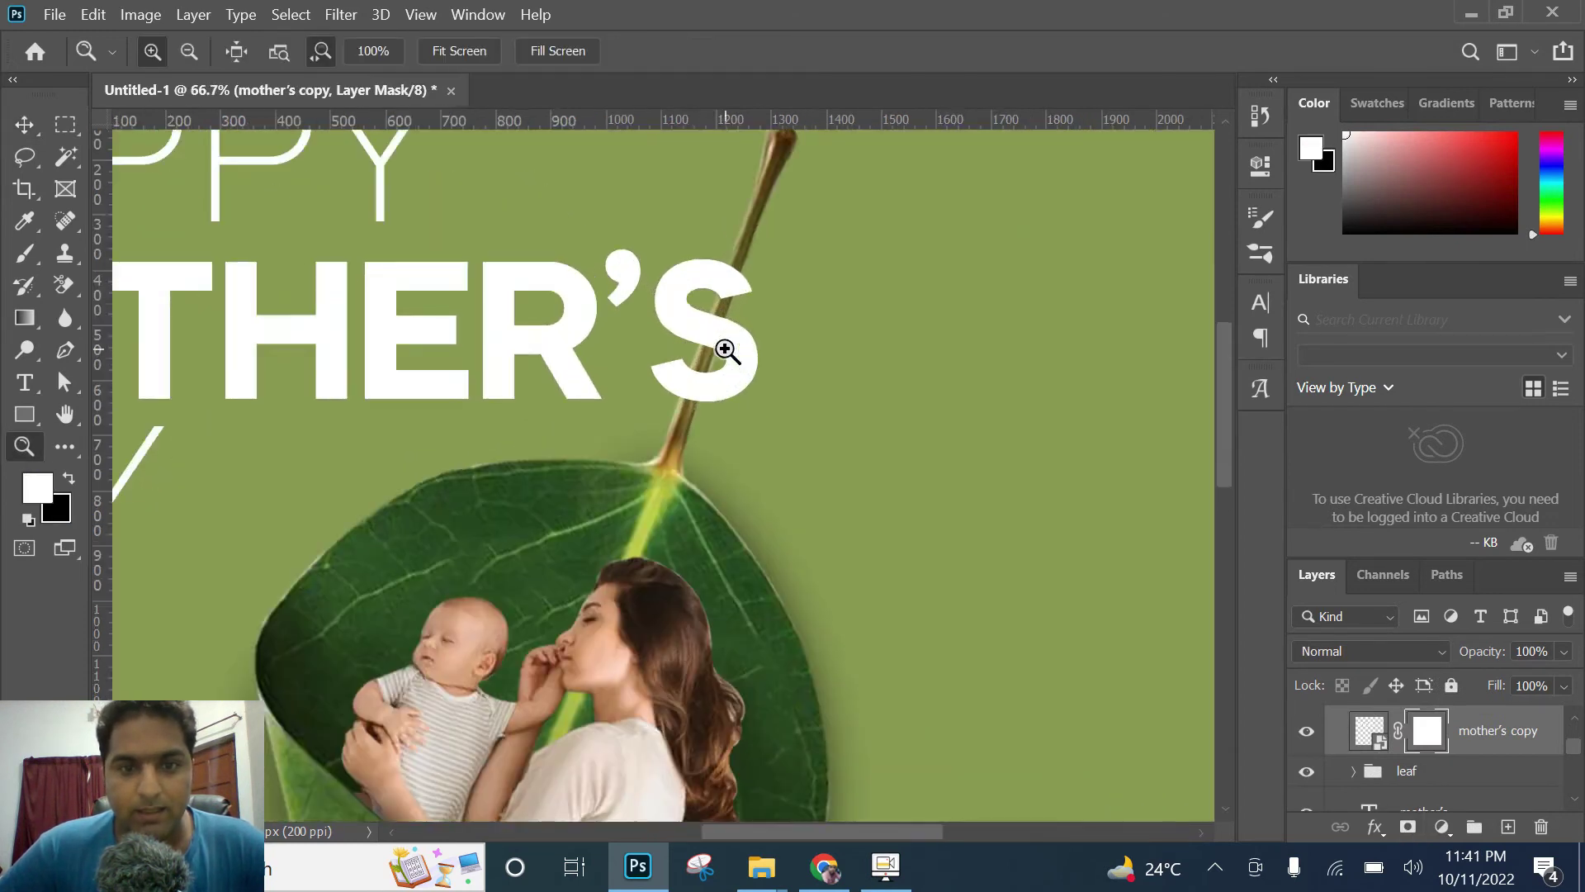
click(727, 349)
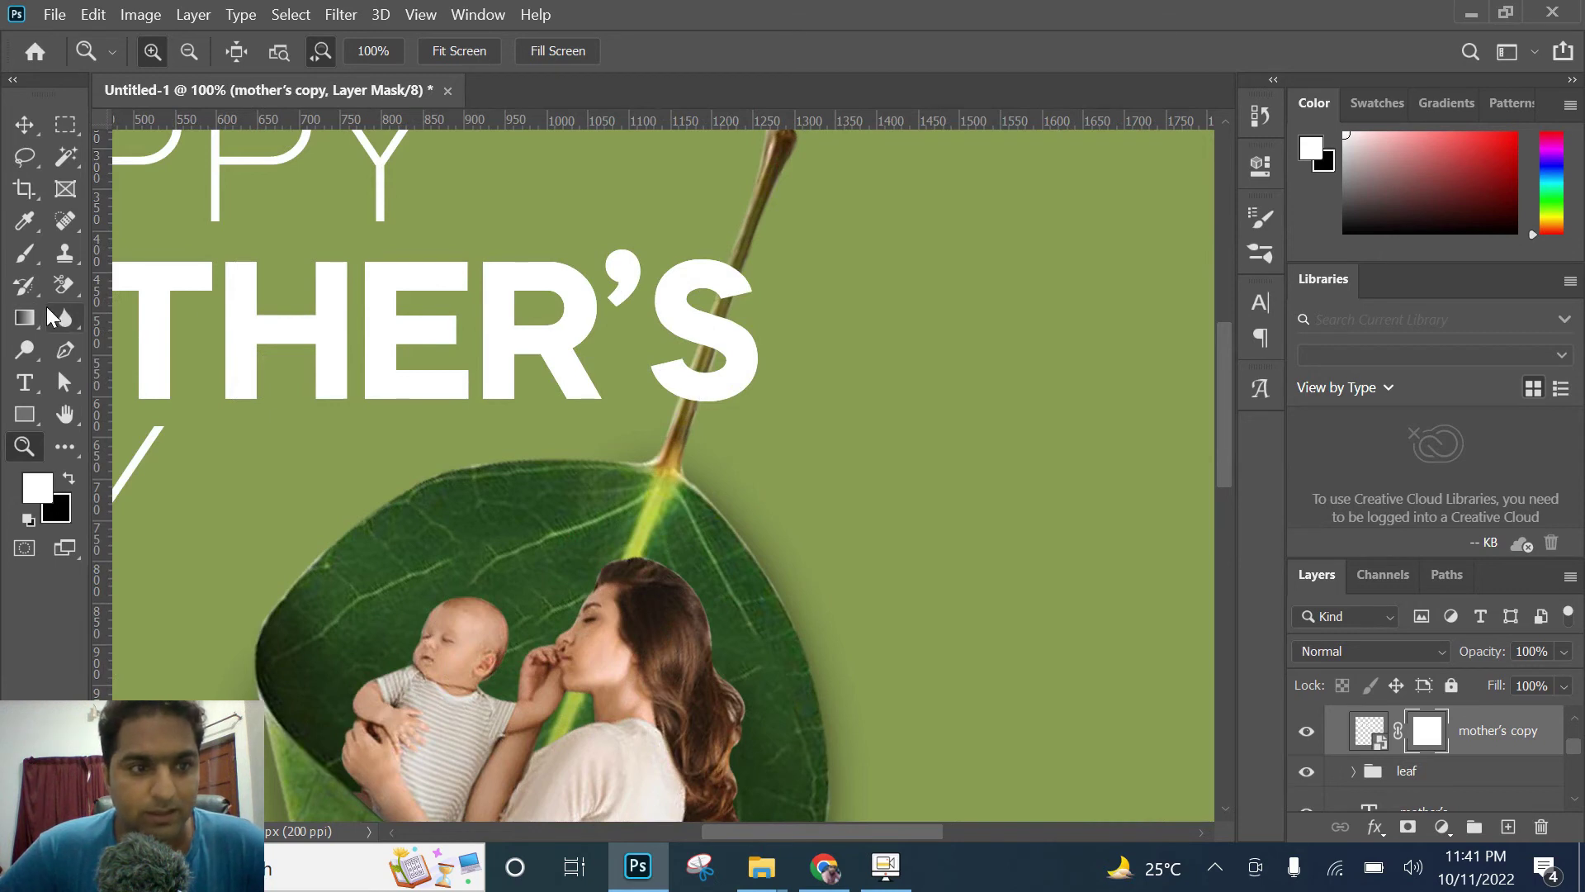
Step: Set up a Hard Round brush with black as the foreground colour
right_click(64, 284)
click(157, 284)
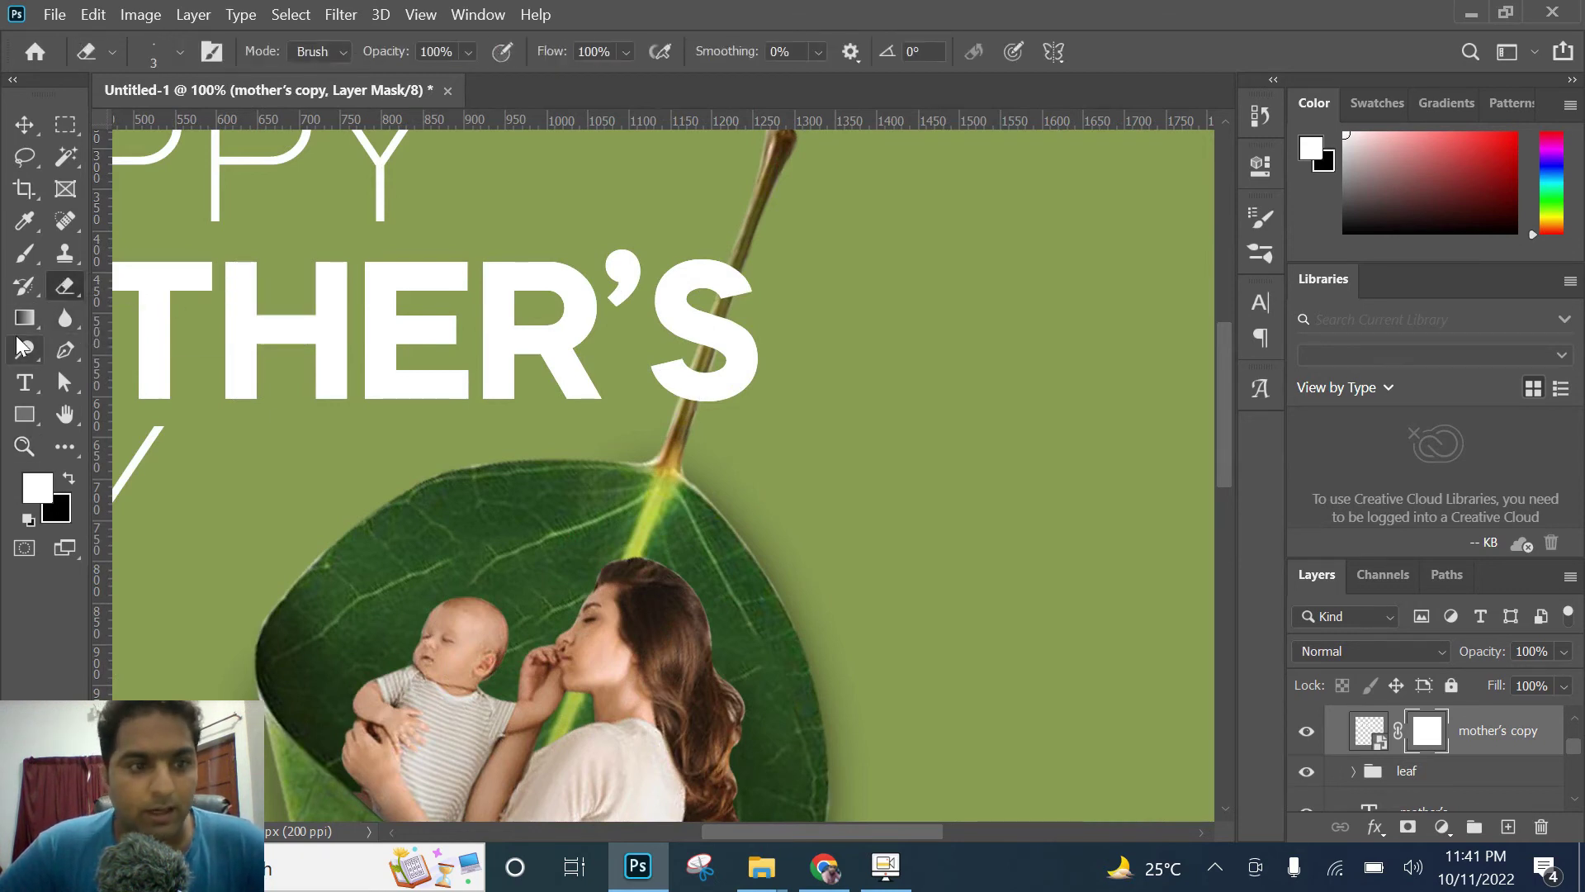
click(24, 253)
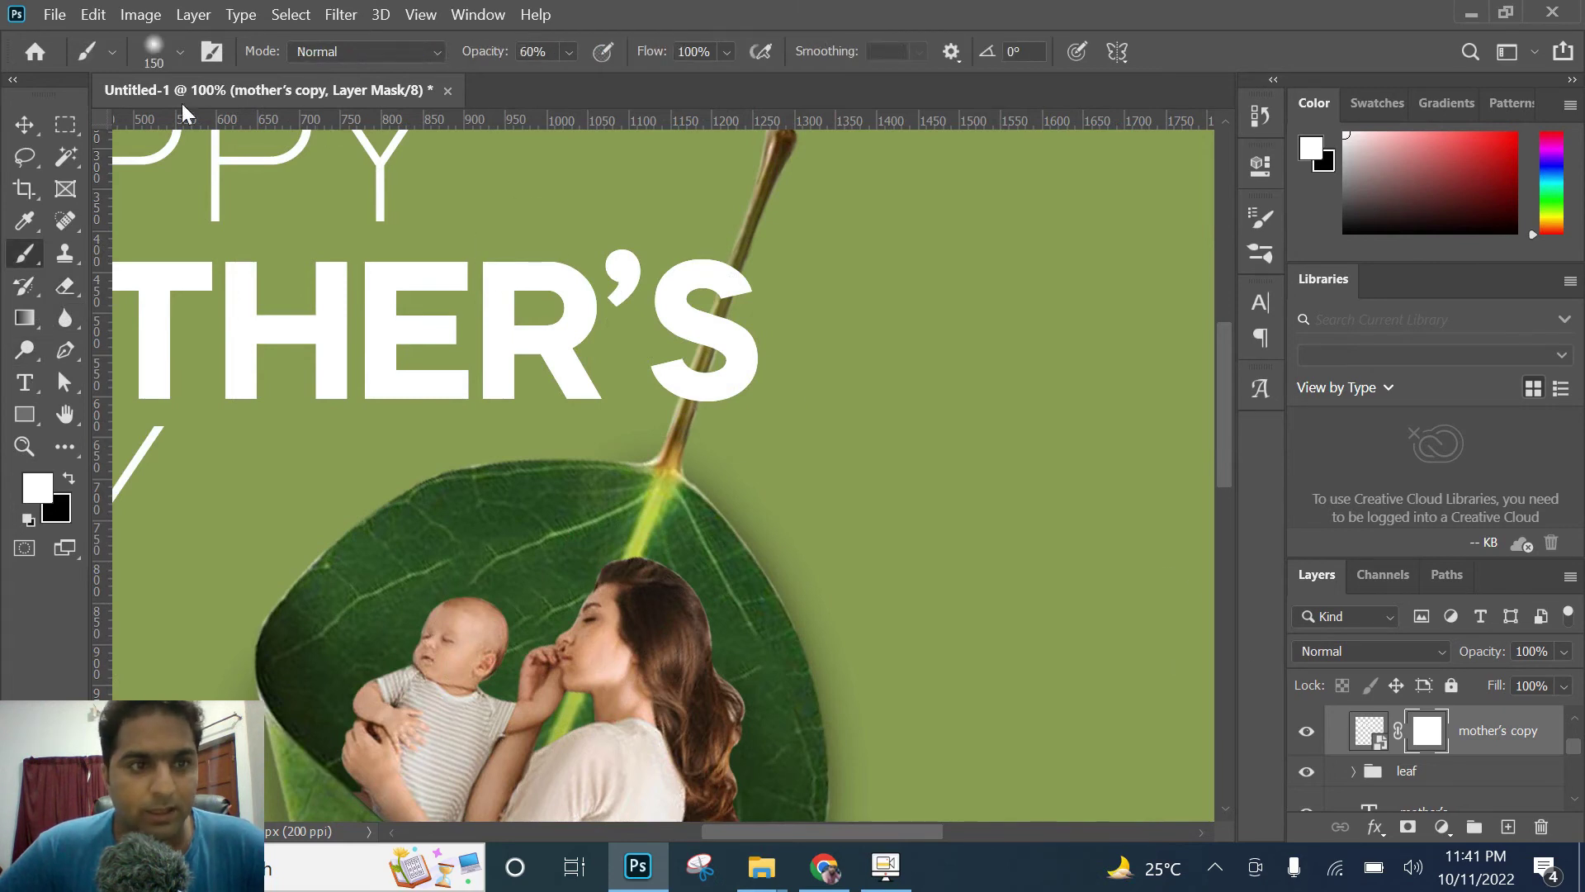
click(172, 57)
click(148, 386)
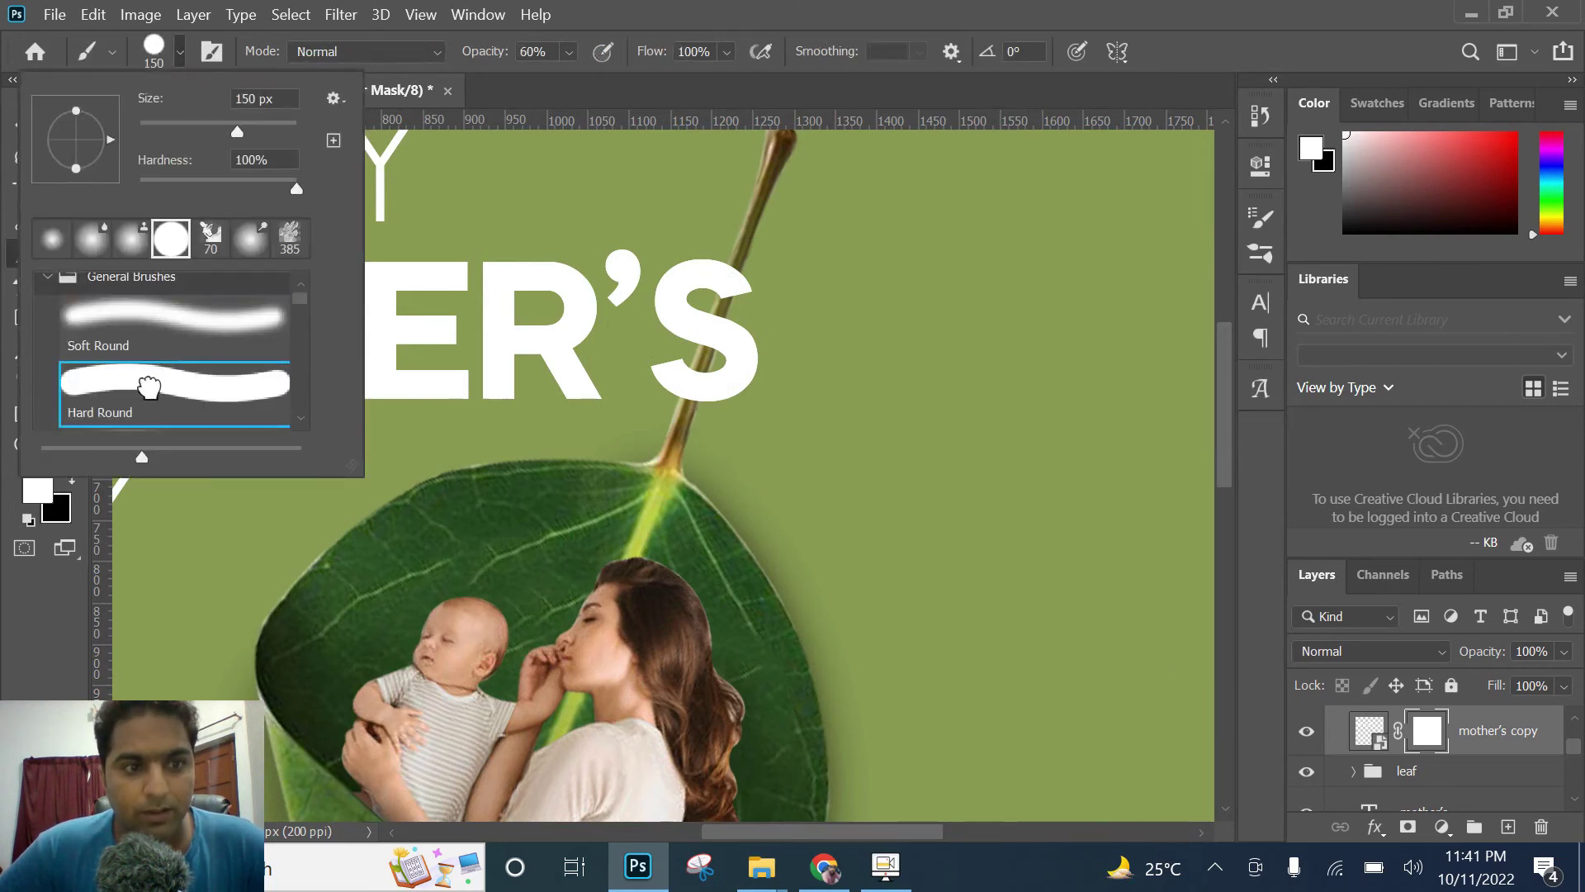
click(655, 8)
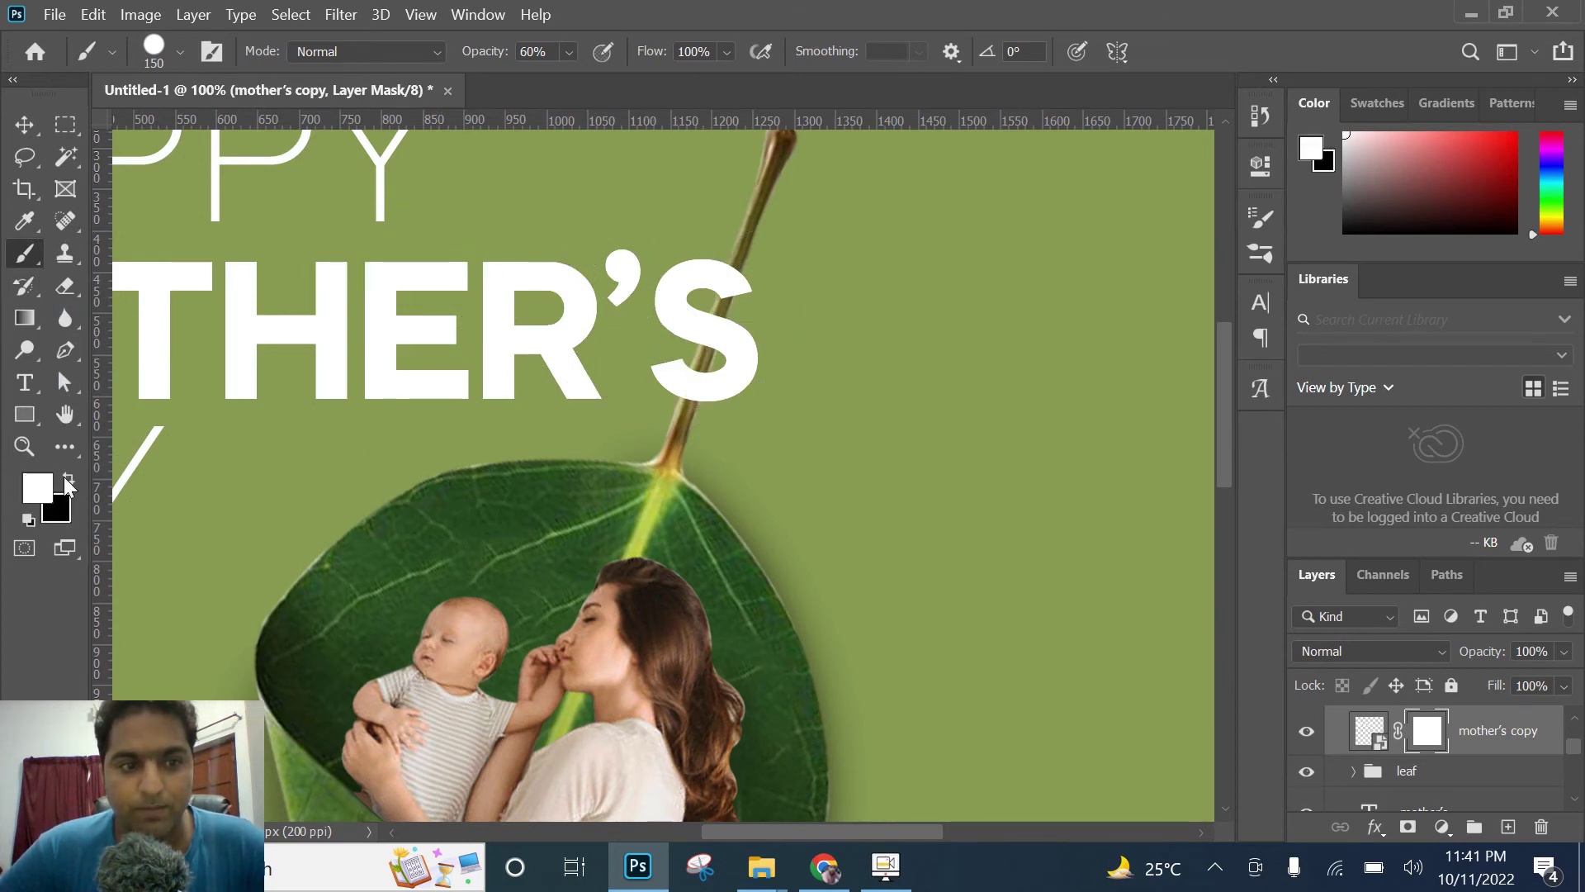
click(67, 483)
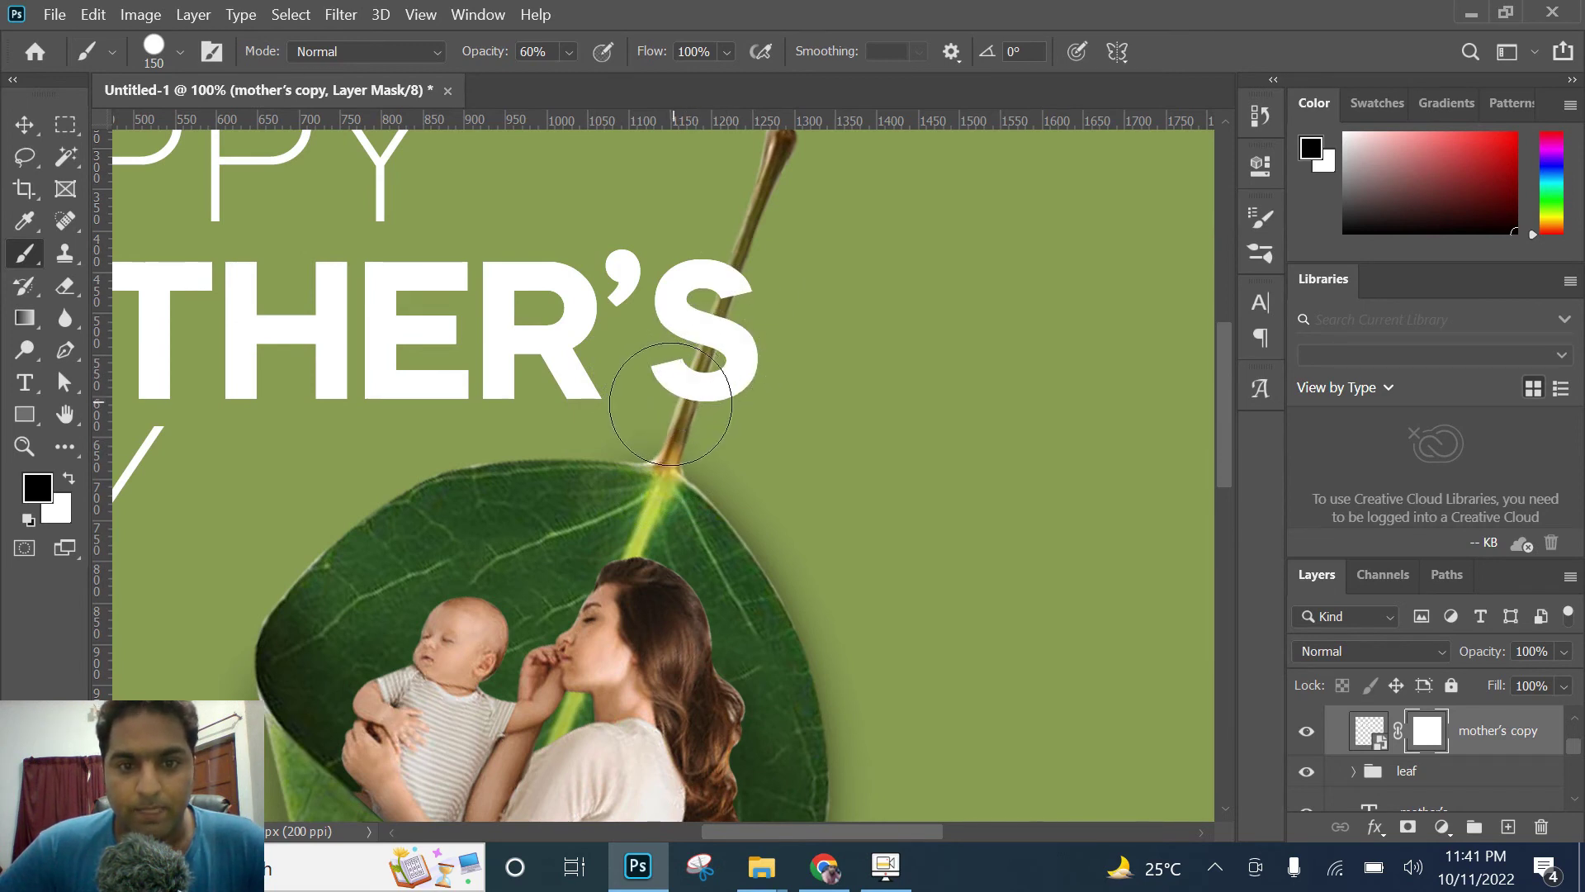
Step: Paint the mask over the lower S to reveal the leaf stem, then collapse the text group
drag(670, 405, 671, 423)
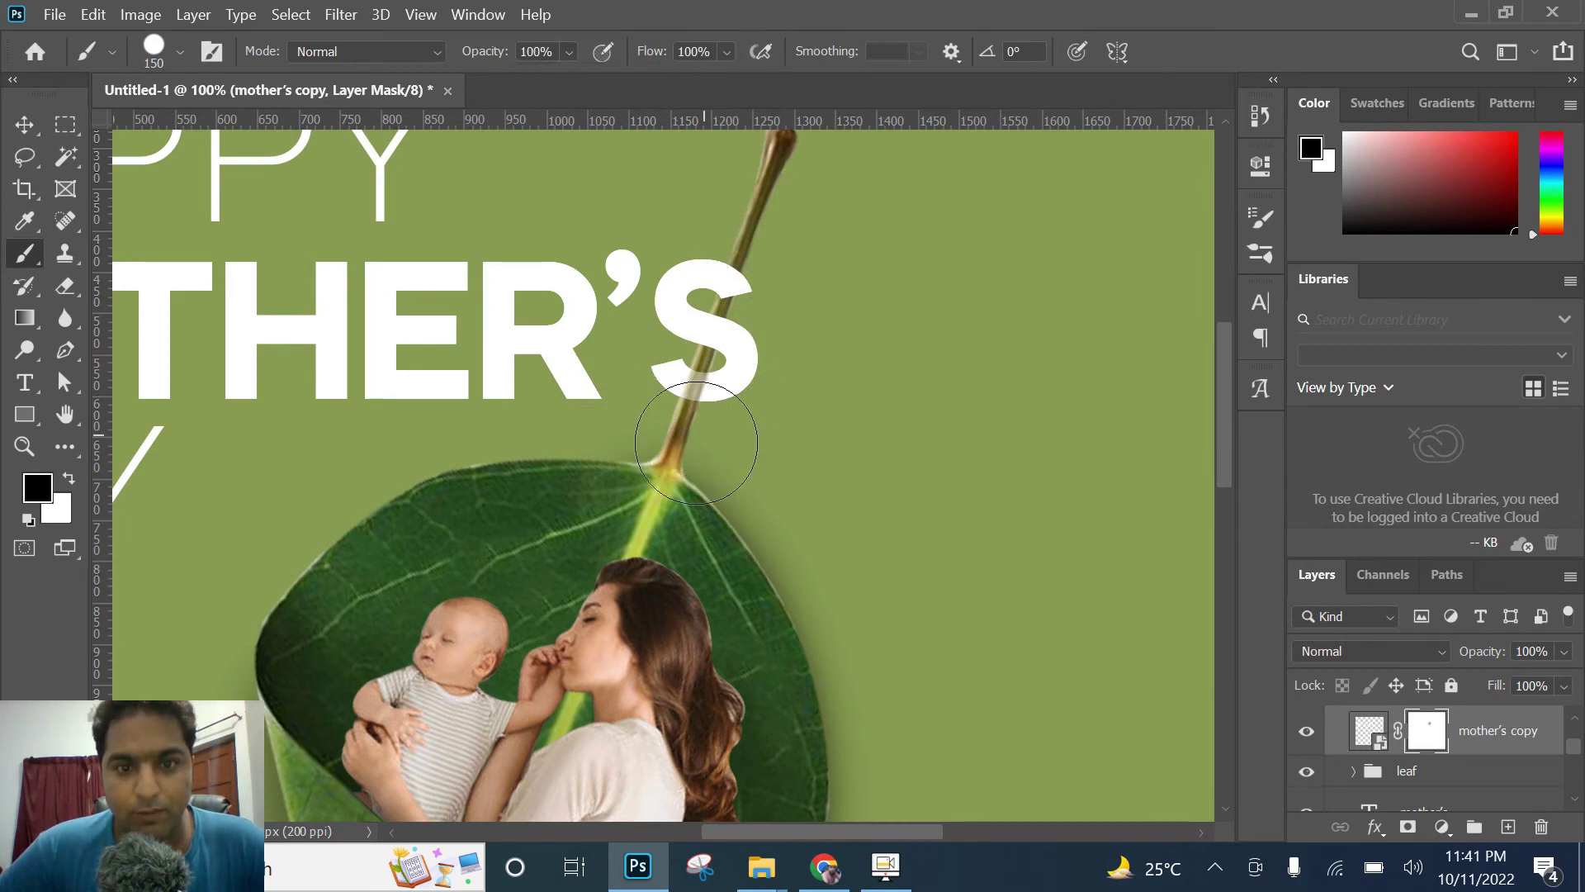
drag(723, 364, 685, 429)
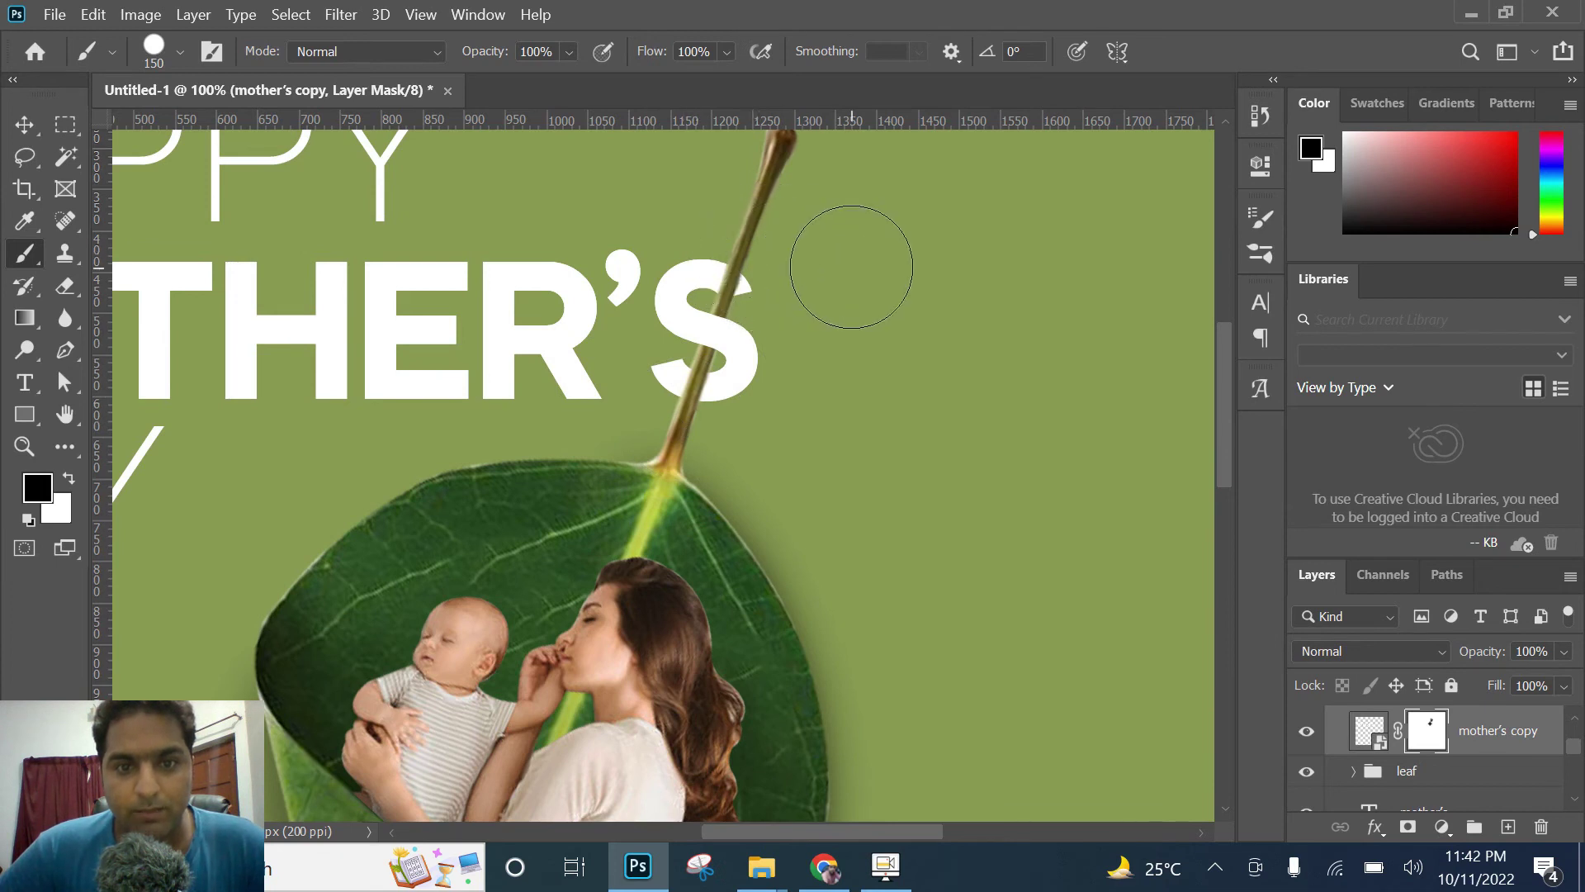
click(24, 124)
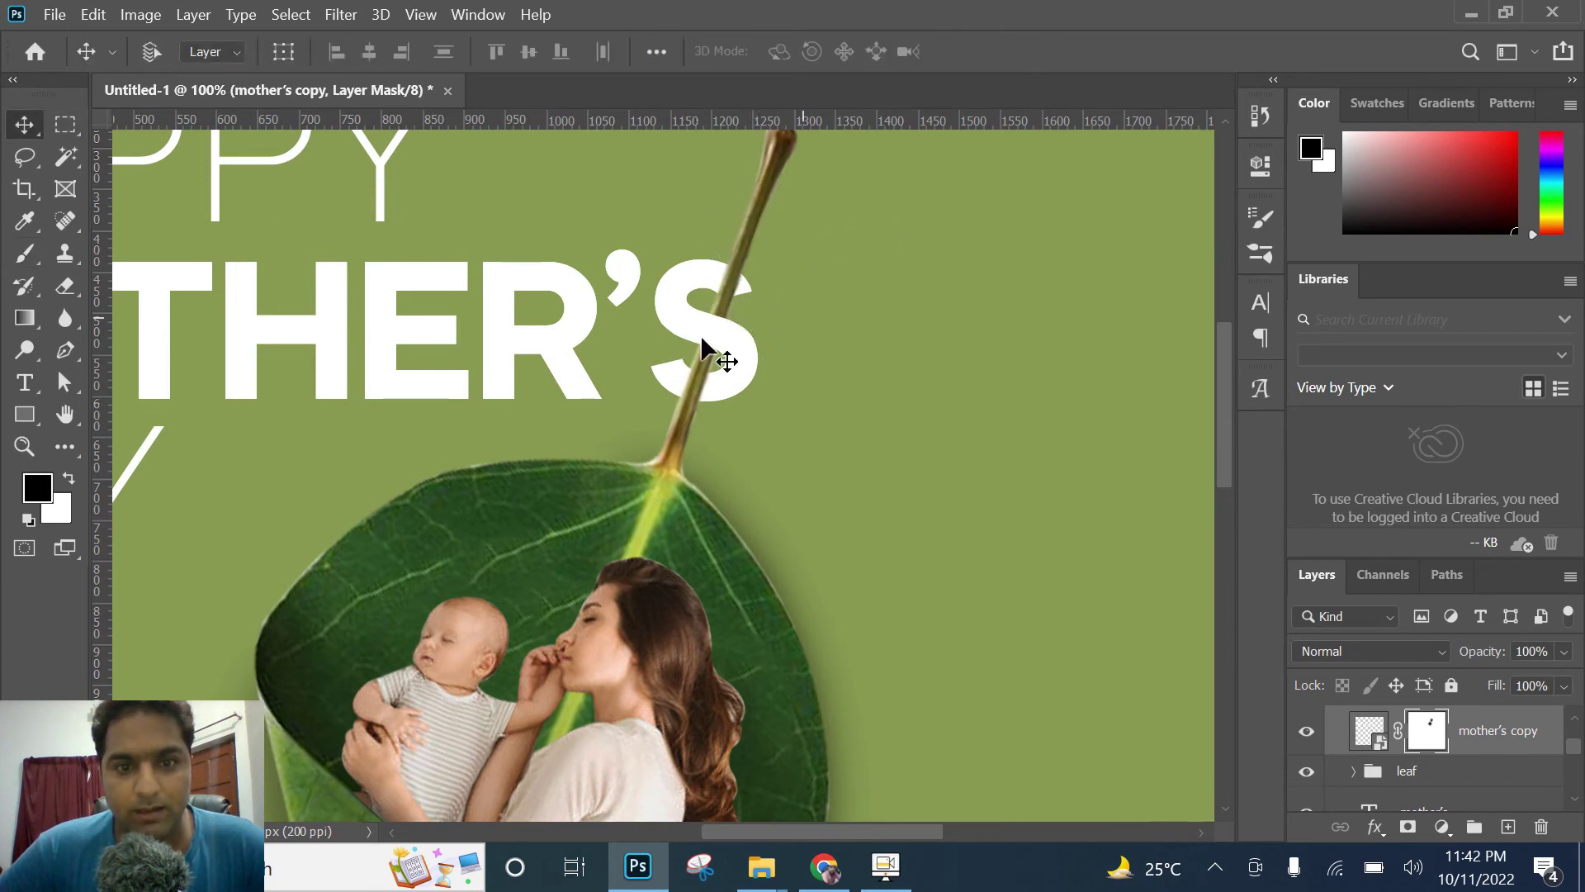
scroll(1408, 743, up, 2)
click(1346, 773)
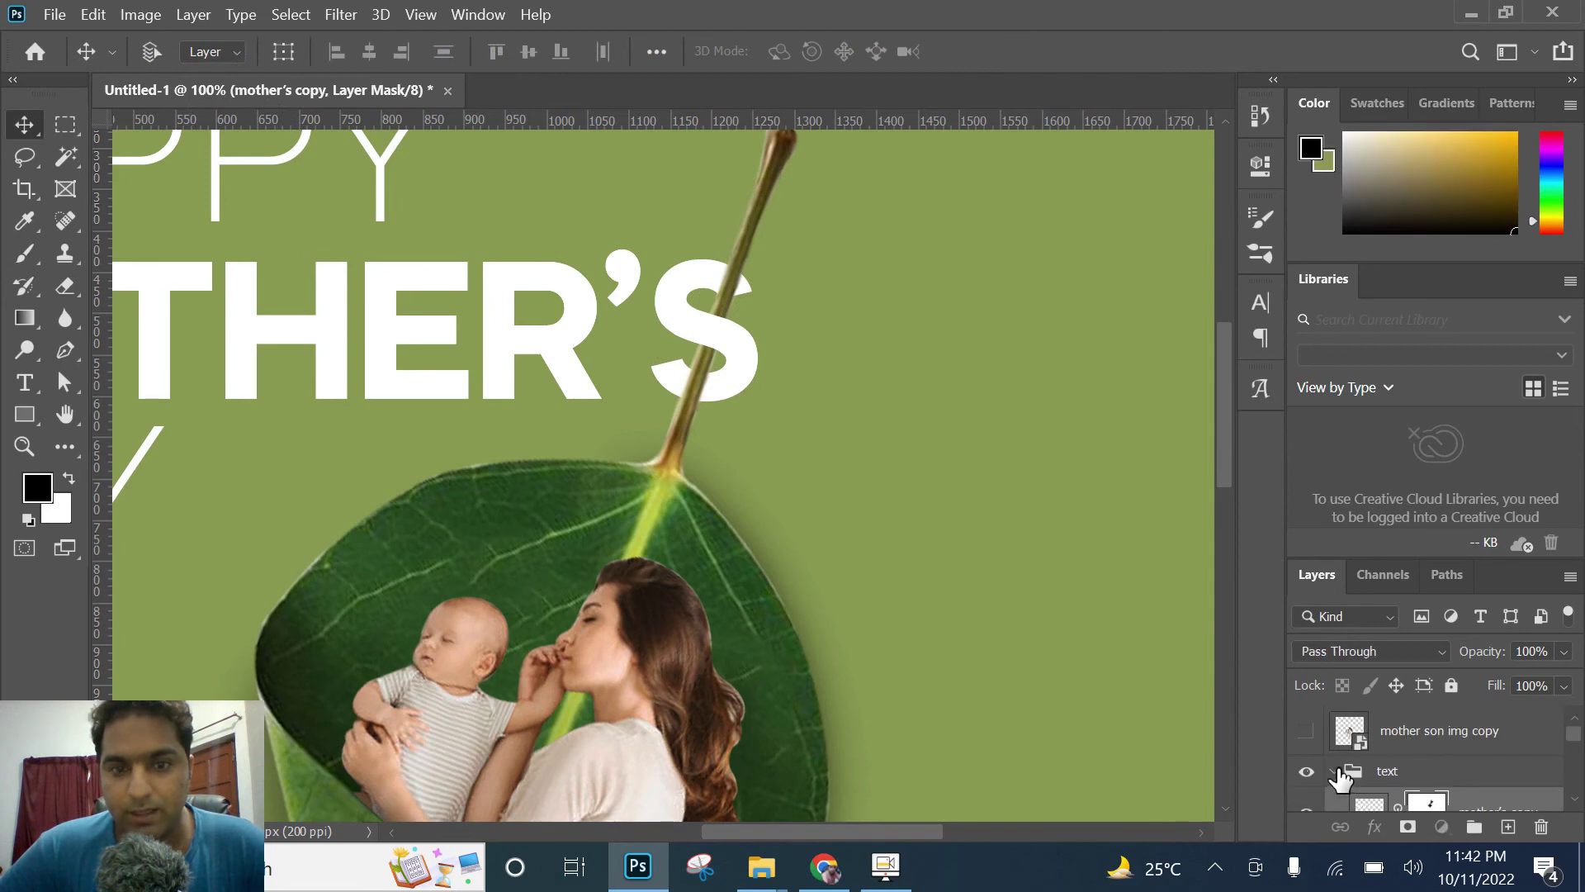
Step: Fit the poster on screen and add a 'DESIGN BY' text layer below the leaf
key(z)
click(450, 58)
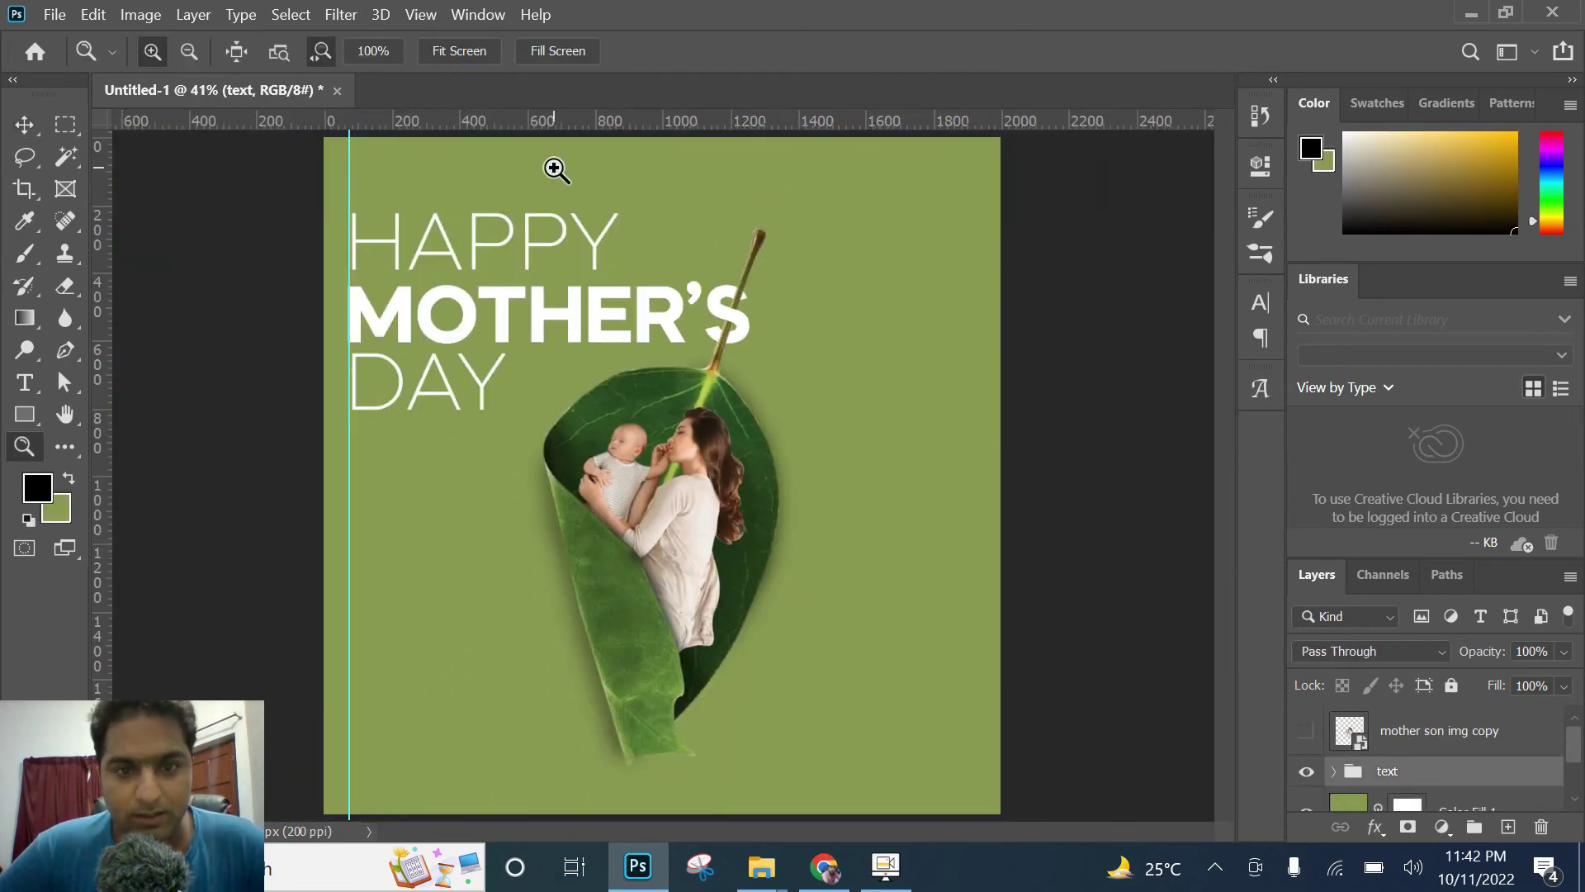
key(v)
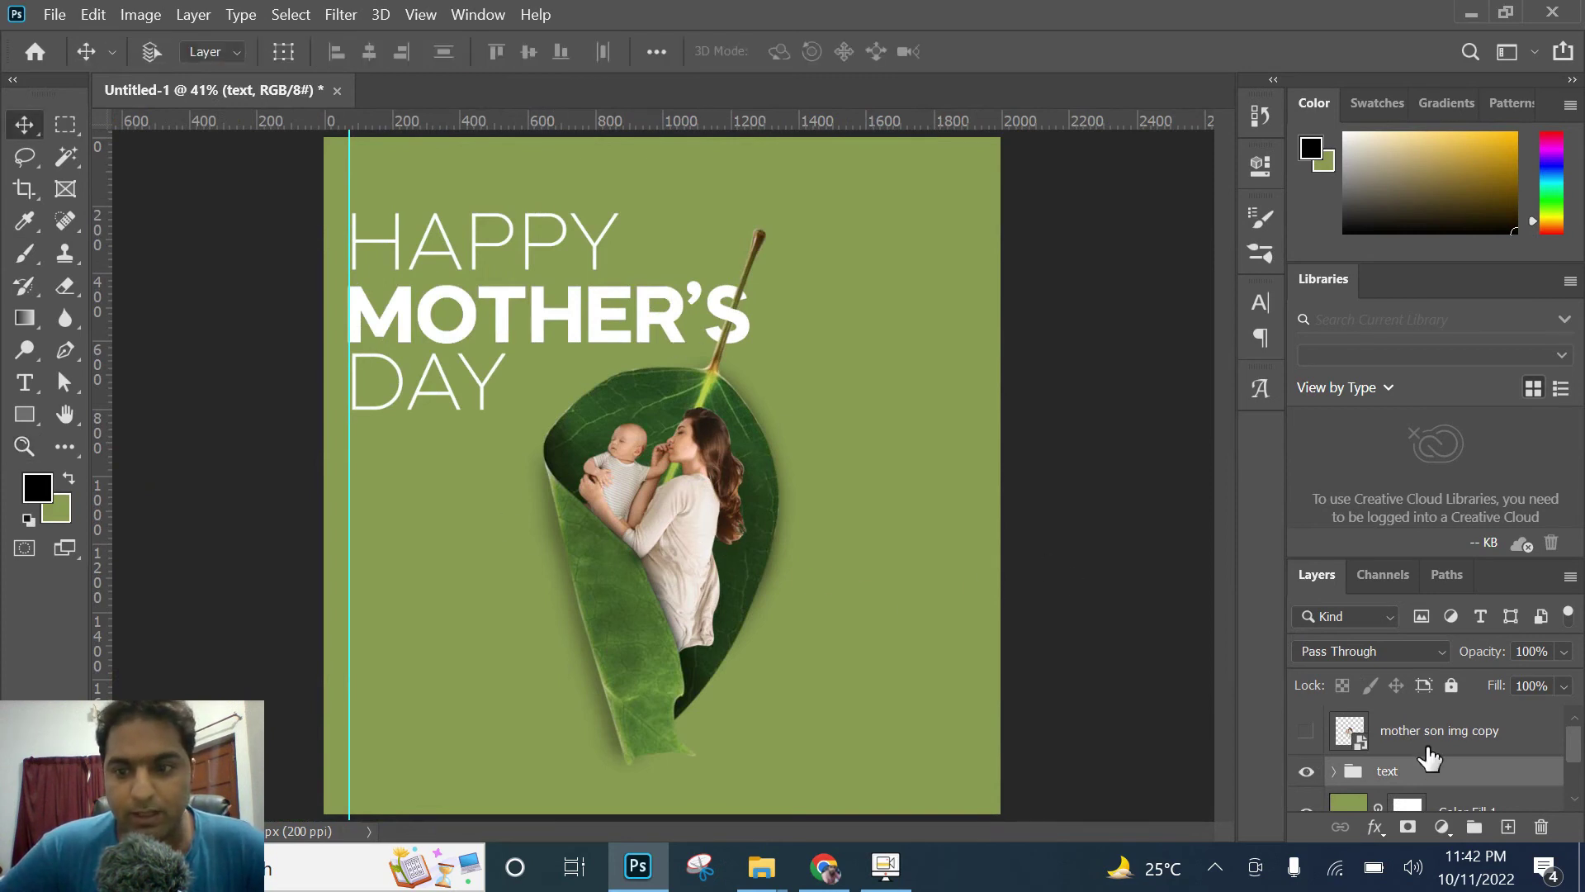
click(24, 382)
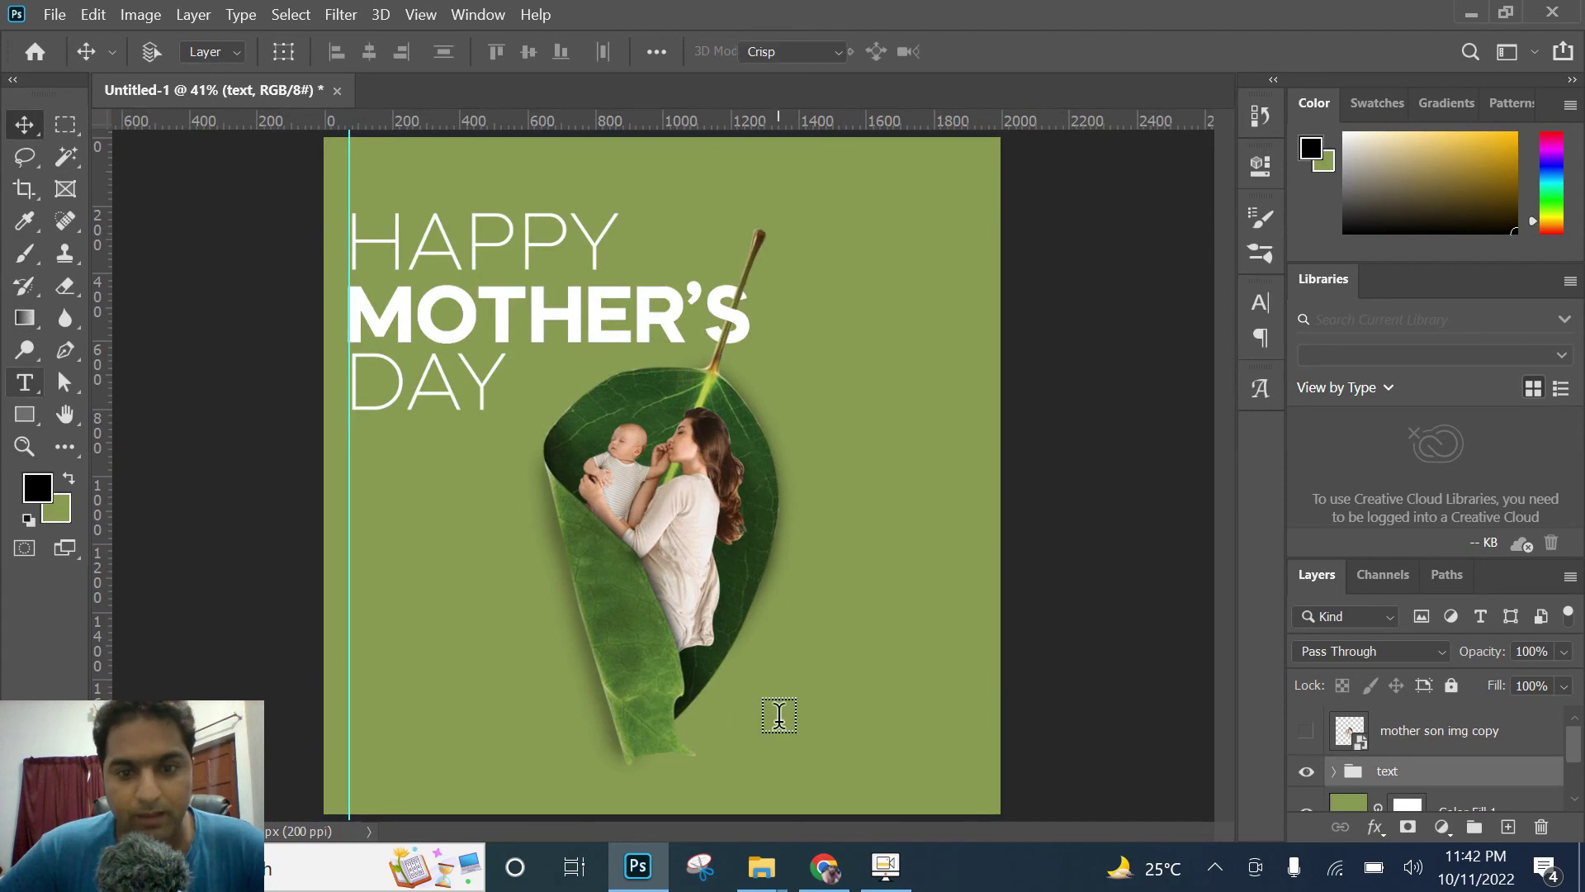
click(814, 734)
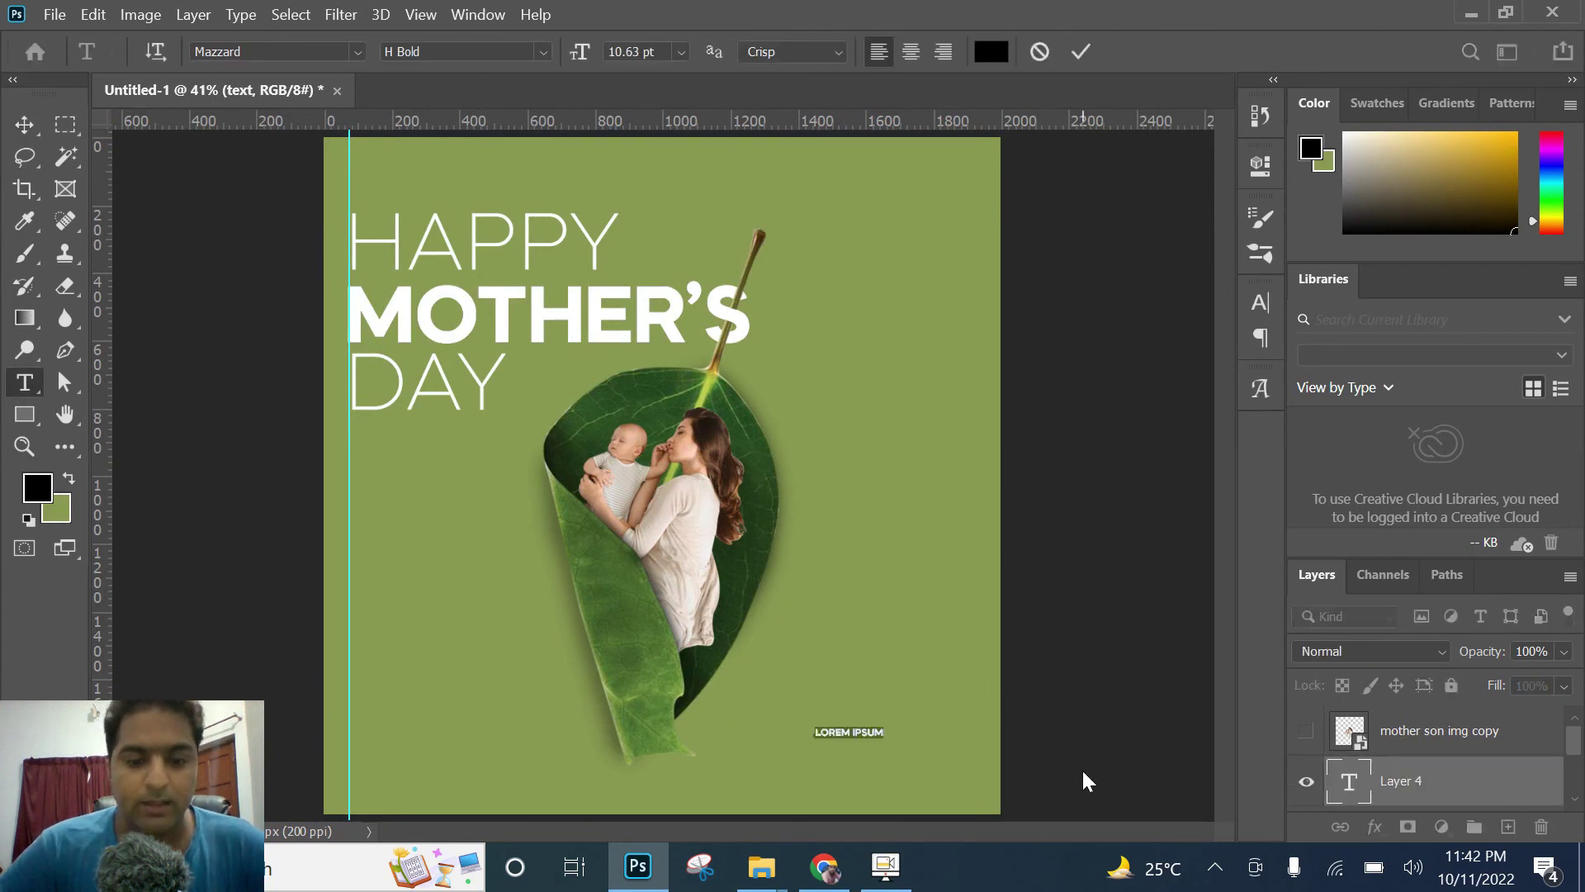
text(DESIGN)
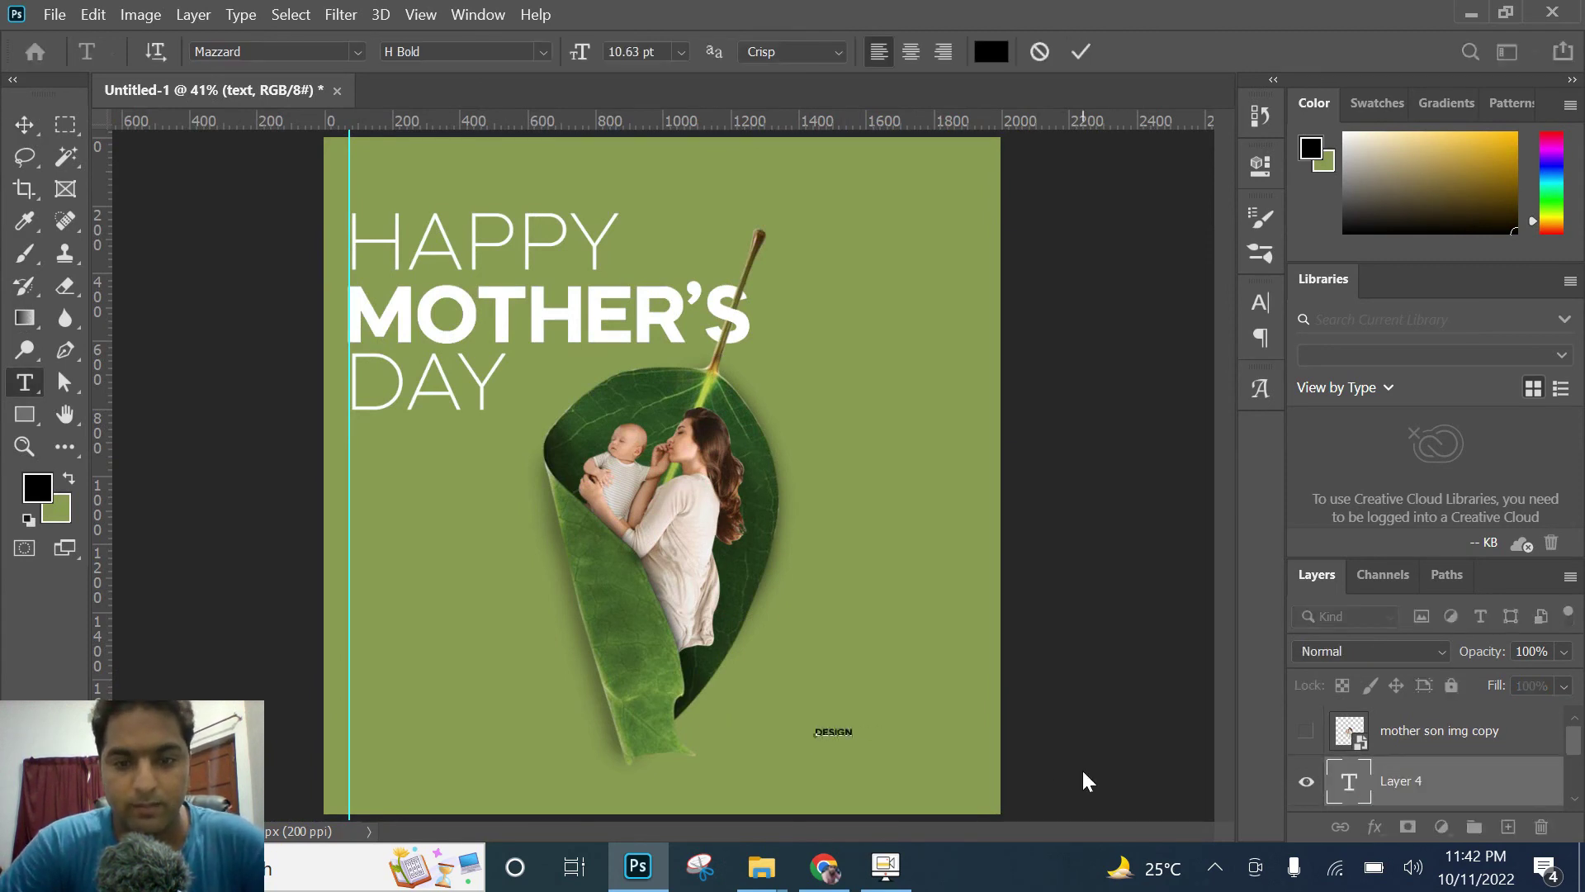
text( BY)
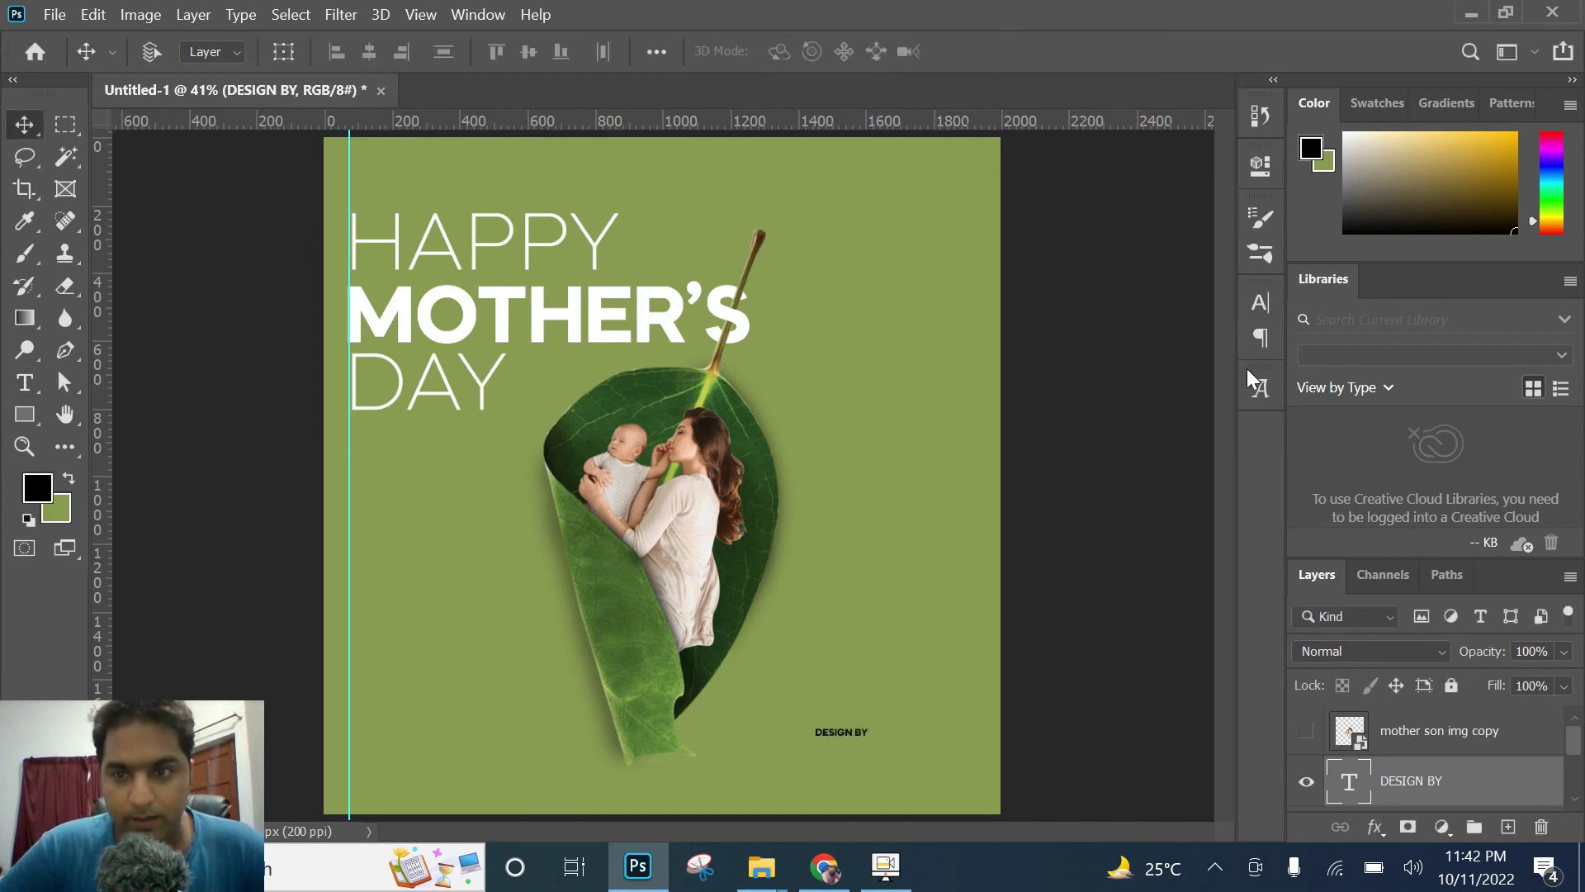
Step: Make the credit white (ffffff), H Medium, about 16.63 pt, and duplicate it just below
click(1258, 299)
click(1187, 439)
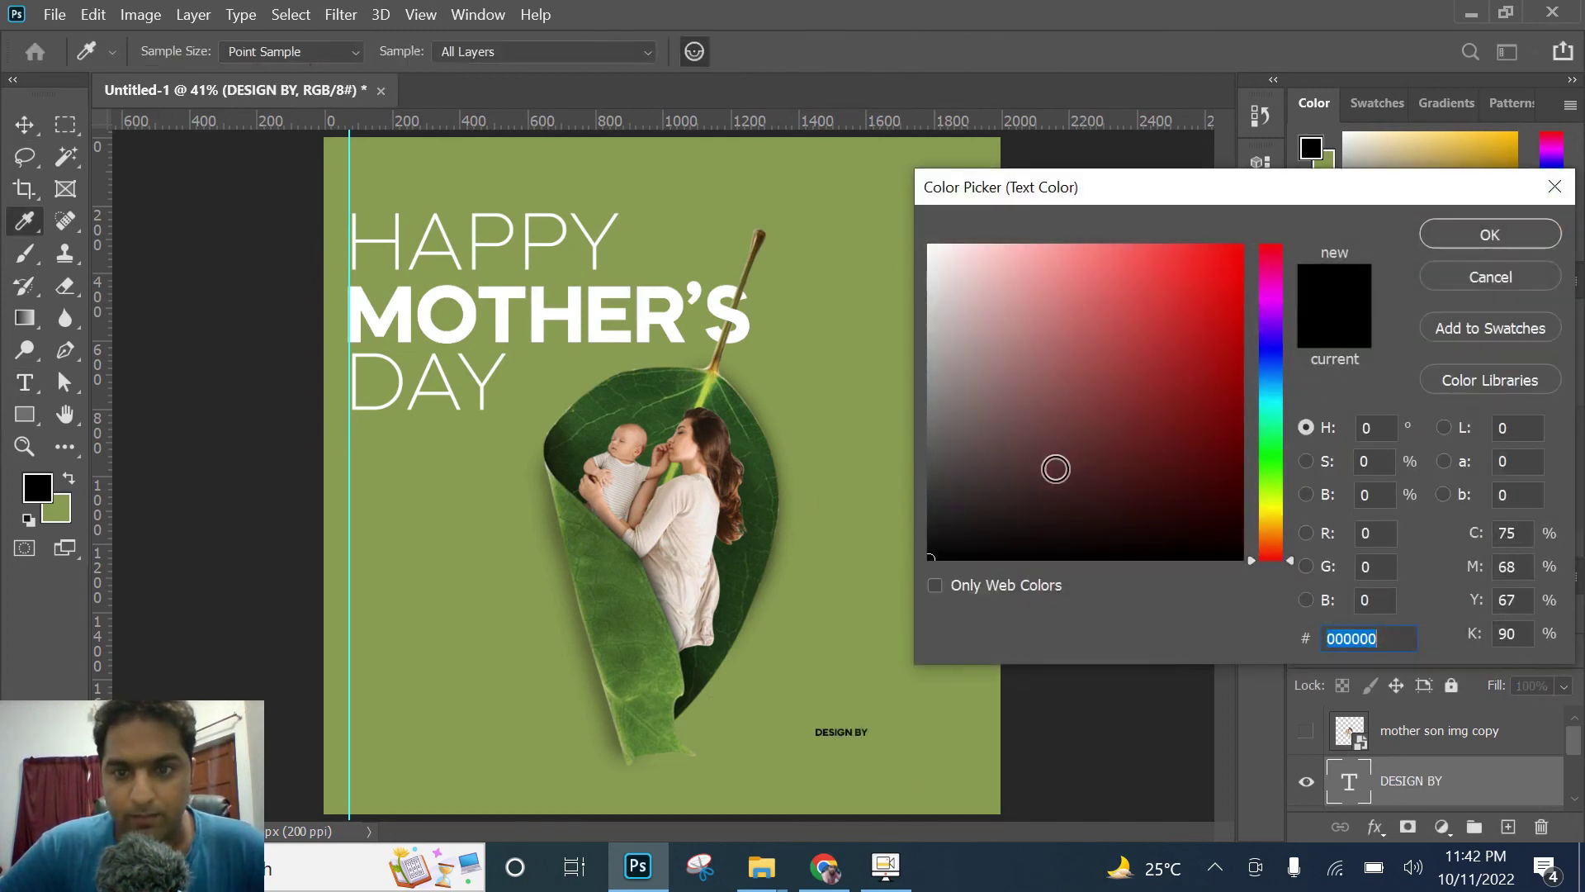
text(ffffff)
click(1454, 240)
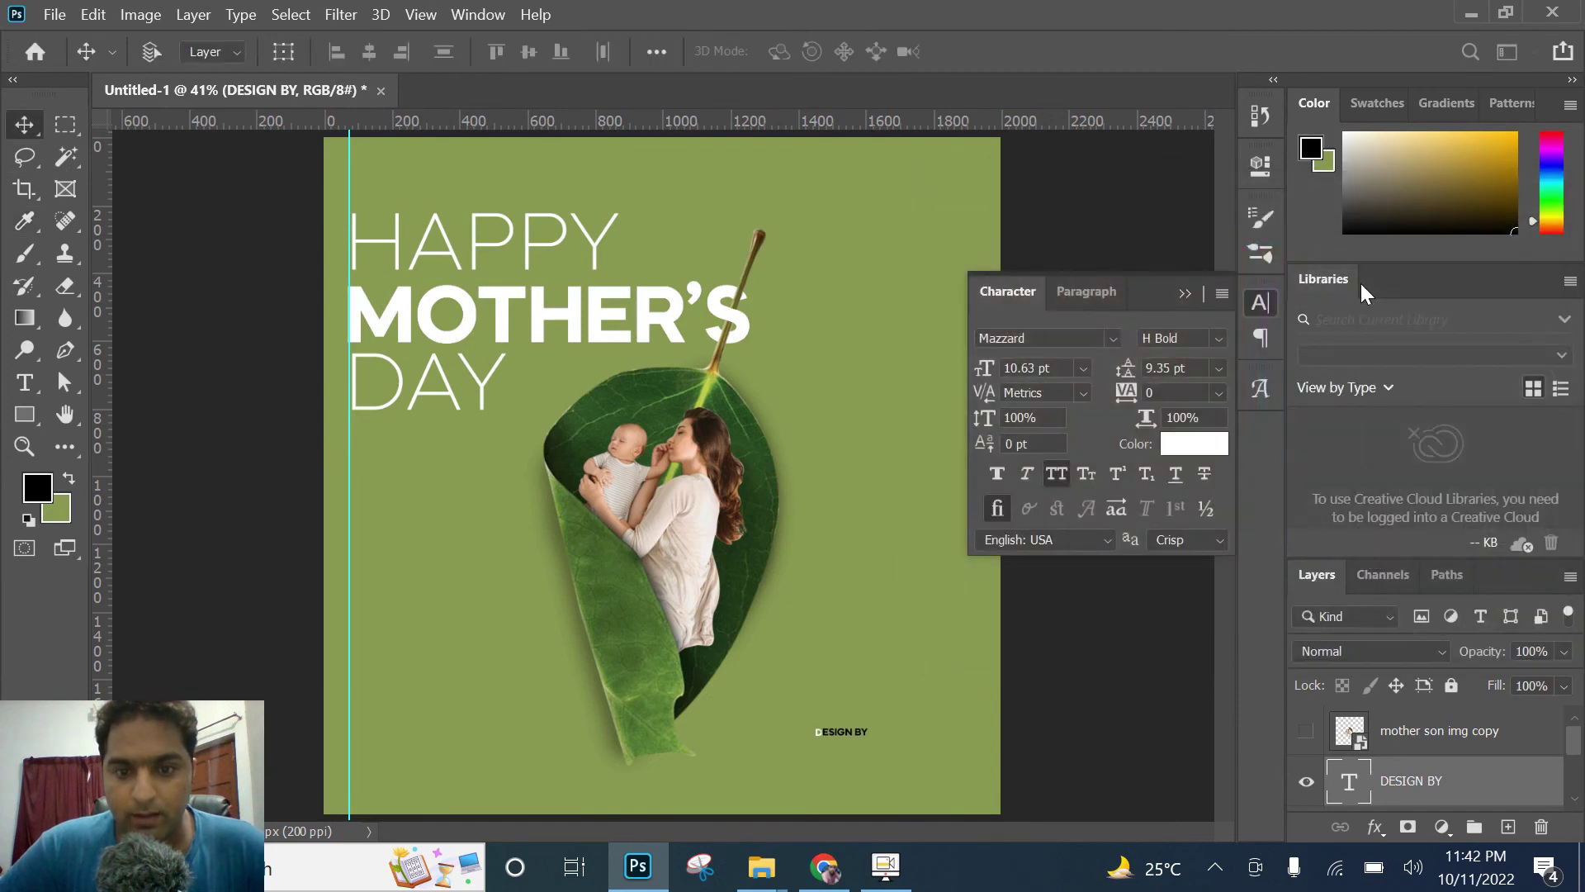
click(1220, 340)
click(1290, 192)
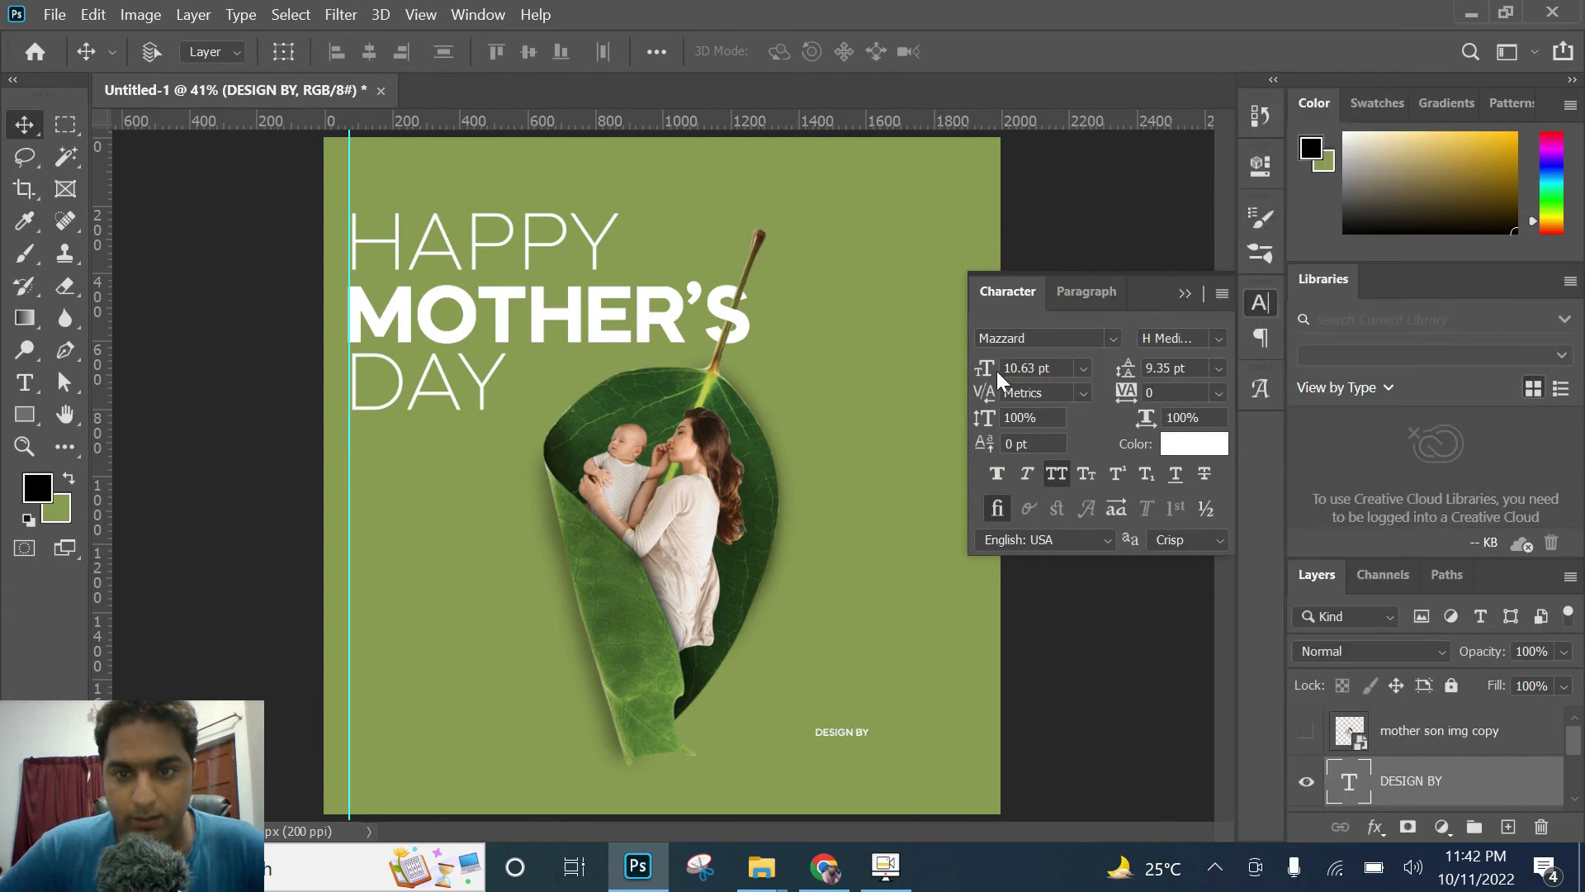
drag(997, 369, 997, 369)
click(1185, 294)
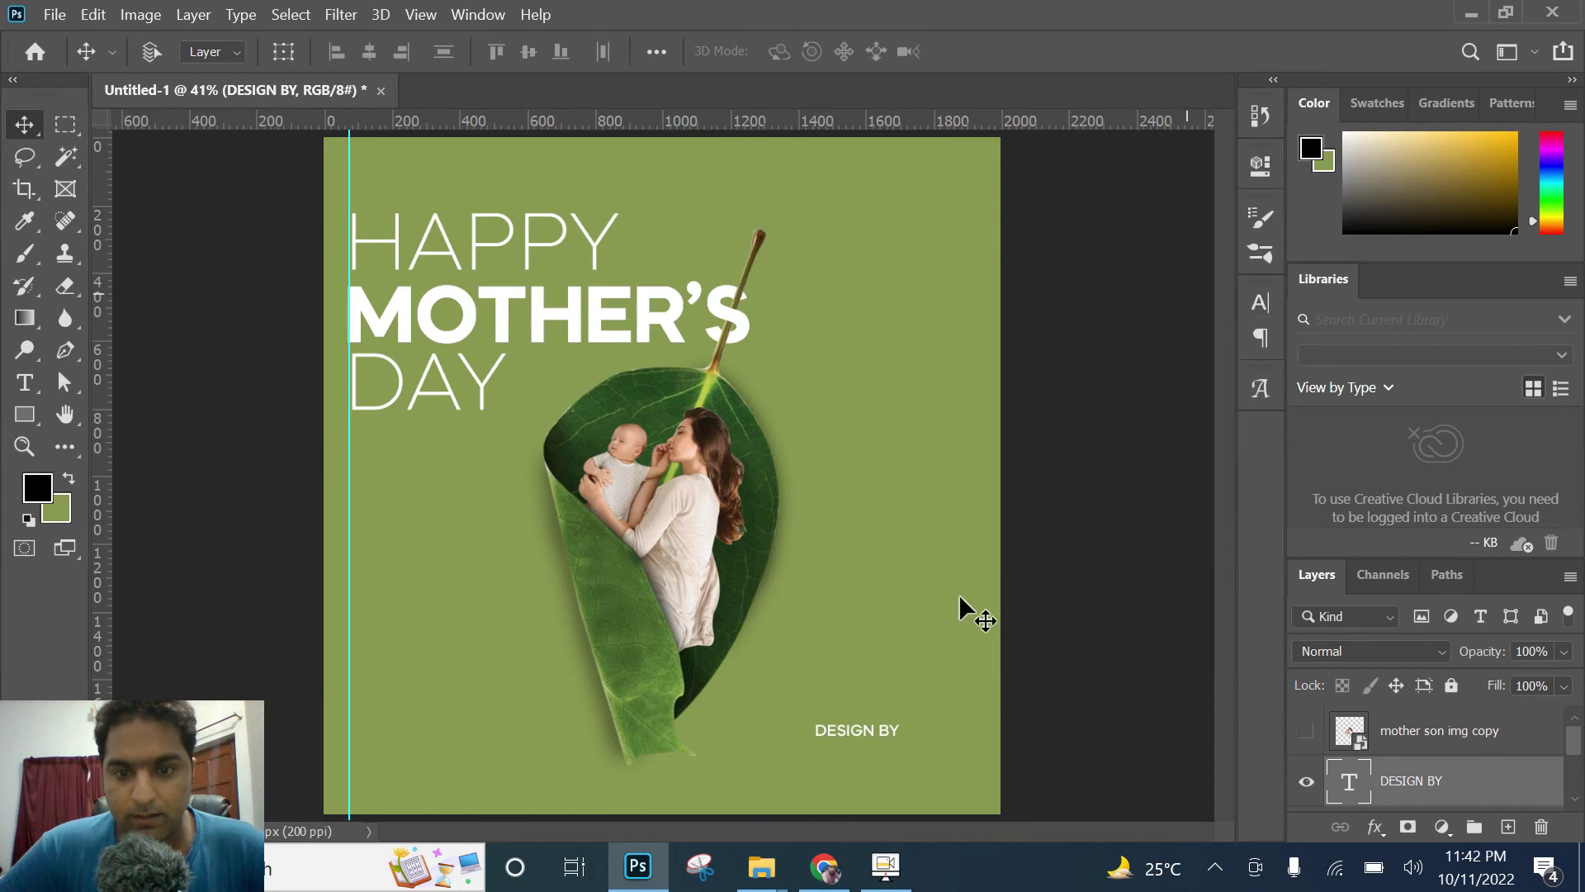
drag(857, 730, 858, 741)
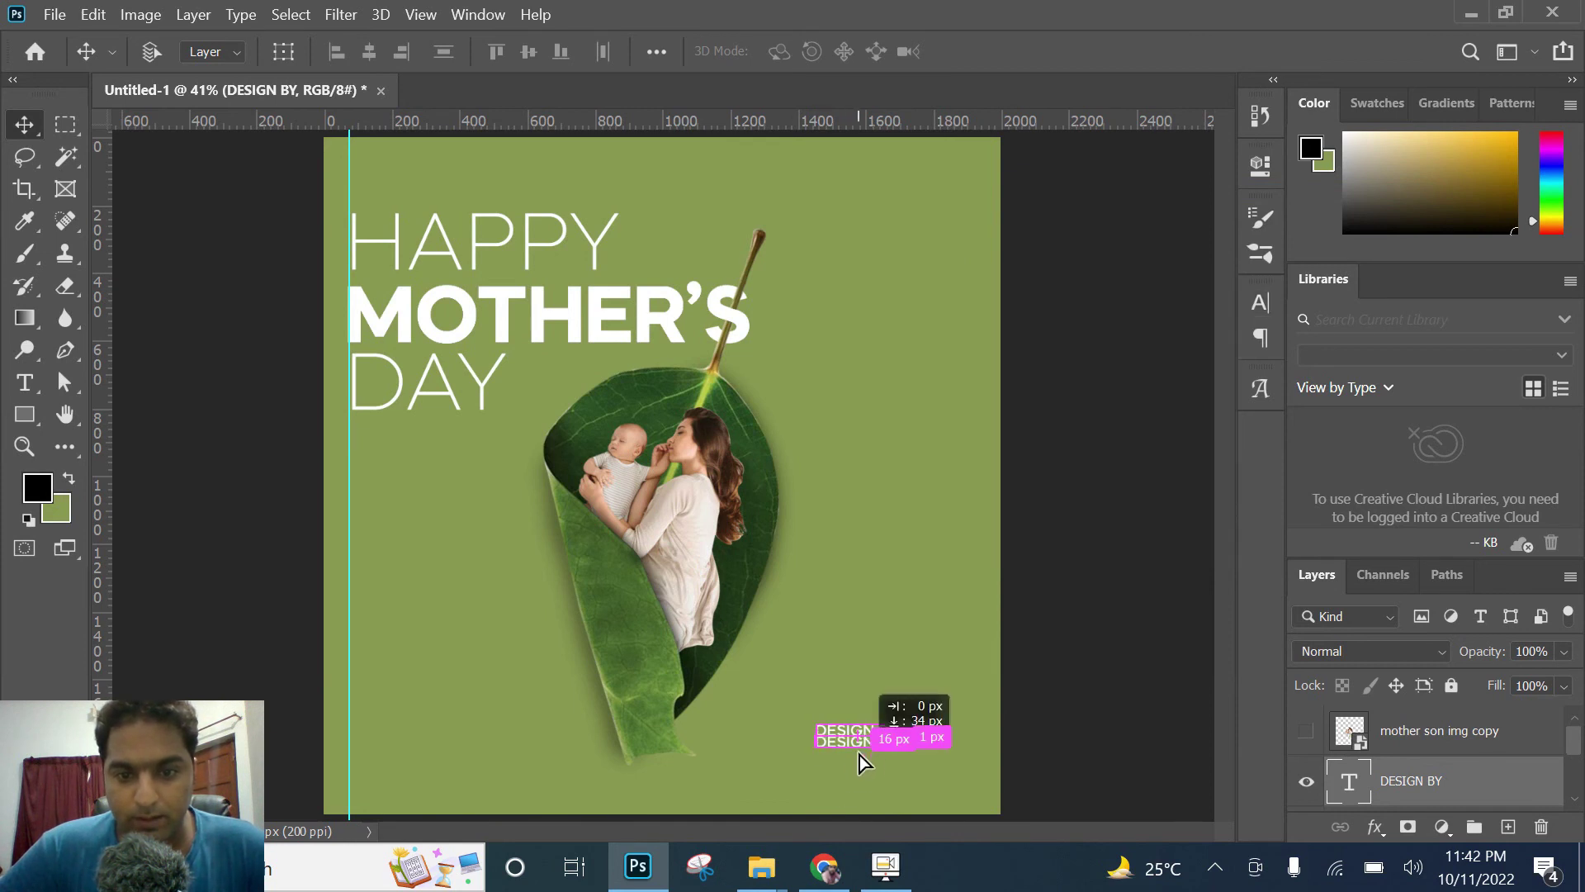
key(shift+Down)
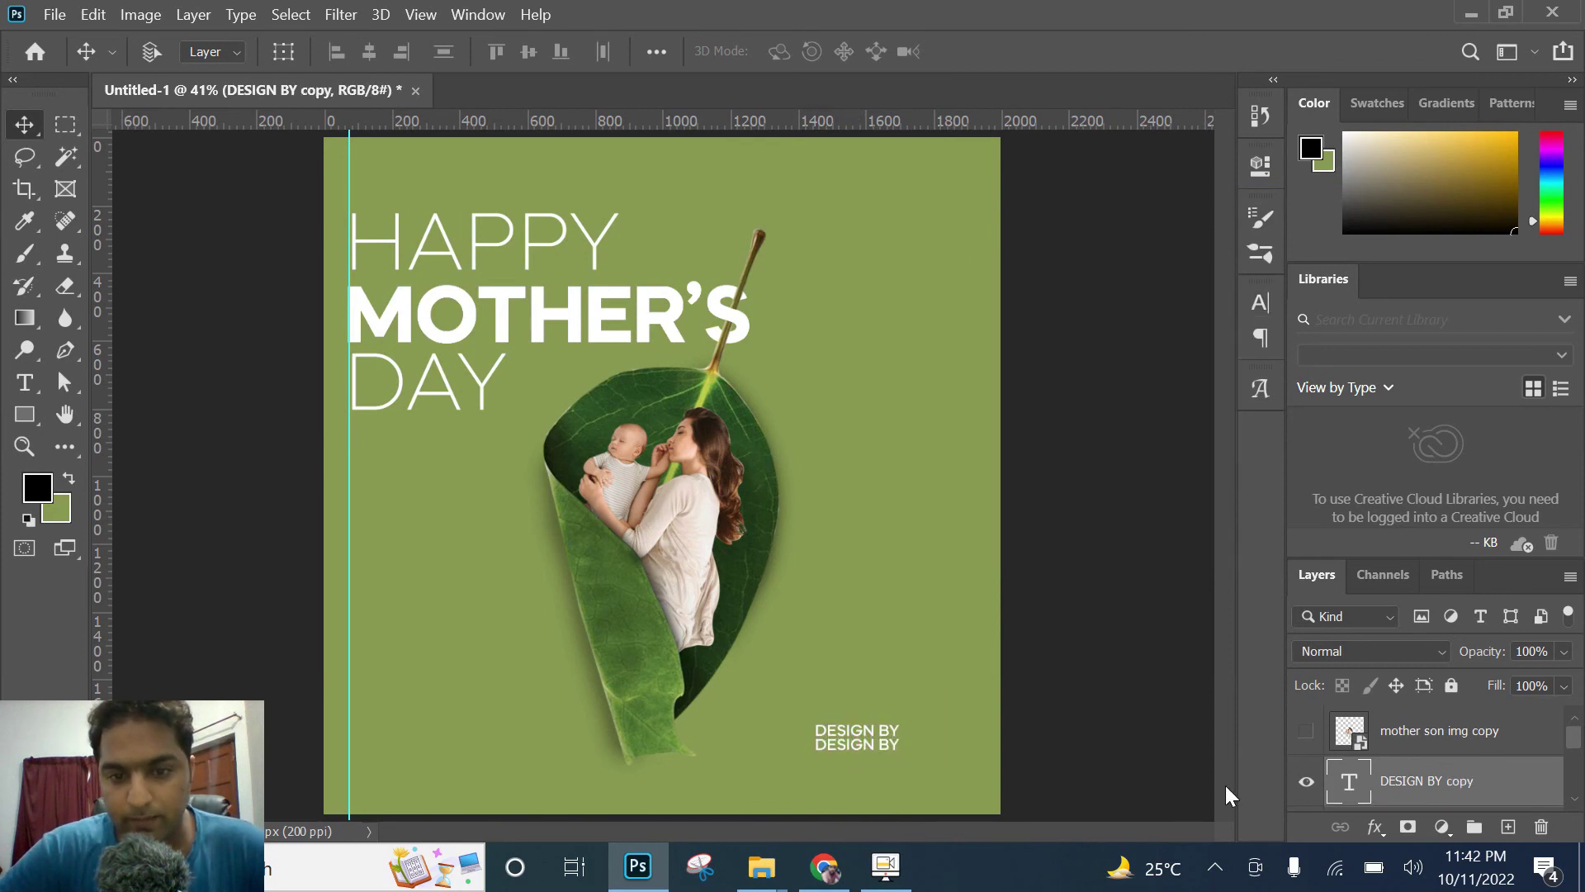
key(t)
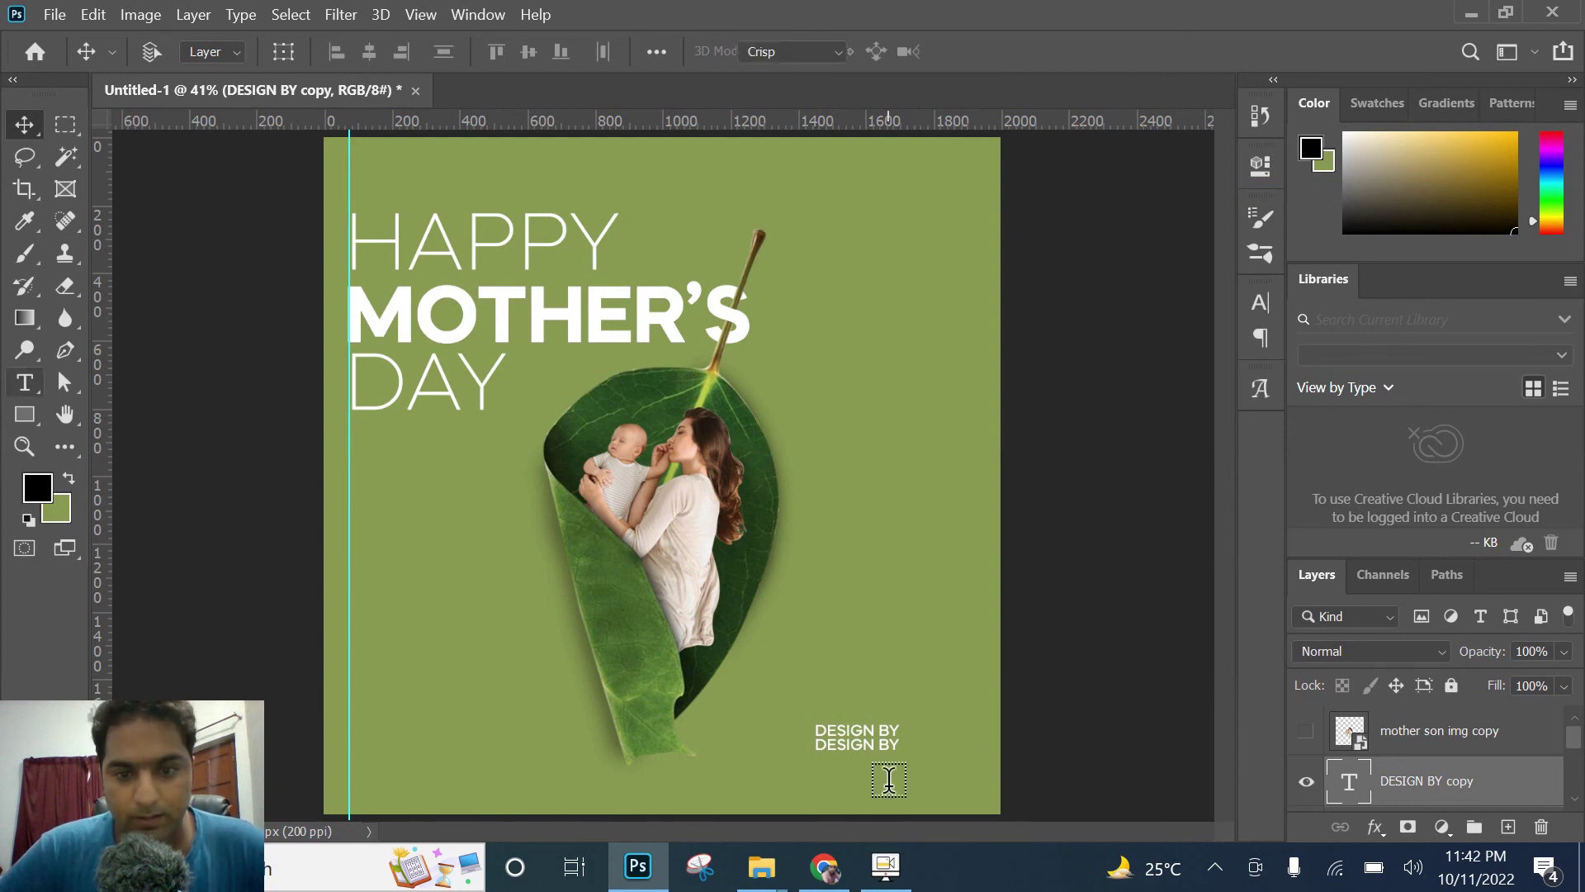
click(880, 741)
key(ctrl+a)
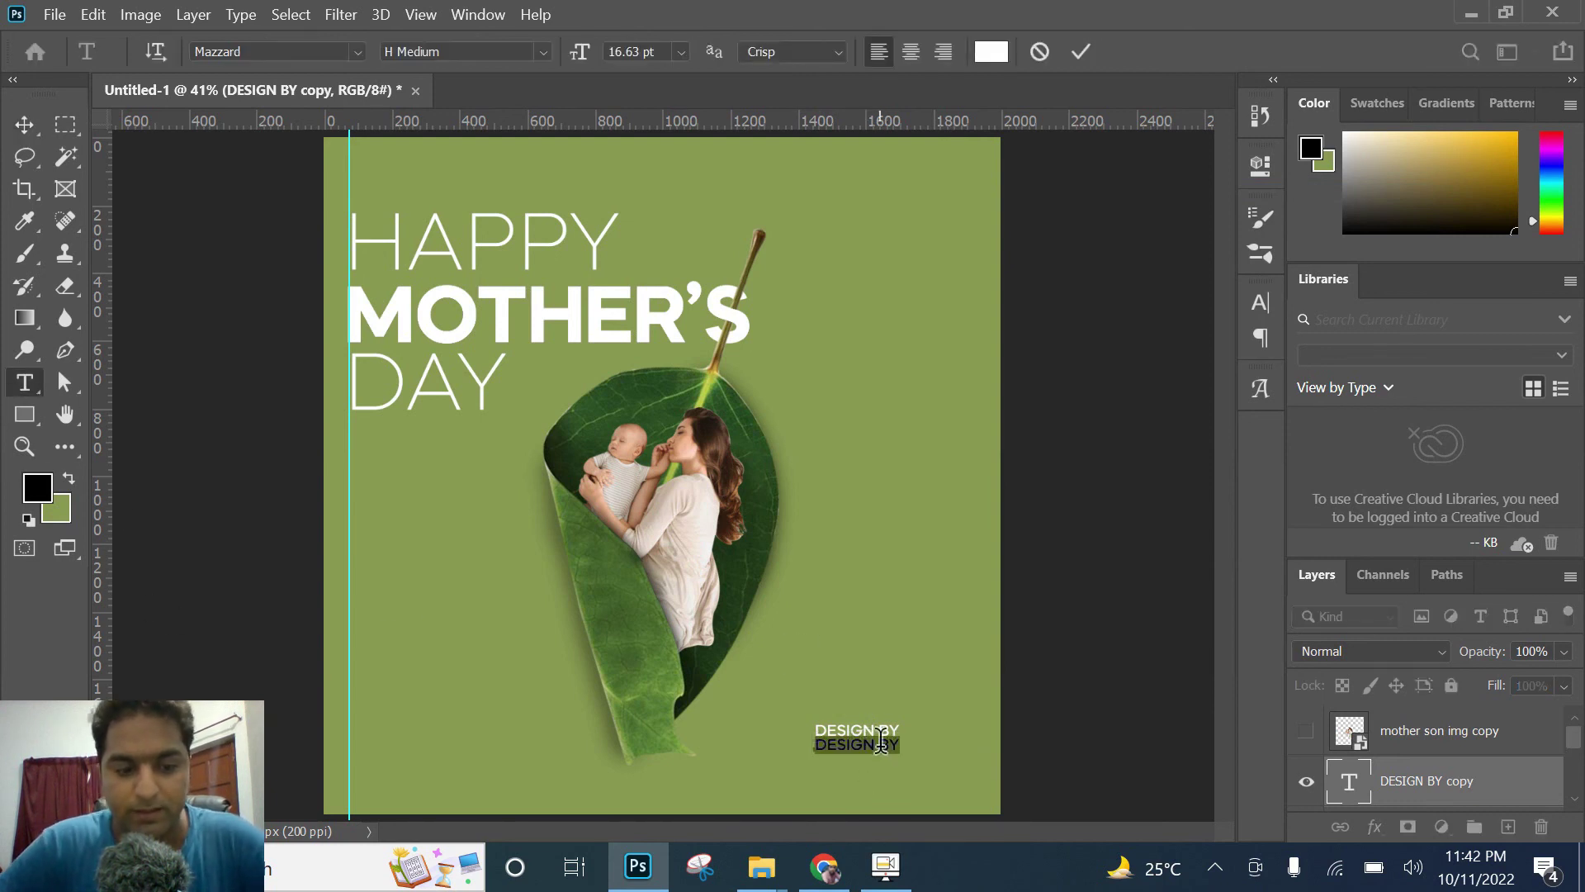
click(880, 741)
text(www)
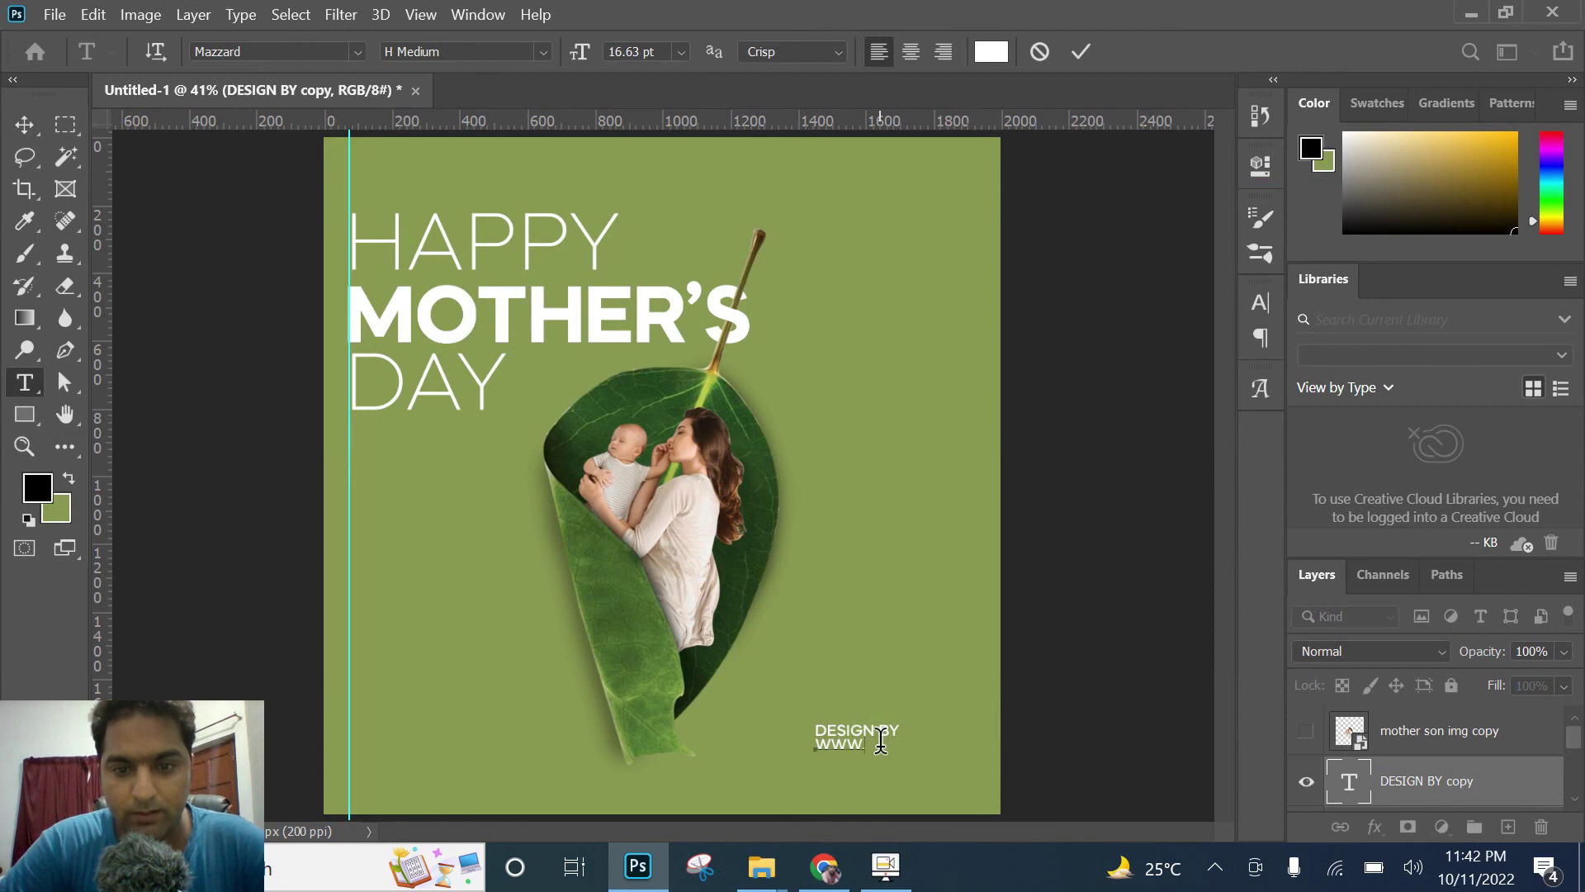
text(pik)
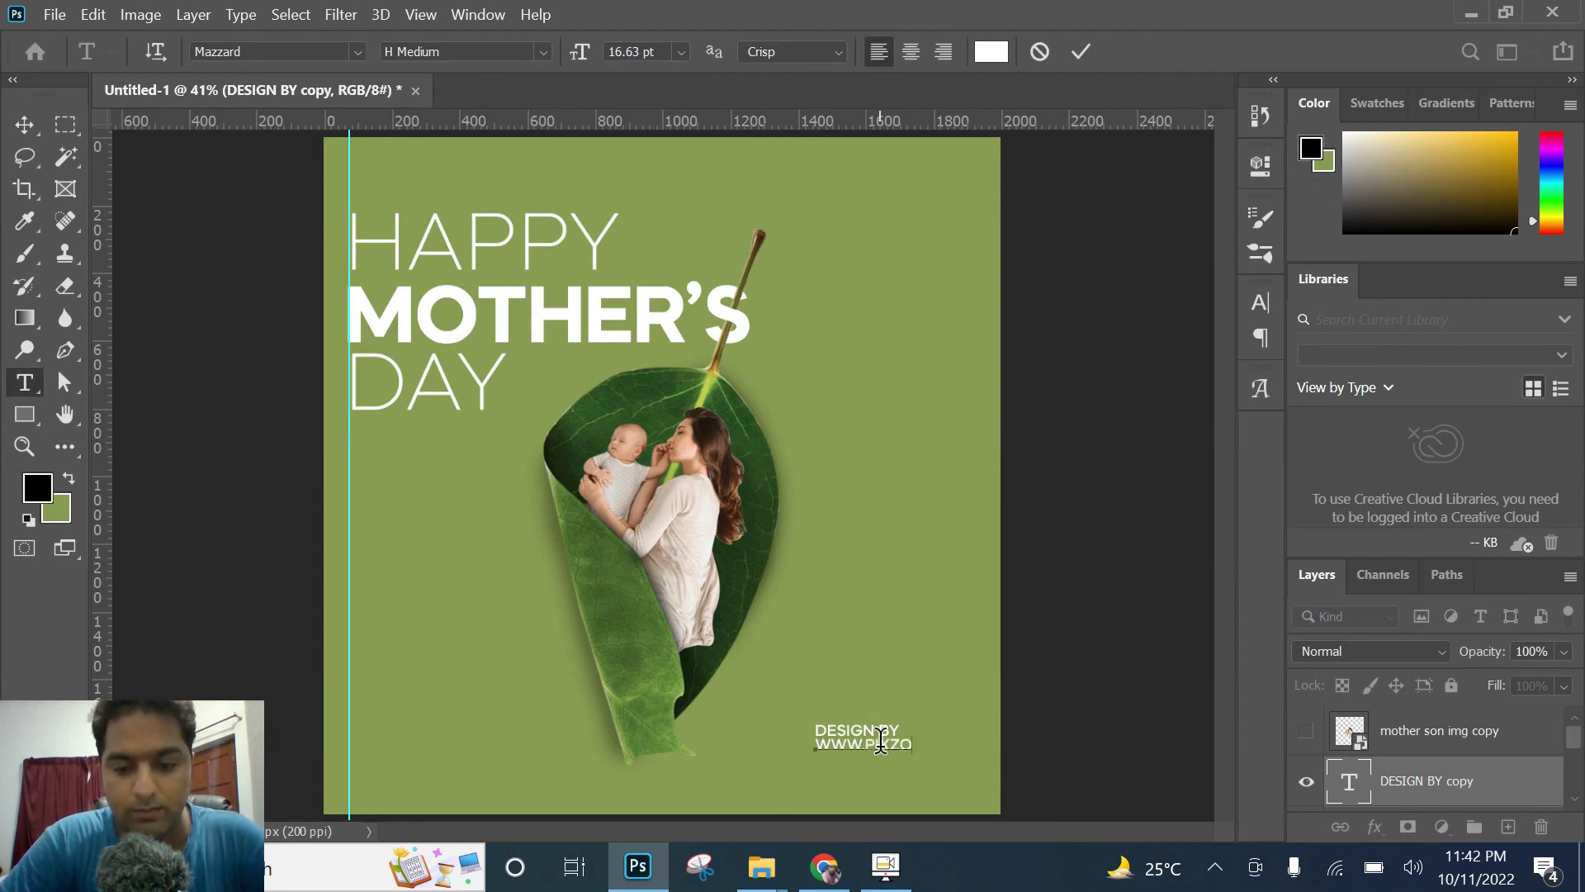
text(zotM)
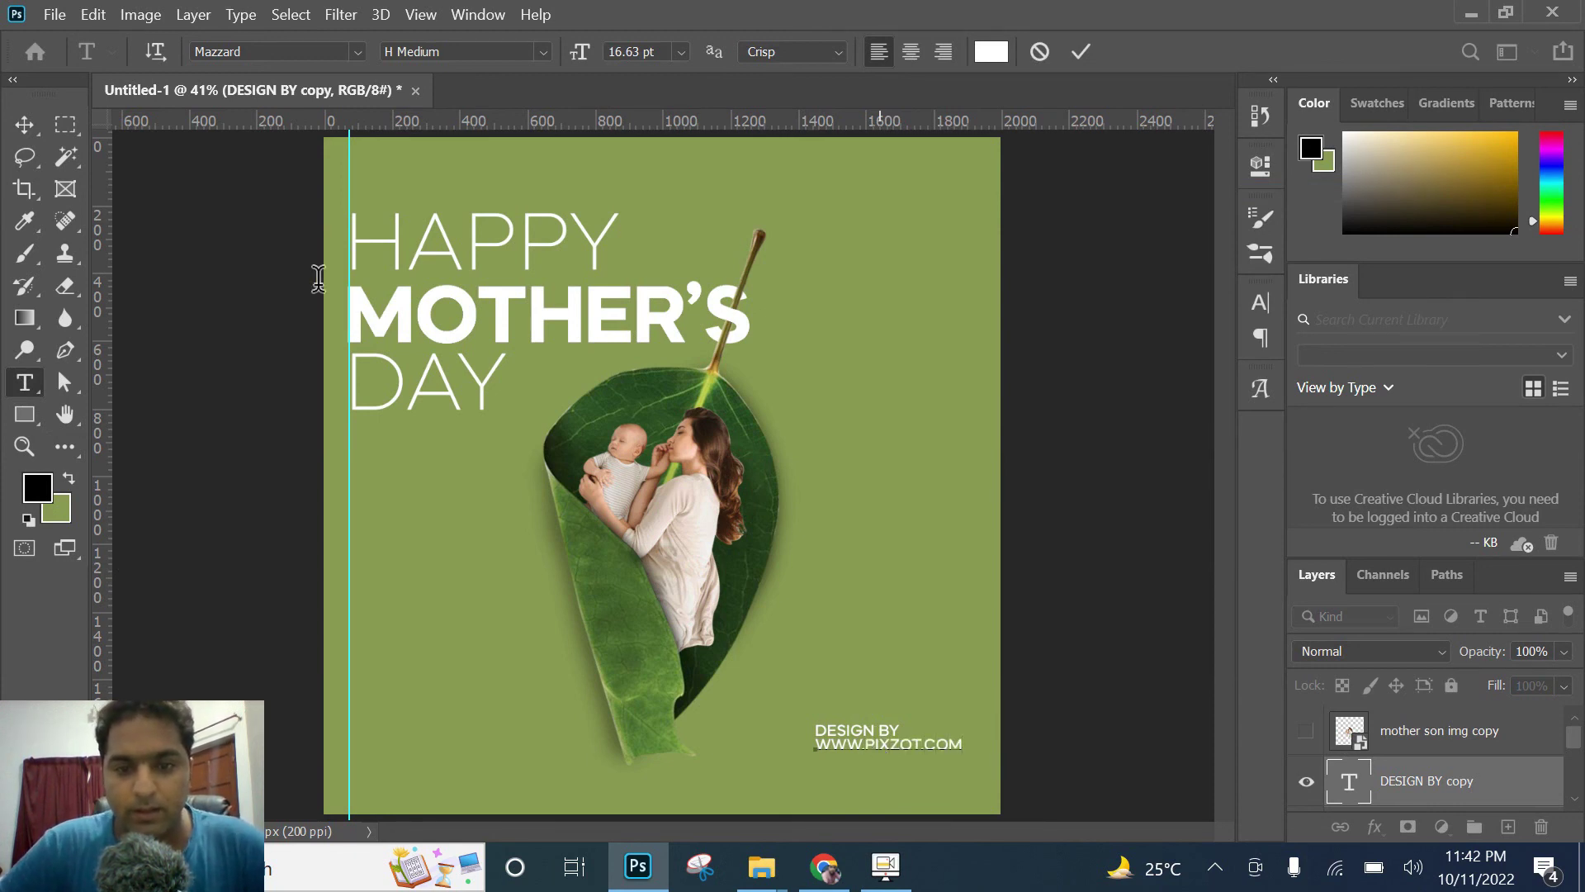
click(18, 127)
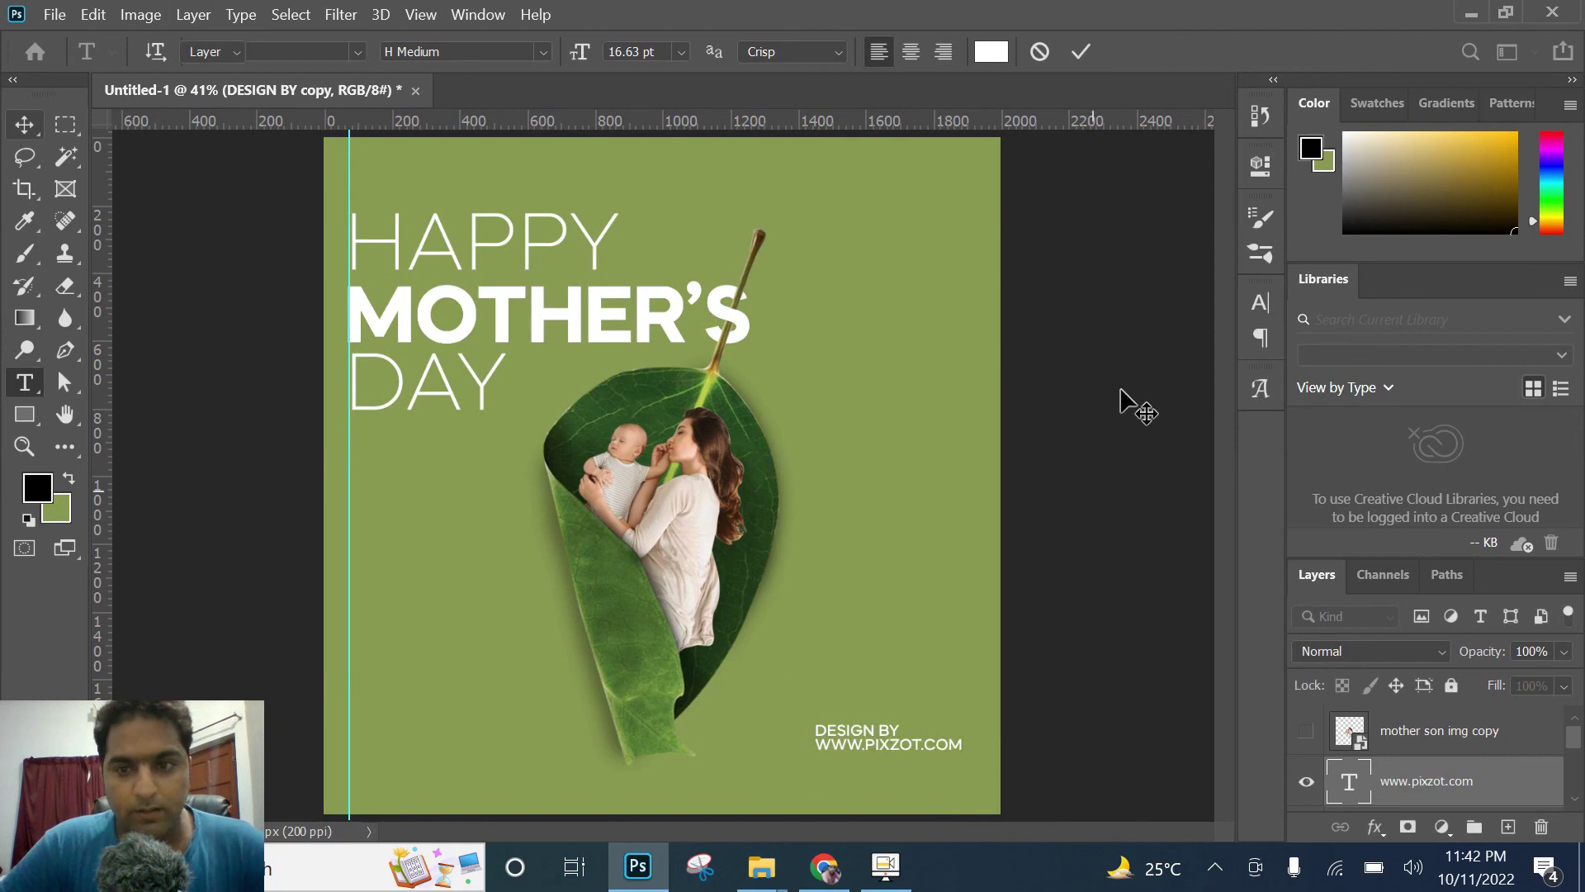
Step: Set the address to 13.63 pt, All Caps off, in Mazzard H Regular
click(1259, 304)
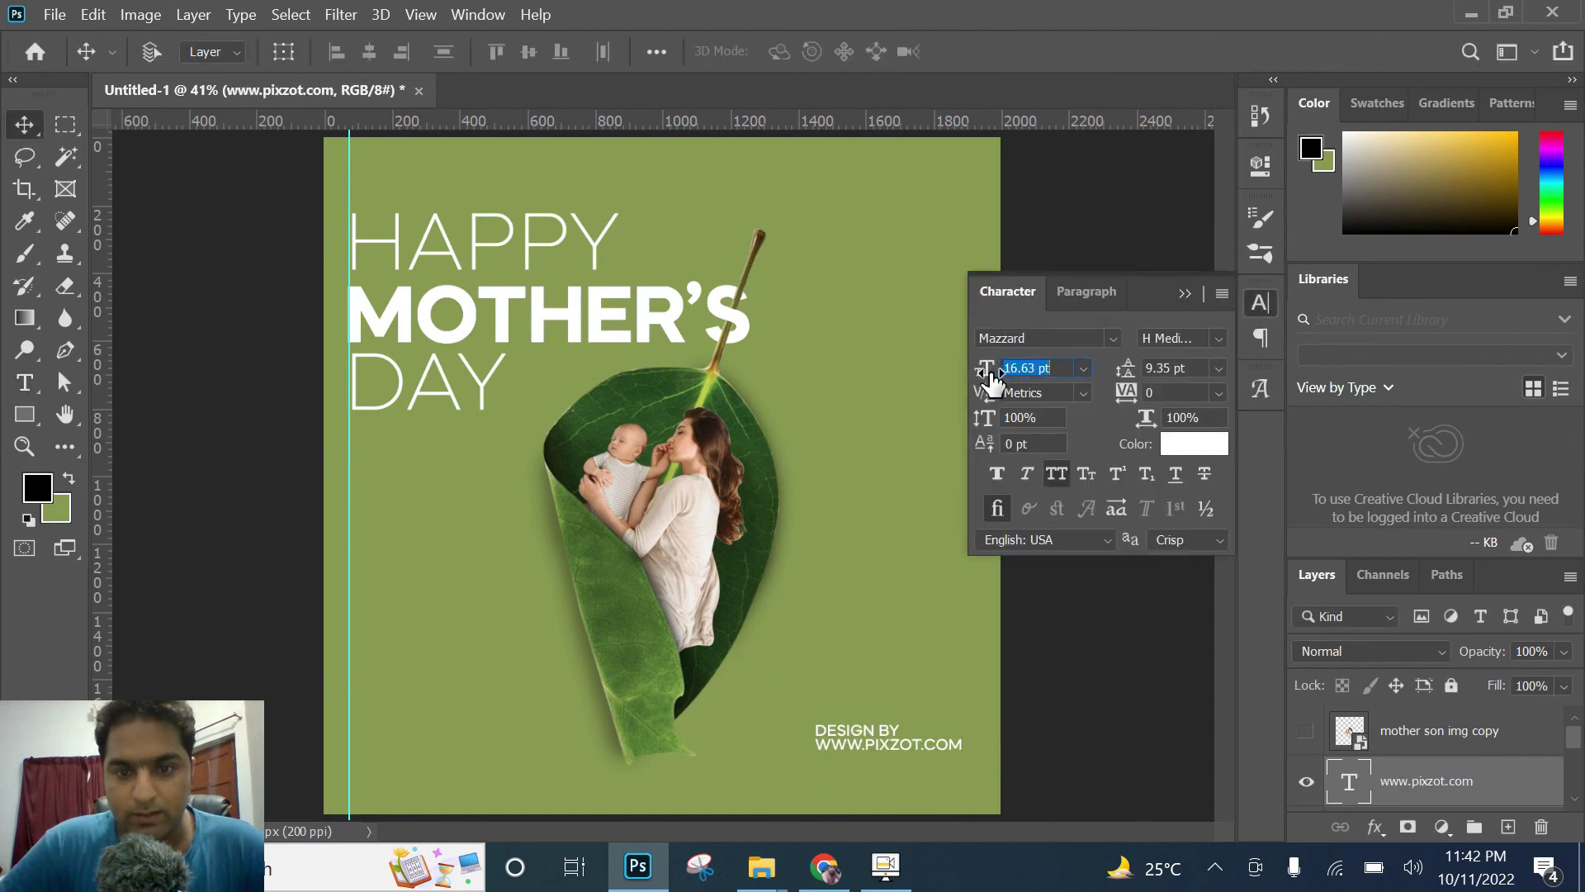
drag(991, 381, 978, 375)
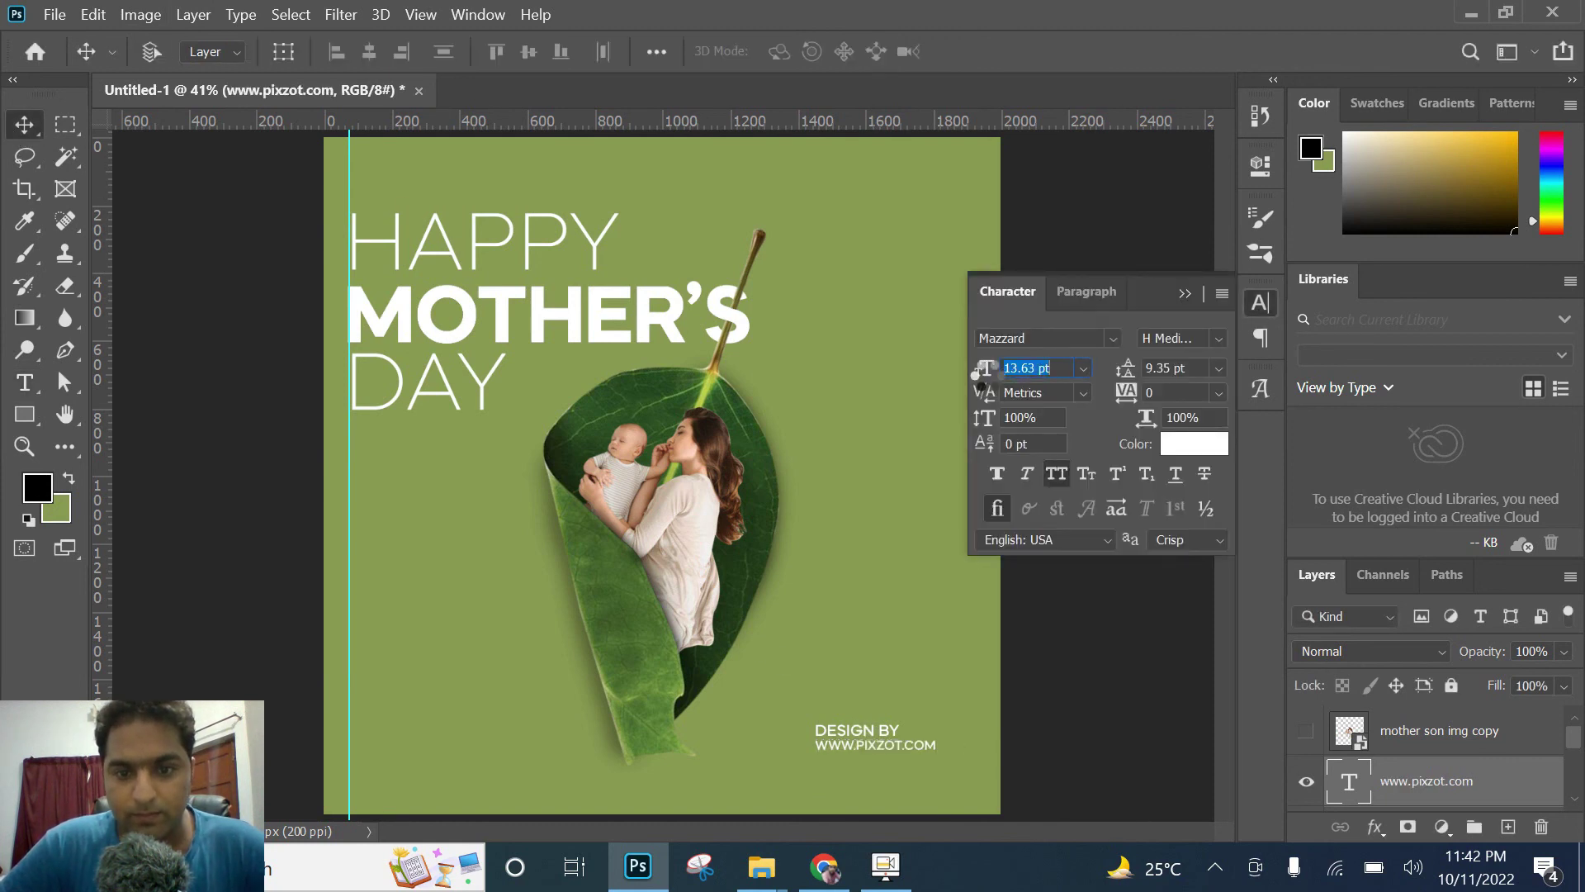
click(1060, 474)
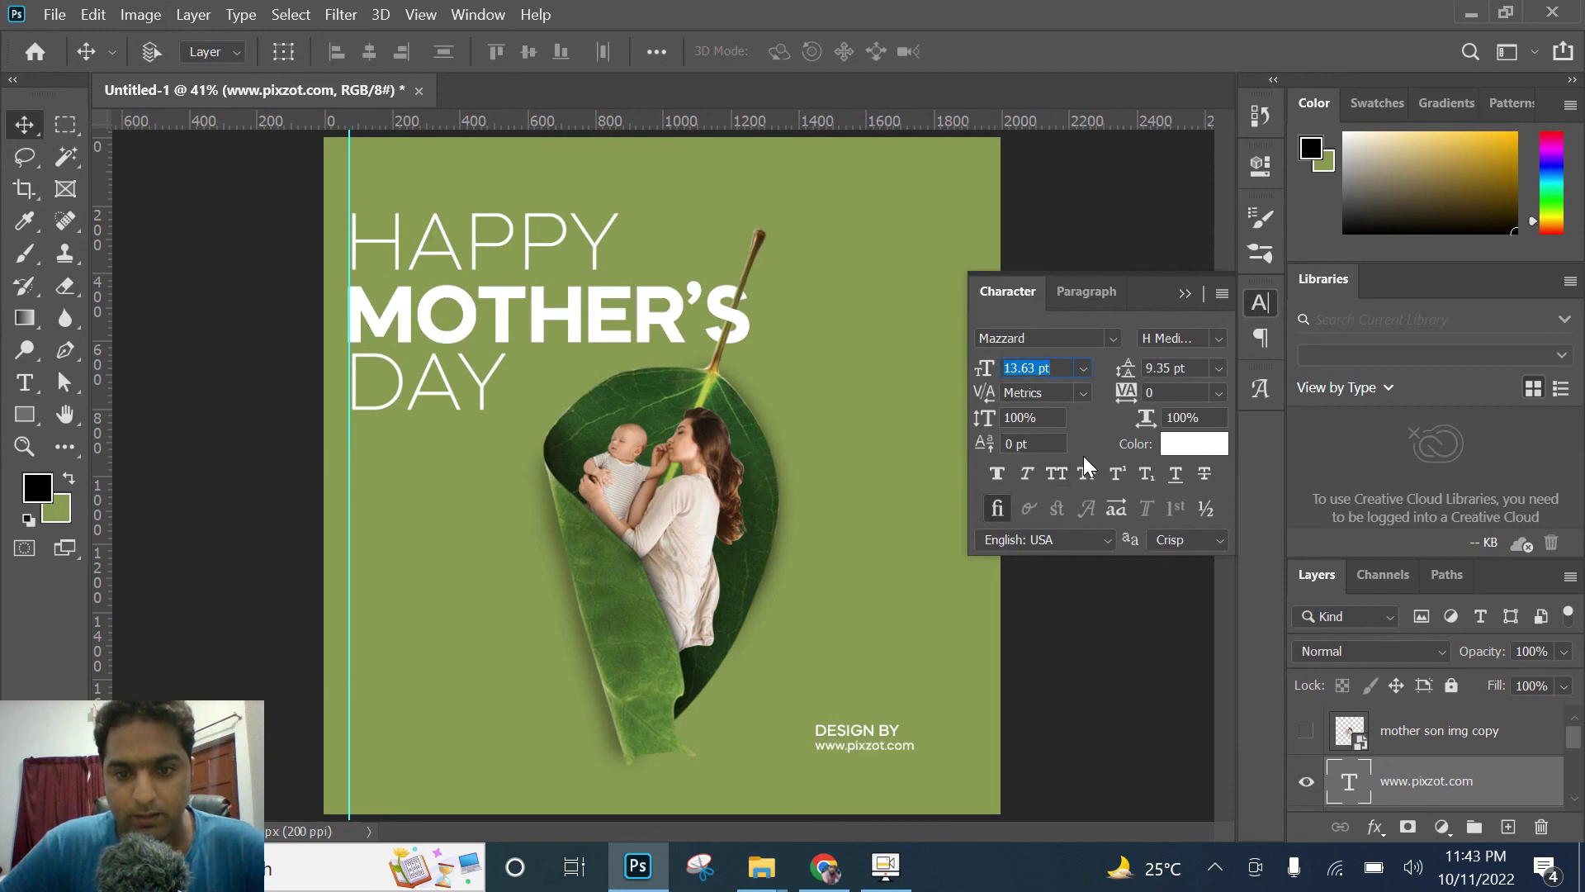
click(1215, 339)
click(1271, 111)
click(1218, 339)
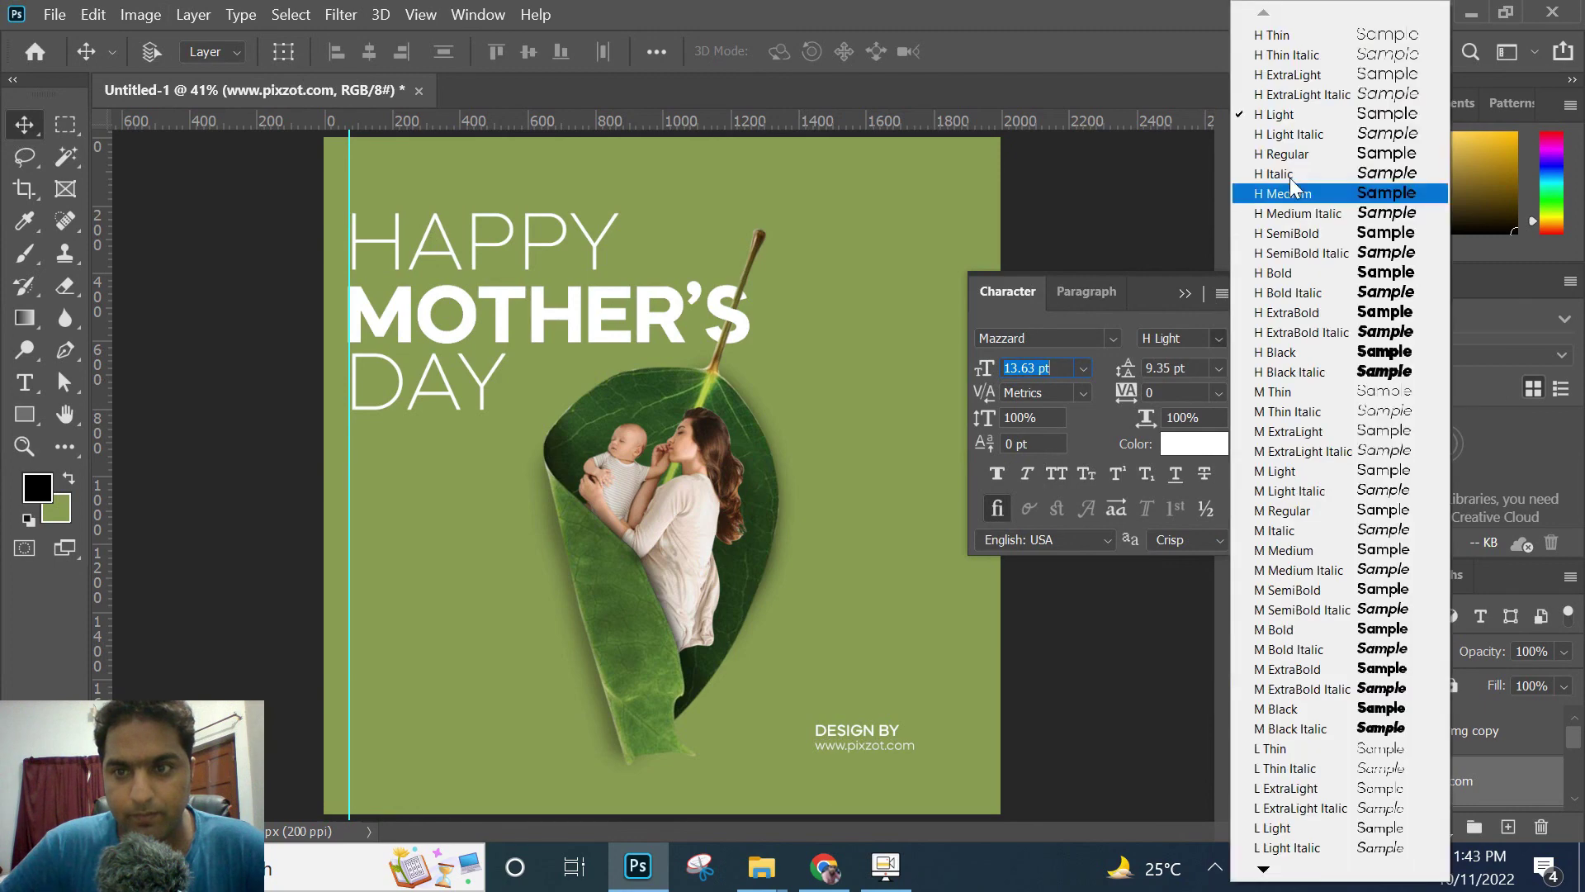
click(1279, 154)
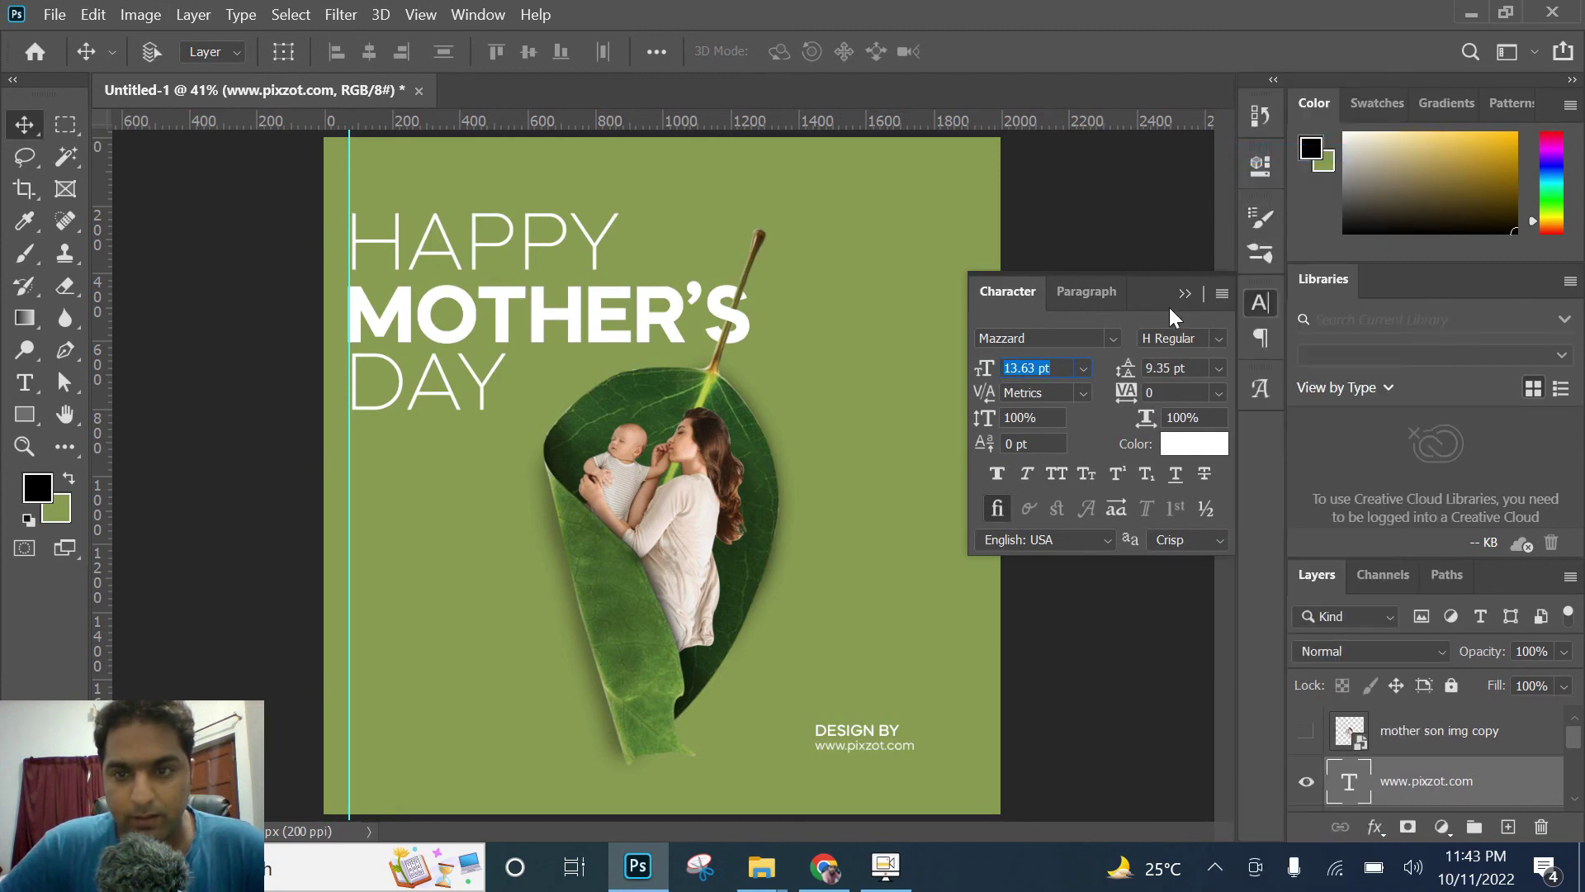
click(1186, 293)
Step: Centre DESIGN BY over the address, group both credit lines as Group 1, and shift it right
click(950, 627)
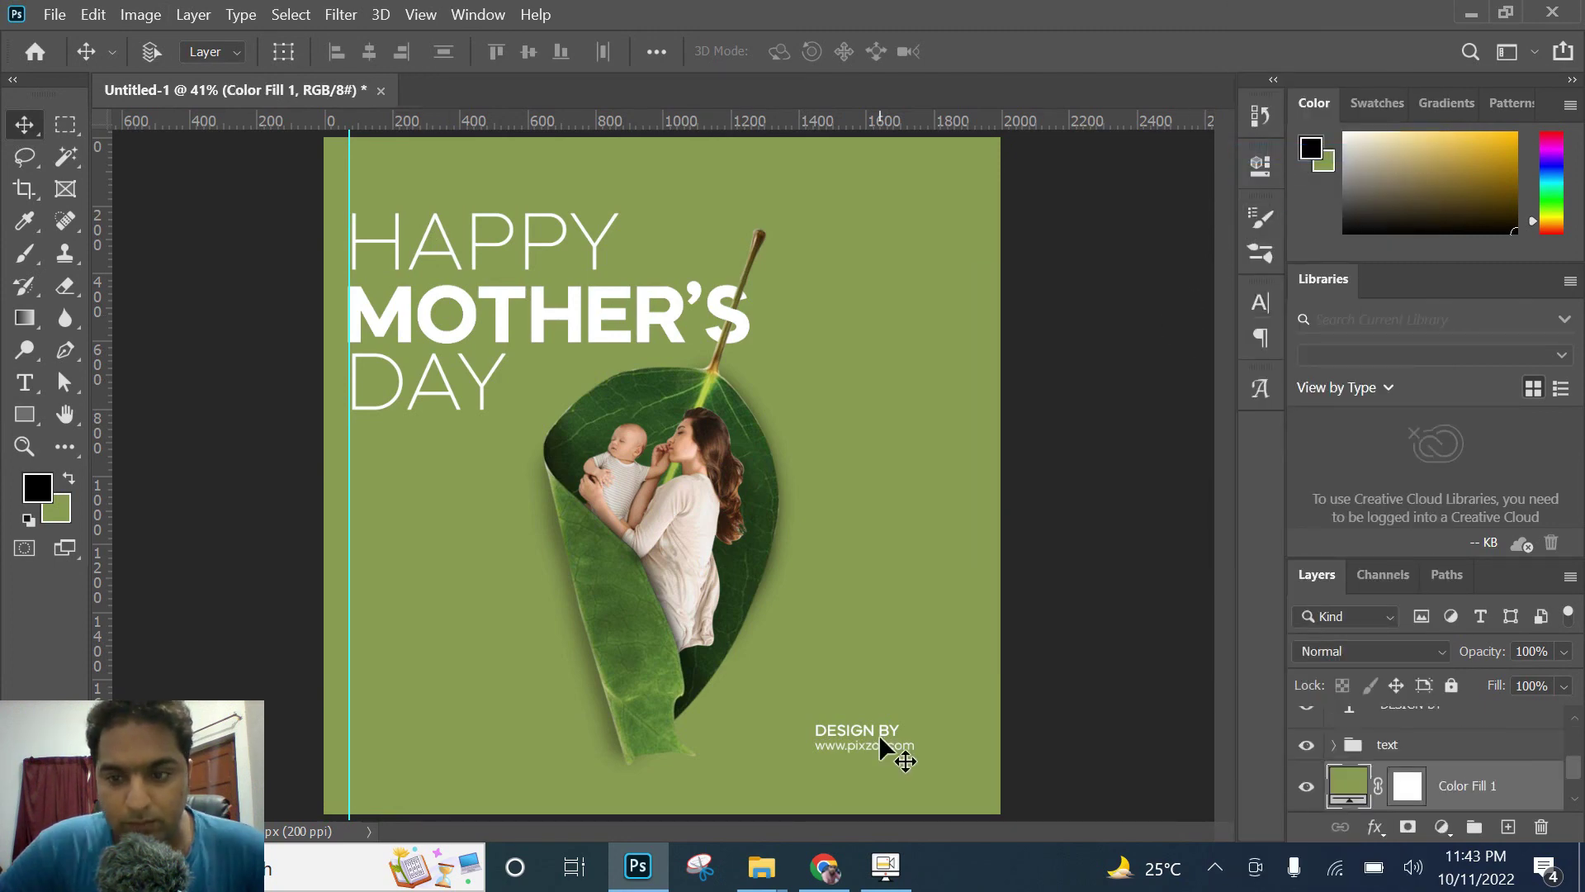
drag(883, 726, 899, 731)
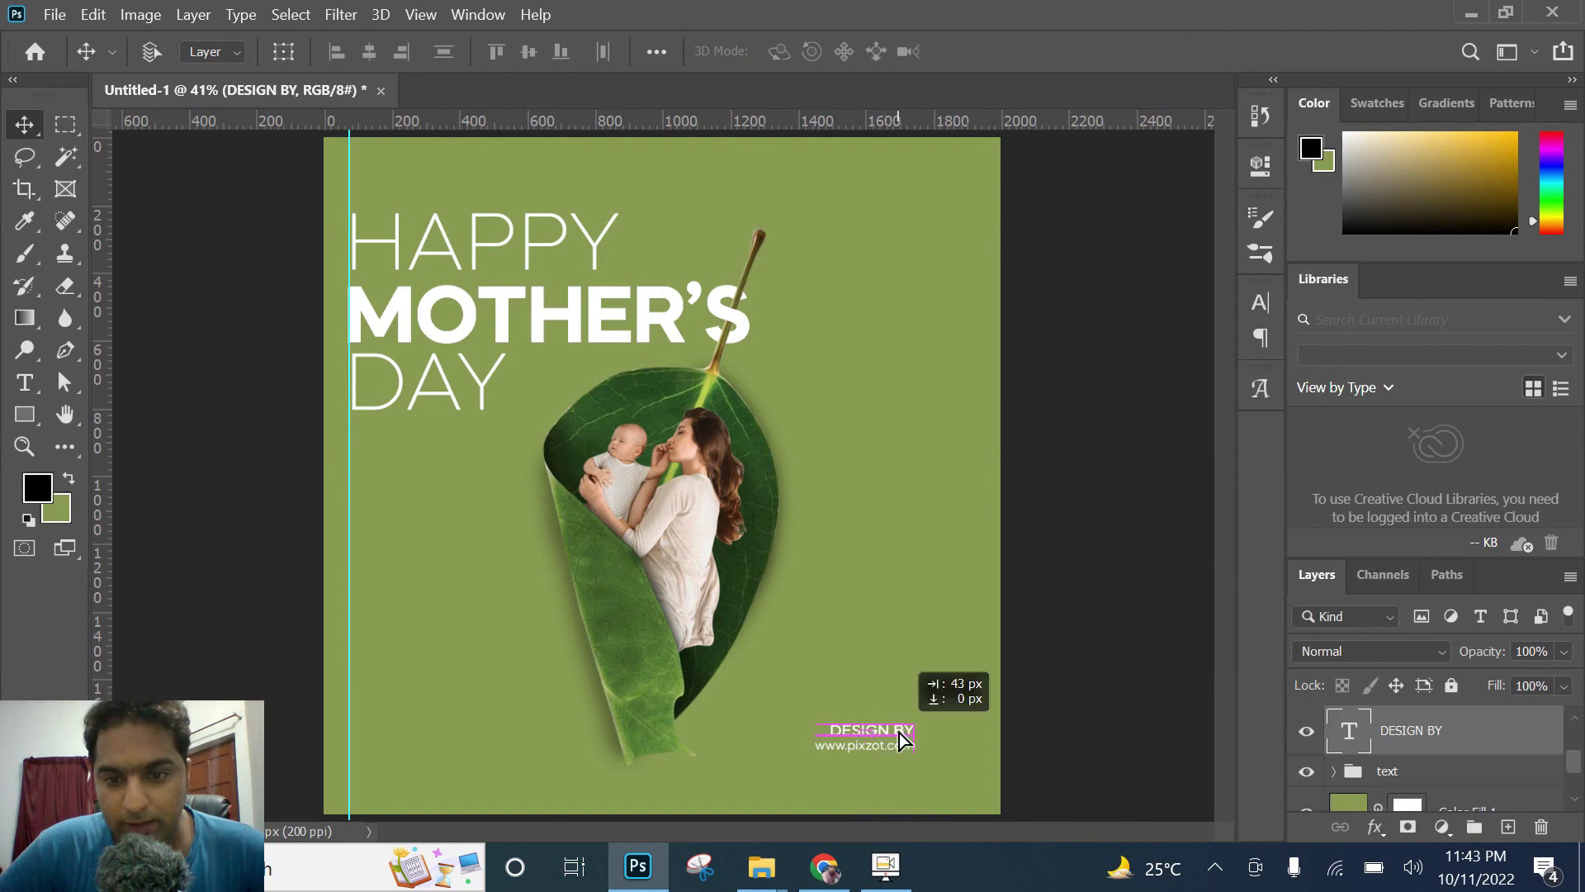
scroll(1403, 772, down, 3)
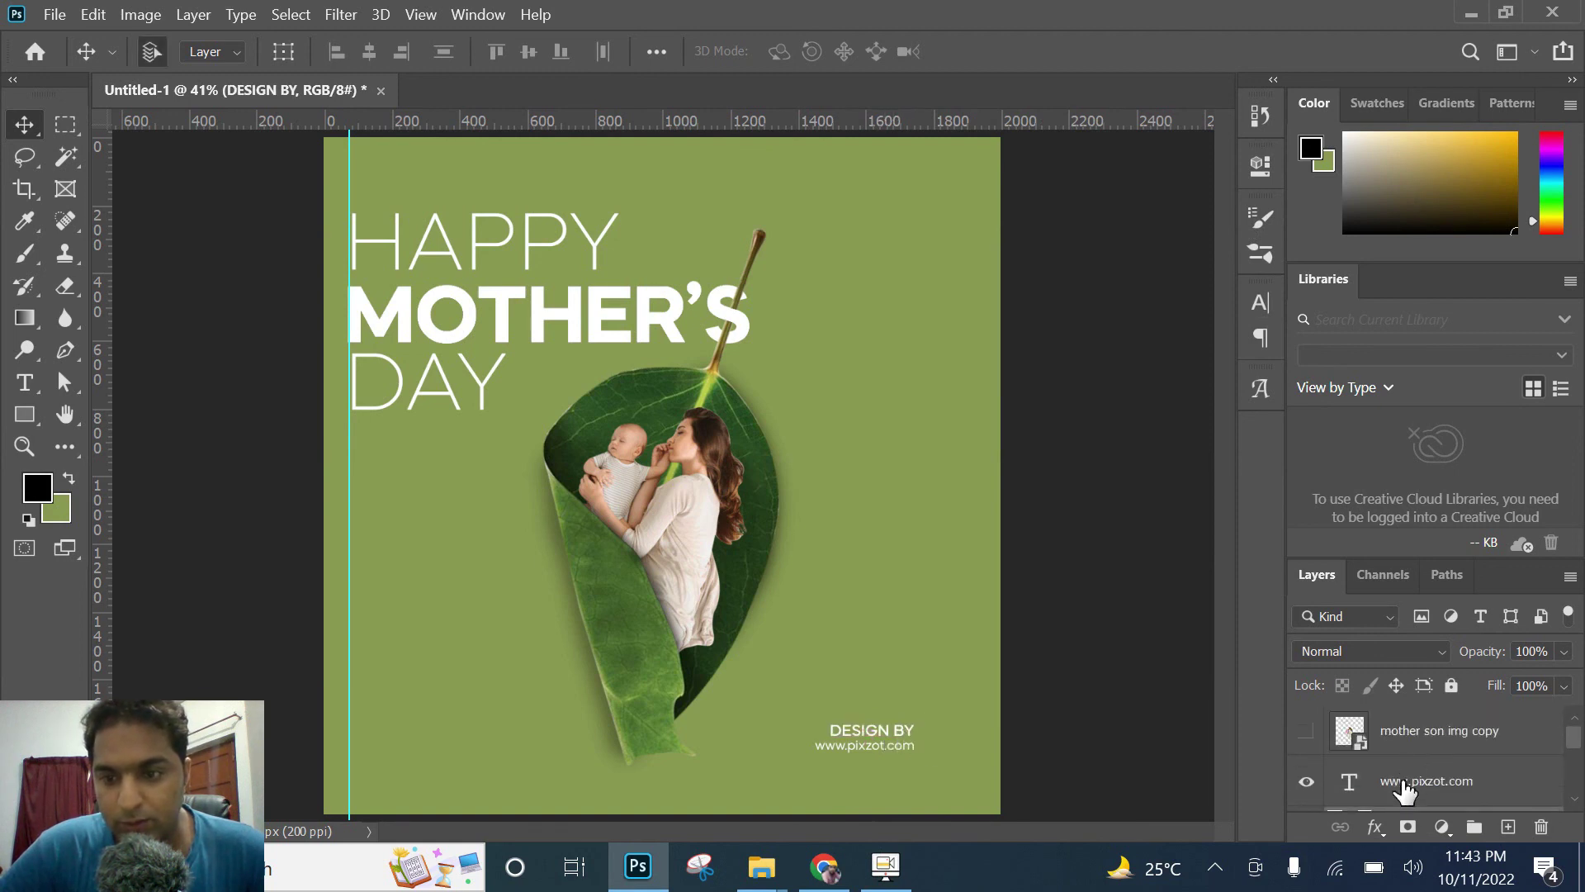
click(1404, 784)
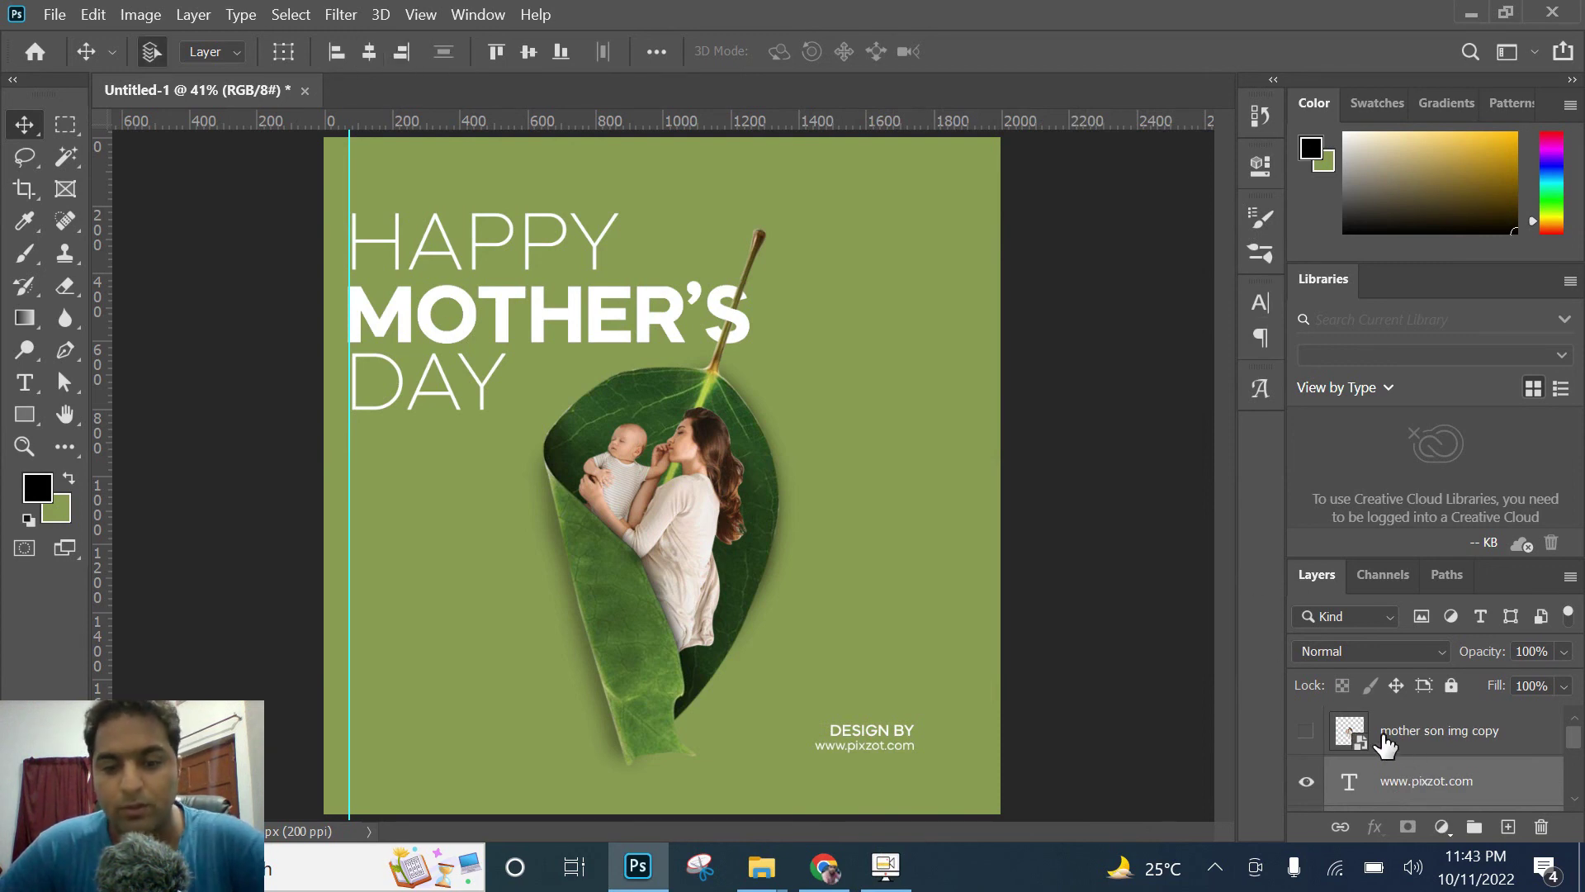
key(ctrl+g)
drag(909, 747, 924, 746)
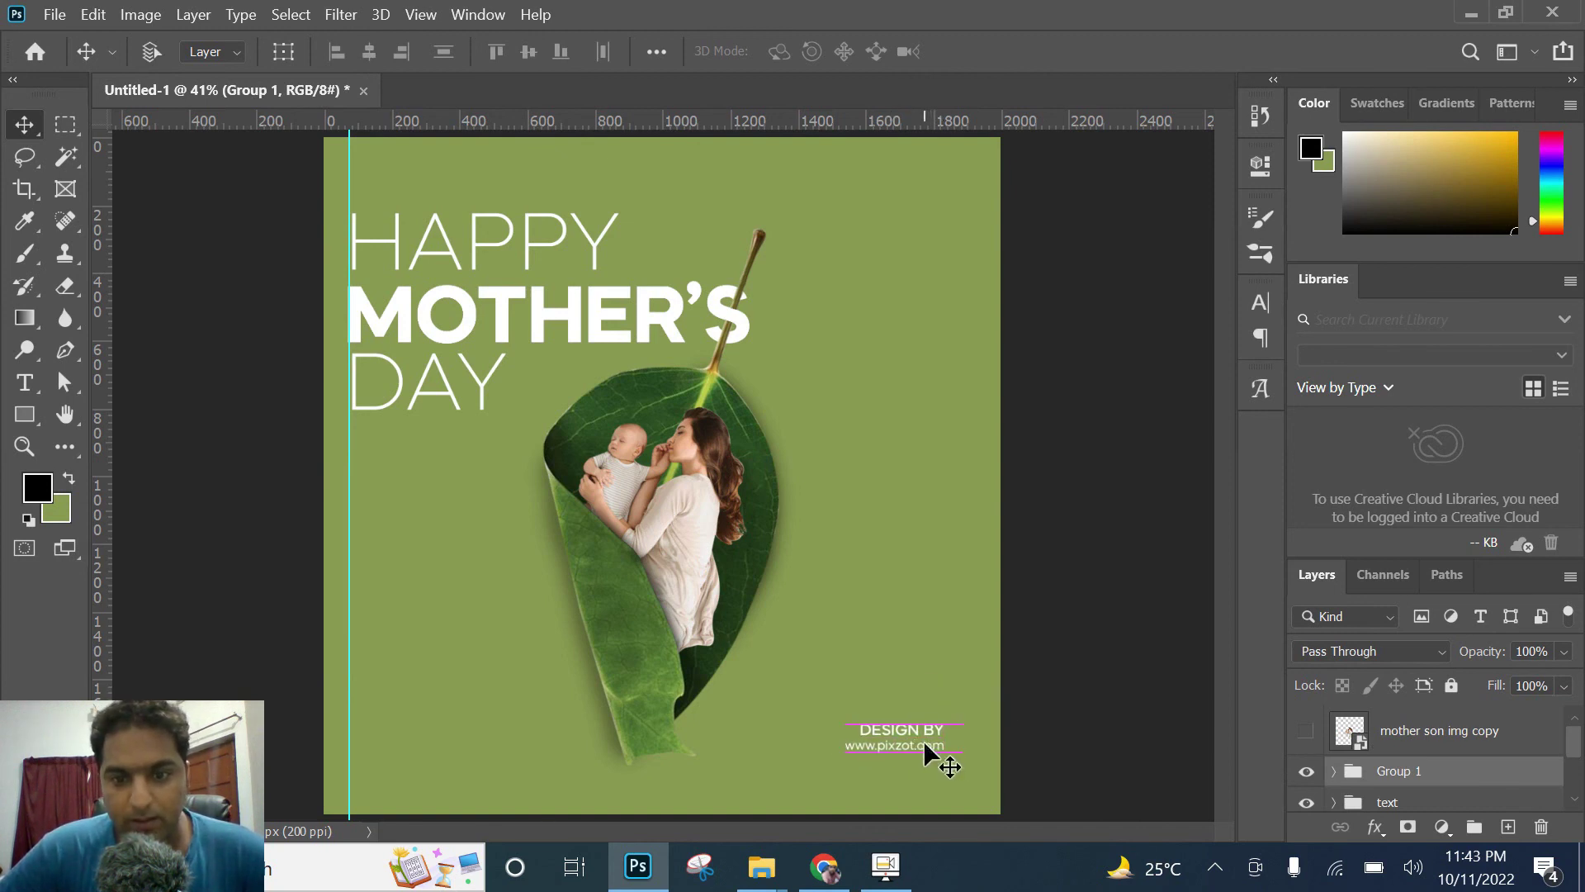
Step: Scale the heading-and-leaf group to about 101.87%, shift it right and down, and remove the vertical guide
click(1396, 801)
click(1306, 795)
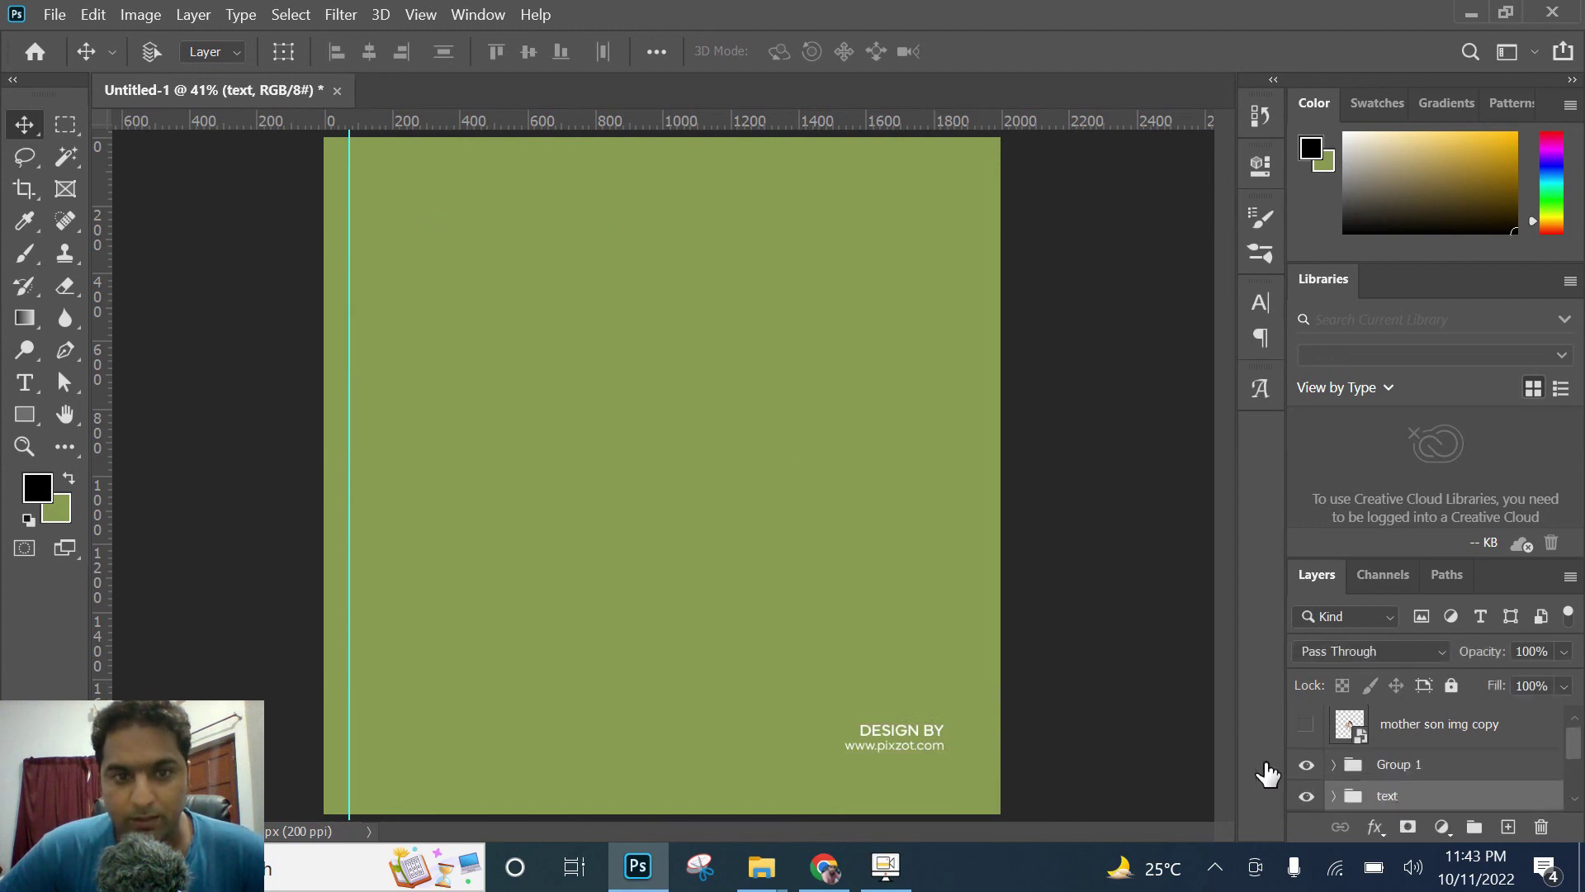
click(283, 51)
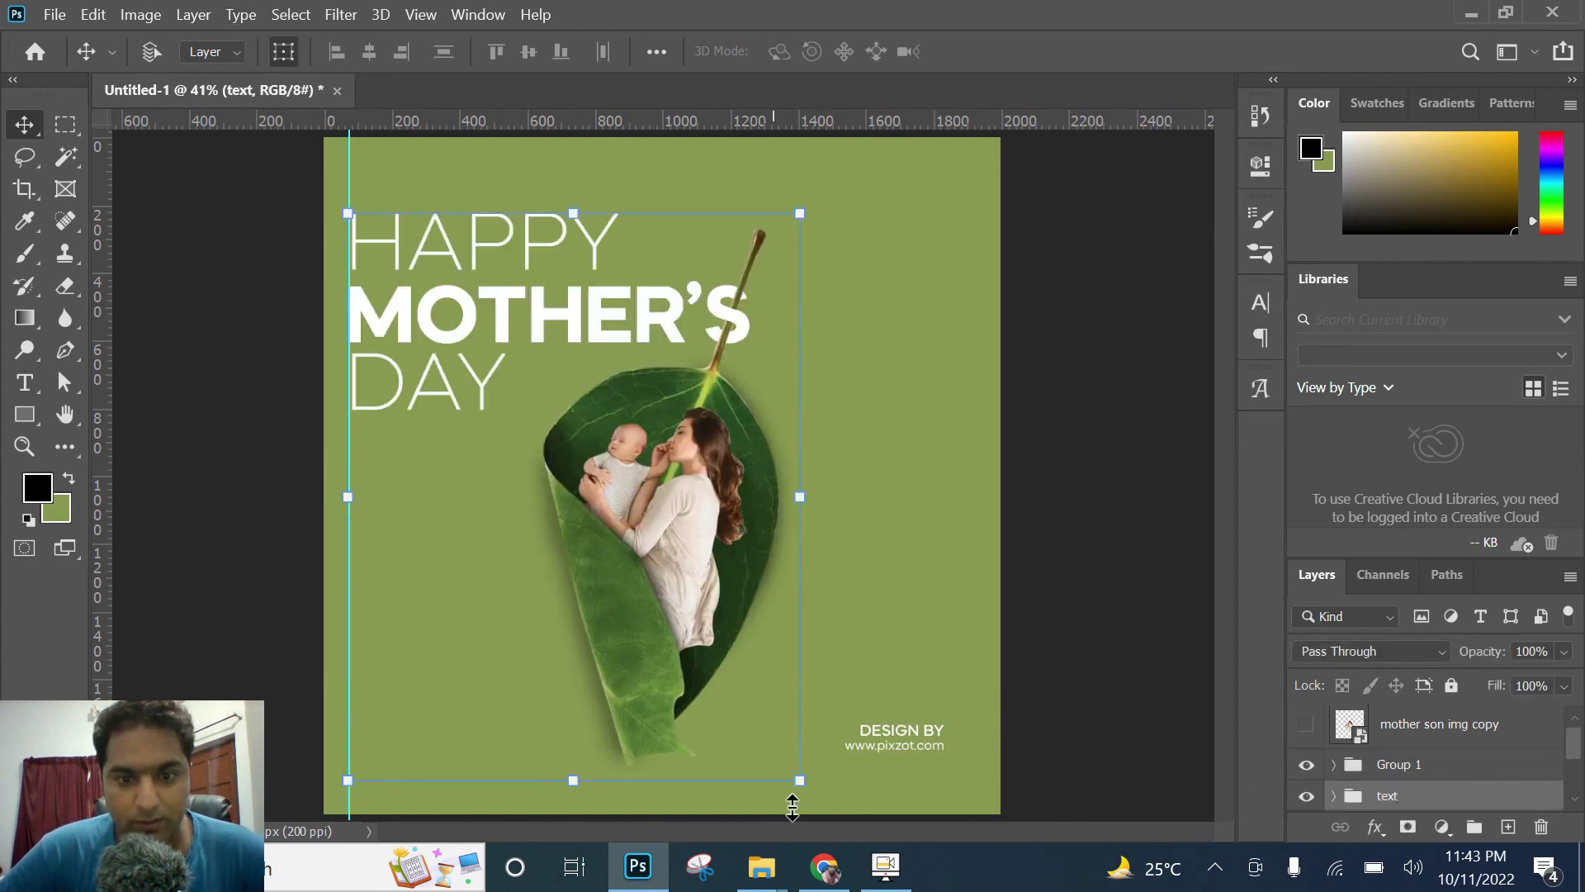
drag(796, 782, 809, 785)
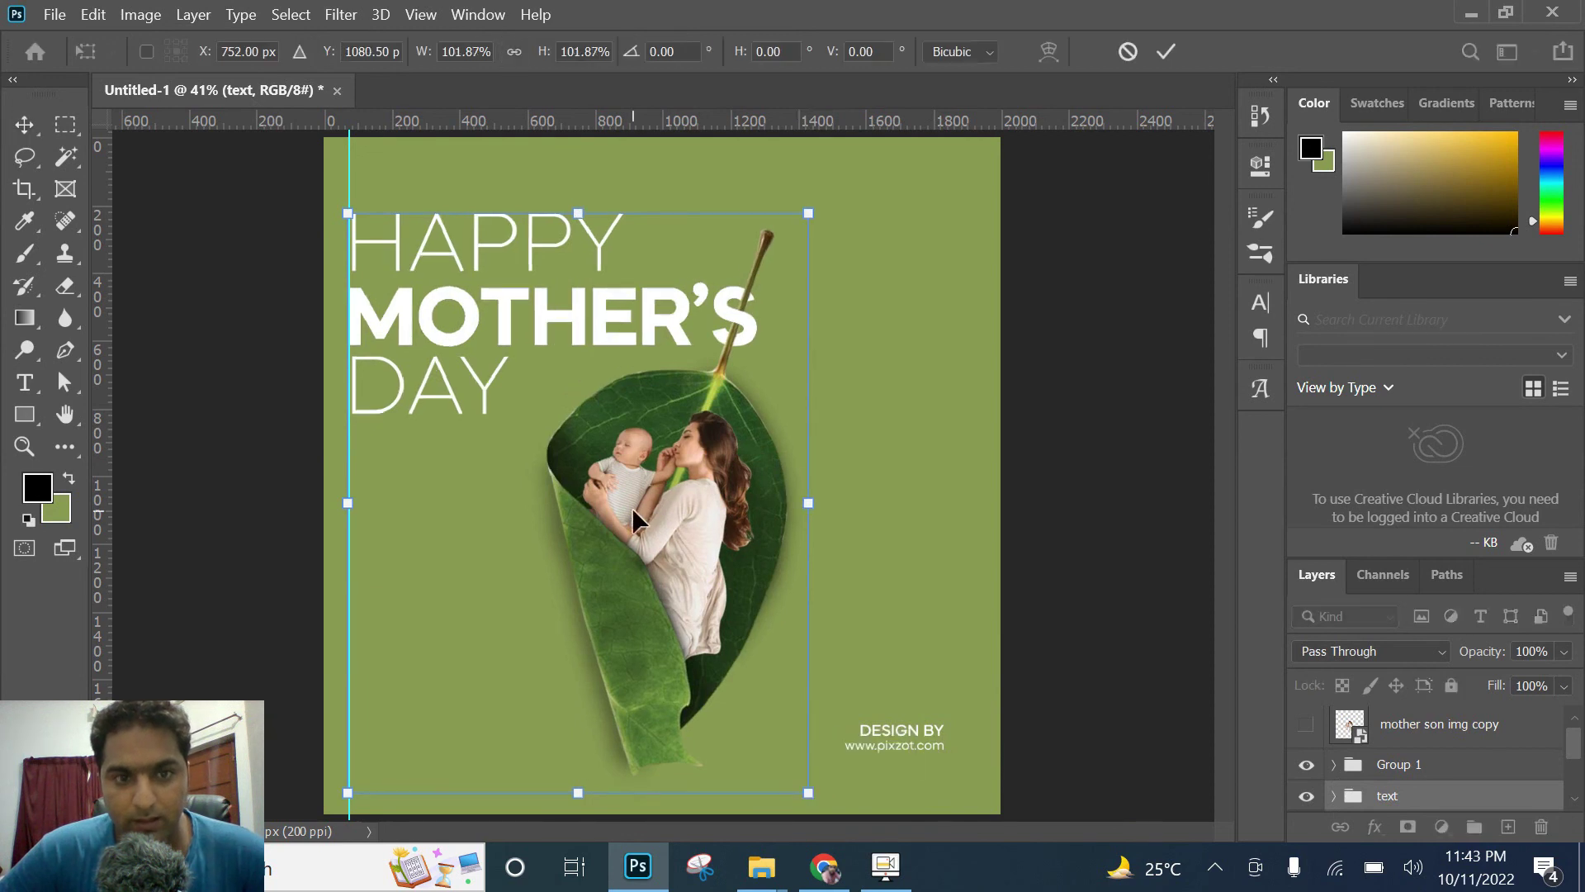
drag(632, 507, 659, 507)
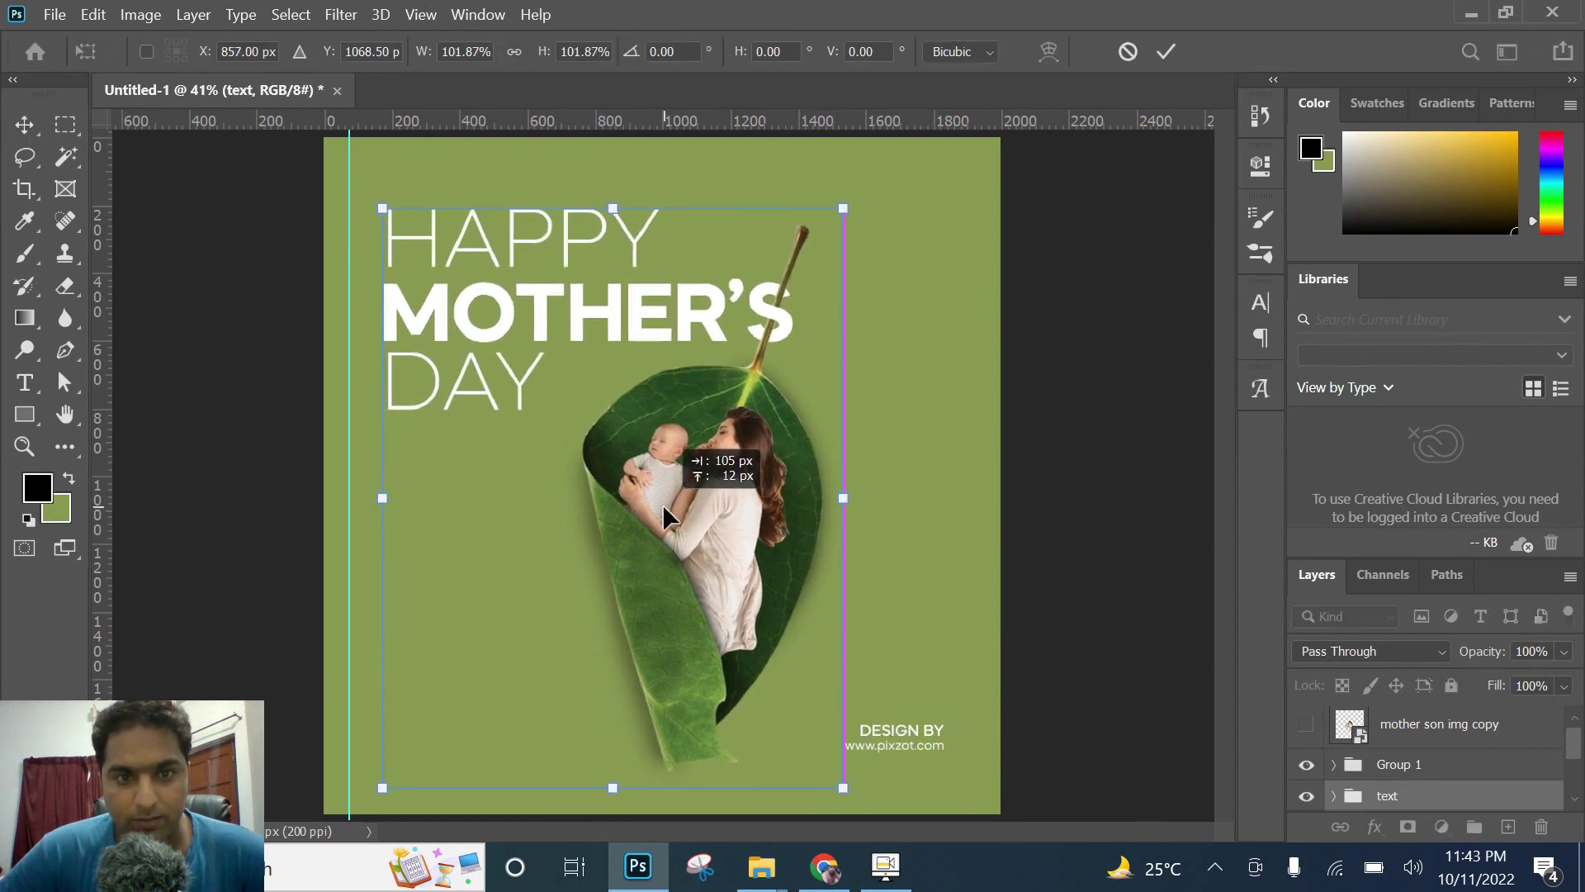
drag(657, 505, 657, 505)
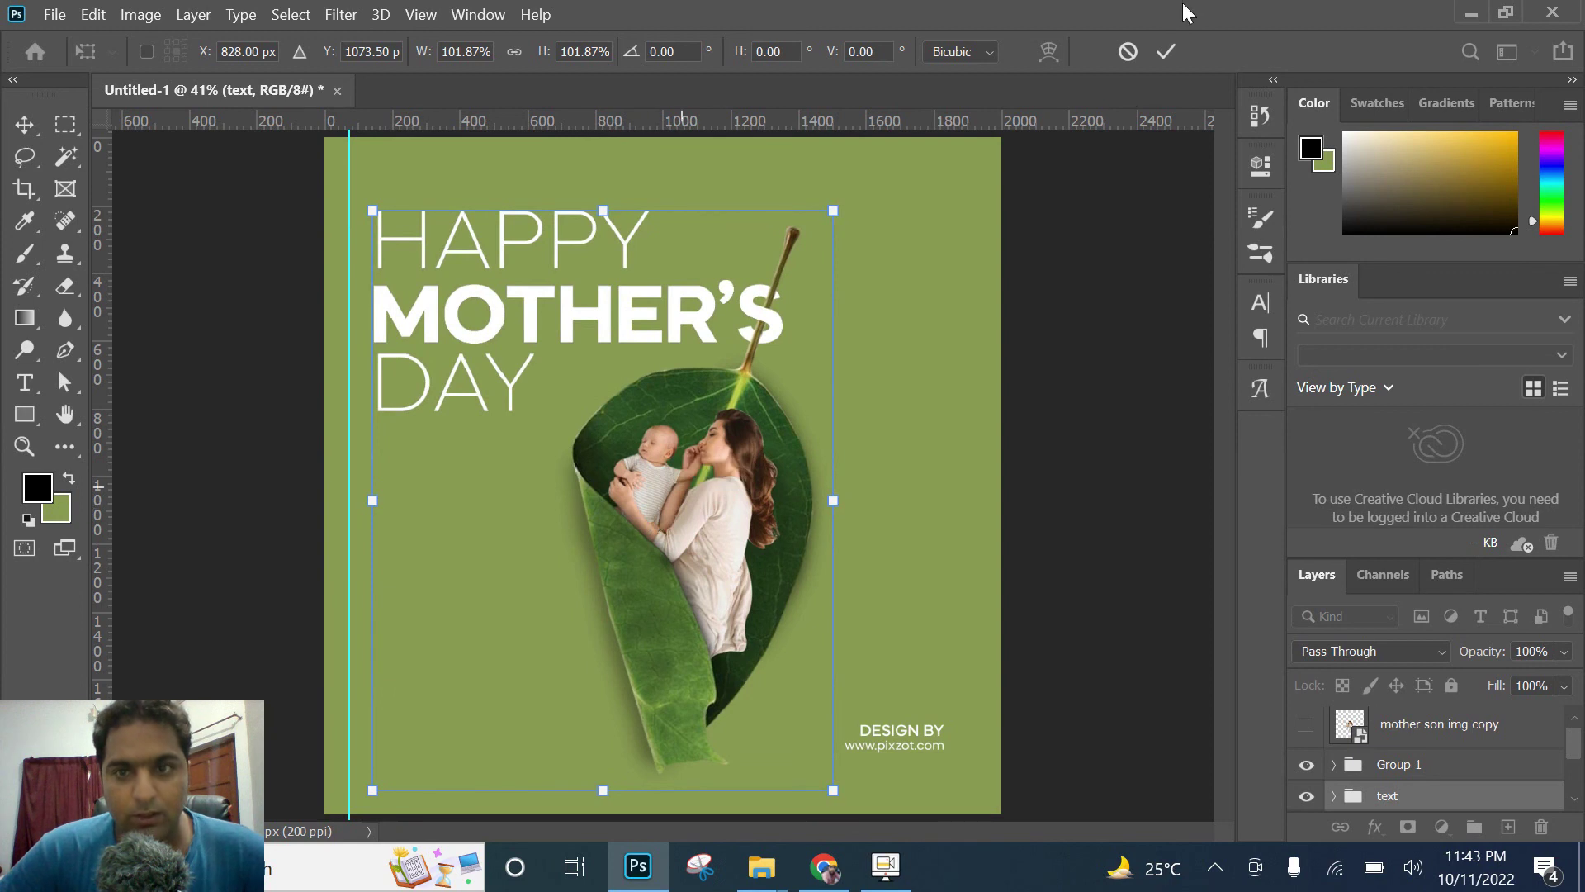
click(1166, 52)
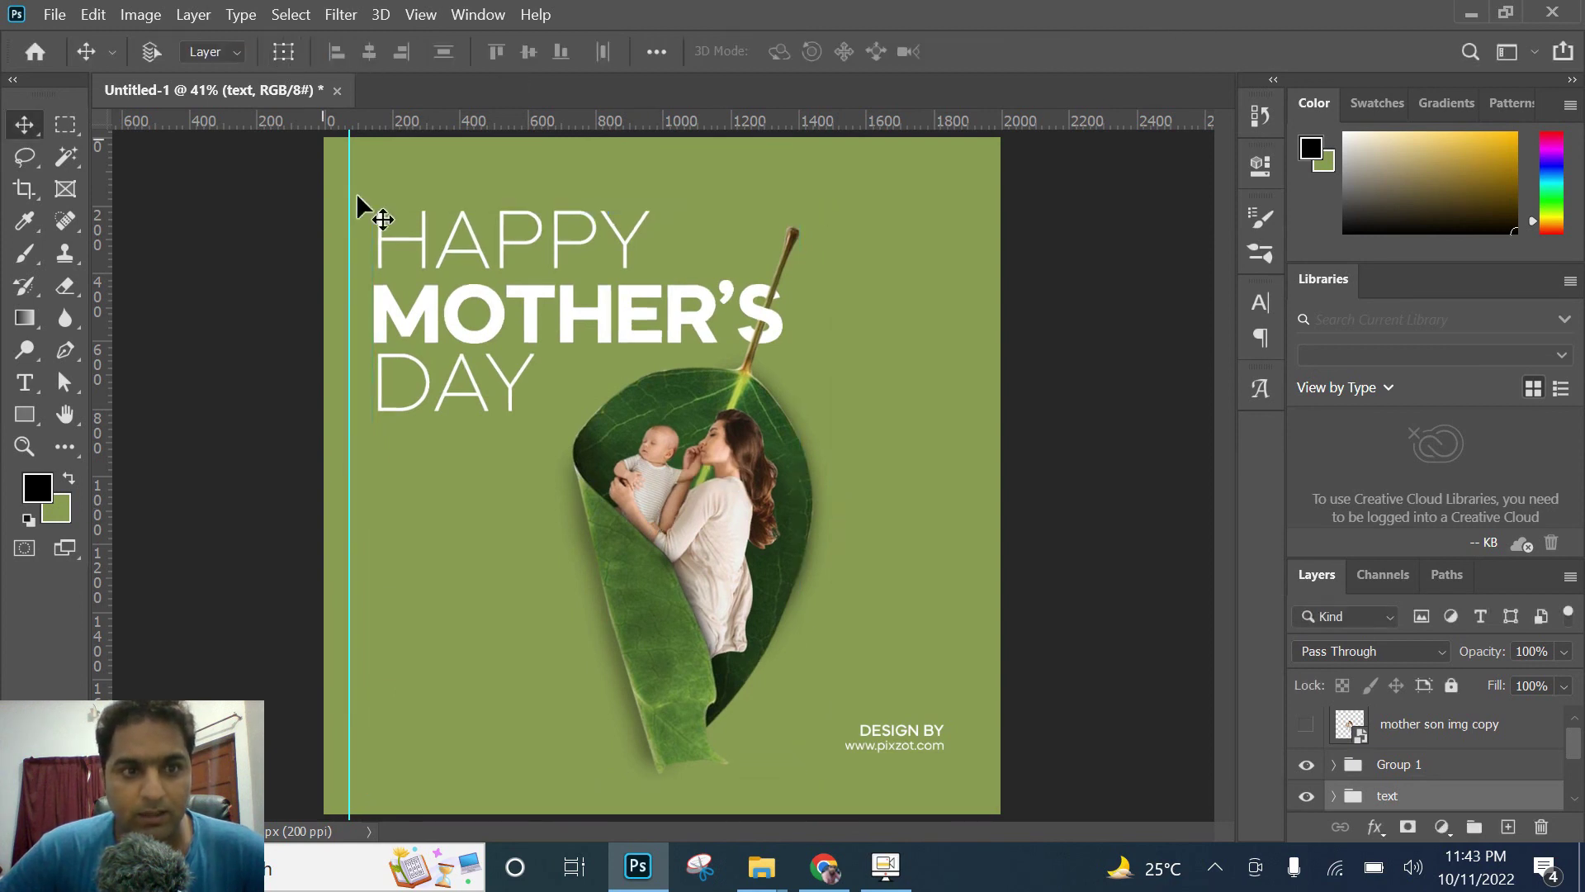
drag(347, 185, 99, 254)
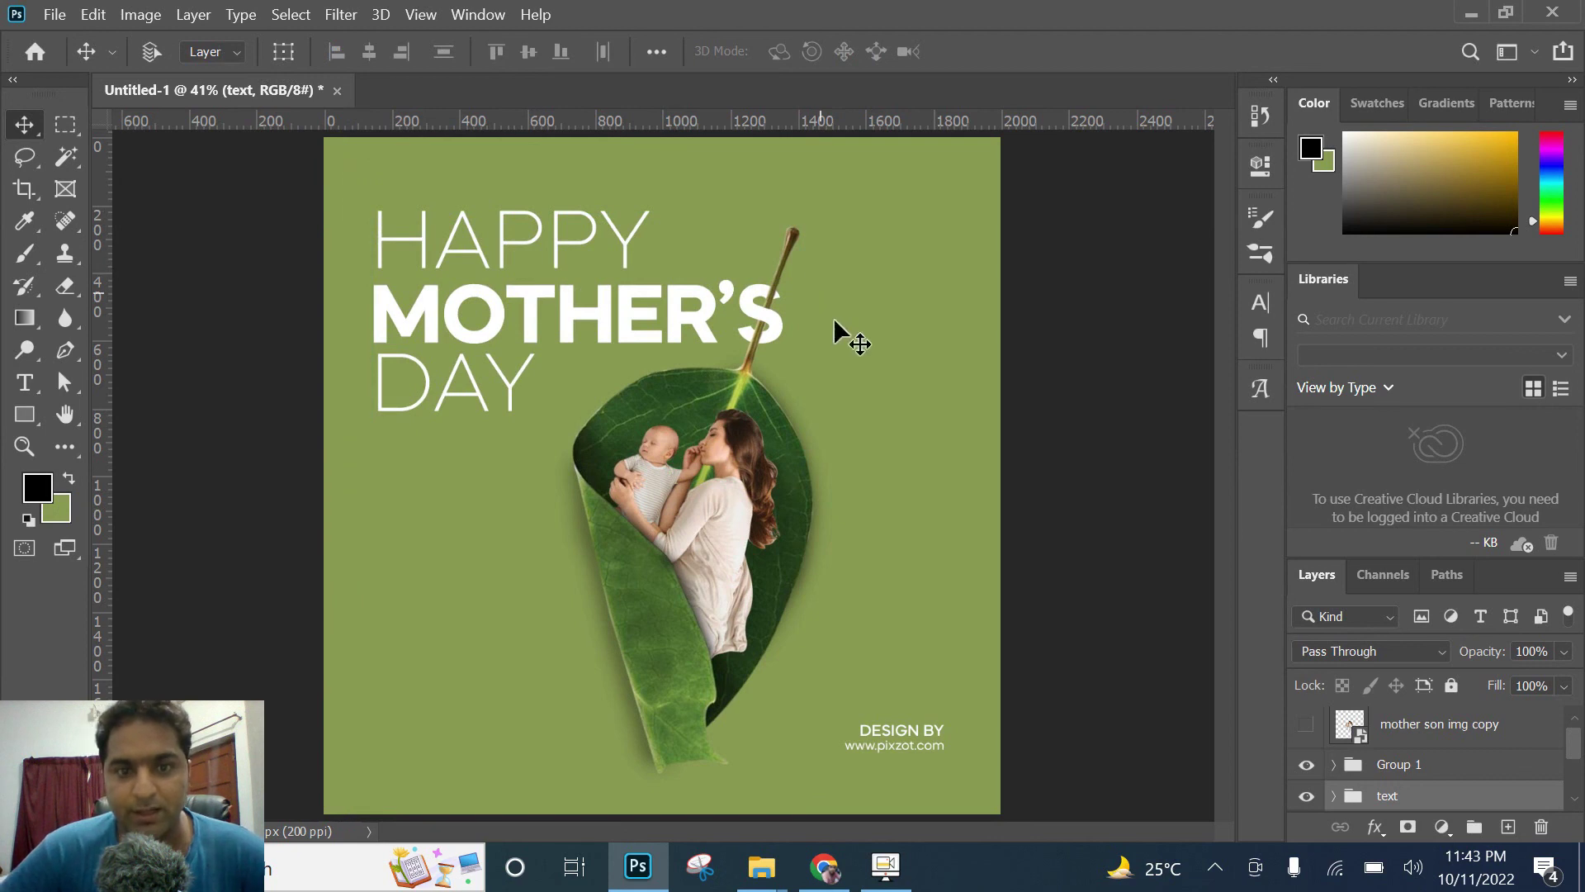